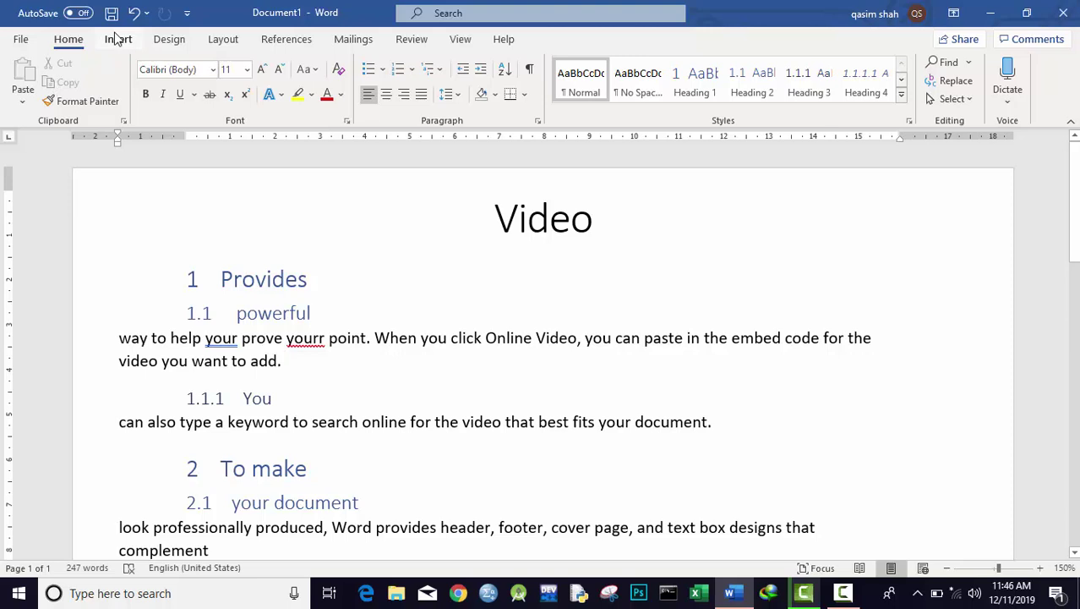
- Show the Insert ribbon and place the cursor at the end of the 1 Provides heading
left_click(118, 40)
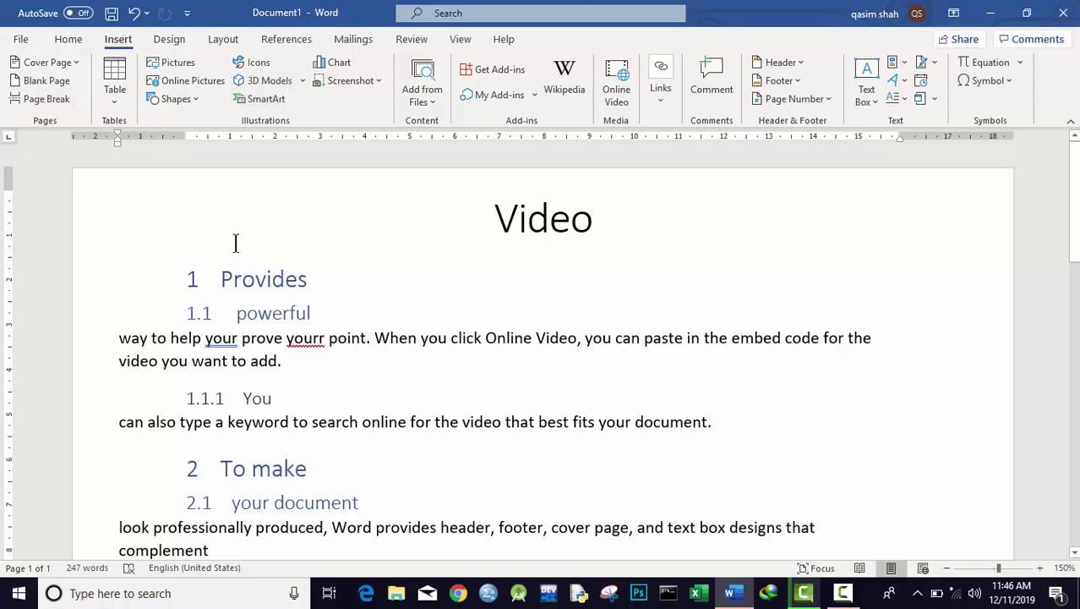
left_click(193, 272)
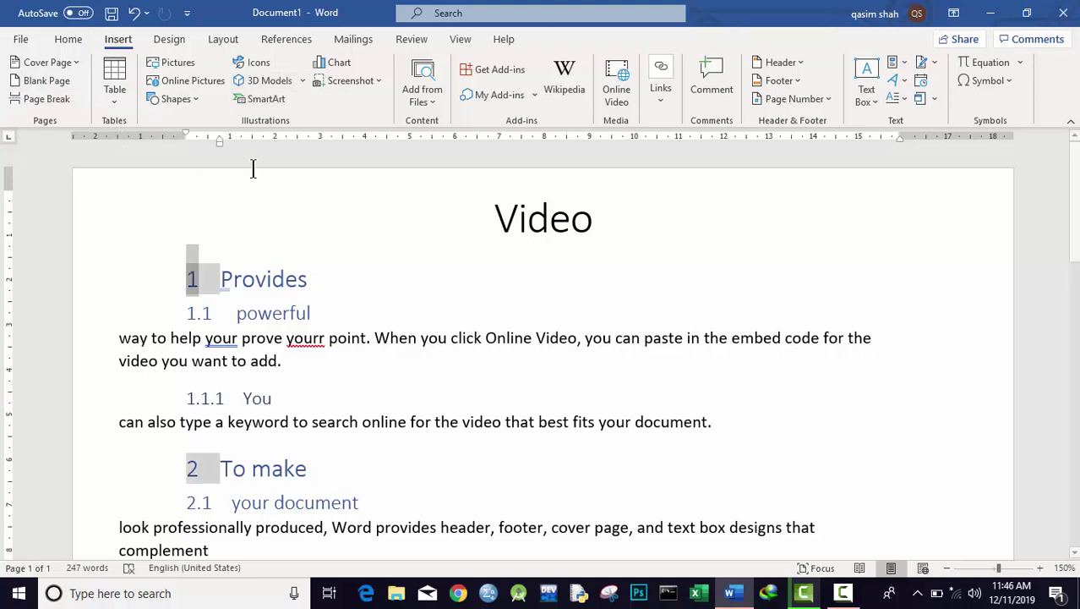
left_click(348, 272)
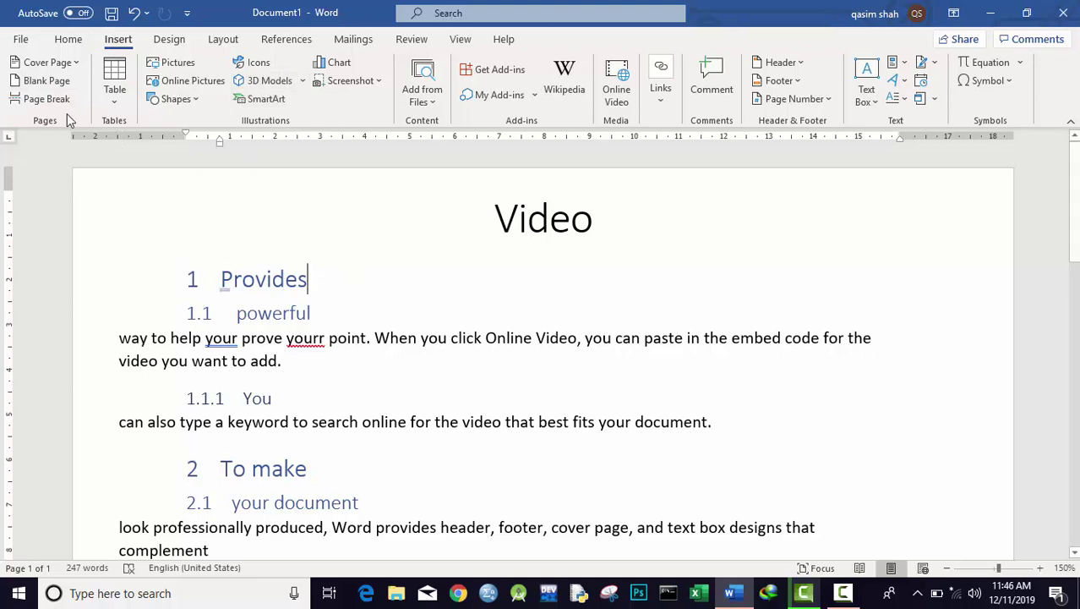
- Browse the Cover Page gallery down to More Cover Pages from Office.com
left_click(75, 61)
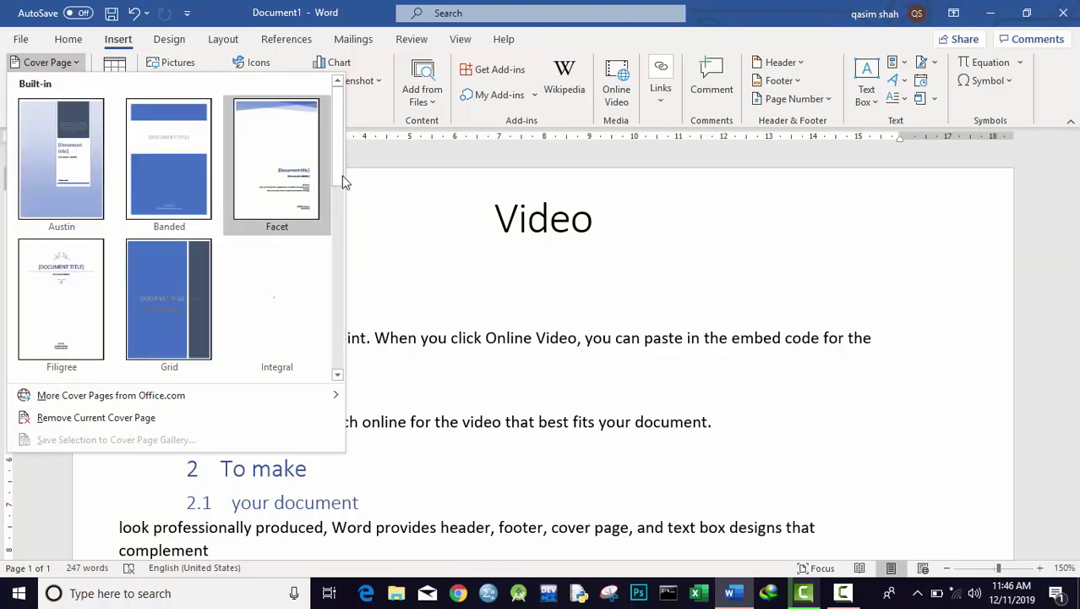
scroll(337, 166, "down", 2)
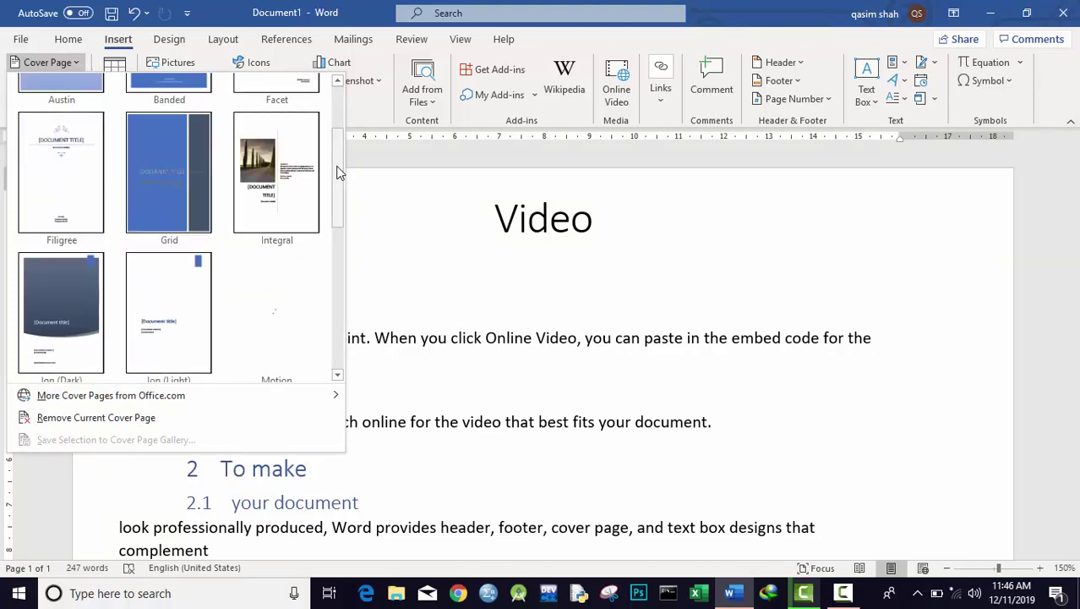
left_click_drag(337, 179, 340, 300)
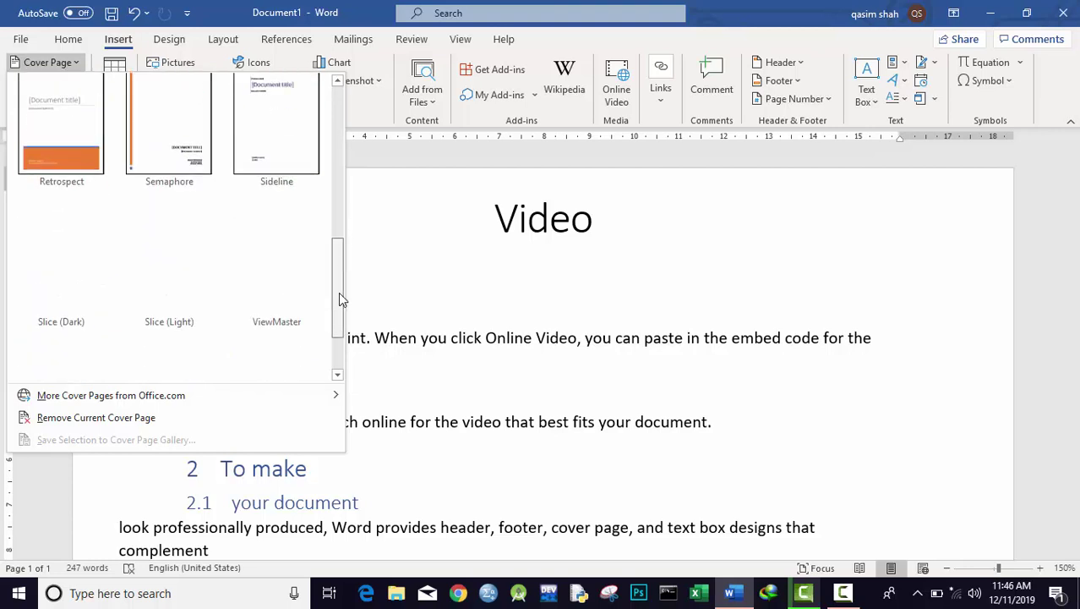
scroll(208, 241, "down", 1)
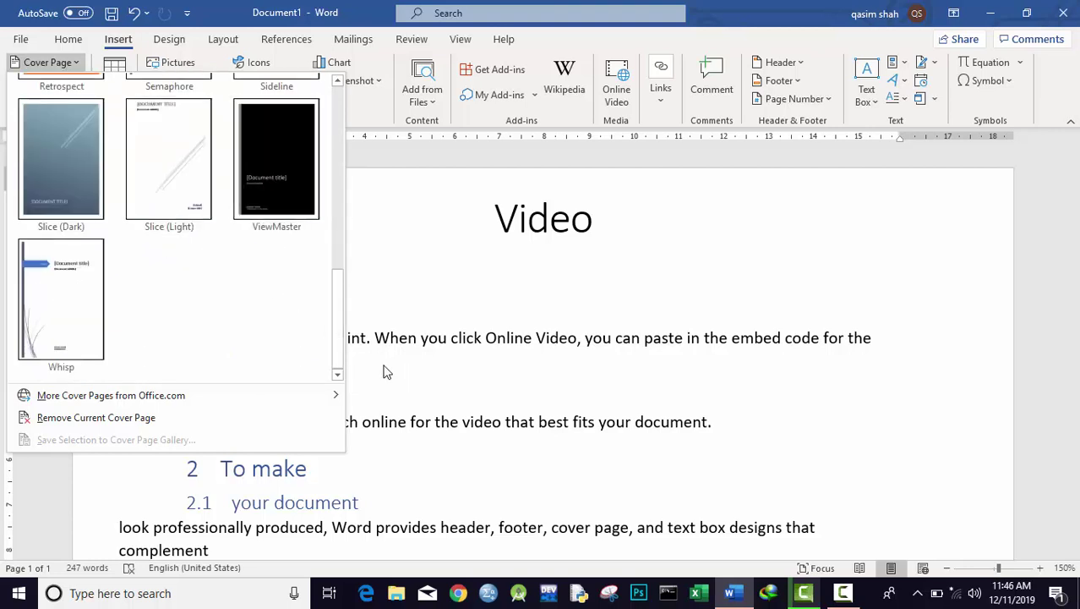
mouse_move(336, 327)
left_mouse_down()
mouse_move(342, 165)
mouse_move(355, 338)
left_mouse_up()
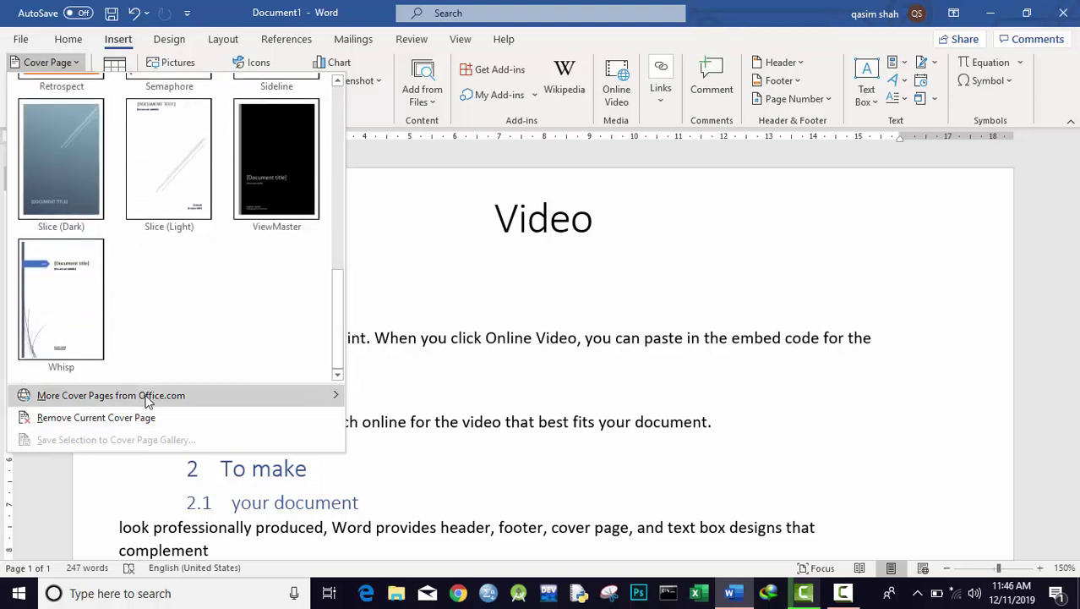
mouse_move(150, 402)
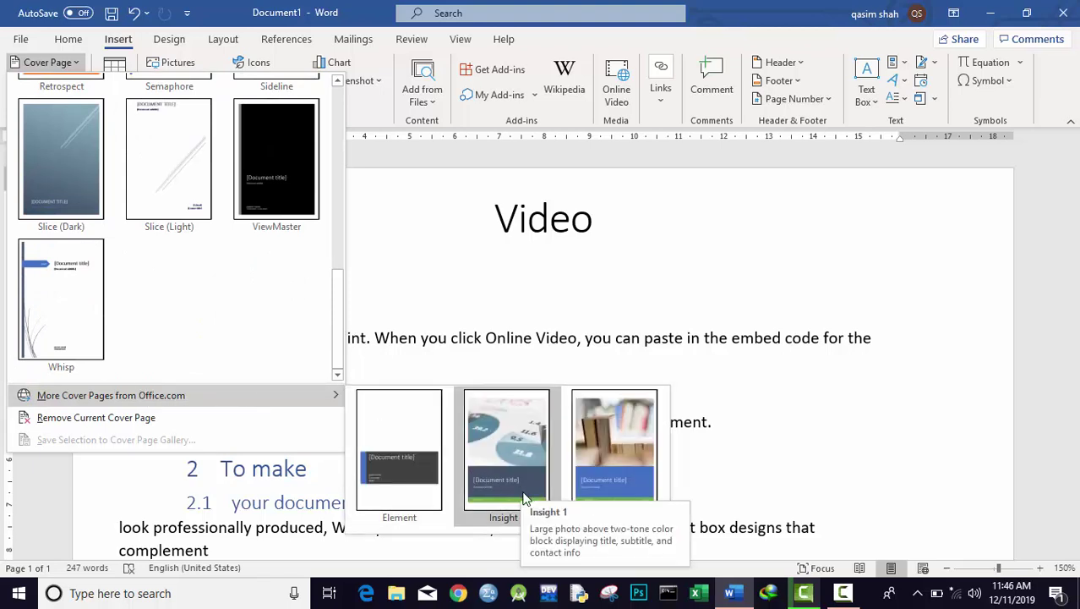
- Insert the Insight 2 cover page and zoom out to see the whole cover
left_click(601, 461)
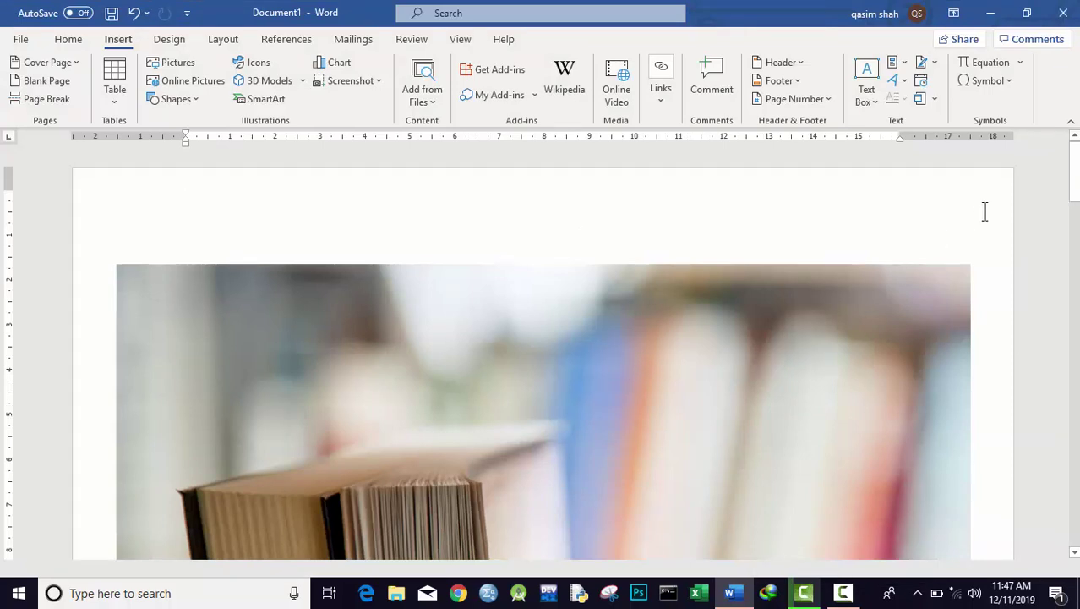
left_click_drag(1074, 178, 1074, 253)
double_click(948, 568)
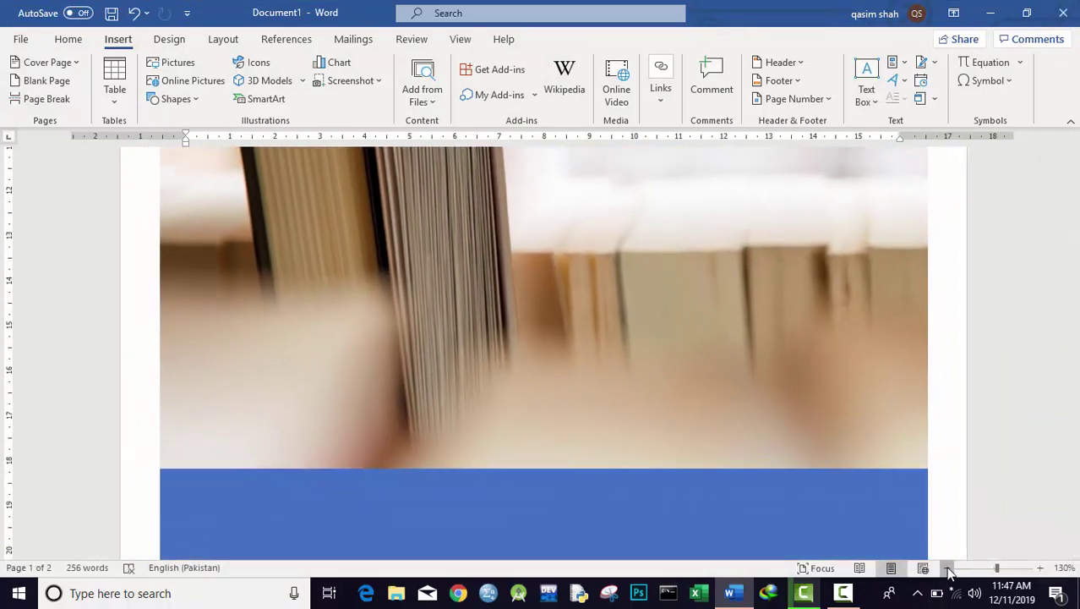
double_click(948, 568)
double_click(948, 568)
double_click(948, 568)
left_click(947, 568)
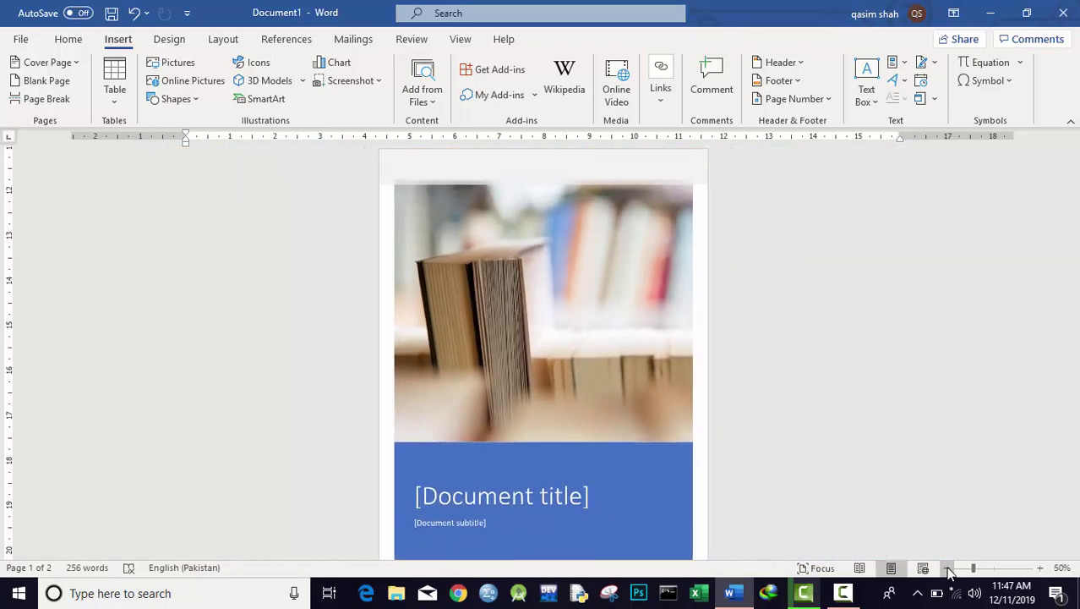
- Zoom out to view both pages, then zoom back in to 120%
double_click(948, 568)
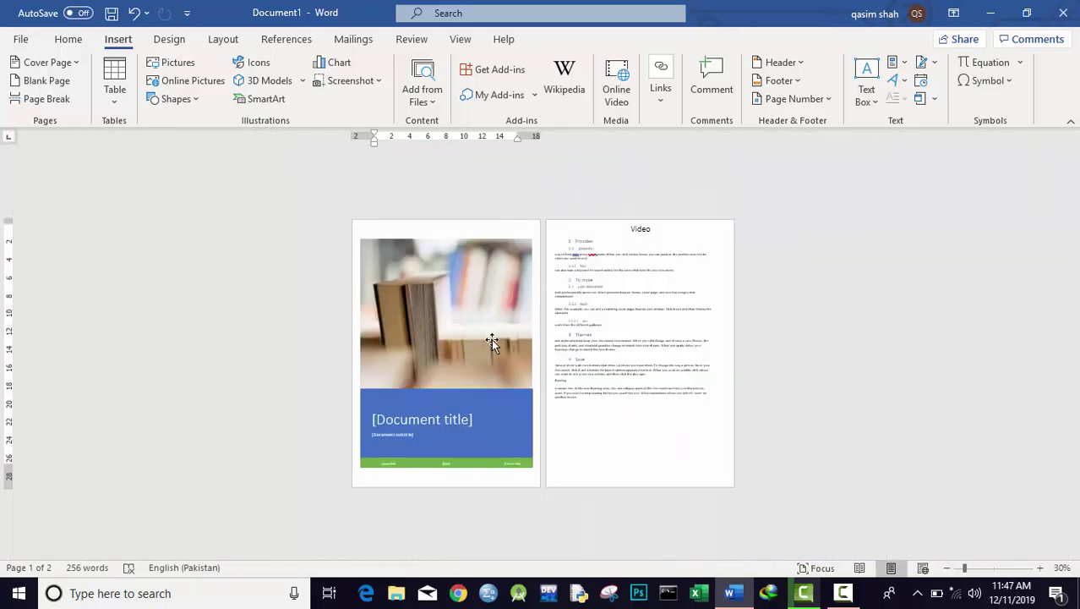
double_click(1040, 568)
left_click(1040, 569)
left_click(1040, 568)
left_click(1040, 568)
left_click(1040, 568)
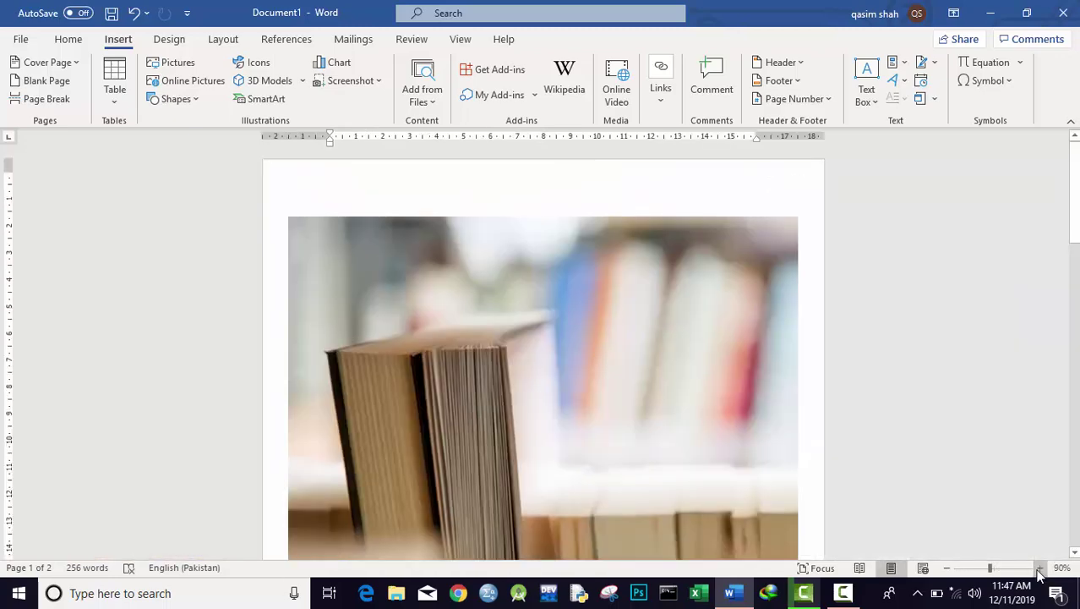
left_click(1040, 568)
left_click(1040, 568)
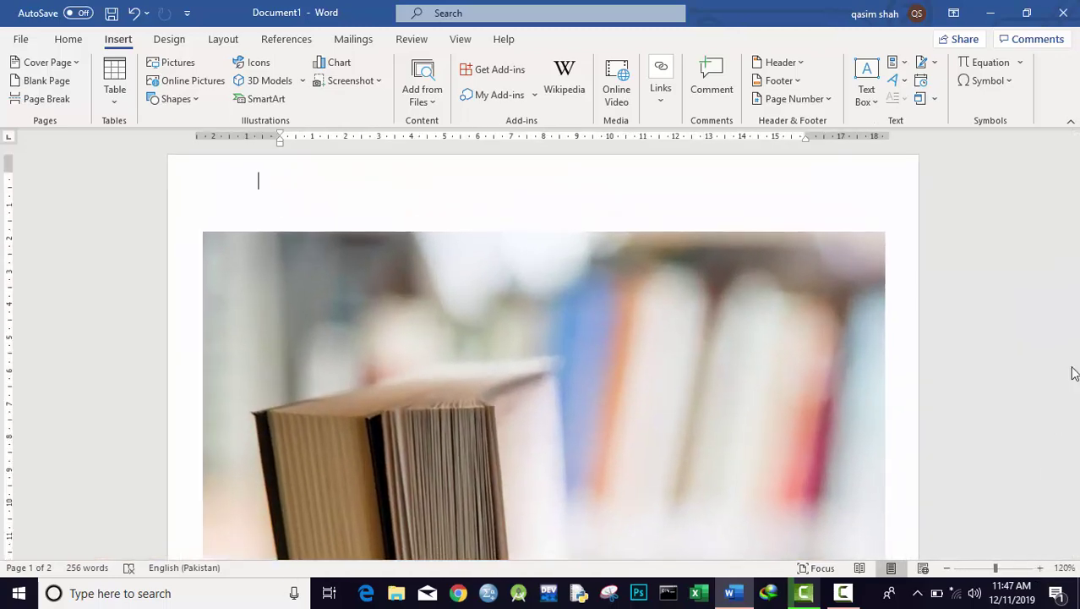
left_click_drag(1074, 169, 1074, 291)
- Enter 'physics' as the cover title, fixing the missing h
left_click(416, 406)
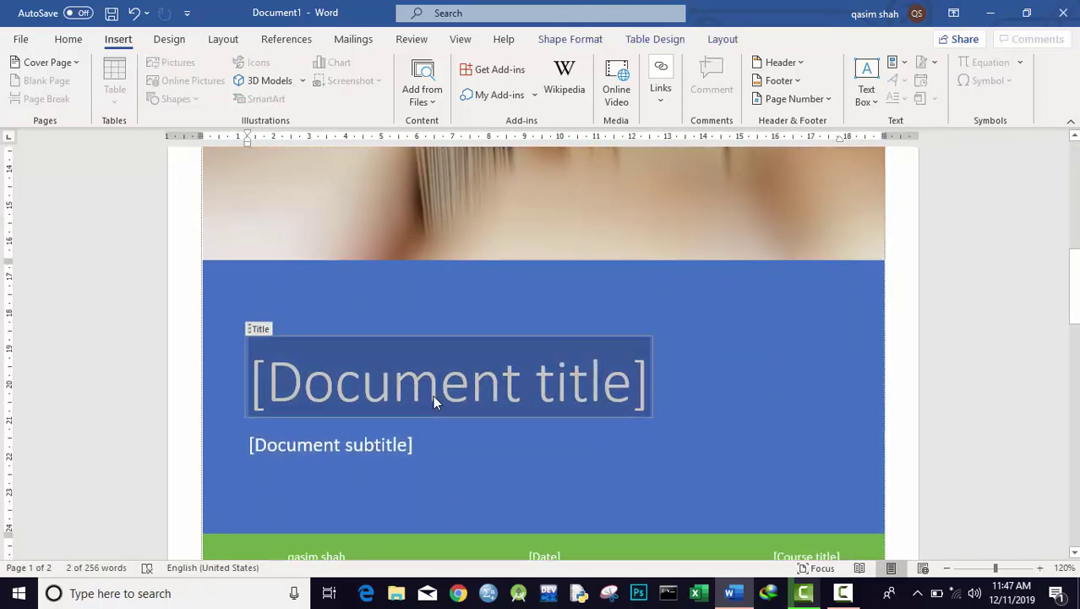
type("py")
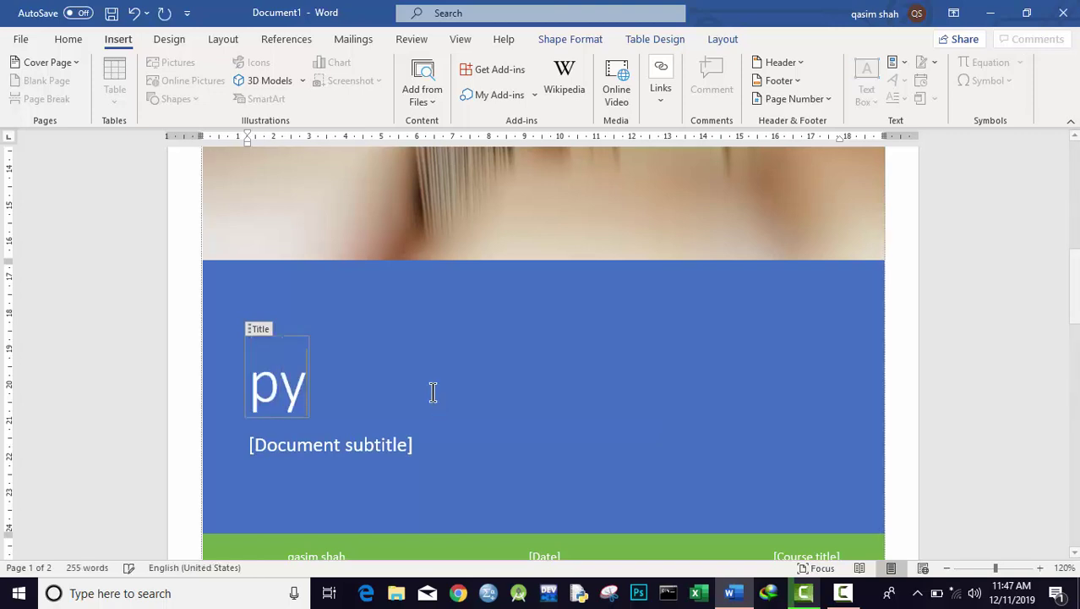
type("sics")
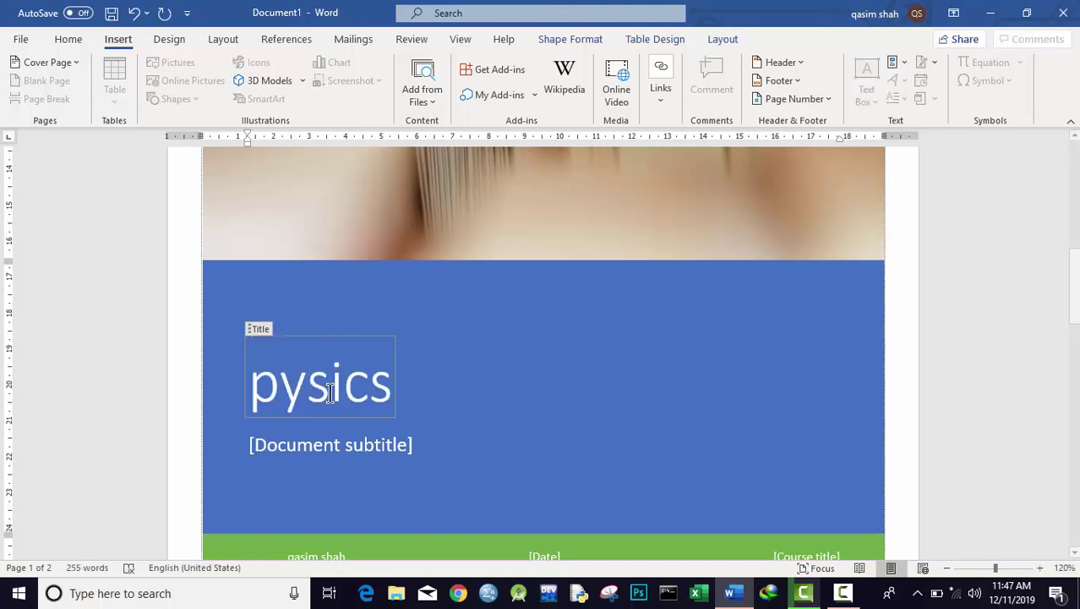
left_click(321, 387)
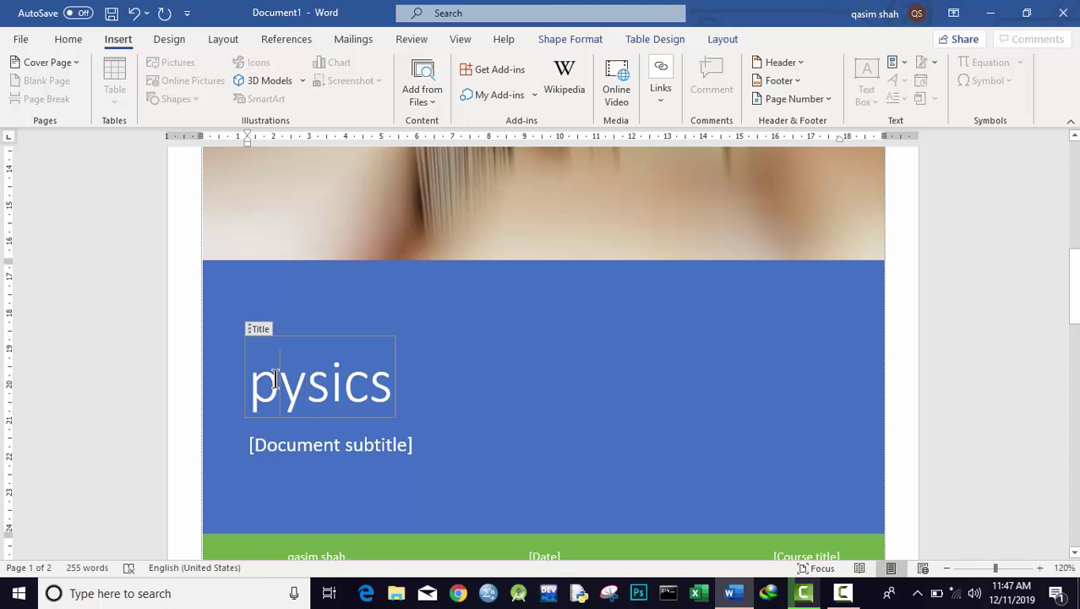
type("h")
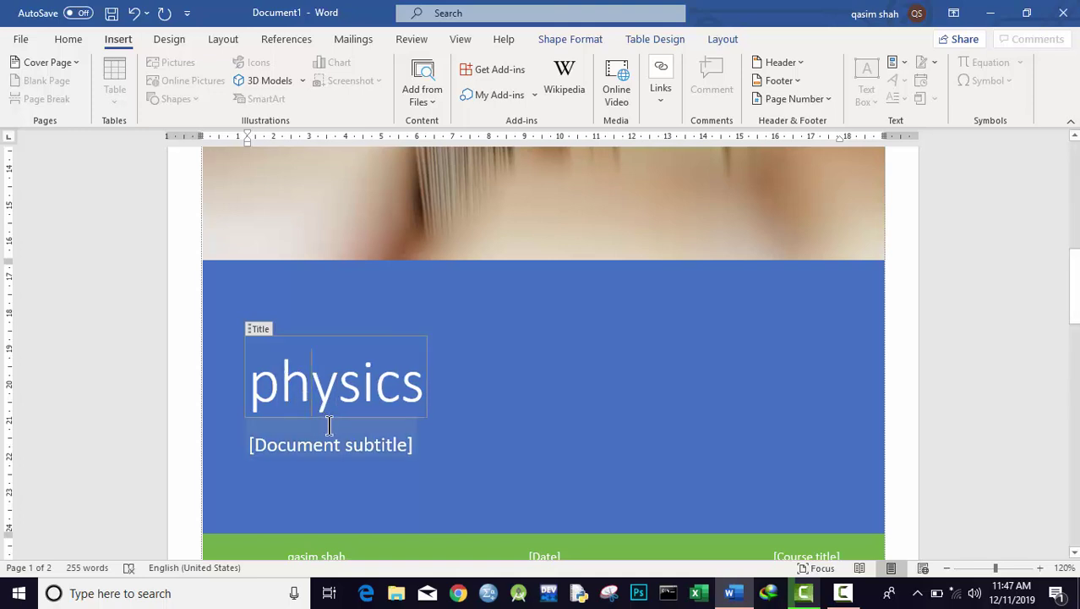
- Enter '12th grade' as the subtitle, then select the author, date and course title fields
left_click(332, 436)
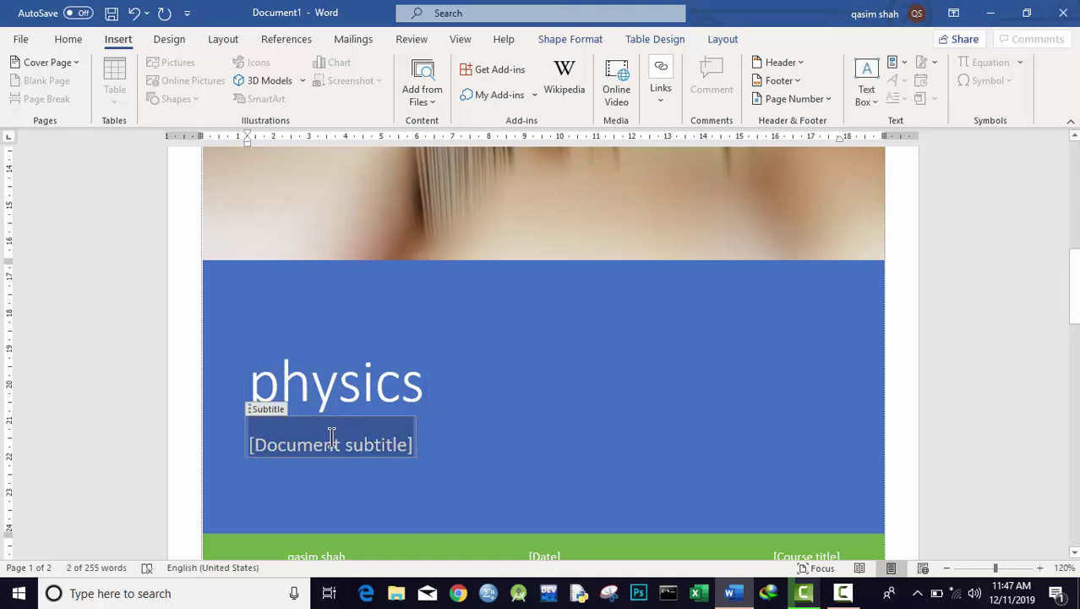
type("12th")
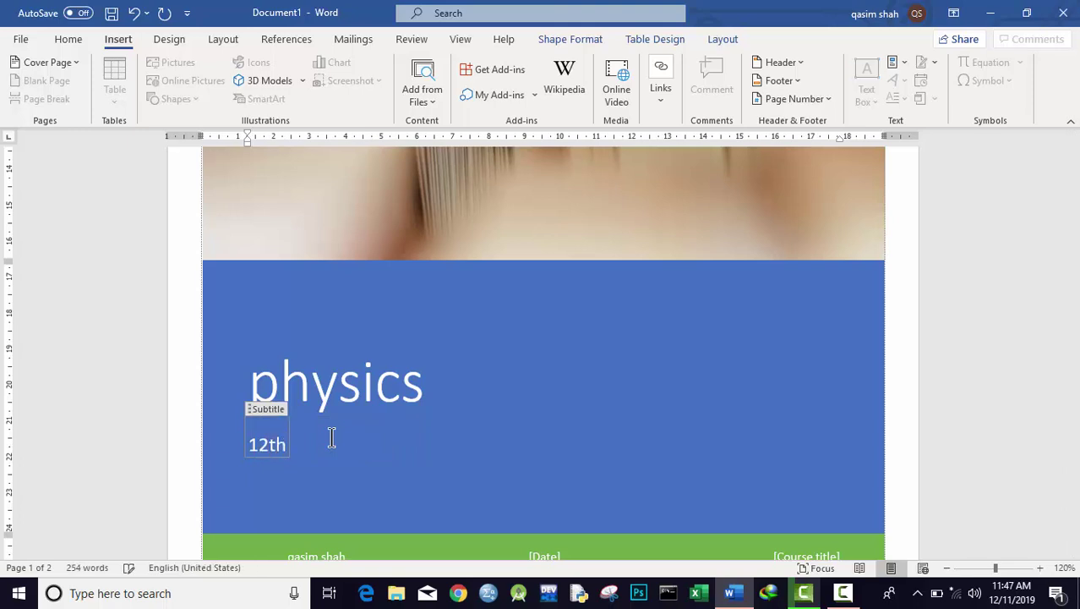
type(" grade")
key("Right")
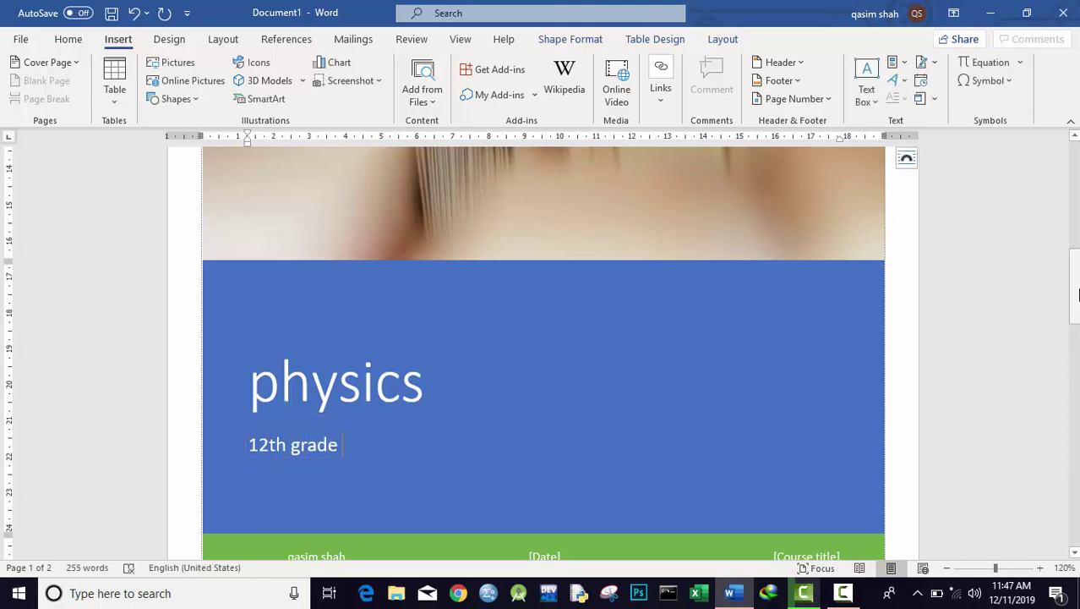
left_click_drag(1077, 294, 1077, 323)
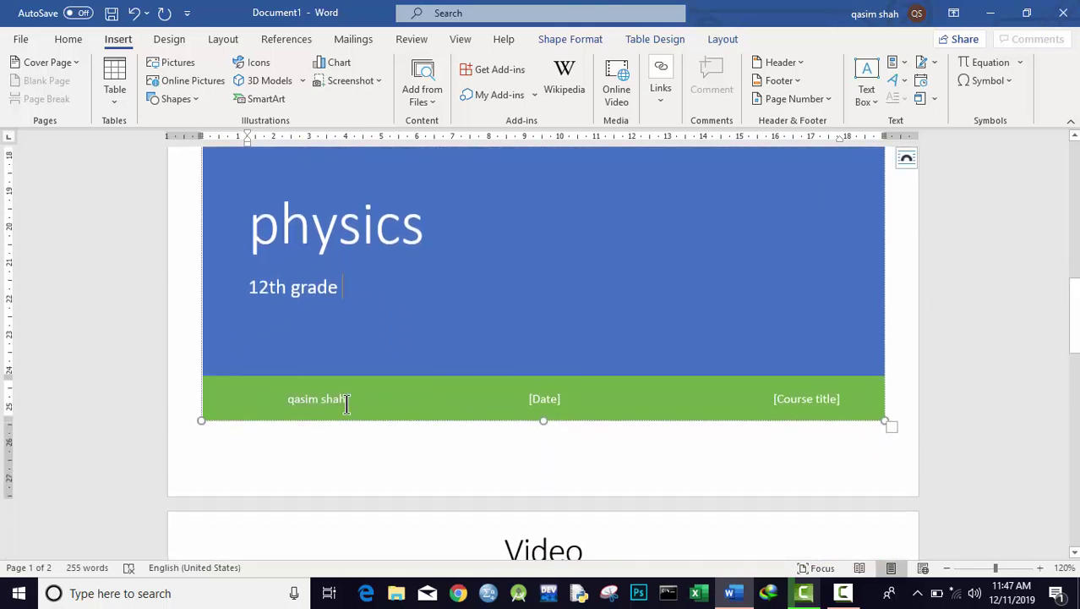
left_click(347, 404)
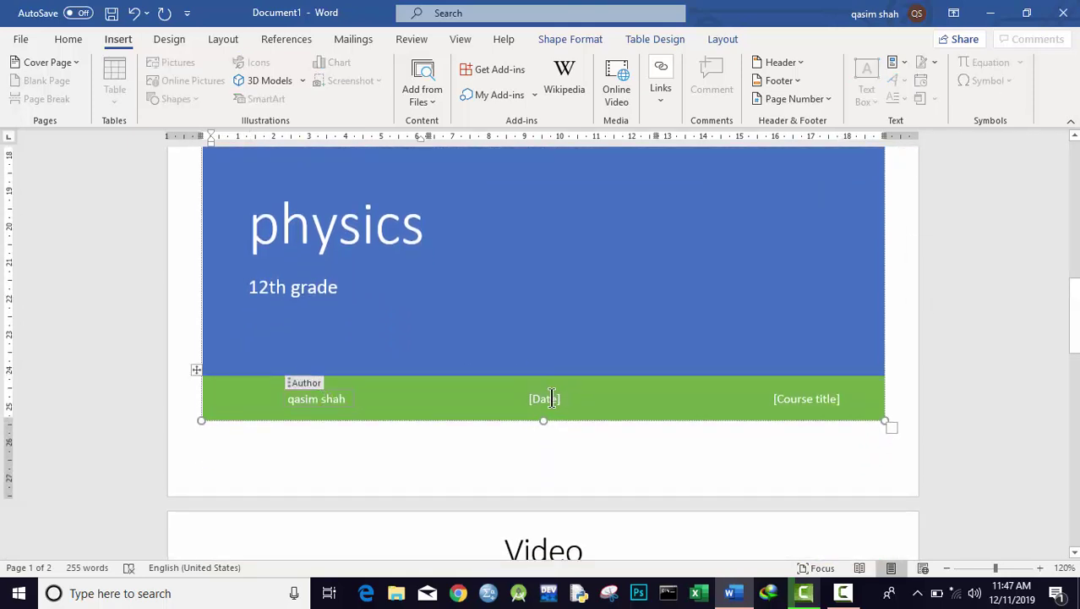
left_click(545, 399)
left_click(792, 399)
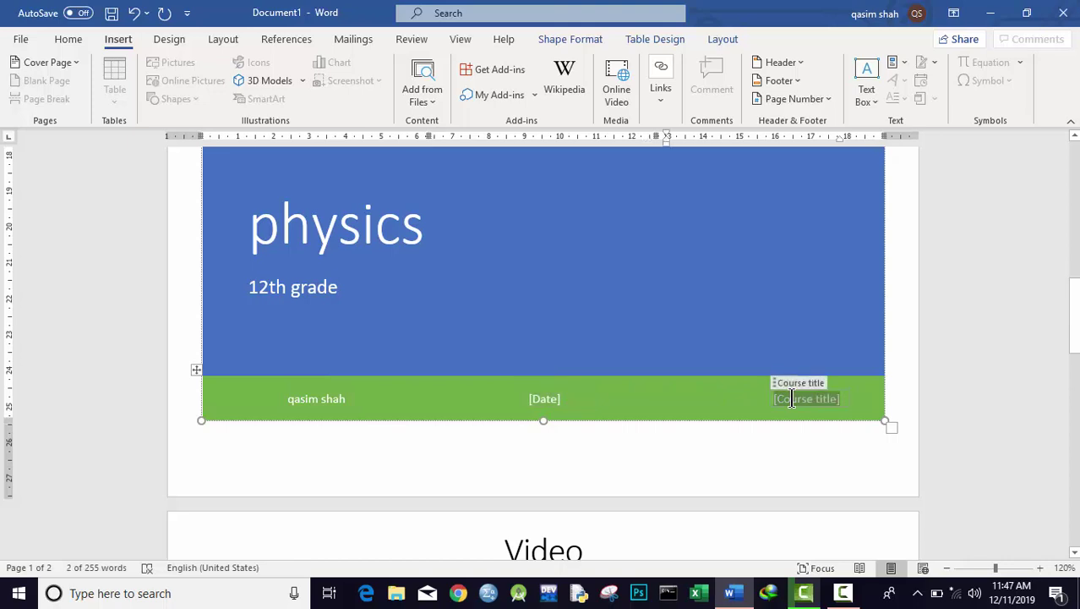
- Select the books cover photo and choose to replace it with a picture from file
left_click_drag(1074, 315, 1074, 211)
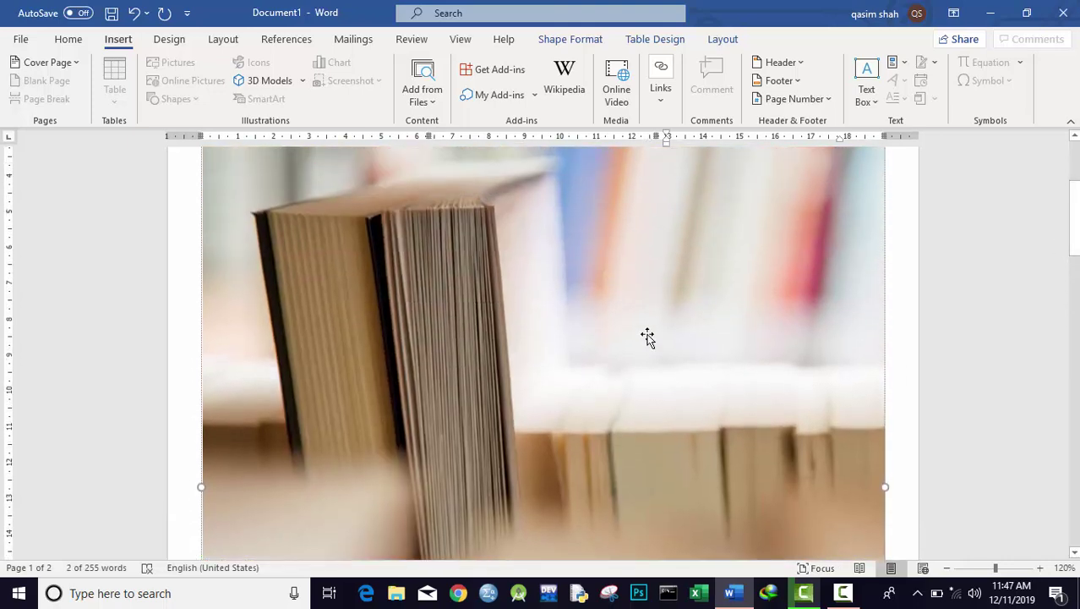
left_click(947, 568)
left_click(946, 568)
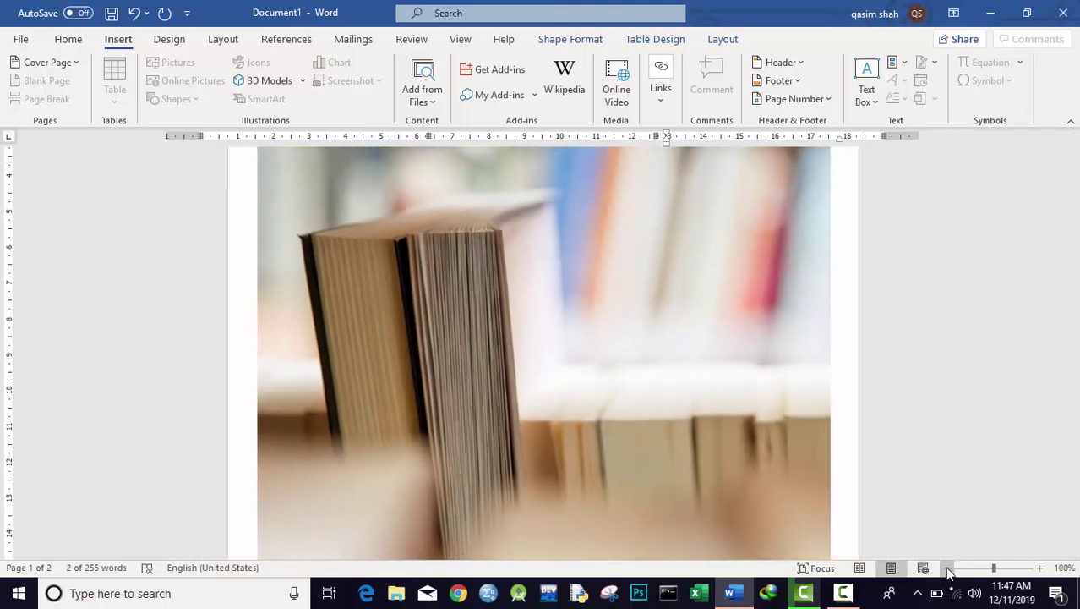
left_click(946, 568)
scroll(599, 428, "up", 1)
left_click(604, 336)
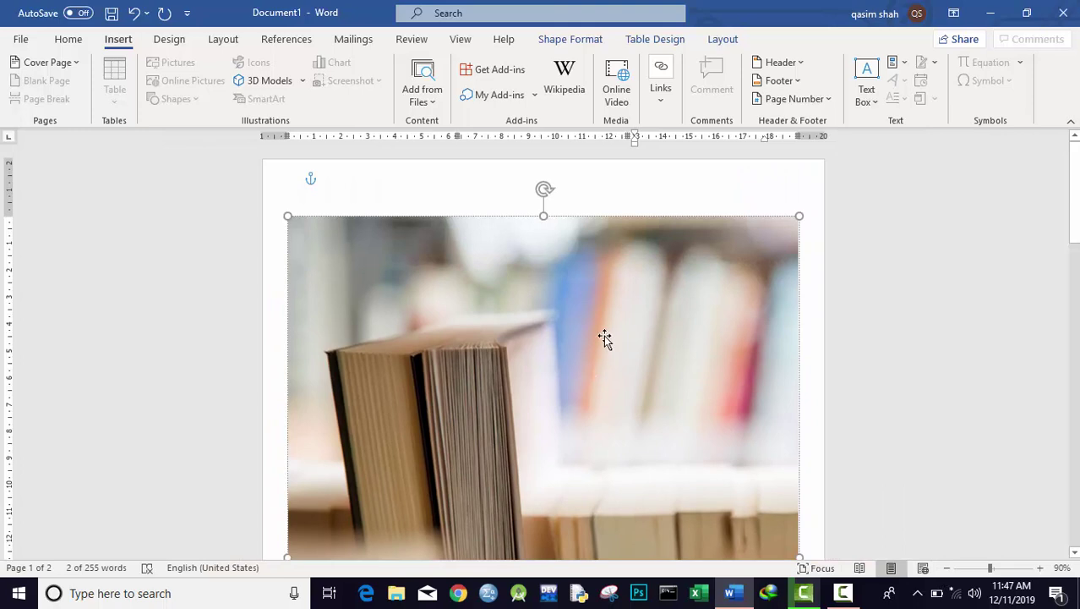
right_click(479, 382)
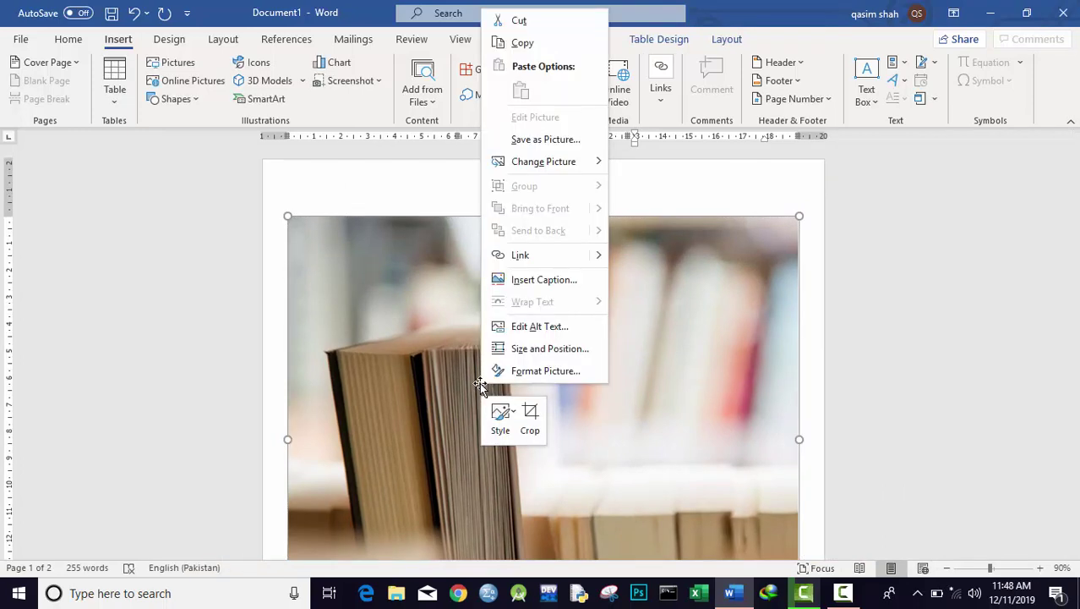
mouse_move(548, 169)
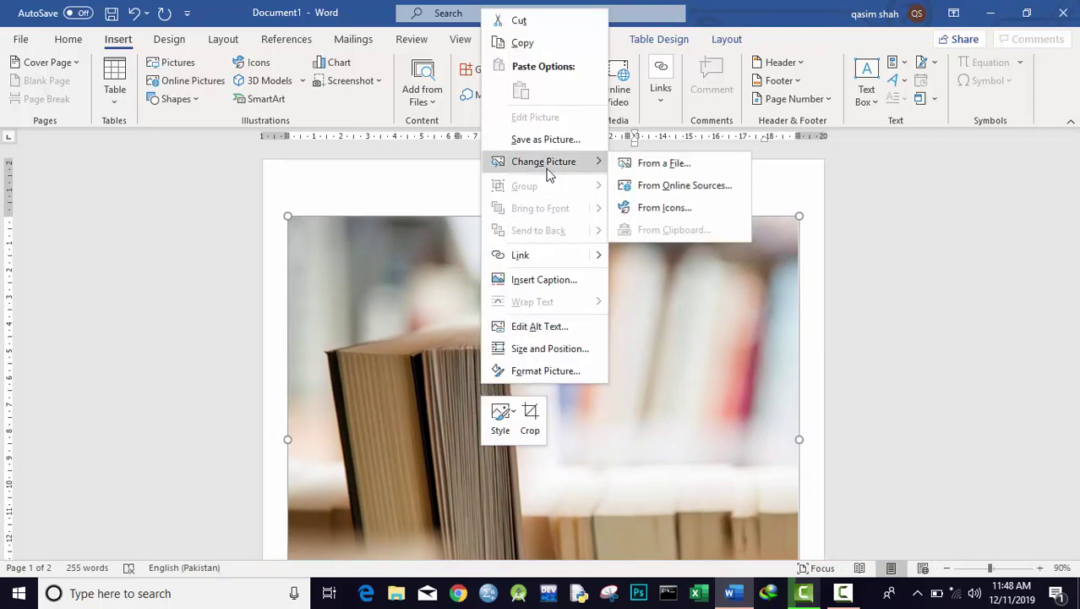
left_click(670, 172)
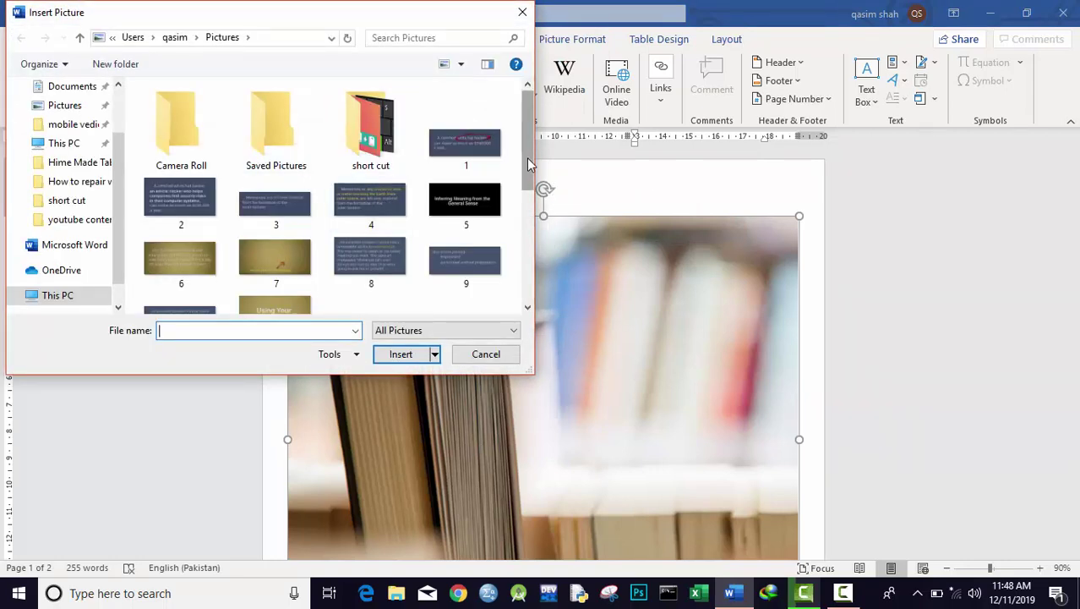
- Insert the Capture image and drag its bottom edge down to enlarge it
left_click_drag(525, 153, 526, 259)
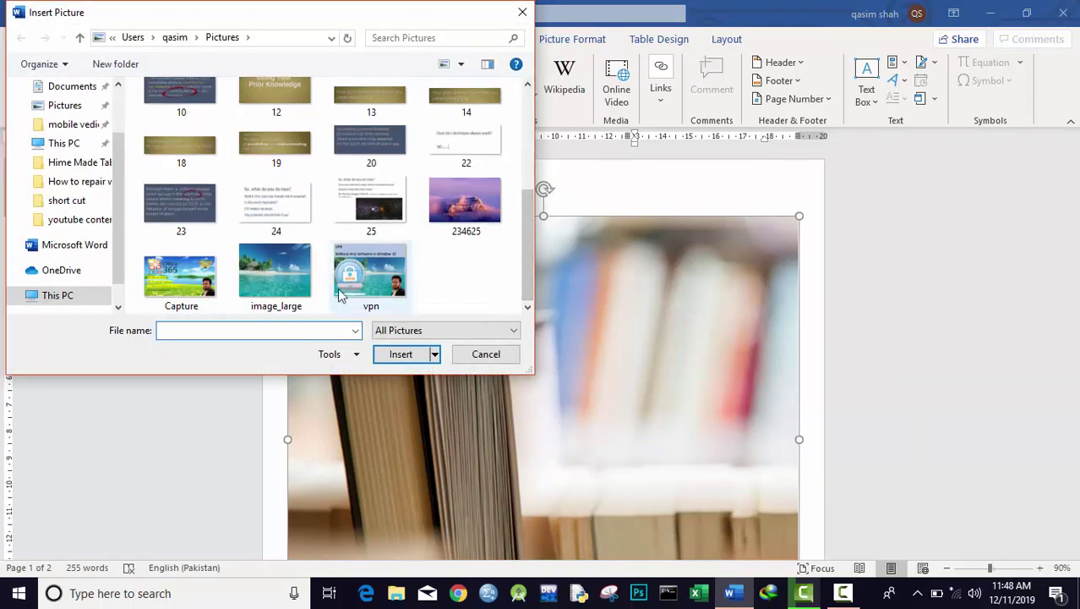
left_click(189, 290)
left_click(409, 353)
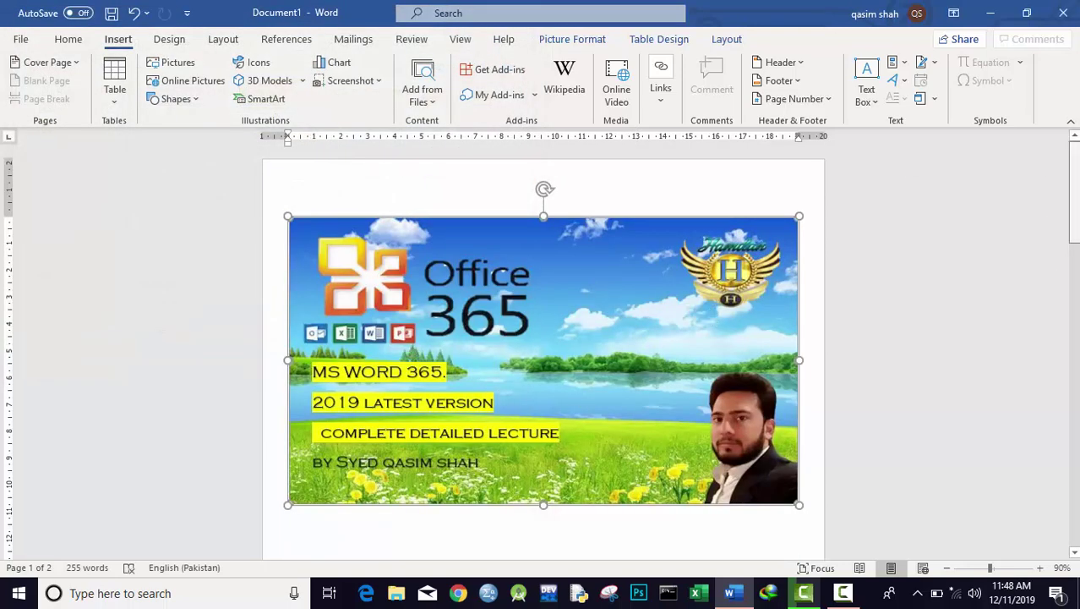
left_click_drag(1074, 193, 1073, 248)
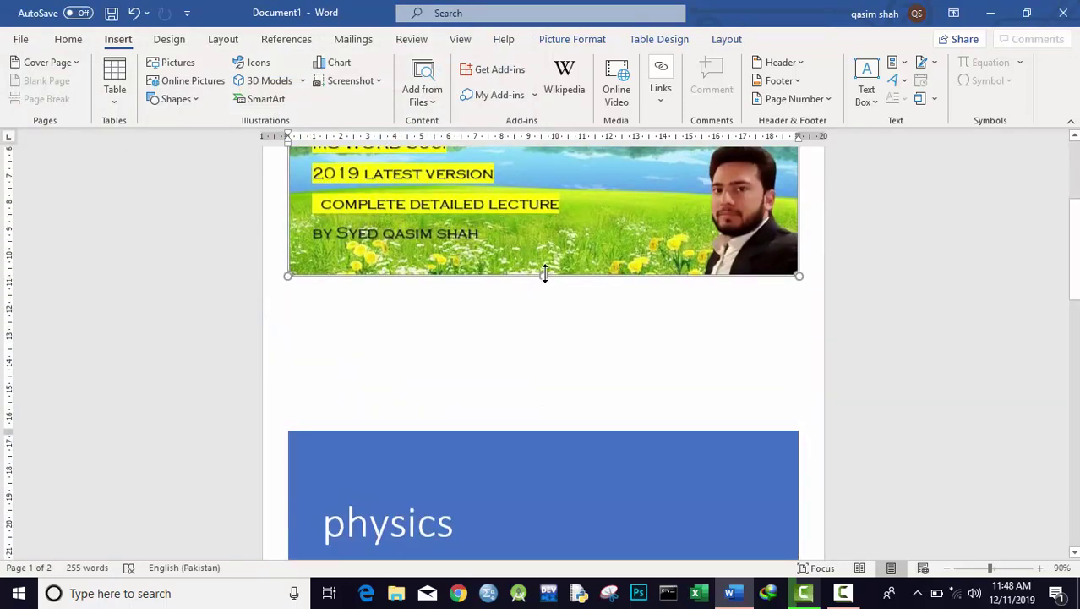
left_click_drag(544, 277, 553, 432)
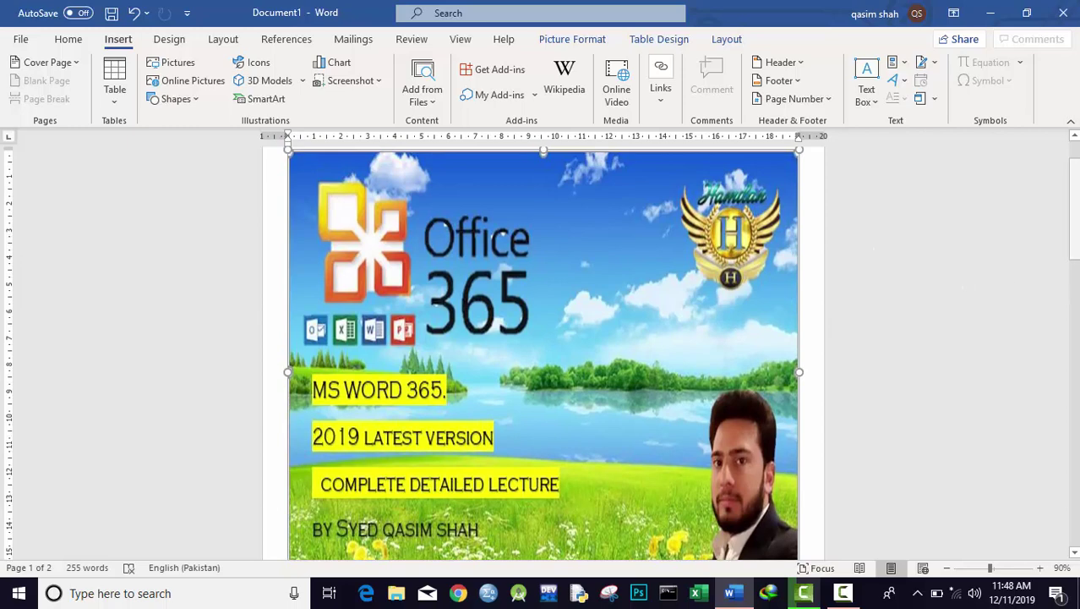
mouse_move(1073, 211)
left_mouse_down()
mouse_move(1074, 181)
mouse_move(1073, 414)
left_mouse_up()
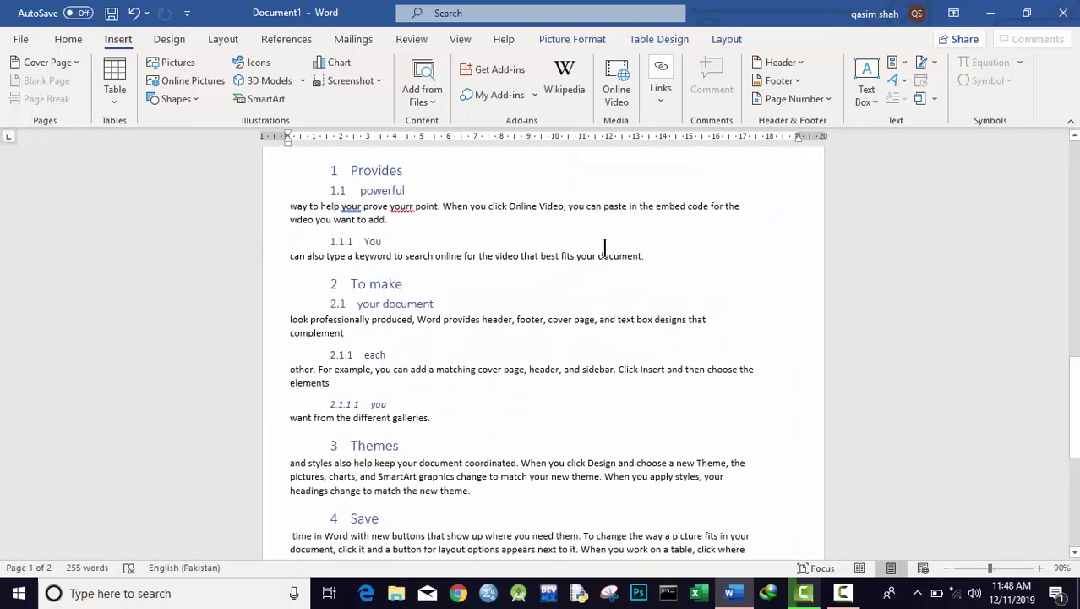
- Insert a blank page and a page break after the first body line
left_click(745, 205)
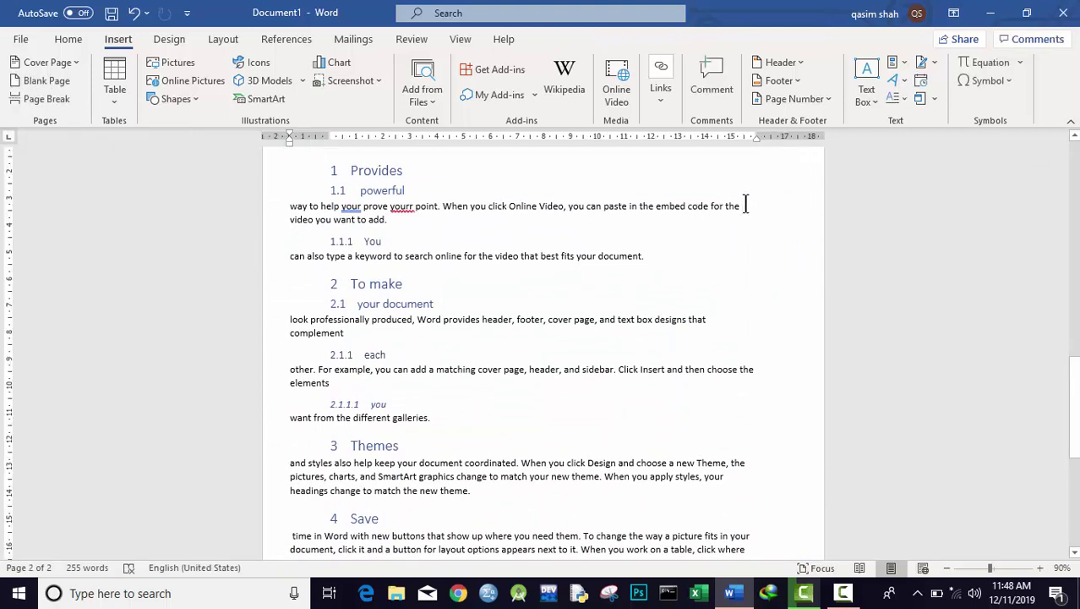
left_click(48, 83)
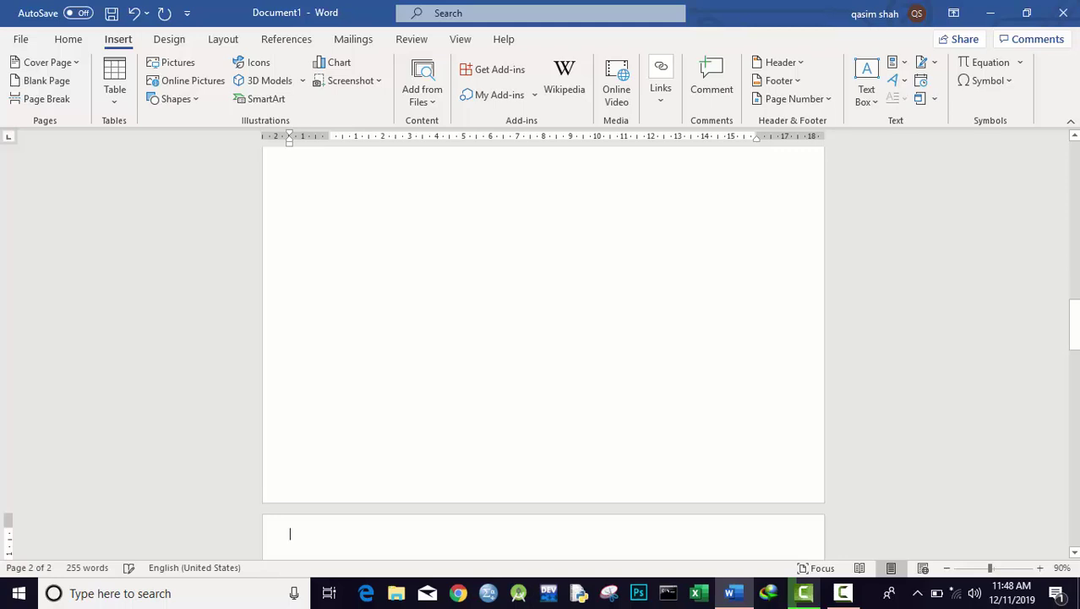
mouse_move(1074, 322)
left_mouse_down()
mouse_move(1074, 456)
mouse_move(1074, 389)
mouse_move(1073, 406)
left_mouse_up()
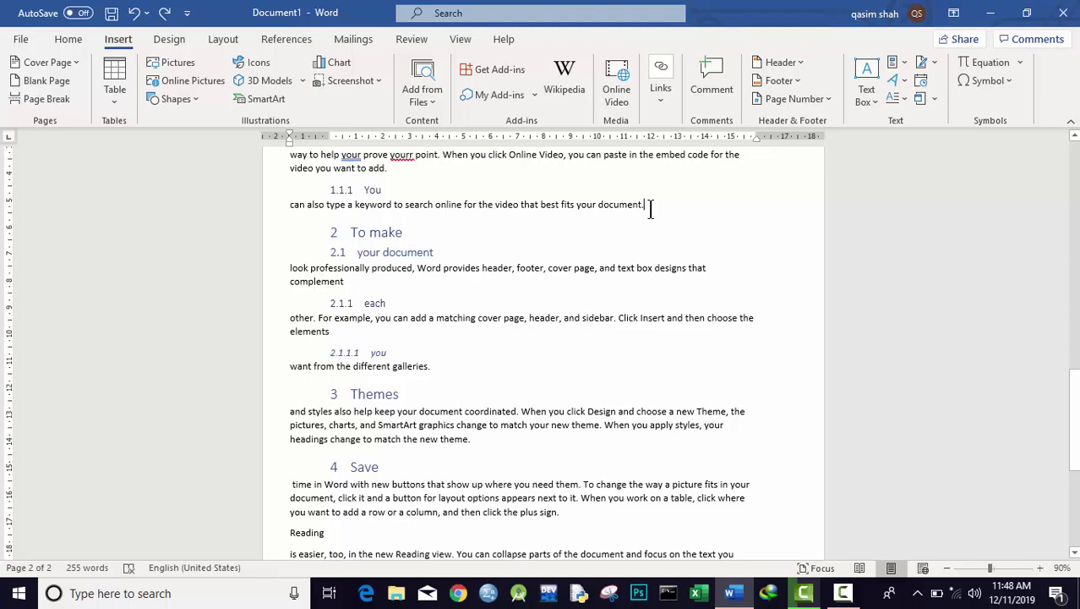
left_click(47, 99)
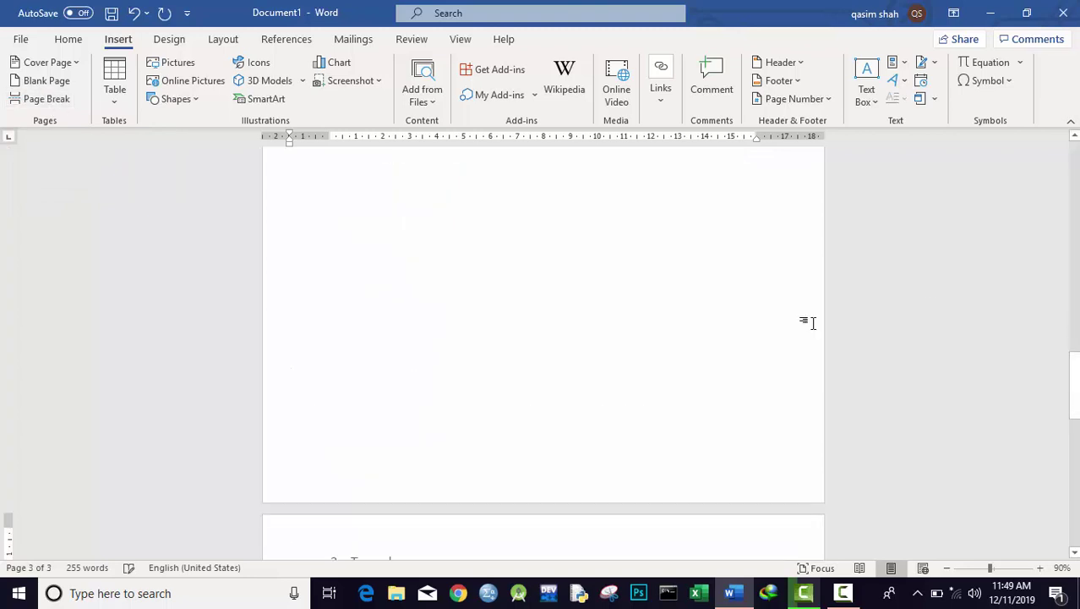
- Add an empty line after the sentence ending 'best fits your document.'
left_click_drag(1076, 352, 1075, 279)
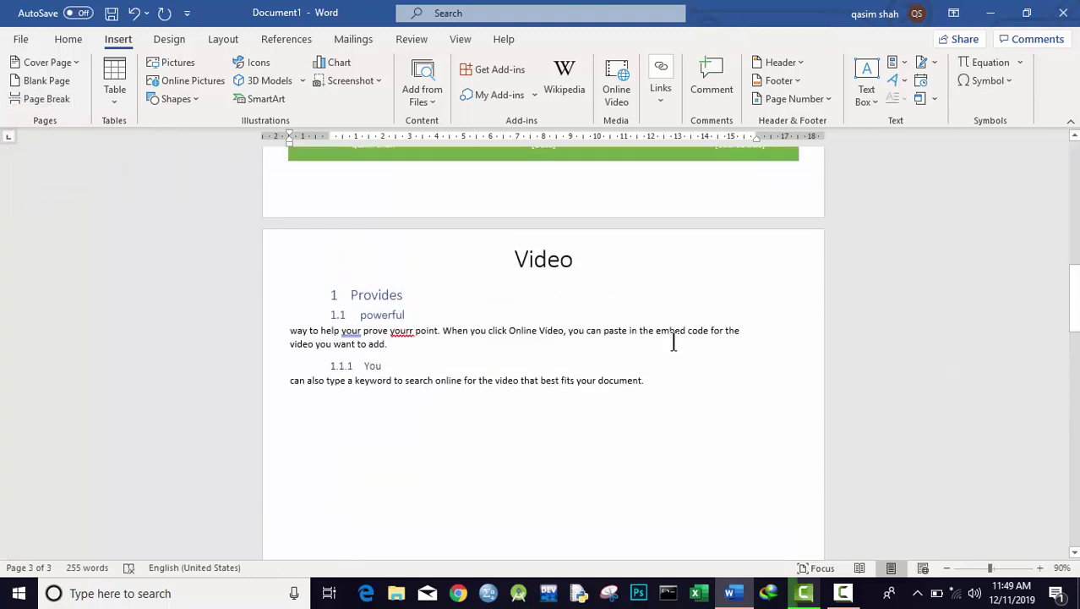
left_click_drag(1076, 332, 1075, 433)
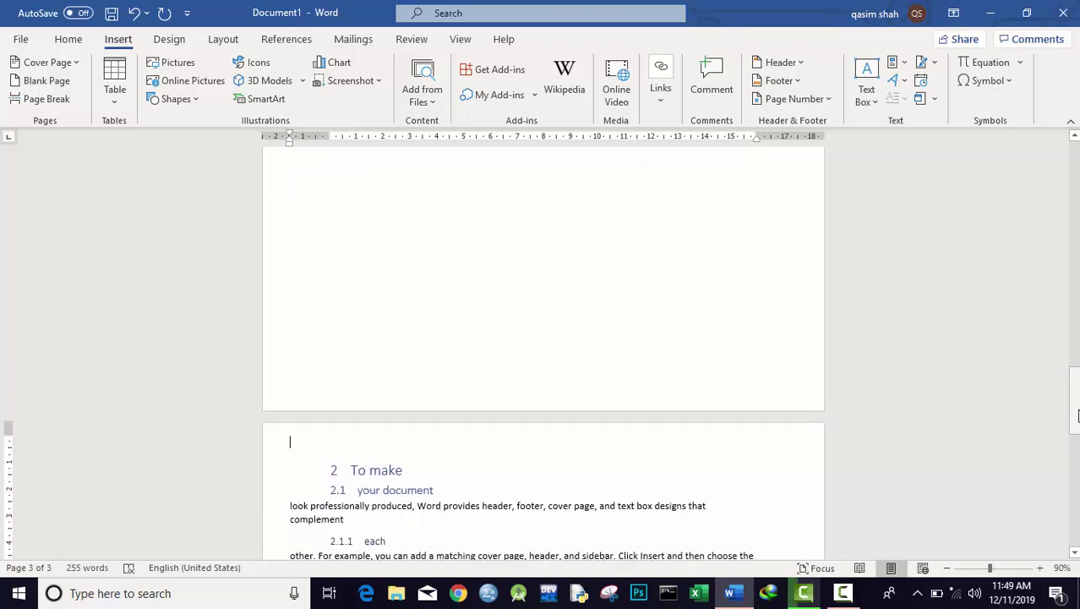
left_click_drag(1075, 414, 1075, 319)
left_click(660, 265)
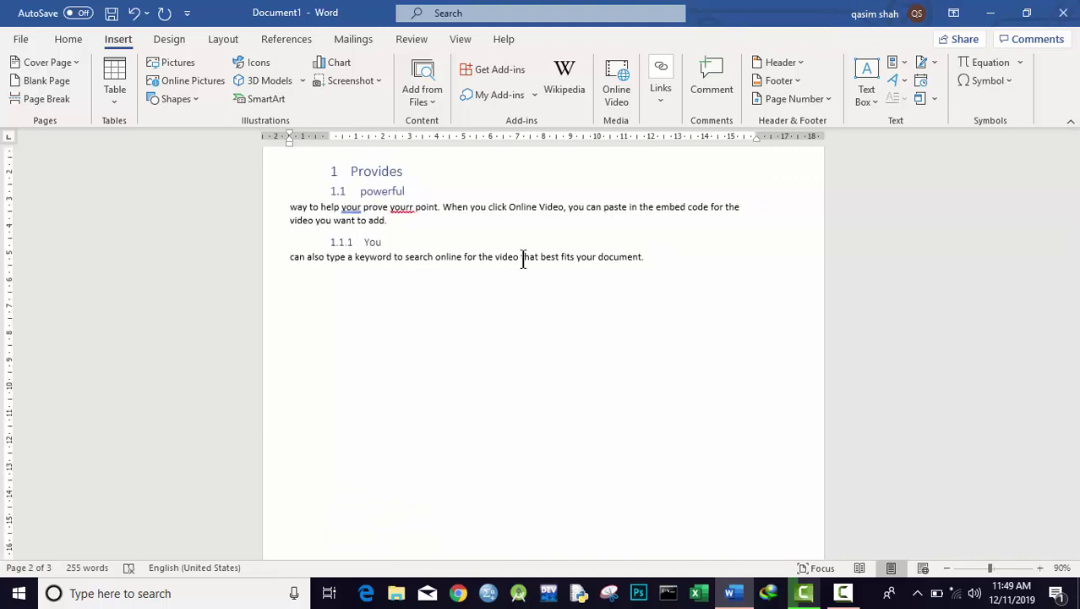
key("Return")
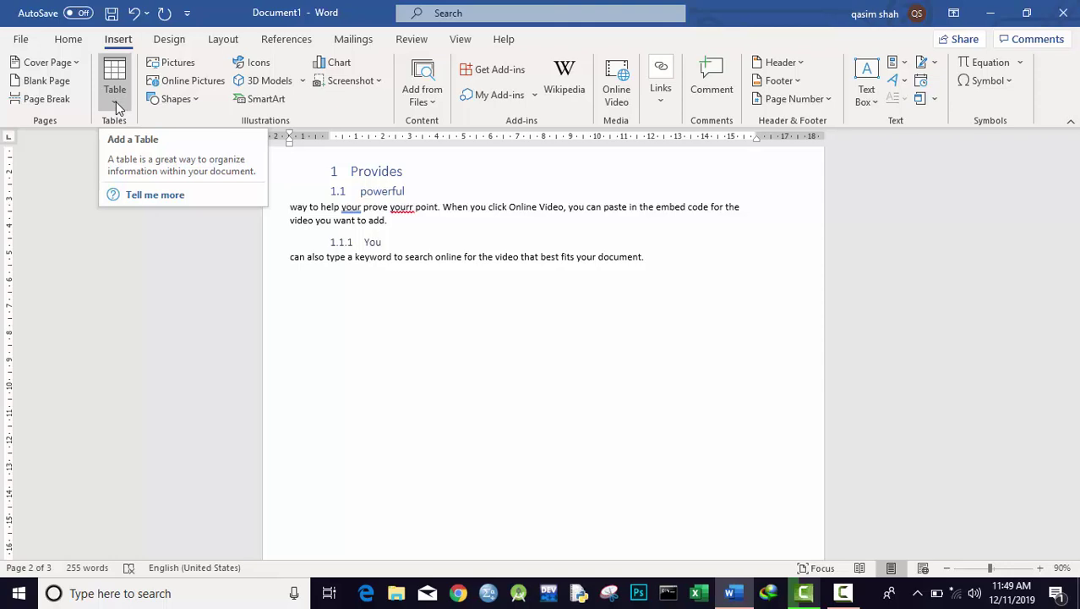
- Bring up the Insert Table dialog from the Table menu
left_click(116, 101)
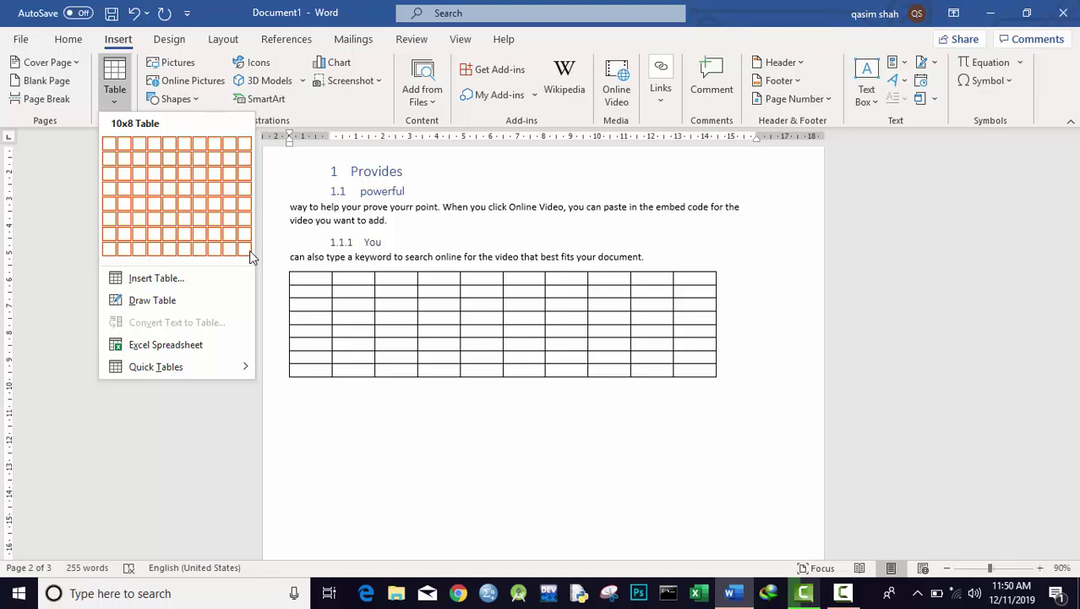
left_click(161, 281)
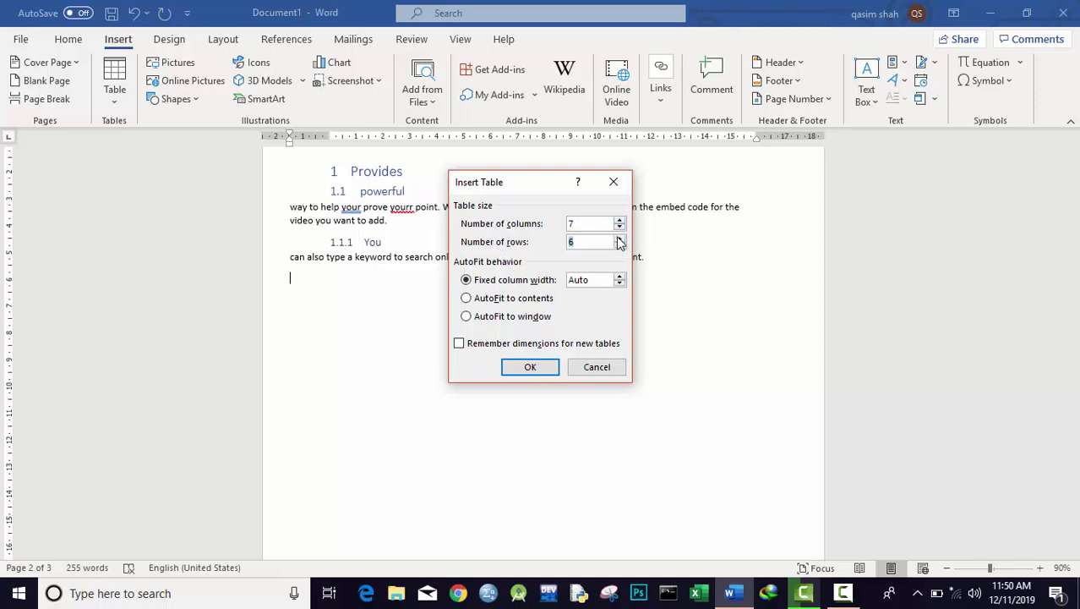
- Insert a 7-column, 7-row table with AutoFit to contents
left_click(618, 238)
left_click(471, 304)
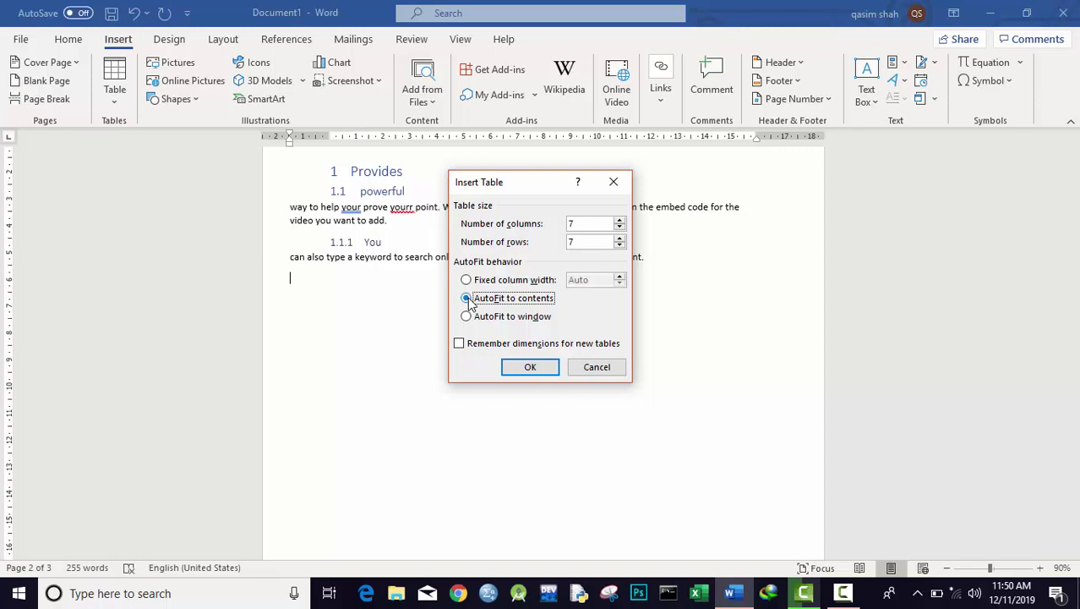
left_click(469, 320)
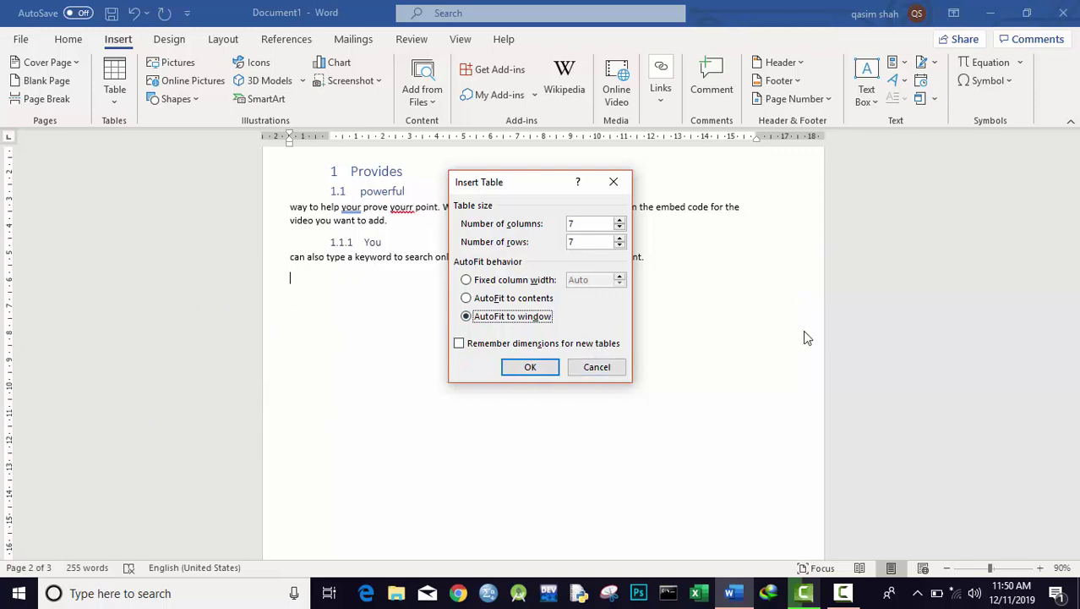
left_click(466, 300)
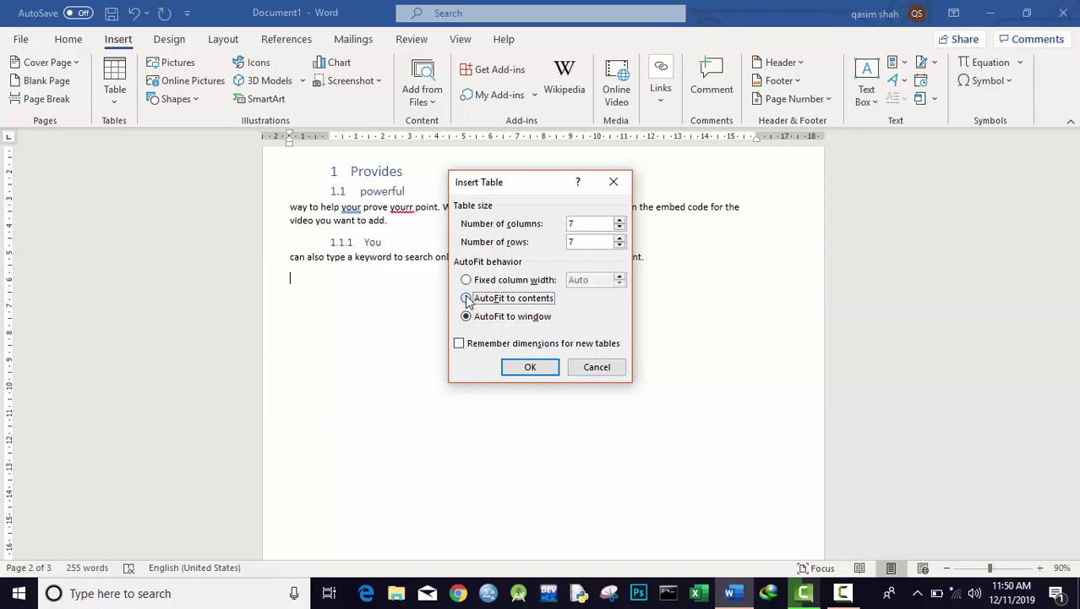
left_click(519, 367)
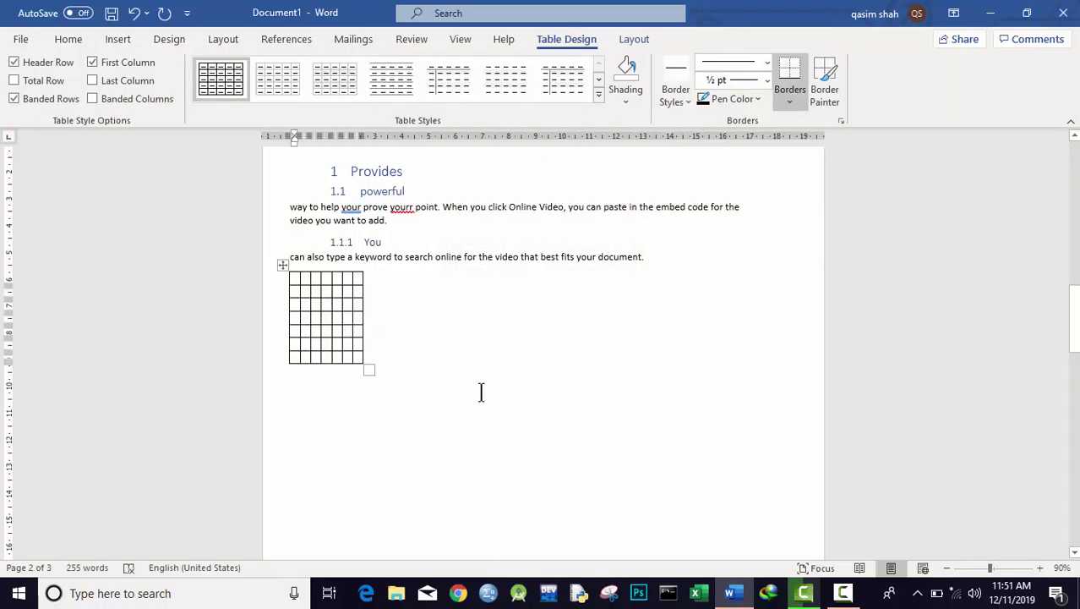
- Type sample text into the first two cells, then erase it again
type("shjashjshjashjahs")
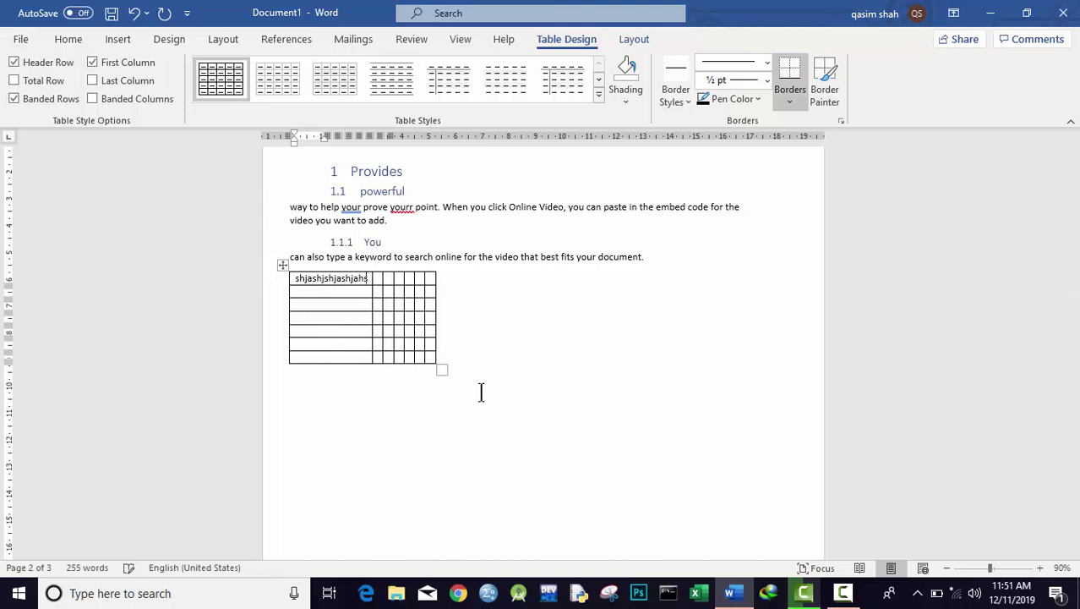
type("jah")
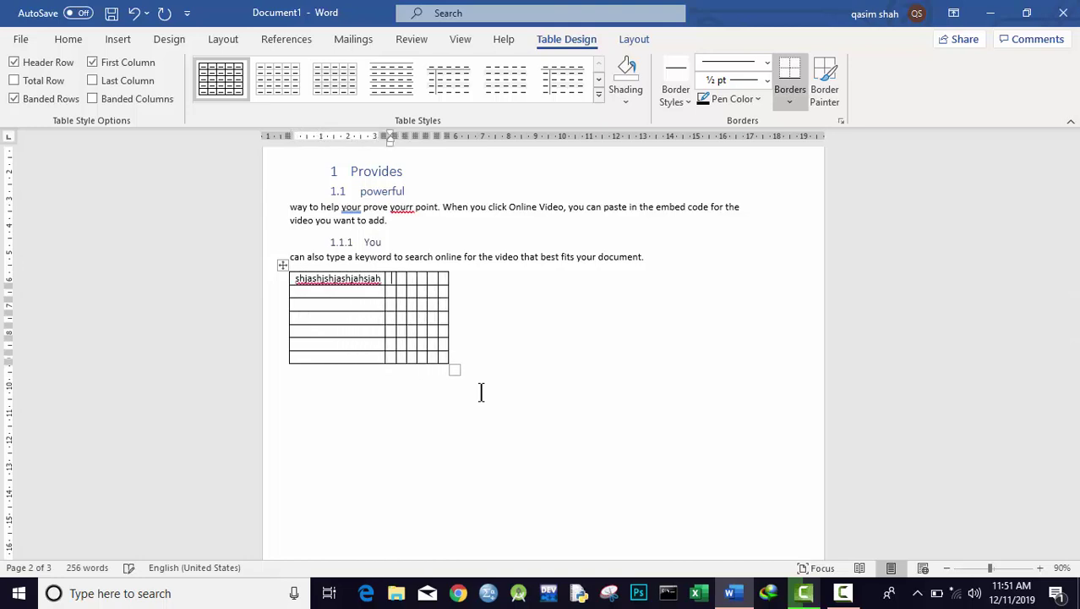
key("Tab")
type("smansmasnmasnm")
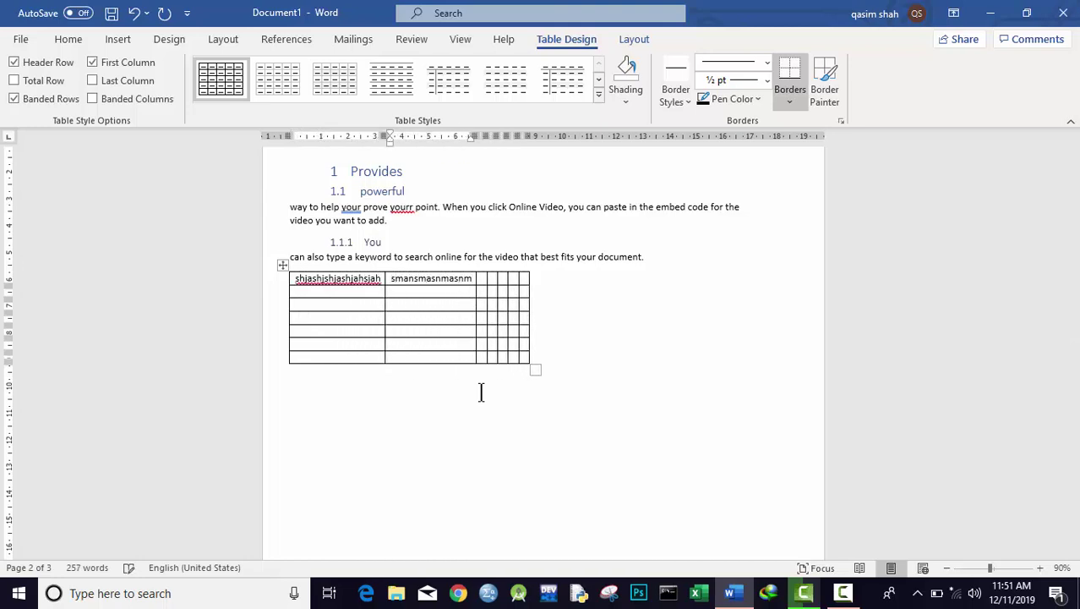
key("BackSpace")
key("BackSpace")
key("BackSpace")
key("BackSpace")
key("BackSpace")
key("BackSpace")
key("BackSpace")
key("BackSpace")
key("BackSpace")
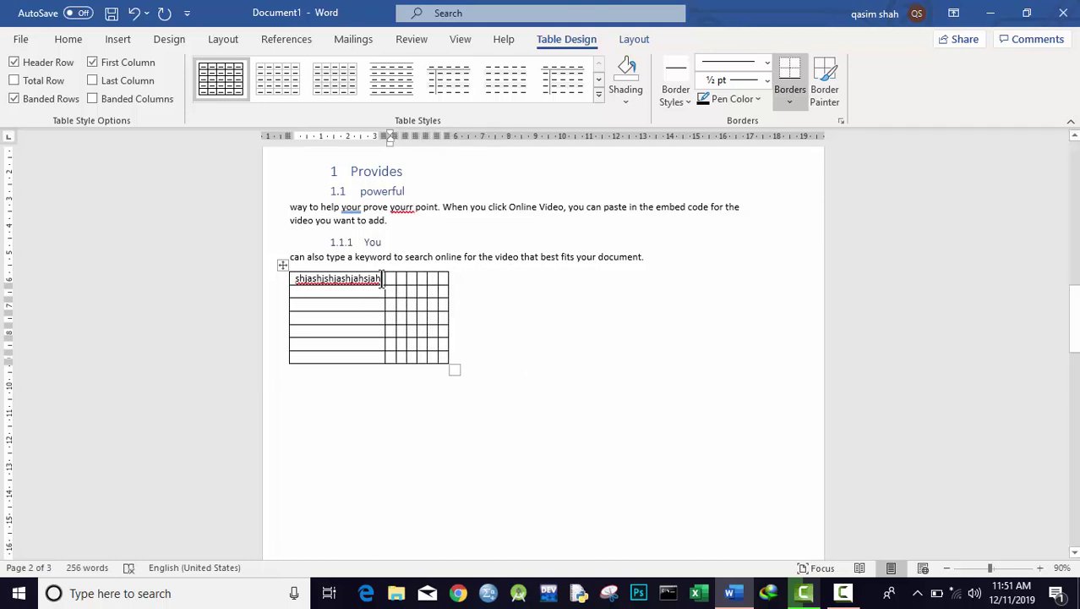
left_click(383, 279)
key("BackSpace")
key("BackSpace")
key("BackSpace")
key("BackSpace")
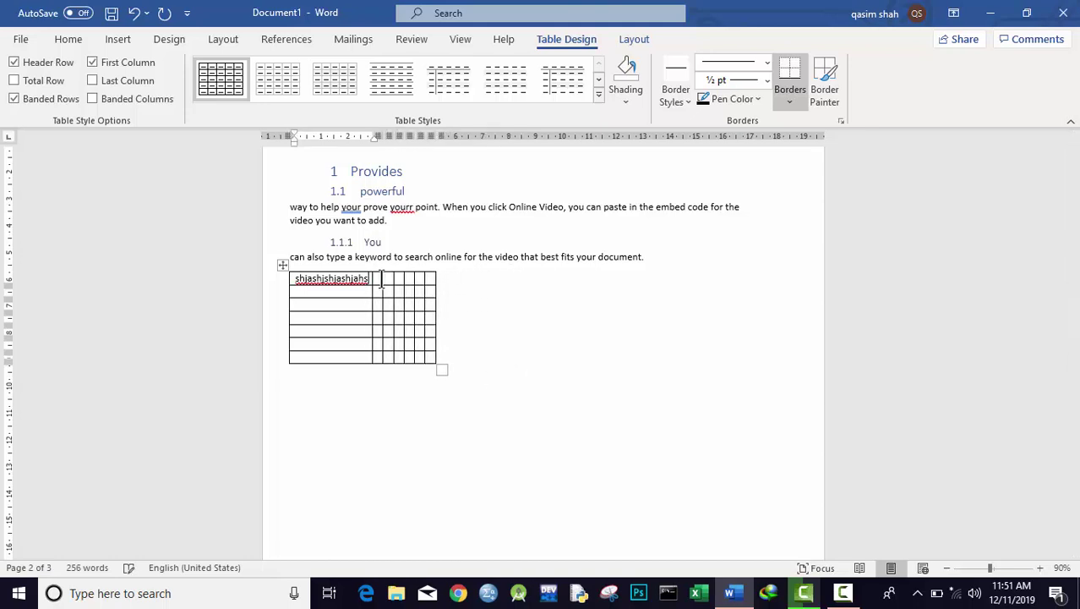
key("BackSpace")
key("BackSpace")
key("BackSpace")
key("BackSpace")
key("BackSpace")
key("BackSpace")
key("BackSpace")
key("BackSpace")
key("BackSpace")
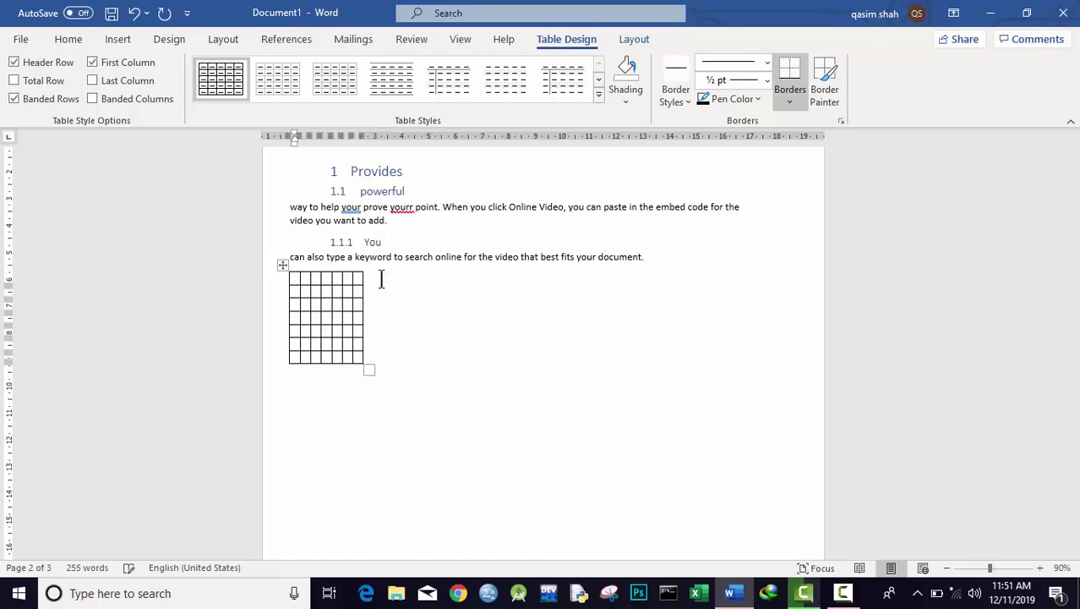
- Select the whole empty table and delete it
left_click(284, 265)
right_click(283, 265)
left_click(303, 274)
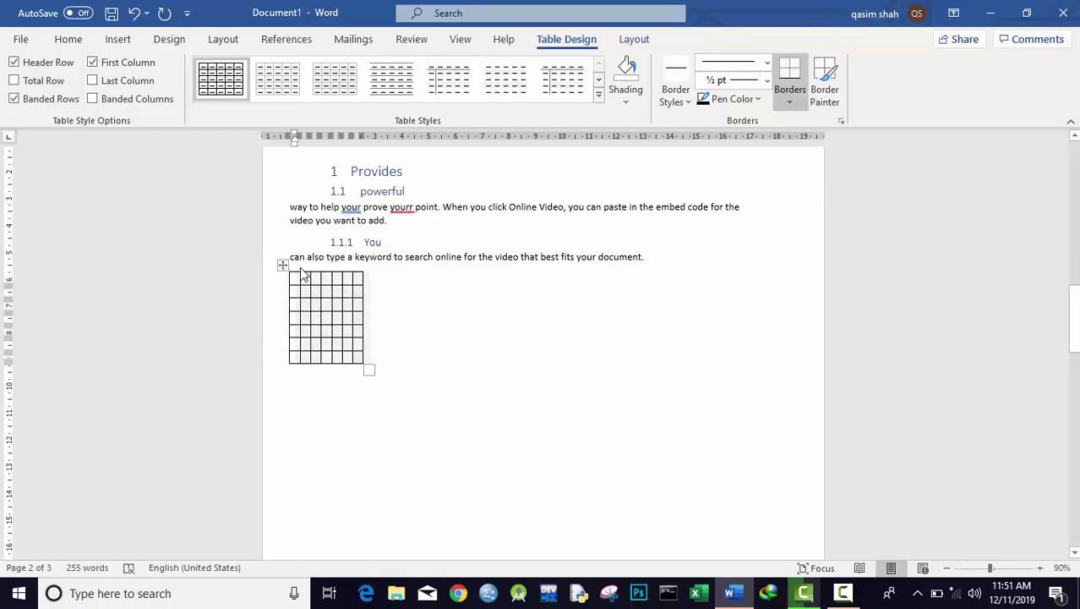
key("BackSpace")
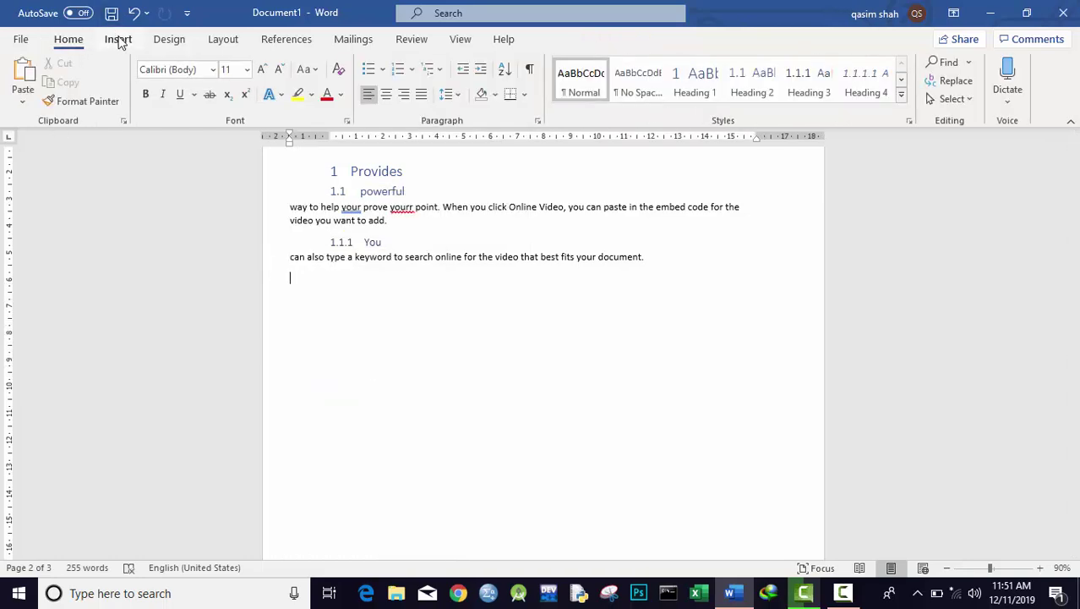
- Draw a table outline below the text with the Draw Table pencil, zooming to 150%
left_click(121, 42)
left_click(123, 104)
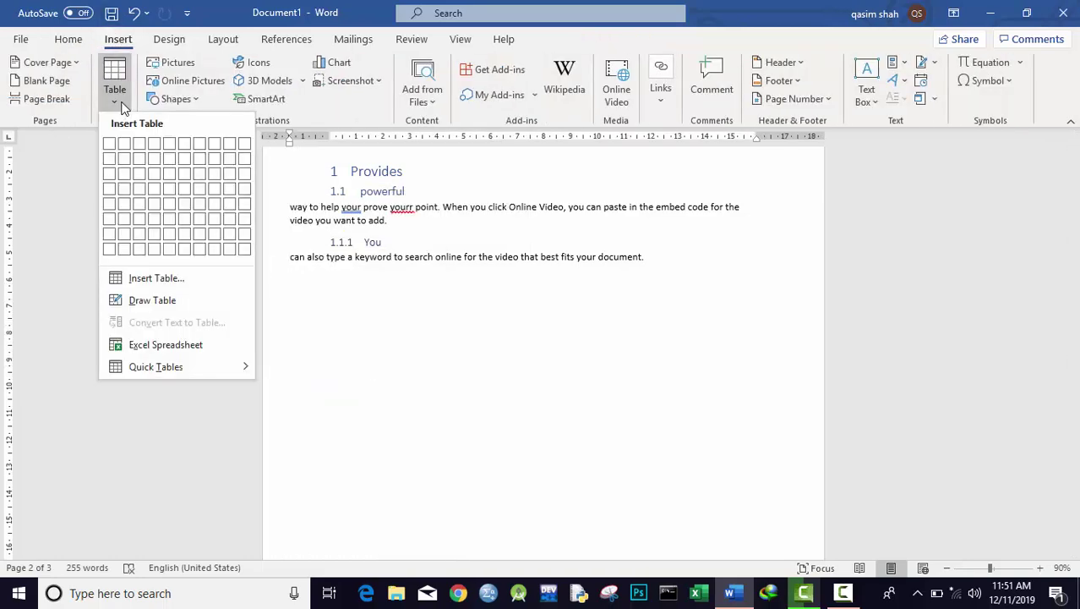
left_click(140, 301)
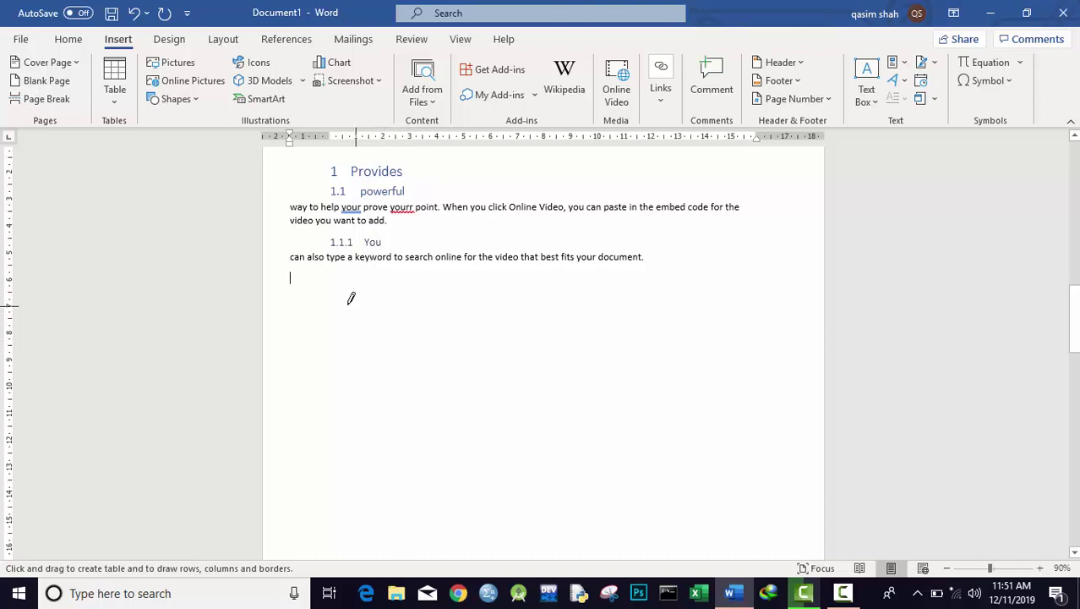
mouse_move(300, 285)
left_mouse_down()
mouse_move(543, 341)
mouse_move(770, 439)
left_mouse_up()
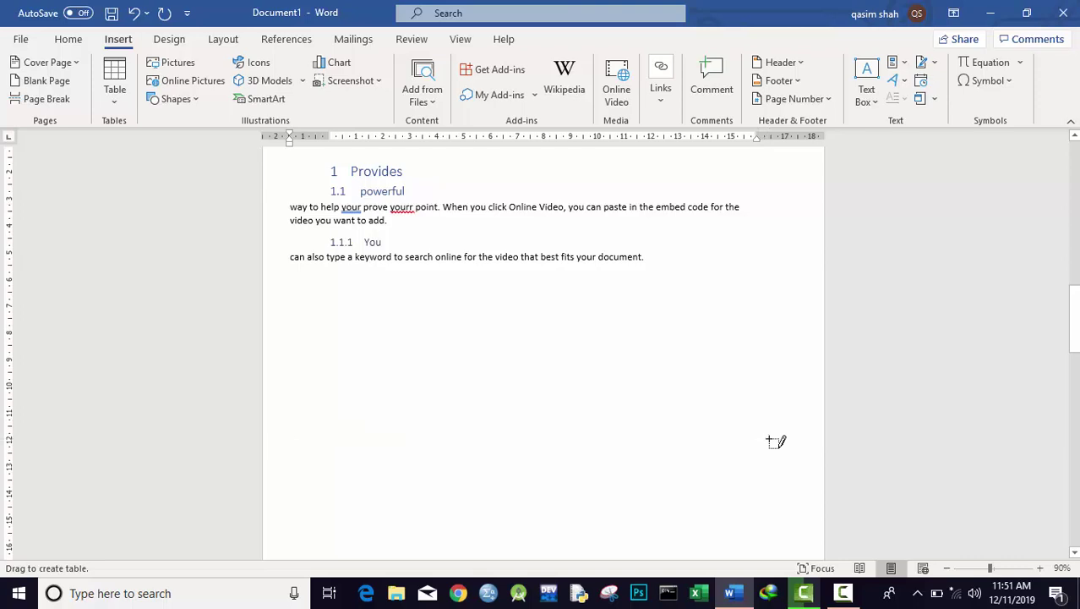
left_click(1042, 568)
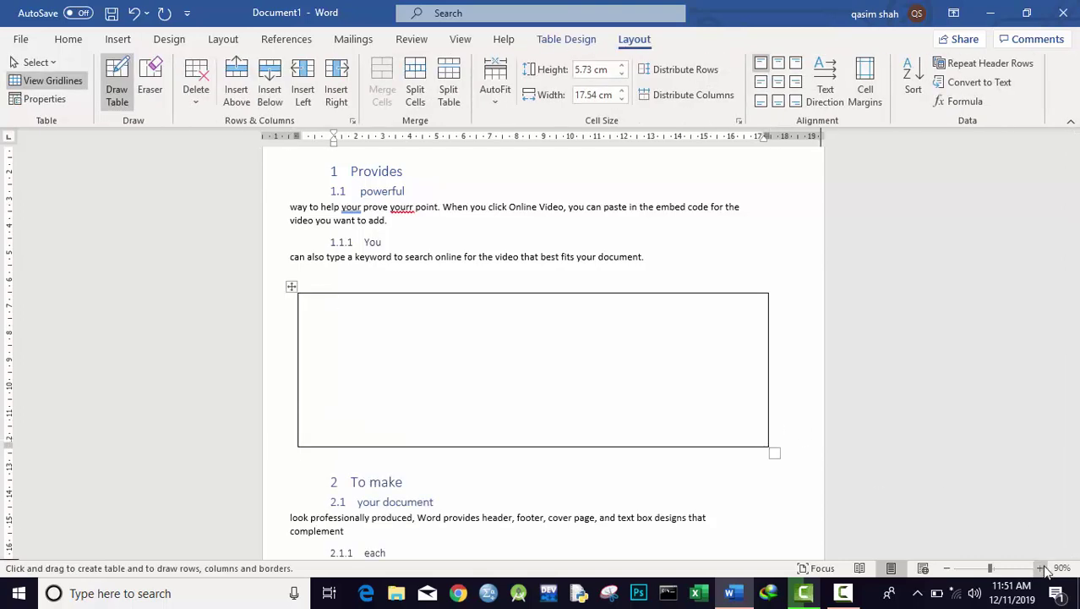
left_click(1041, 568)
left_click(1041, 568)
left_click(1041, 568)
left_click(1042, 568)
left_click(1042, 568)
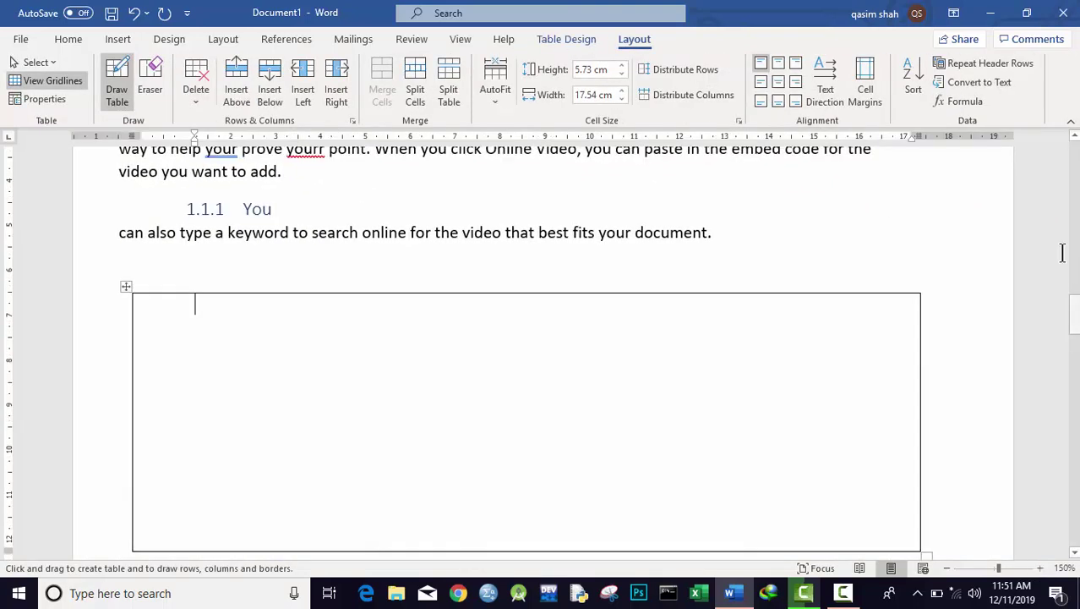
left_click_drag(1074, 312, 1074, 330)
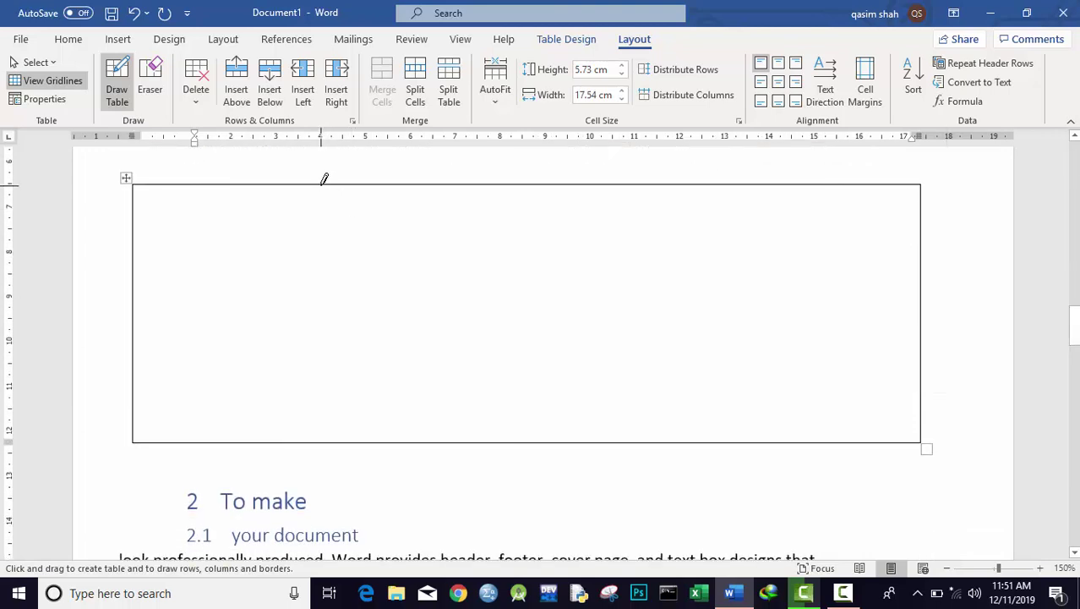
- Draw three vertical dividers to split the table into four columns
left_click_drag(322, 182, 333, 380)
key("ctrl+z")
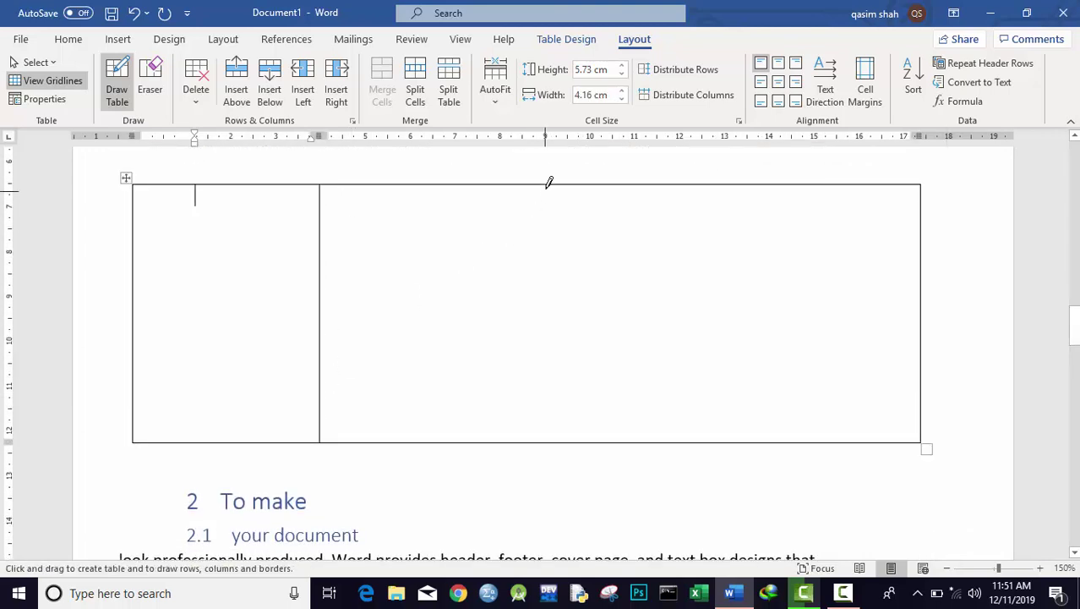
left_click_drag(546, 180, 541, 422)
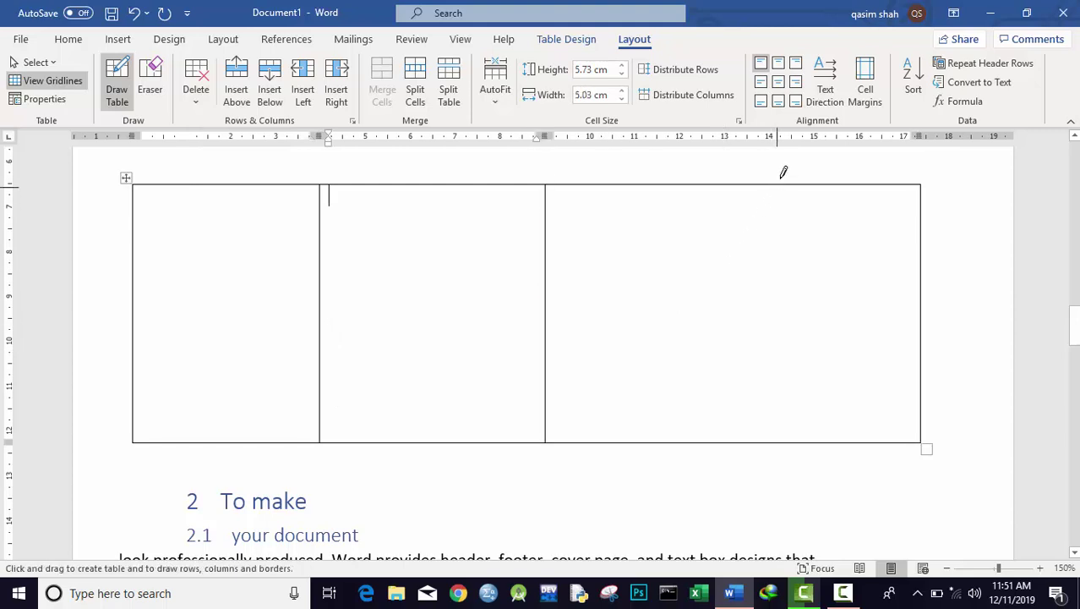
left_click_drag(778, 173, 777, 398)
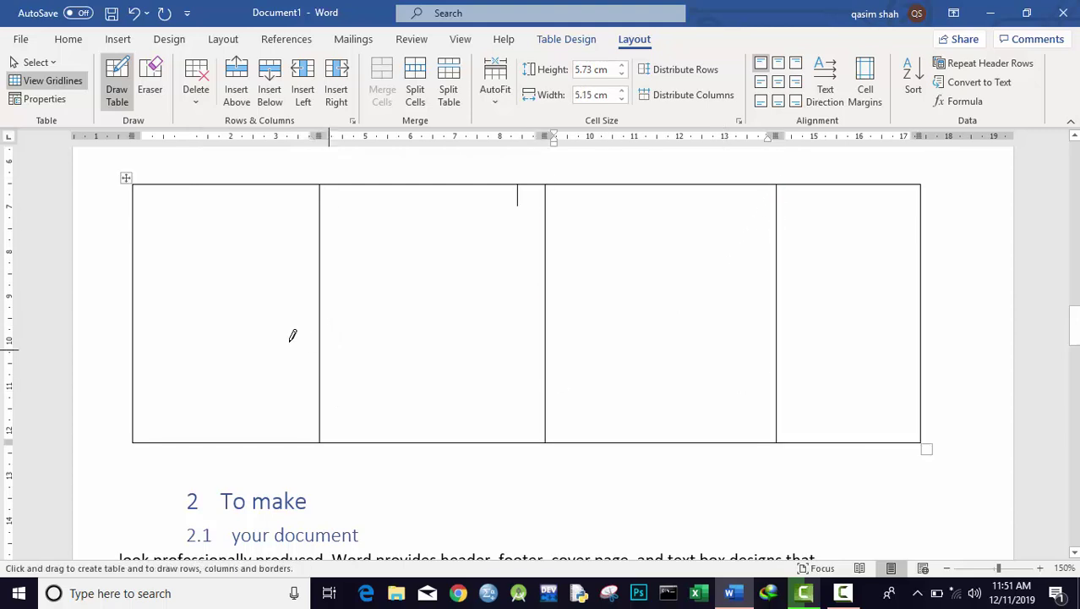
- Draw horizontal row lines across each of the four columns, then select everything
left_click_drag(135, 287, 311, 287)
left_click_drag(323, 347, 541, 338)
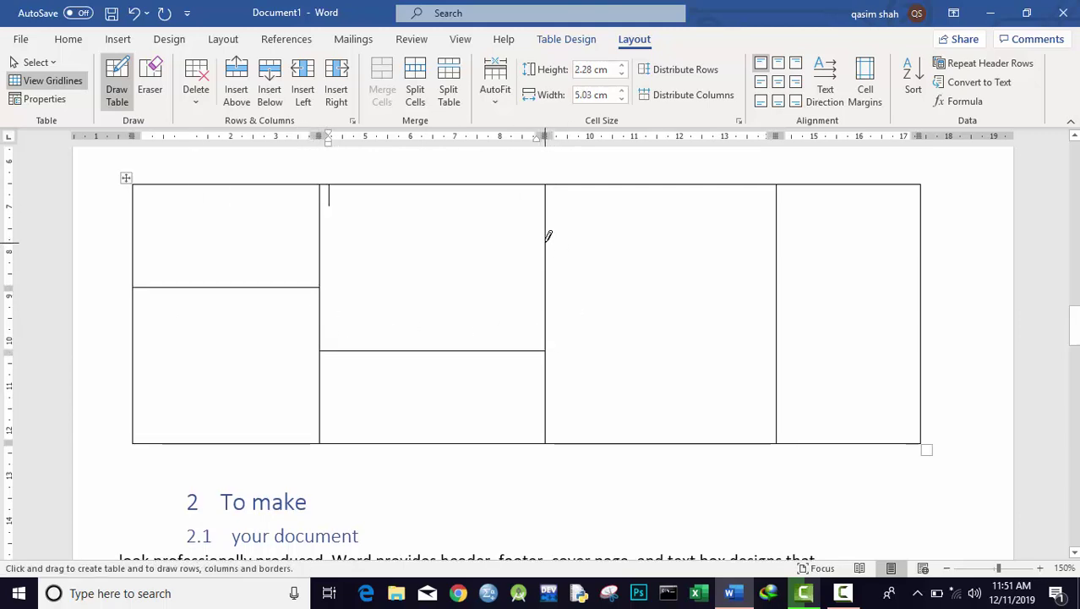
left_click_drag(550, 241, 768, 242)
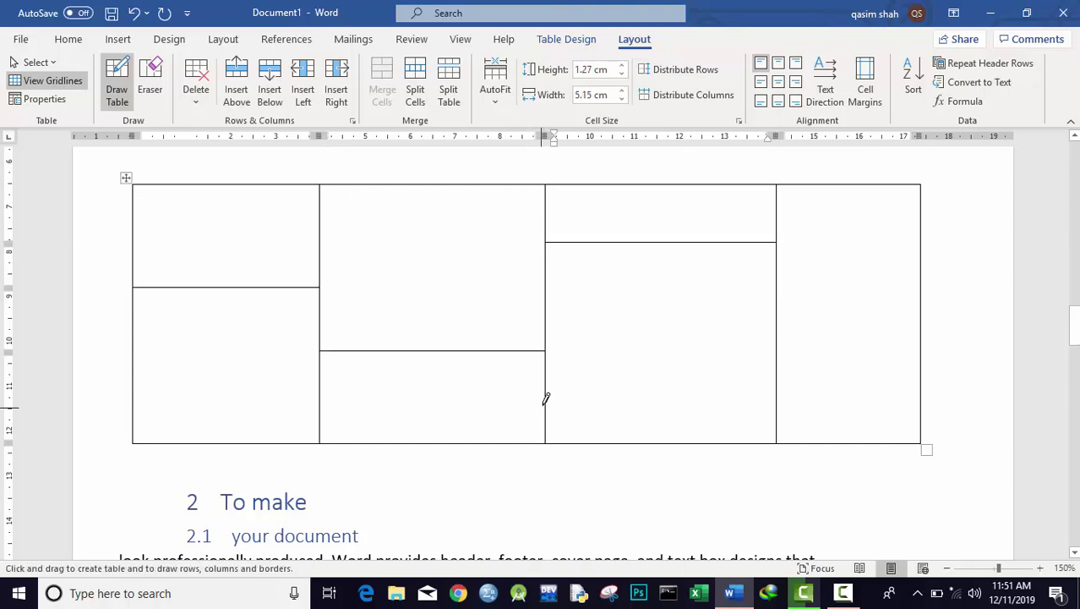
left_click_drag(549, 396, 782, 364)
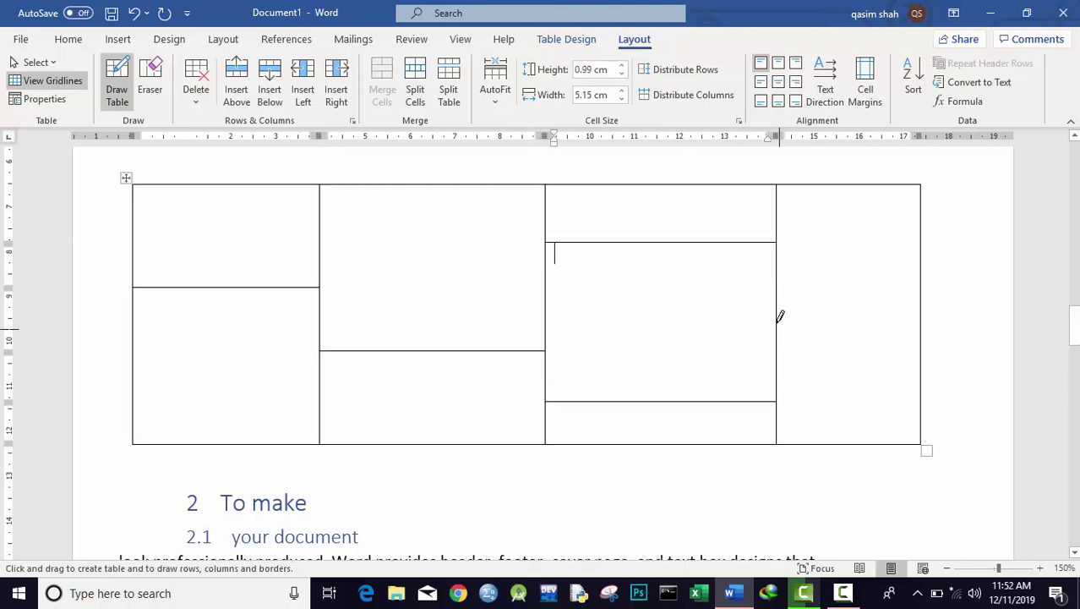
left_click_drag(779, 319, 899, 312)
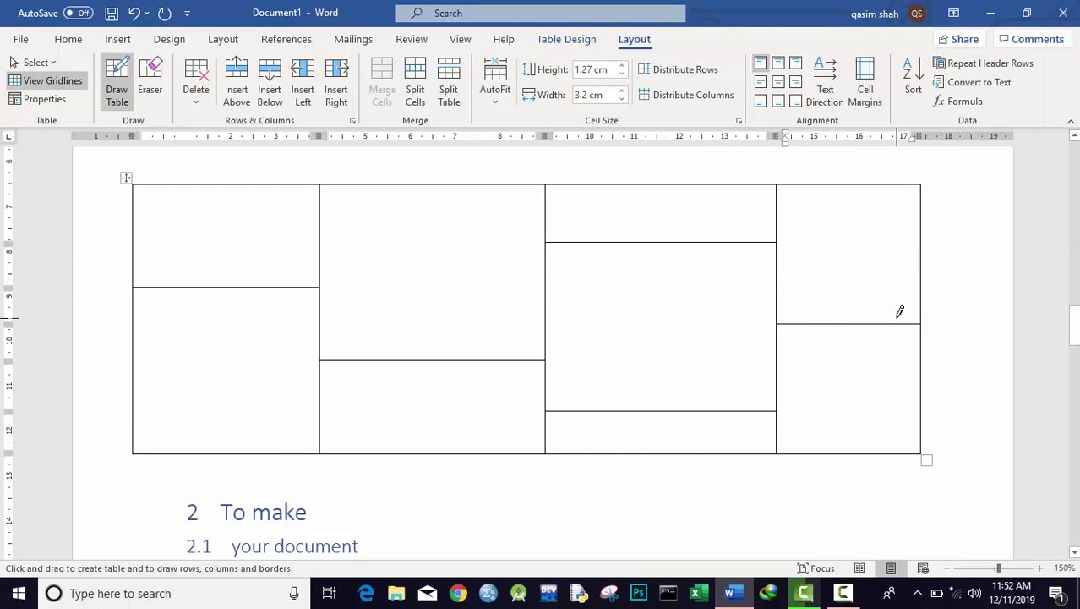
key("ctrl+a")
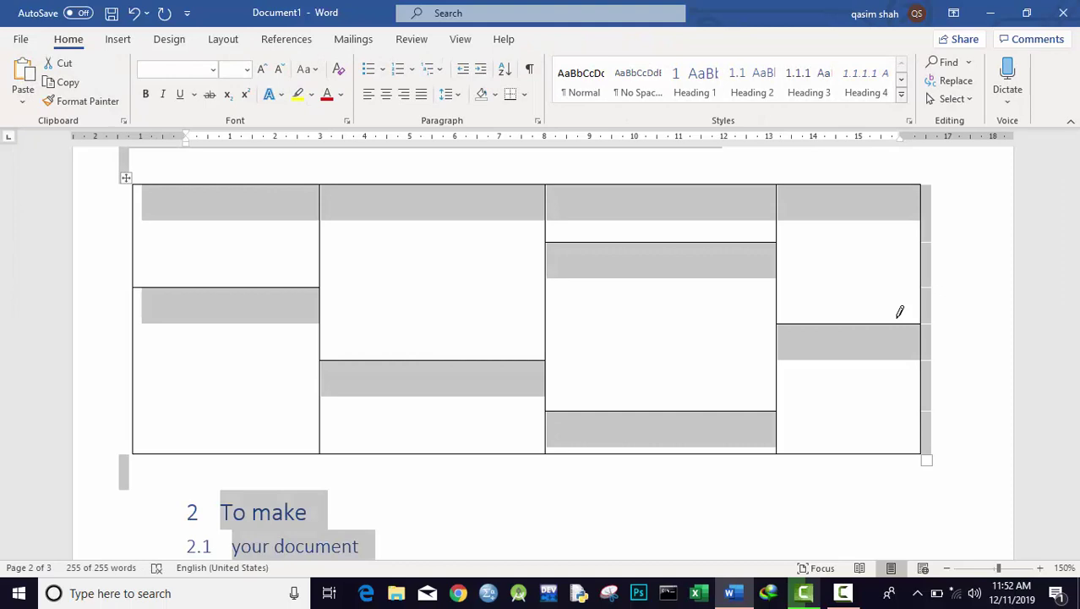
- Delete the page content and embed a blank Excel spreadsheet, declining the save prompt
key("Delete")
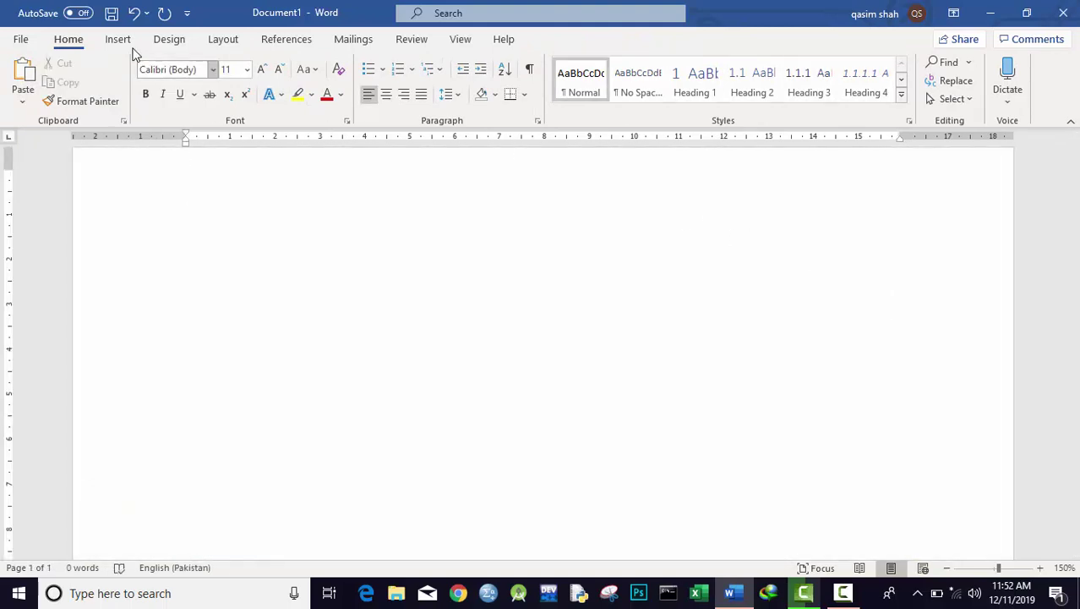
left_click(118, 39)
left_click(118, 101)
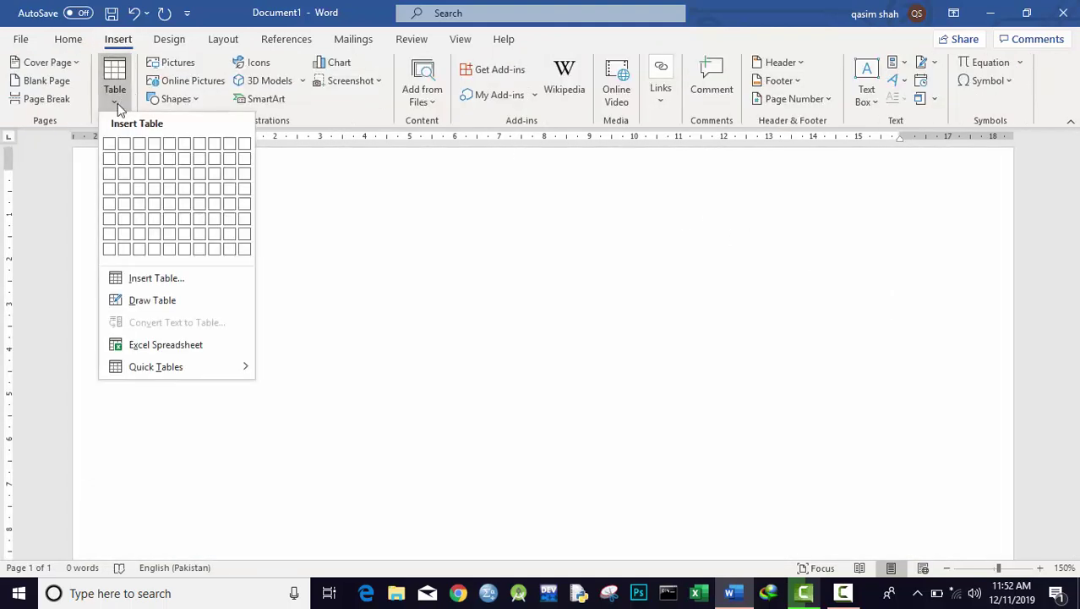
left_click(157, 349)
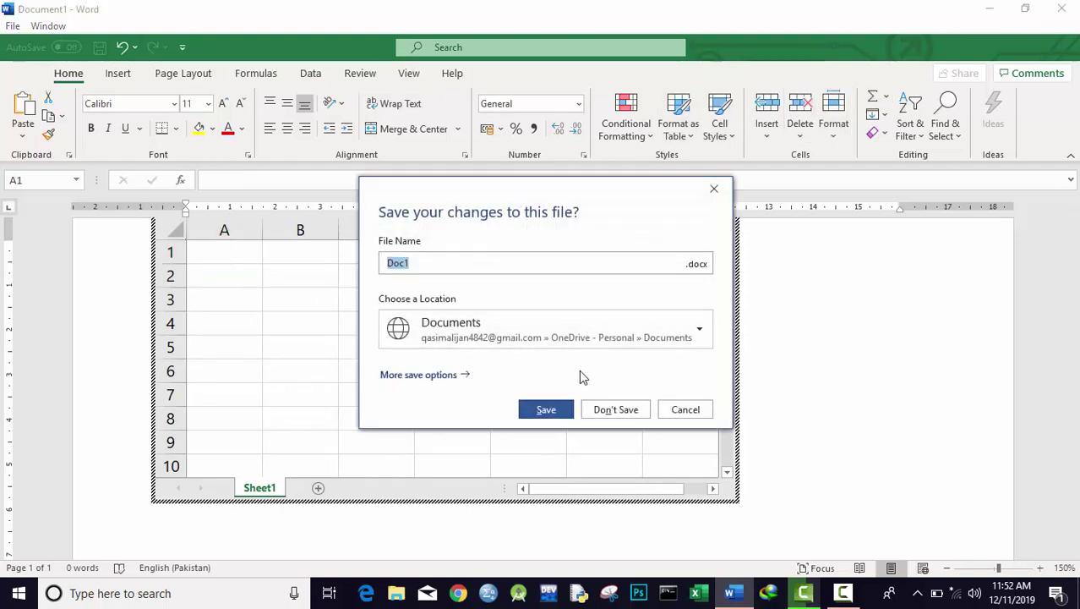
left_click(695, 409)
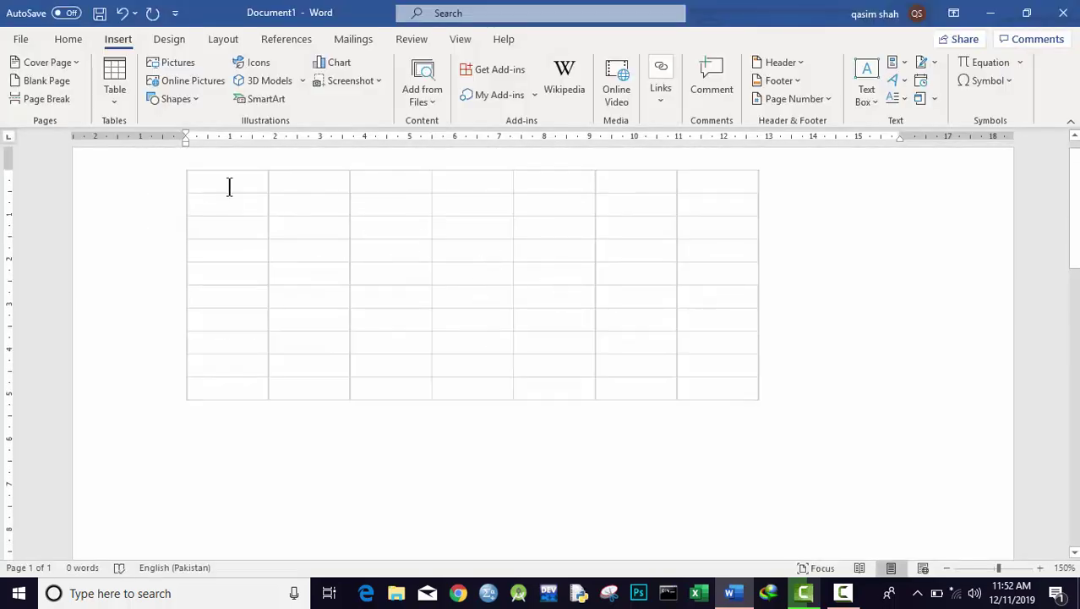
- Insert the Calendar 2 quick table for May below the spreadsheet grid
left_click(116, 99)
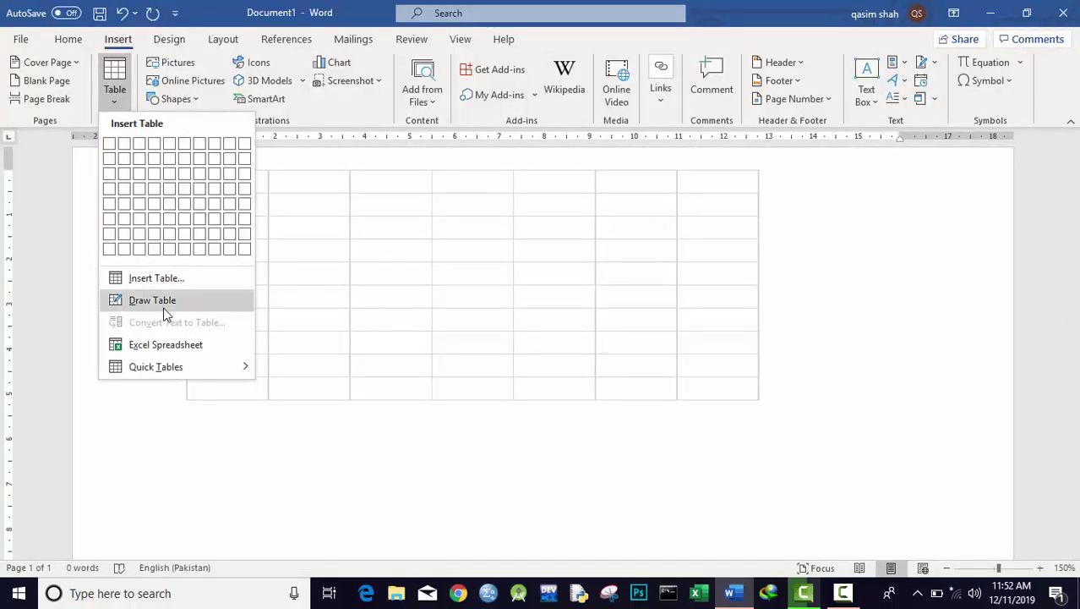
mouse_move(180, 370)
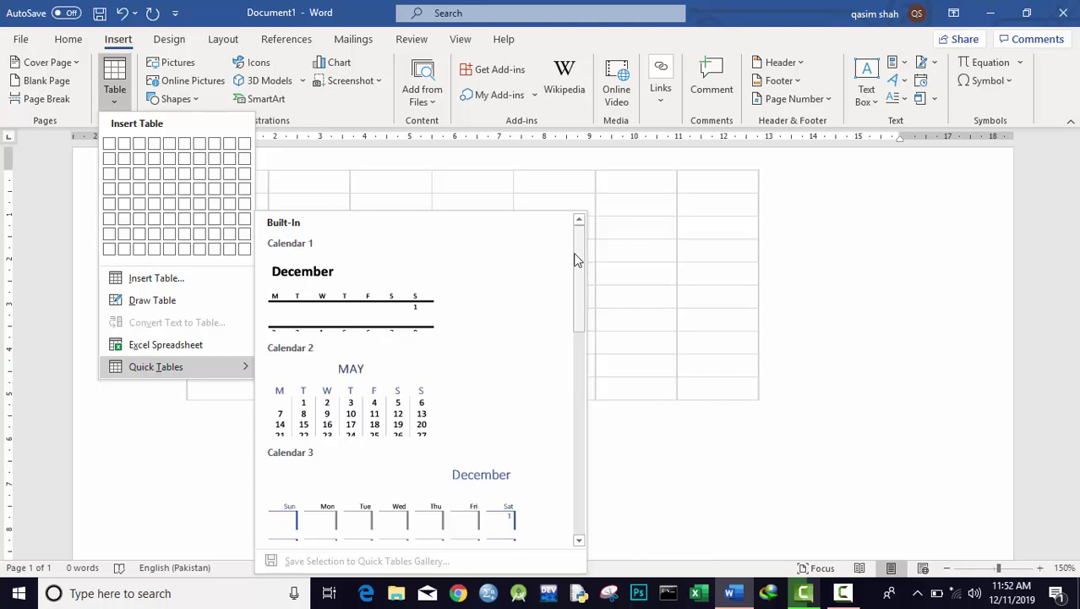
left_click_drag(579, 292, 583, 331)
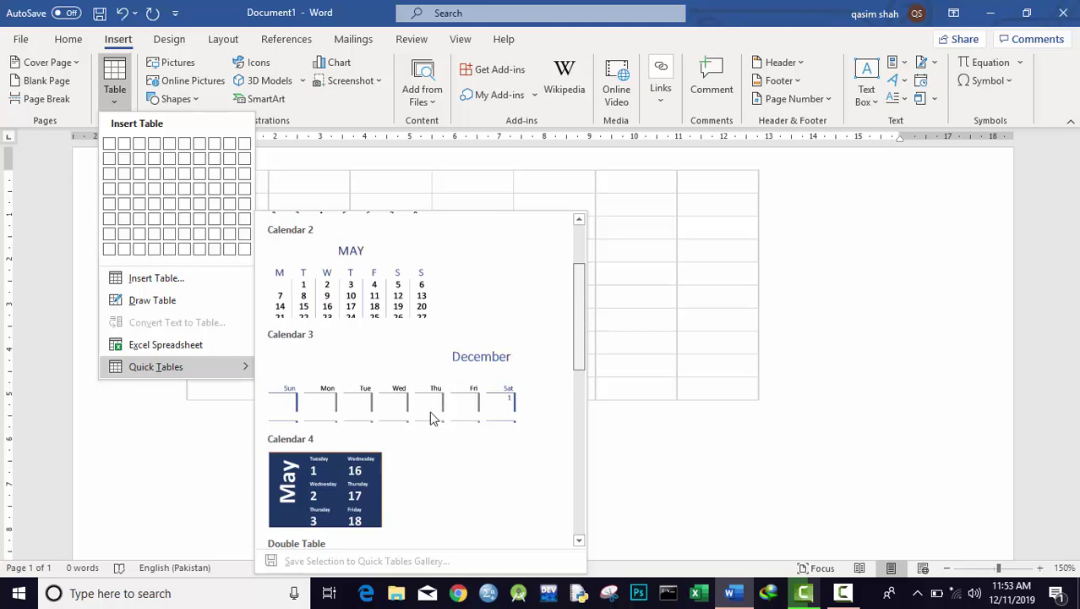
scroll(397, 435, "up", 3)
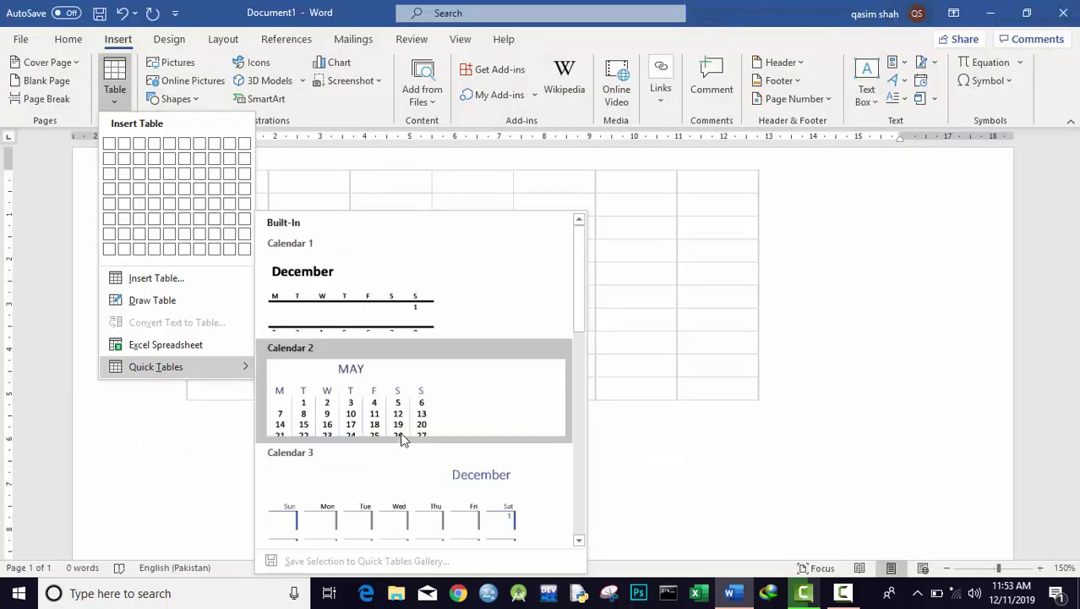
left_click_drag(583, 279, 578, 462)
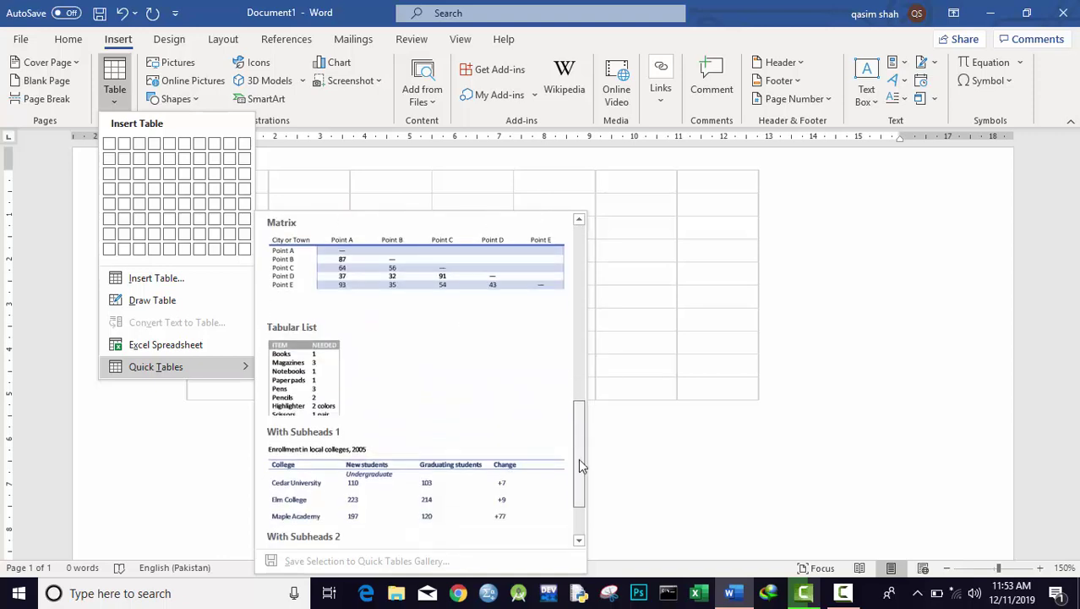
scroll(445, 322, "down", 1)
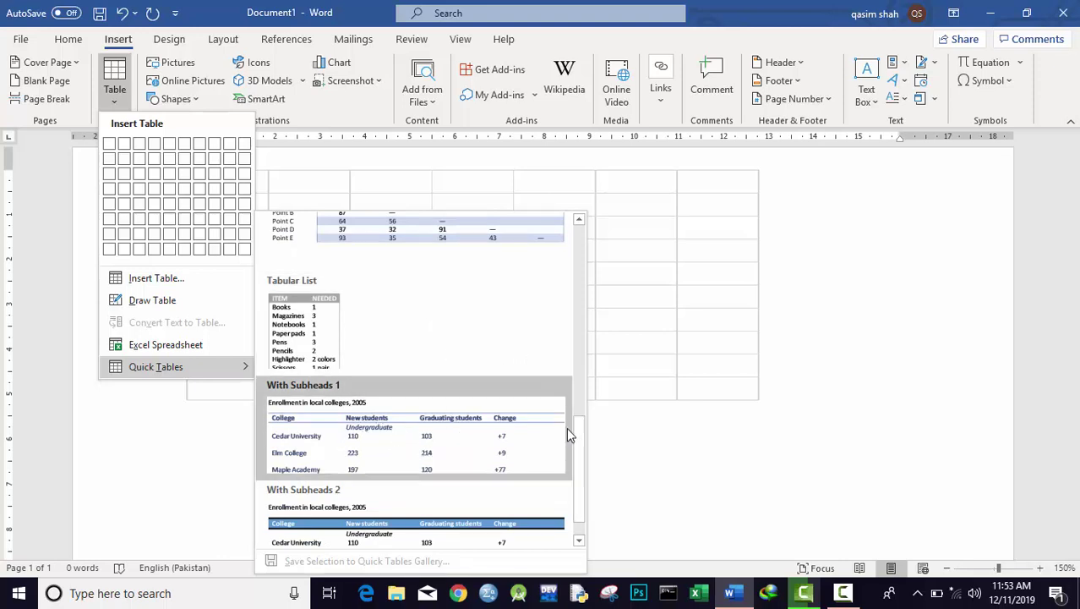
left_click_drag(579, 447, 583, 302)
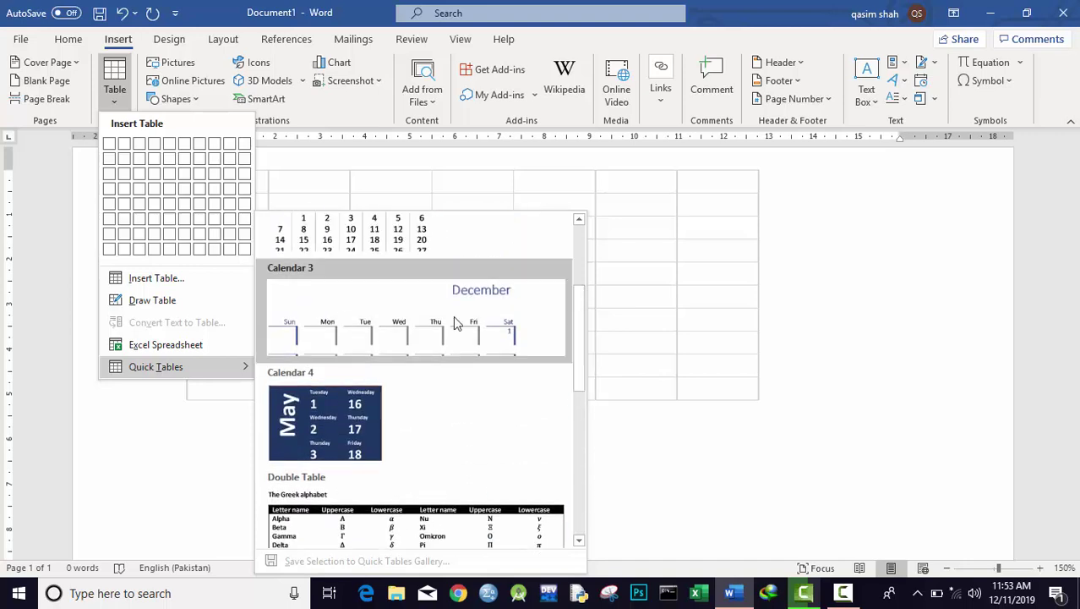
left_click(391, 252)
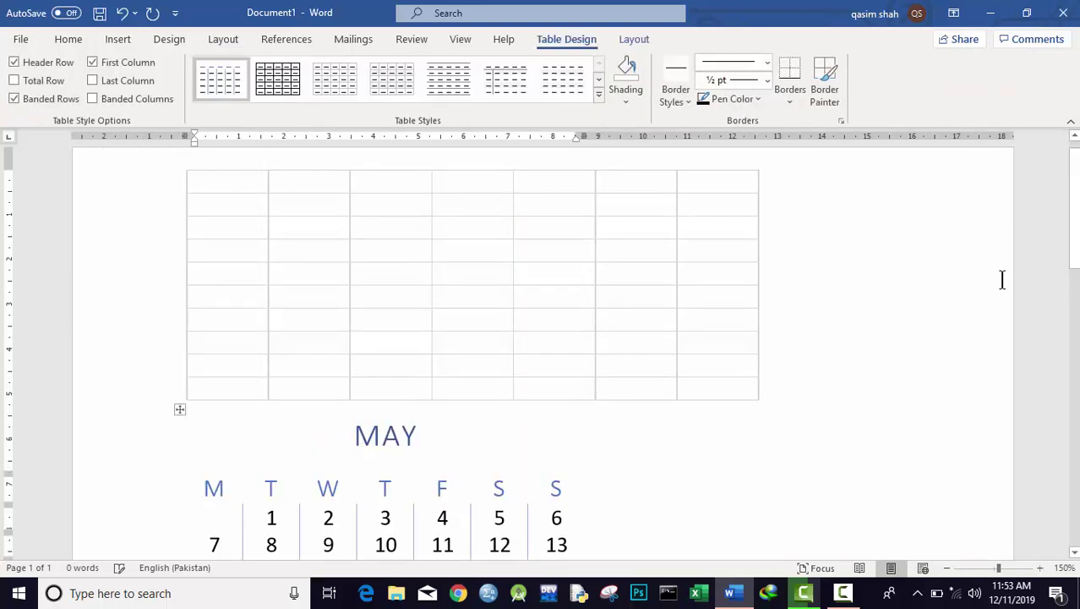
- Replace the calendar title MAY with NOVEMBER
scroll(495, 293, "down", 3)
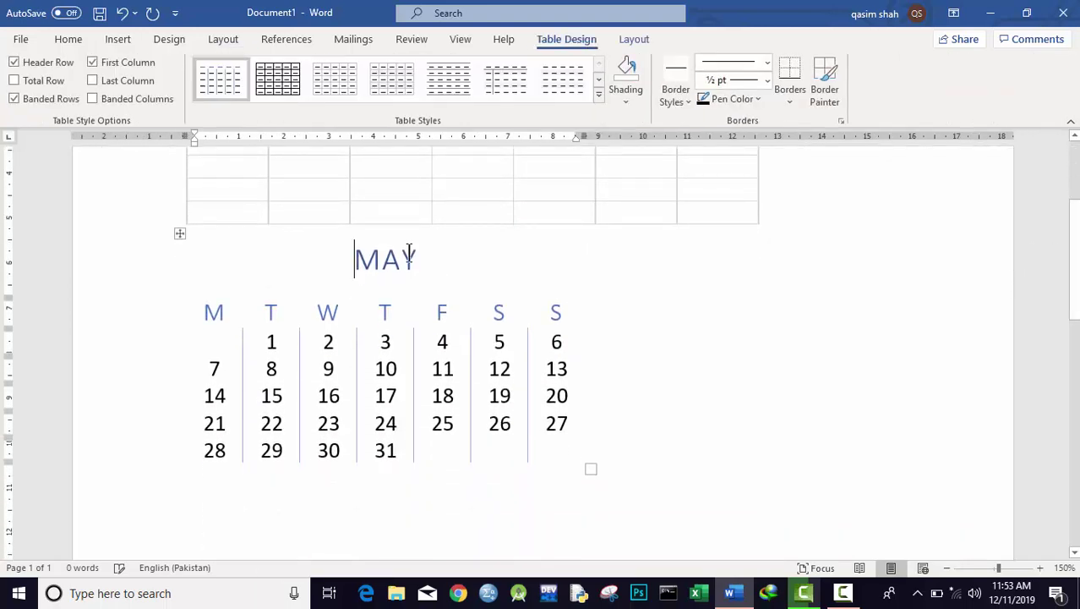
left_click(419, 260)
key("BackSpace")
key("BackSpace")
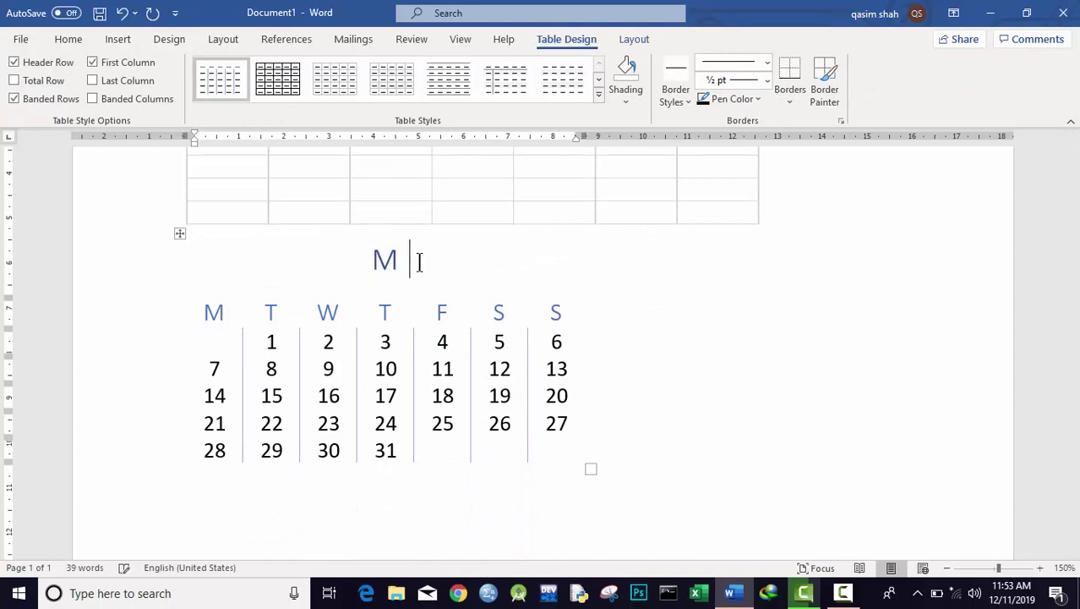
key("BackSpace")
key("BackSpace")
type("NO")
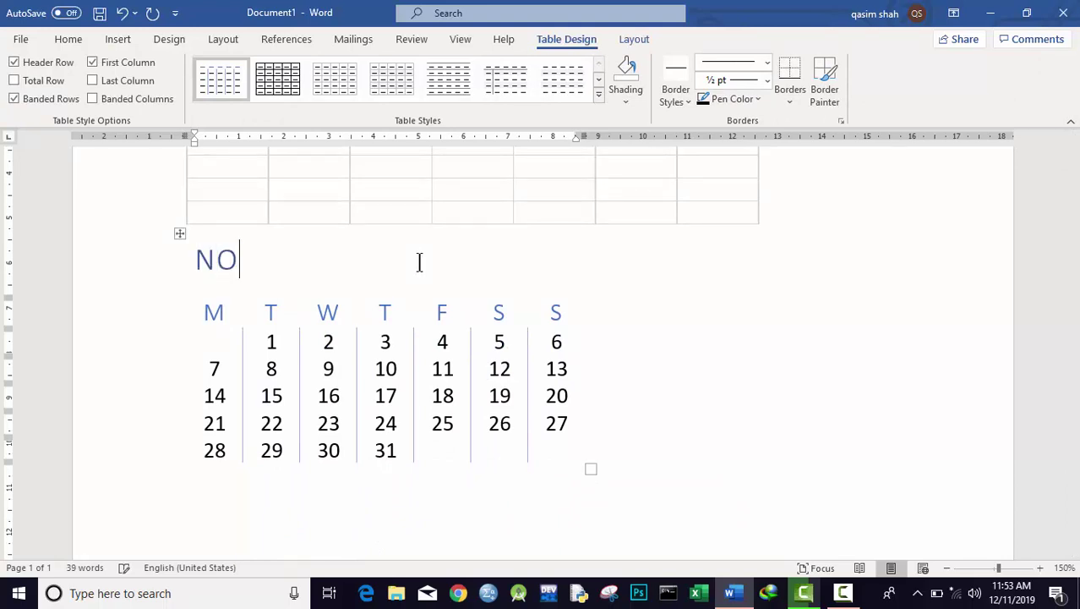
type("VEMBER")
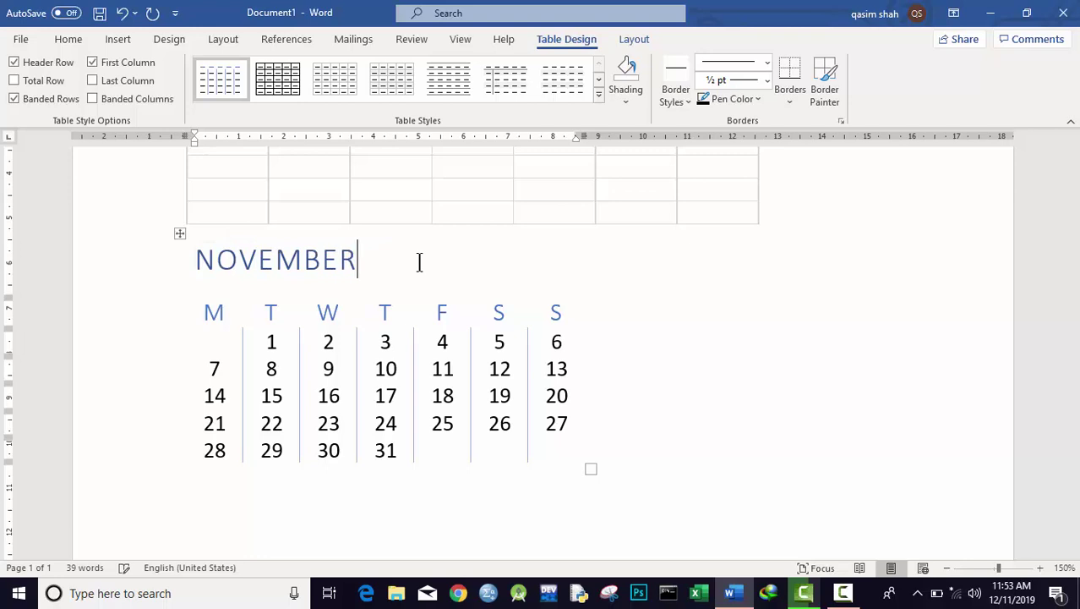
left_click(427, 459)
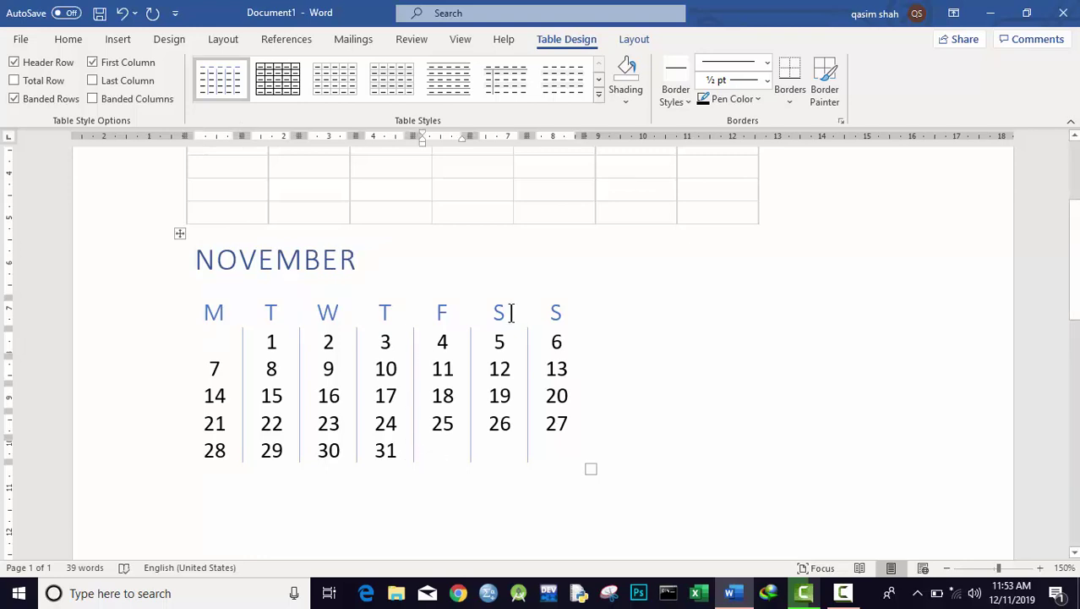
- Reopen the Quick Tables gallery, close it without inserting, and select all document content
left_click(118, 40)
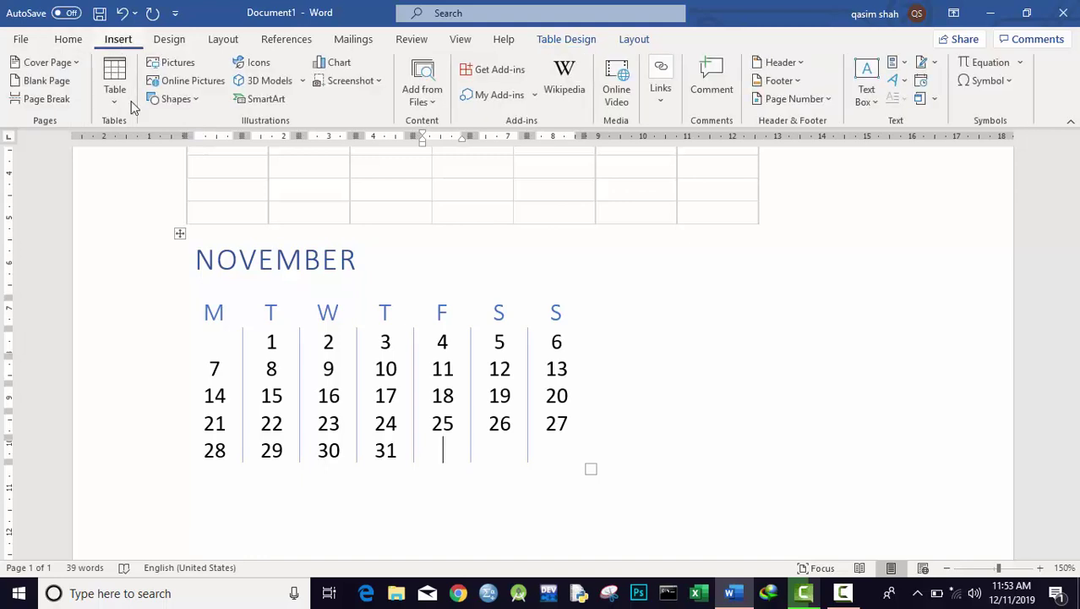
left_click(114, 84)
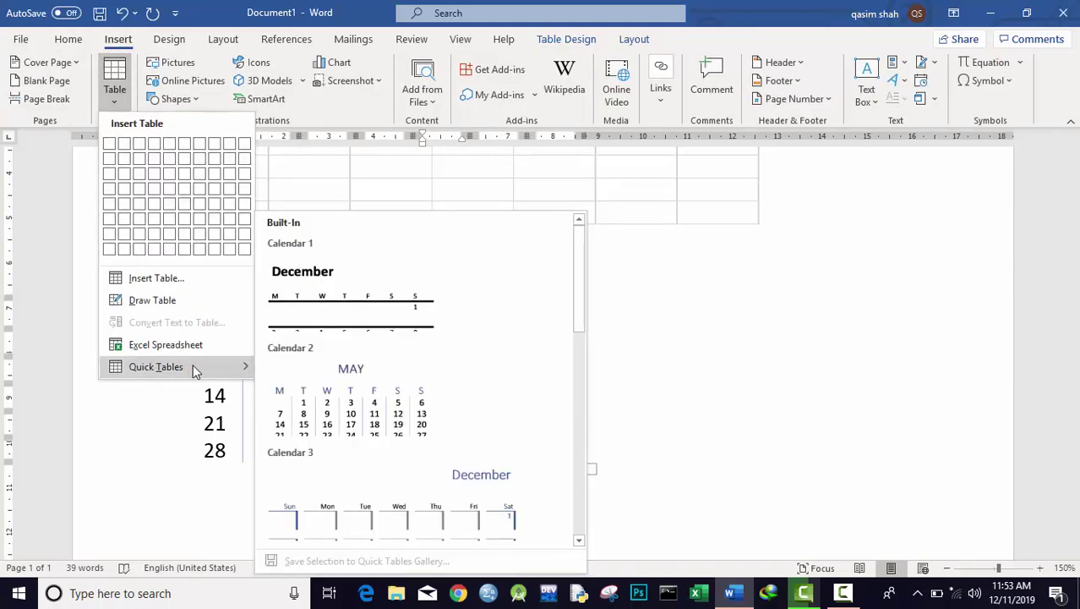
left_click(696, 345)
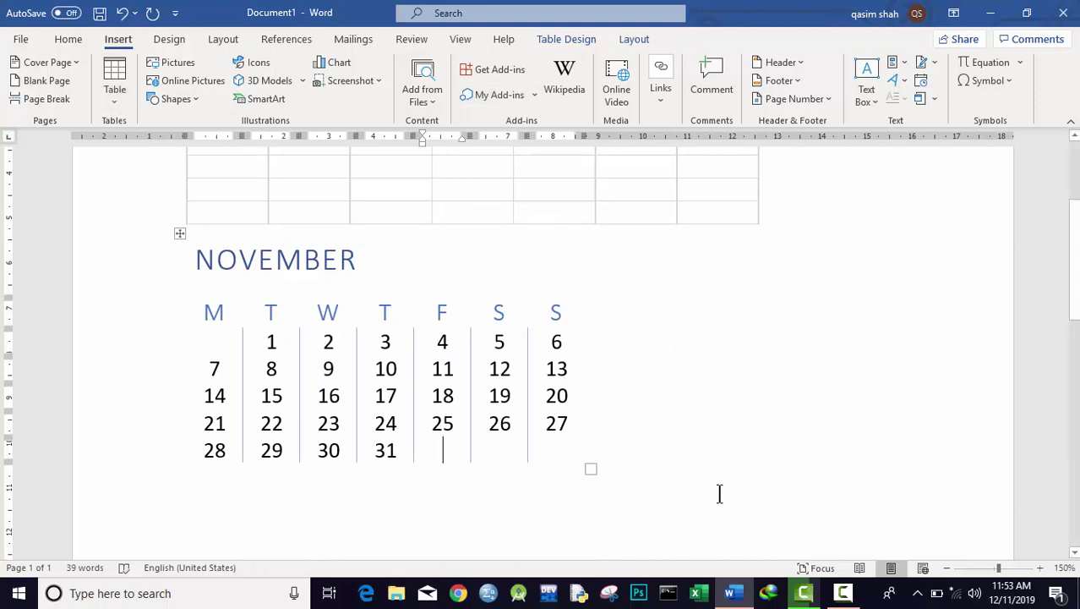
key("ctrl+a")
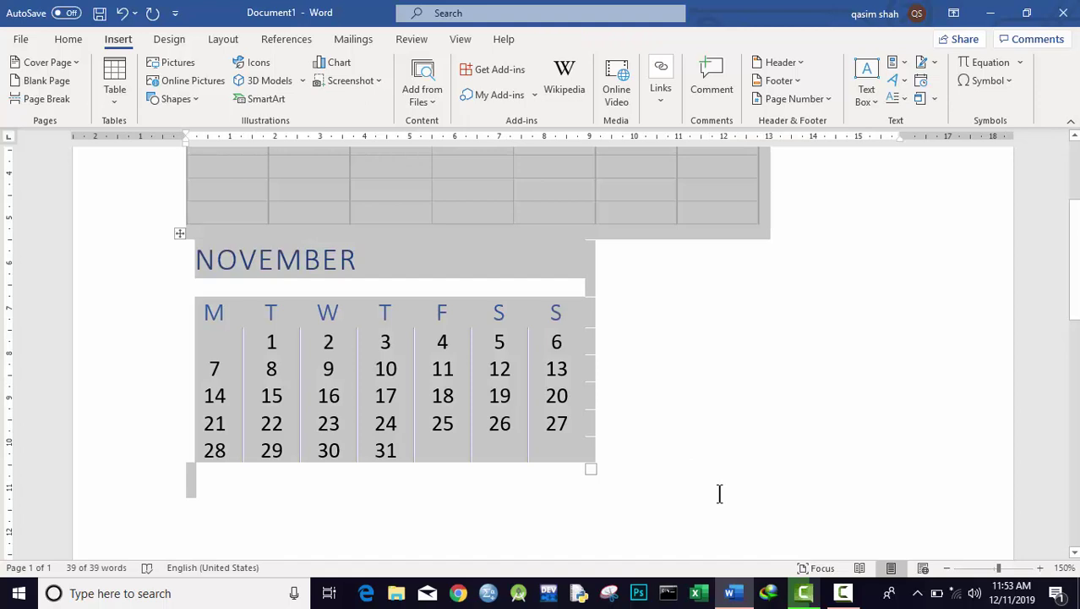
key("Delete")
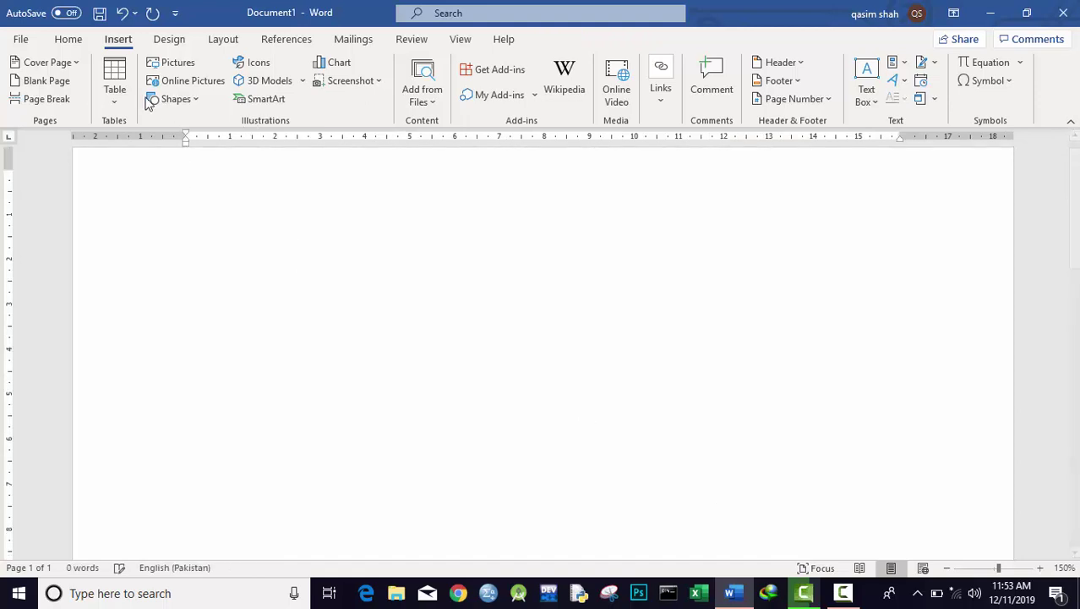
left_click(115, 92)
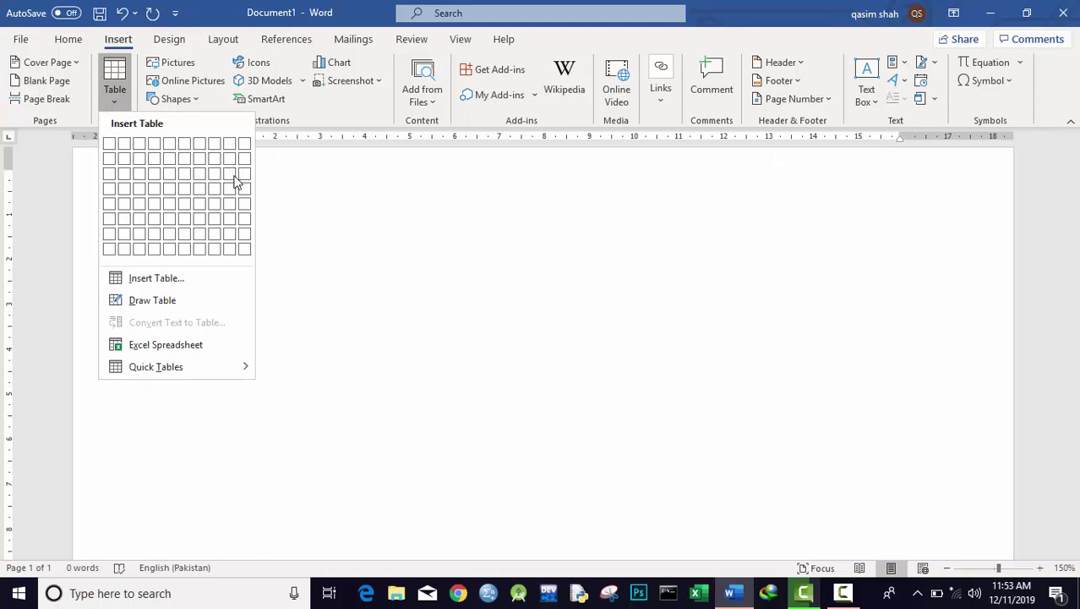
left_click(108, 147)
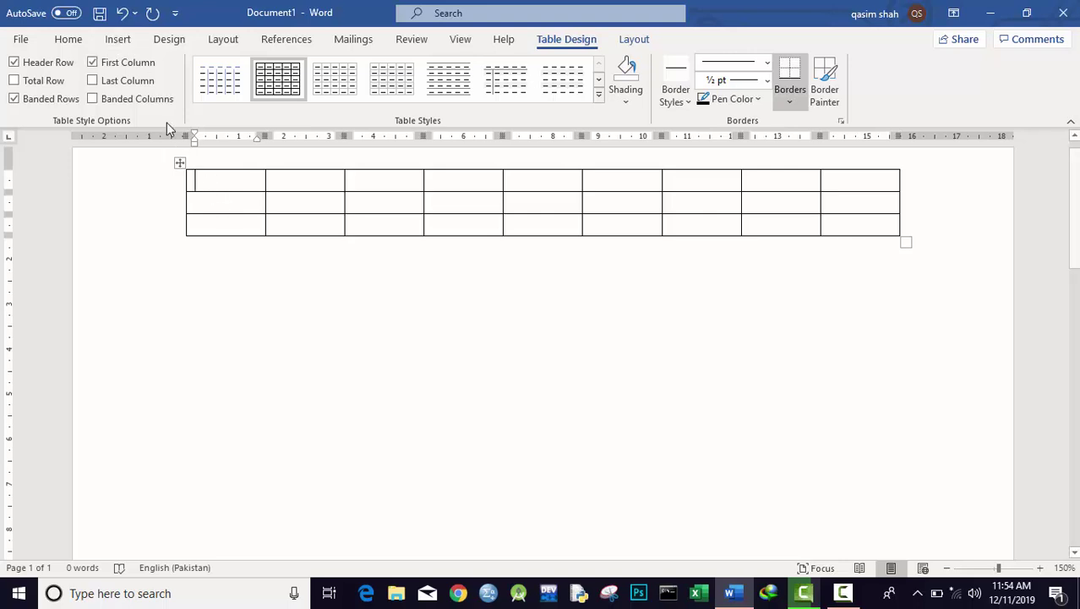
key("ctrl+a")
key("Delete")
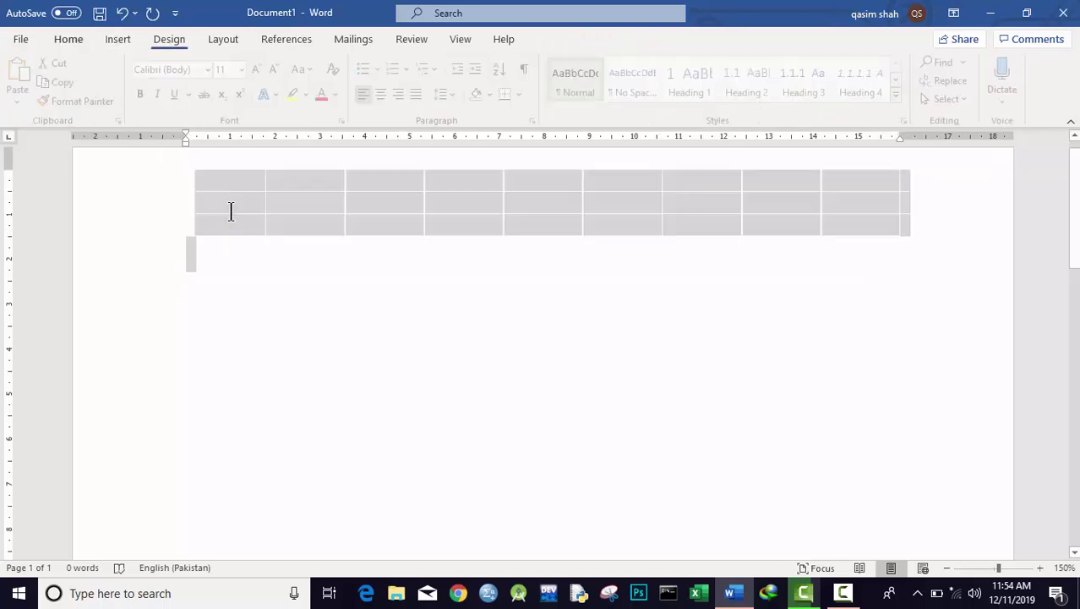
- Insert a 10-column, 5-row table and glance at Table Layout before returning to Table Design
left_click(117, 39)
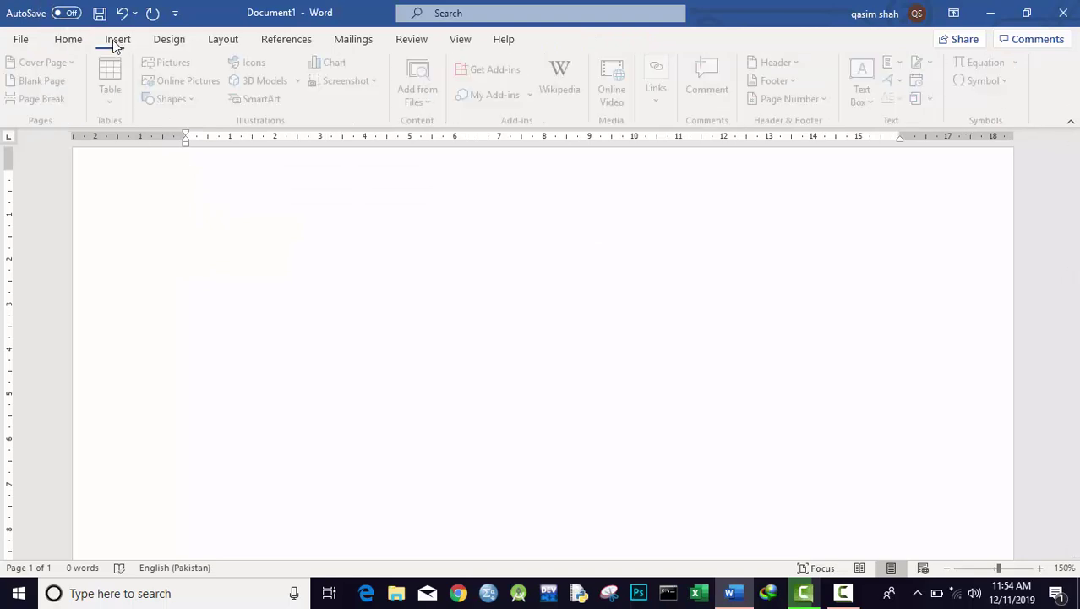
left_click(118, 97)
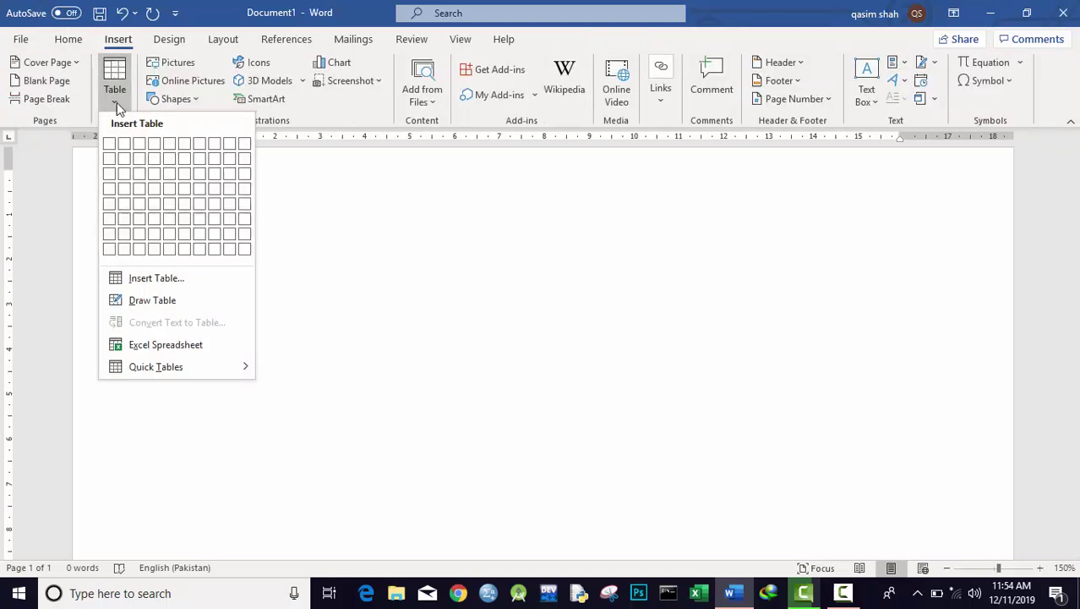
left_click(244, 211)
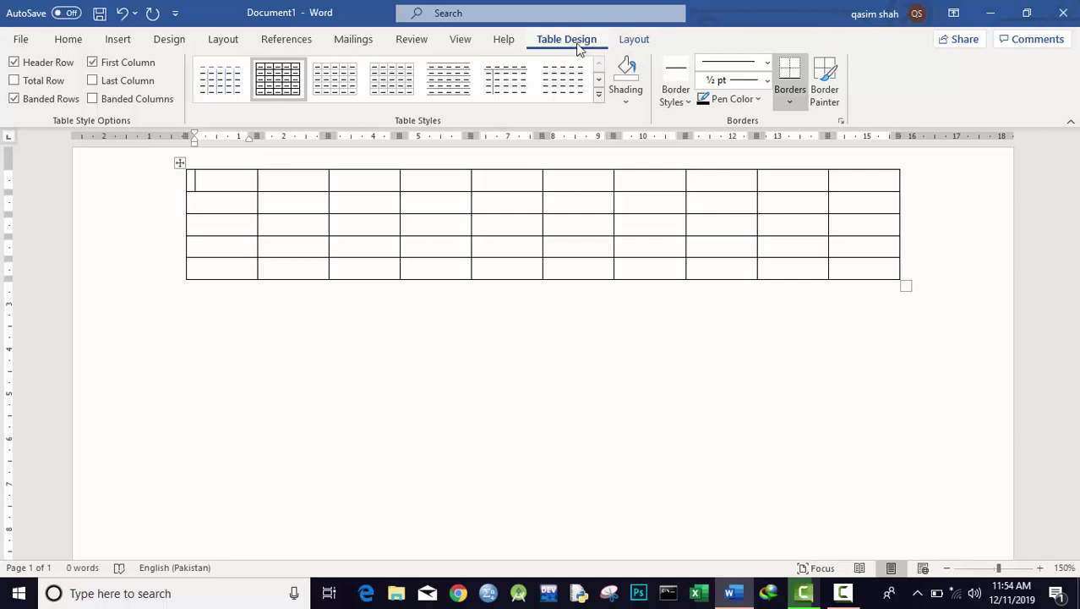
left_click(628, 41)
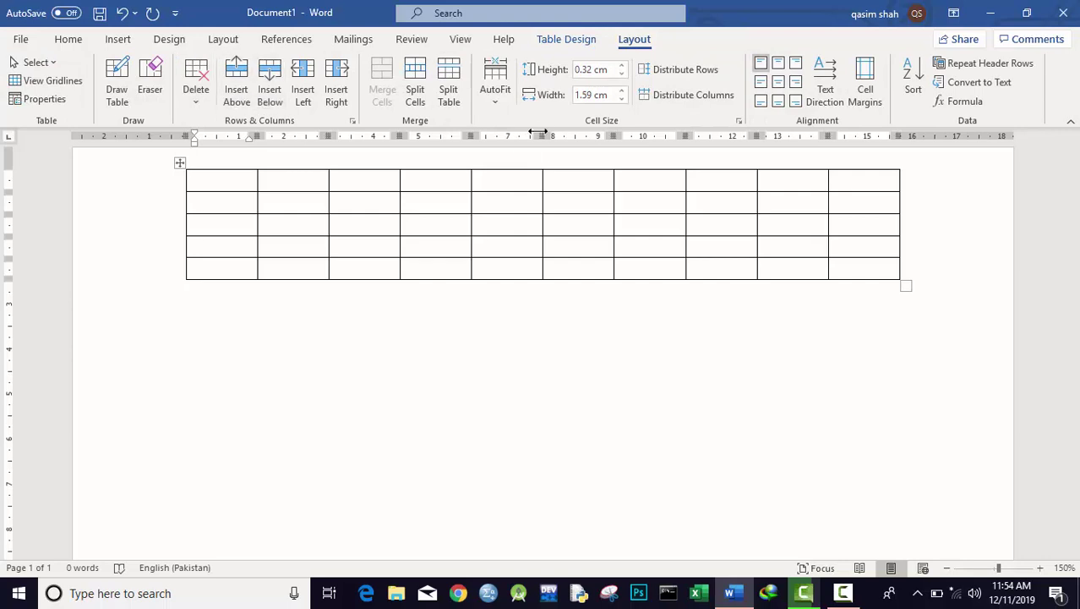
left_click(567, 42)
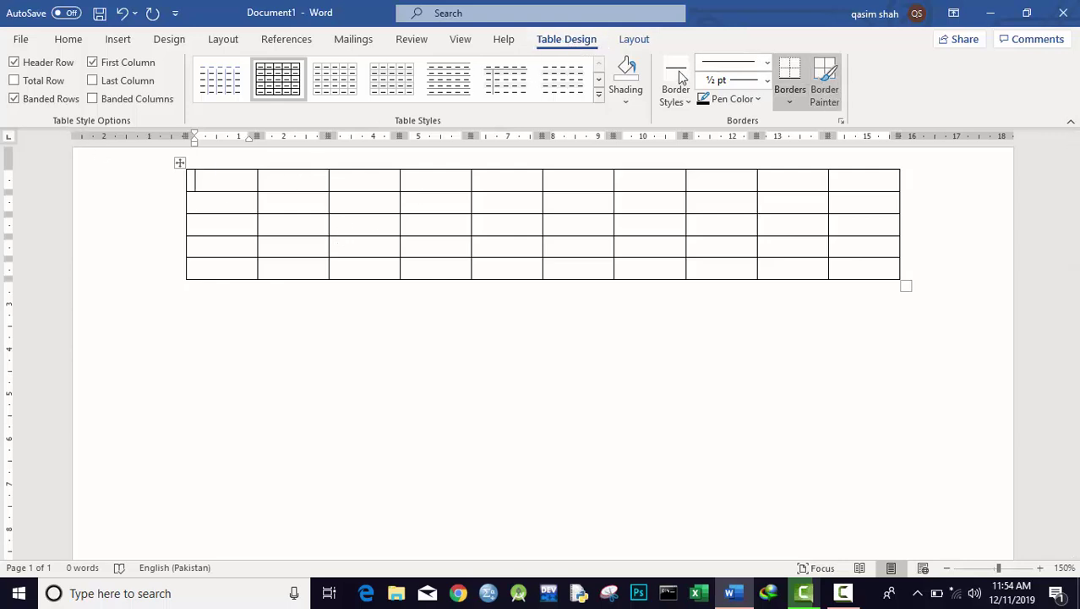
- Toggle Border Painter off and load the orange theme border style into the pen
left_click(826, 100)
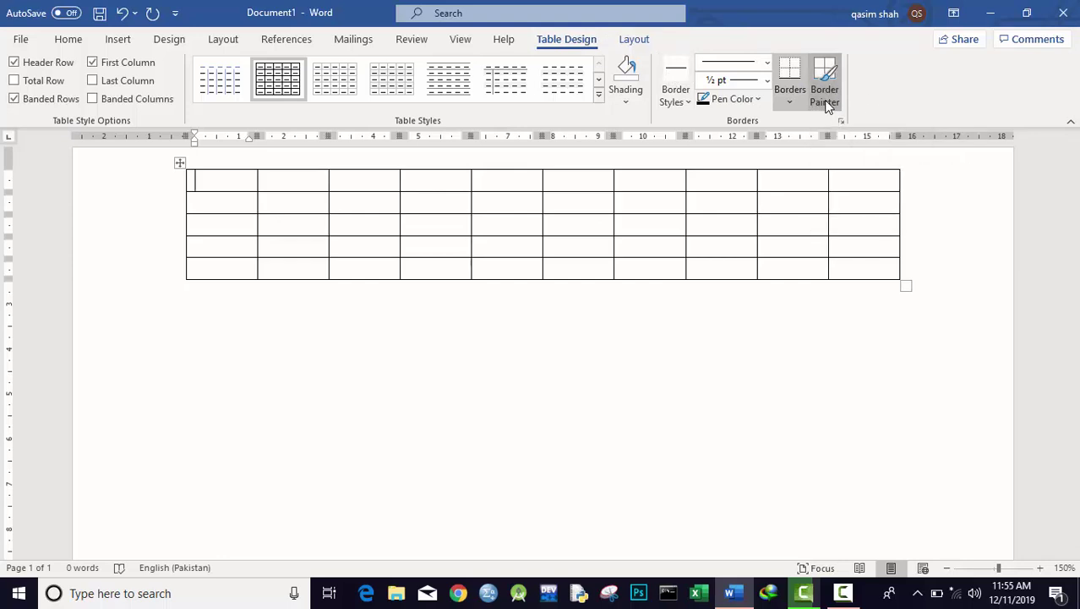
left_click(827, 101)
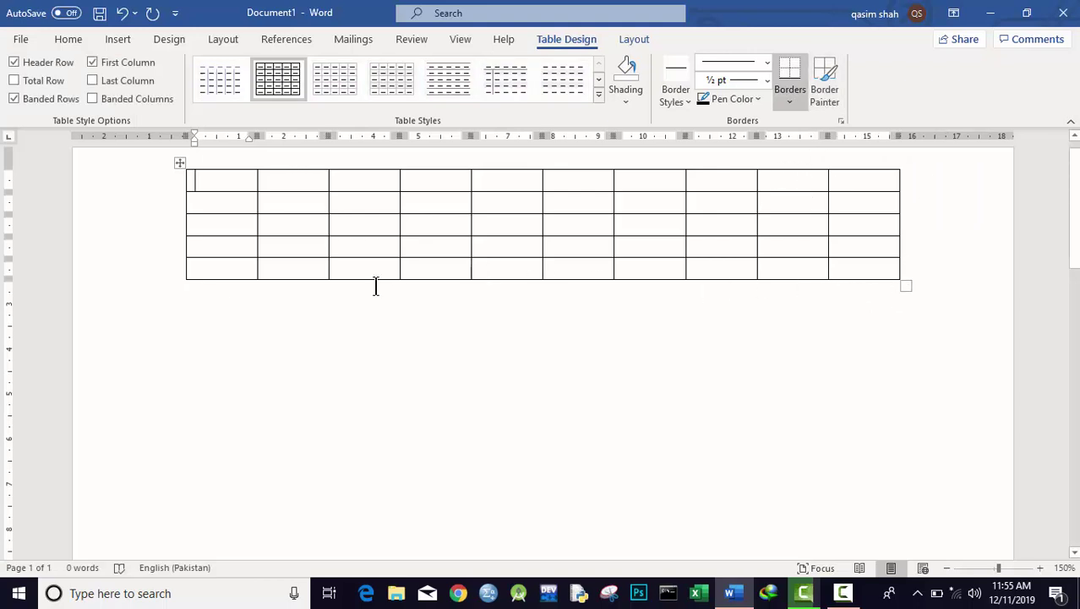
mouse_move(188, 199)
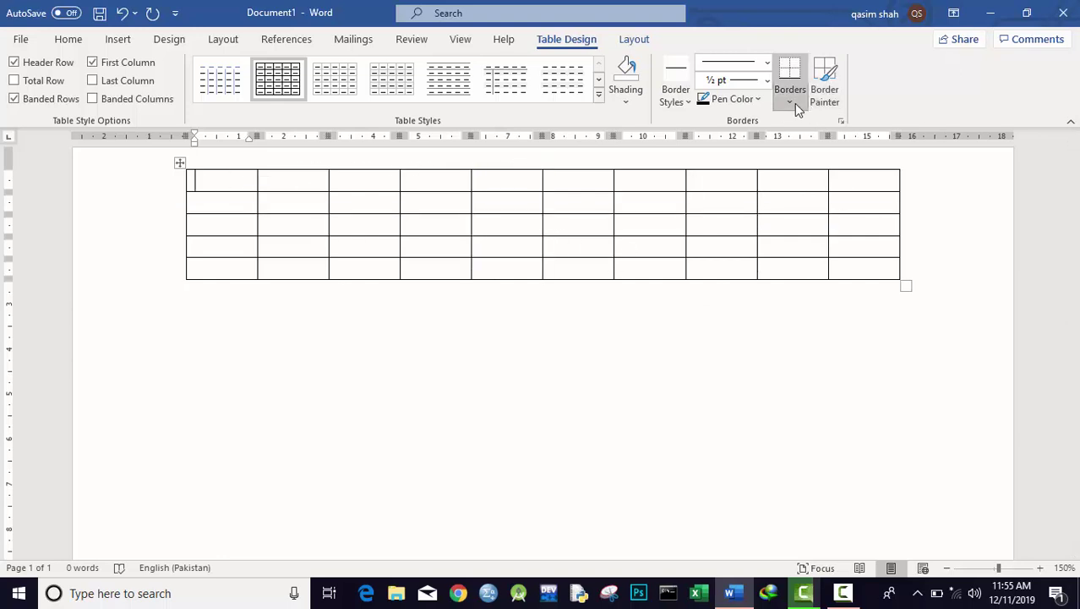
left_click(681, 96)
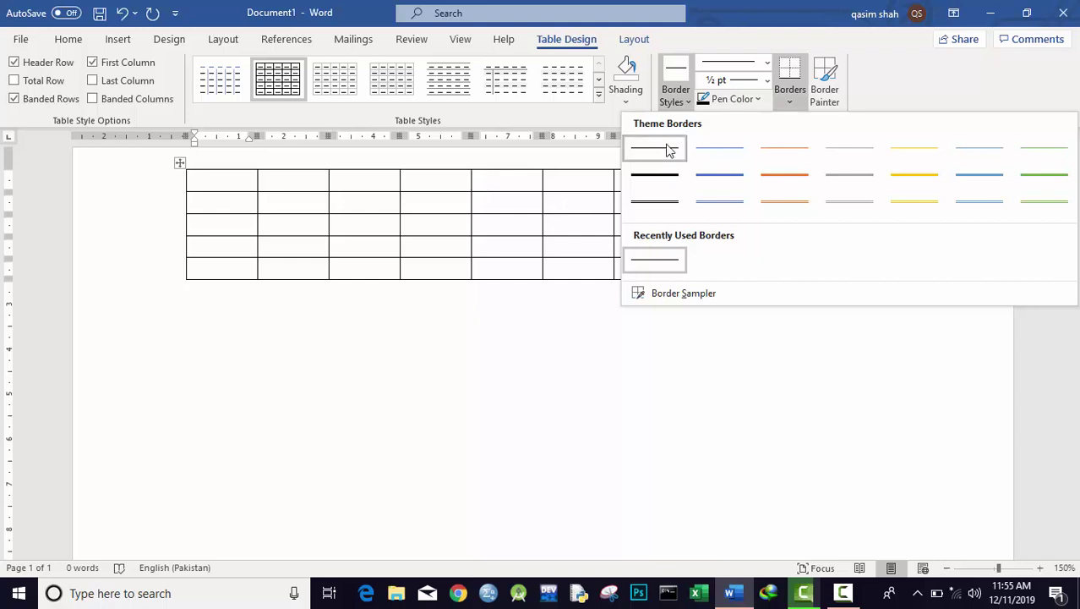
left_click(803, 175)
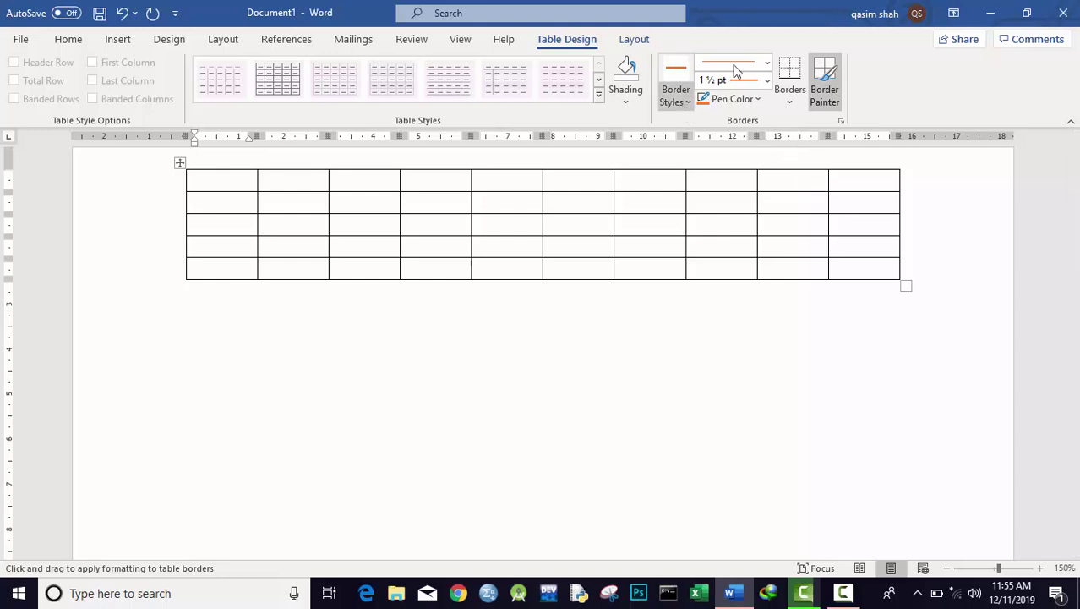
- Set the border pen to a hatched line, 3 pt weight, green colour
left_click(767, 64)
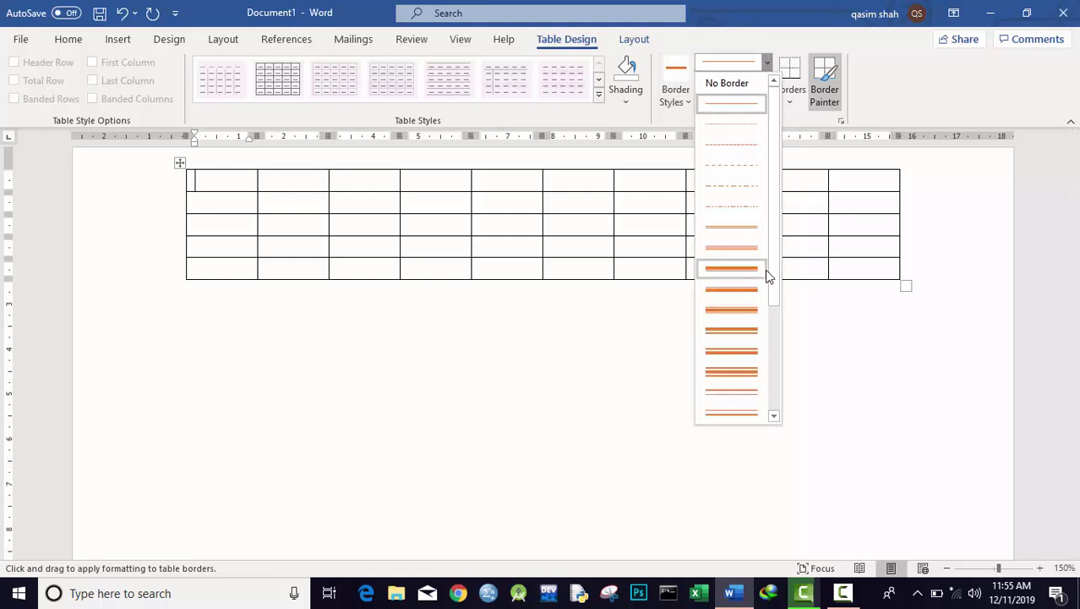
left_click_drag(772, 179, 781, 292)
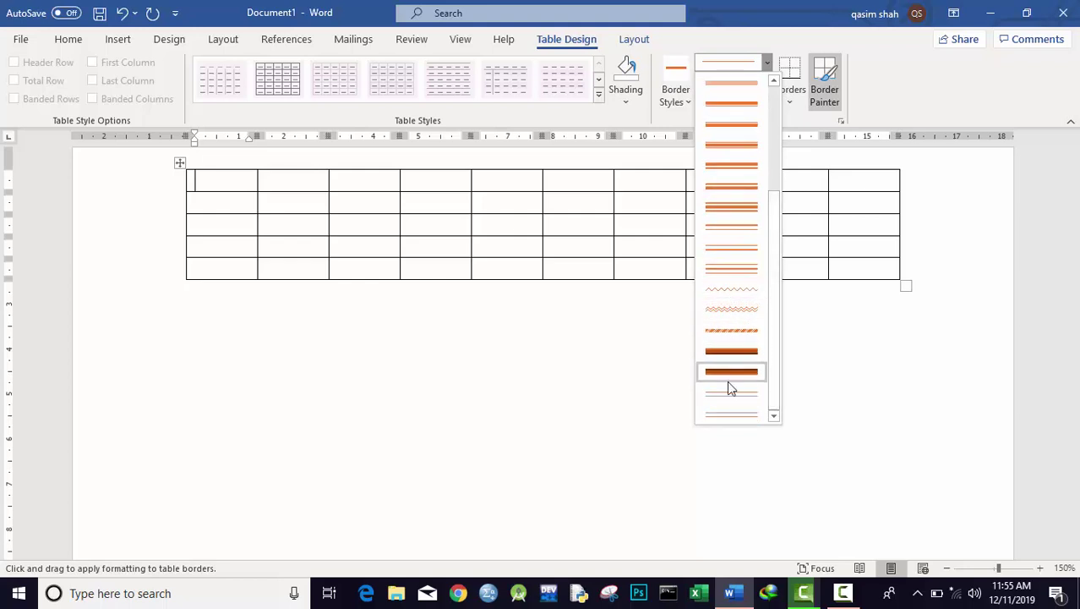
left_click(732, 333)
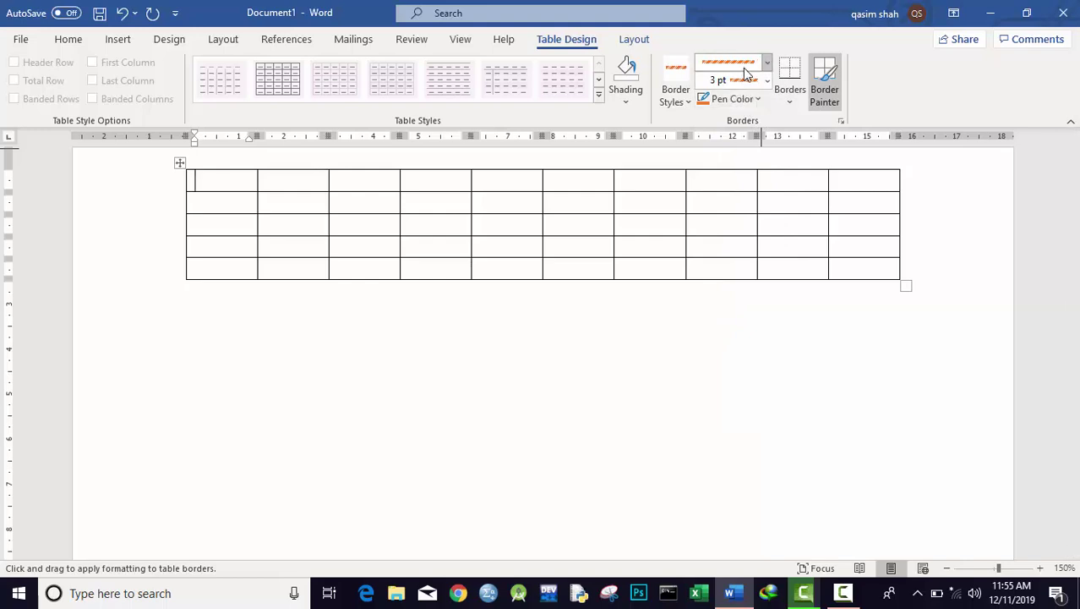
left_click(765, 81)
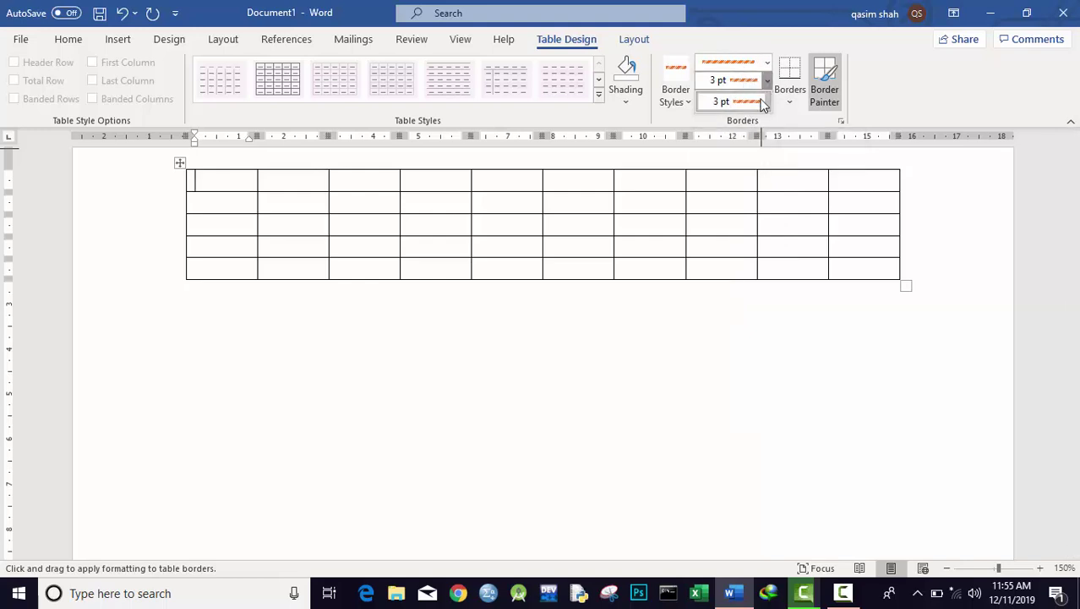
left_click(768, 82)
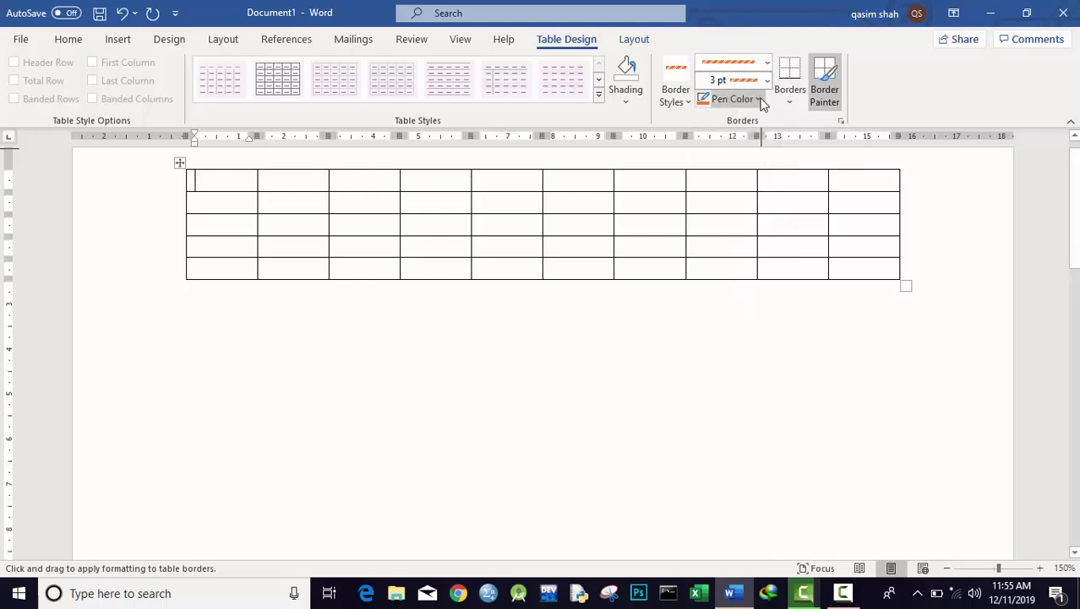
left_click(759, 99)
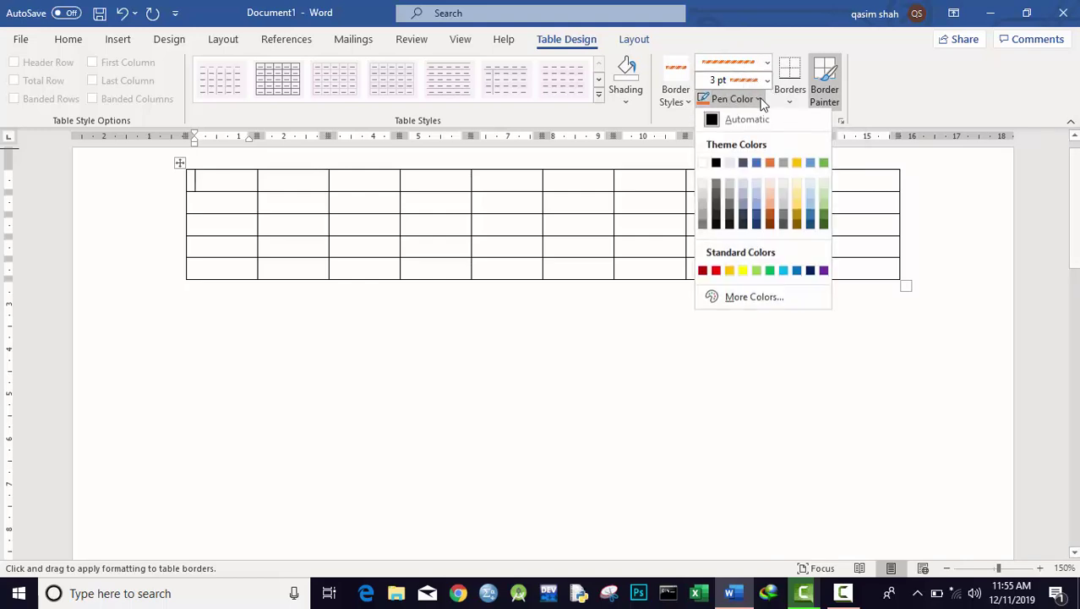
left_click(770, 272)
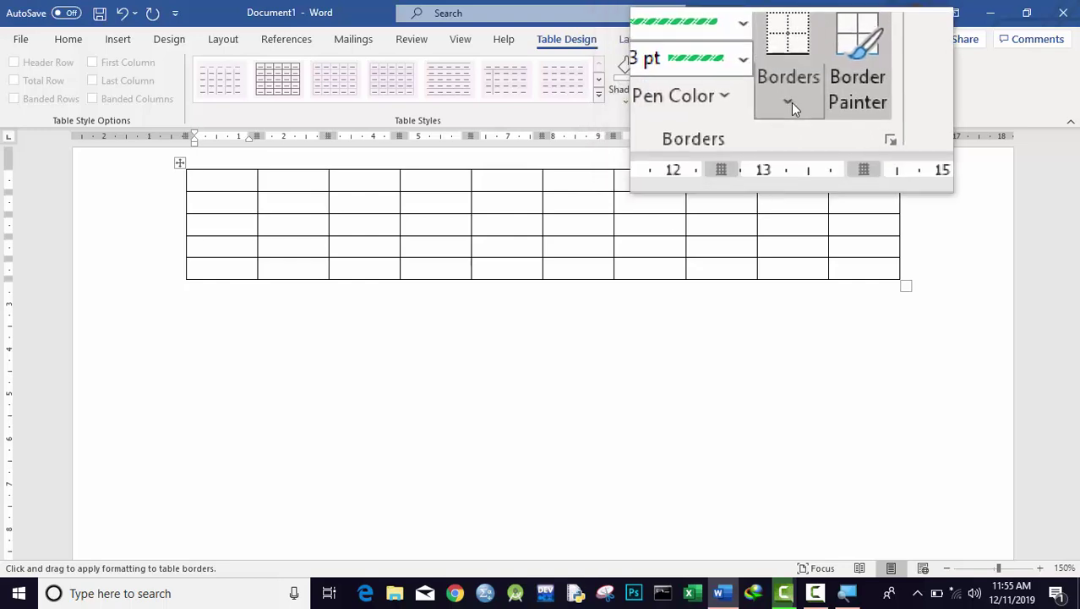
- Select the whole table and apply the green hatched border to outside and all cell edges
left_click(792, 103)
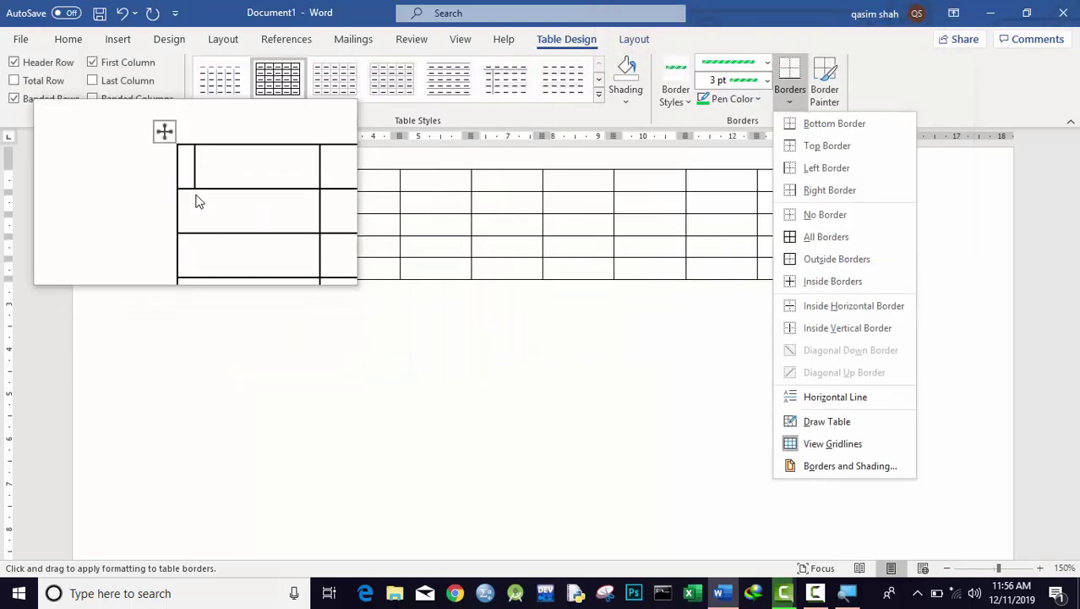
left_click(180, 163)
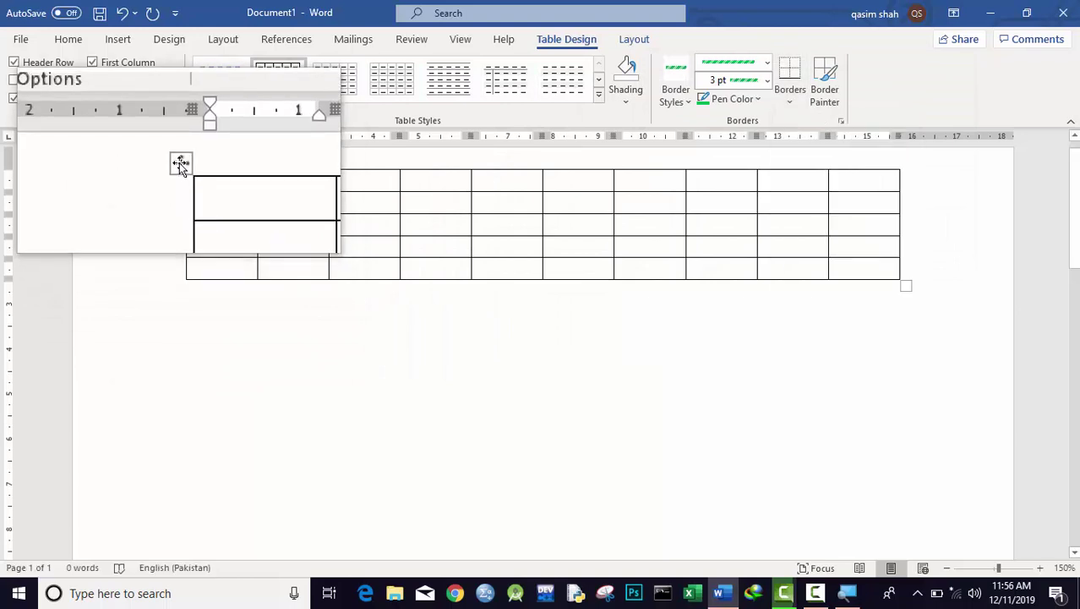
left_click(180, 162)
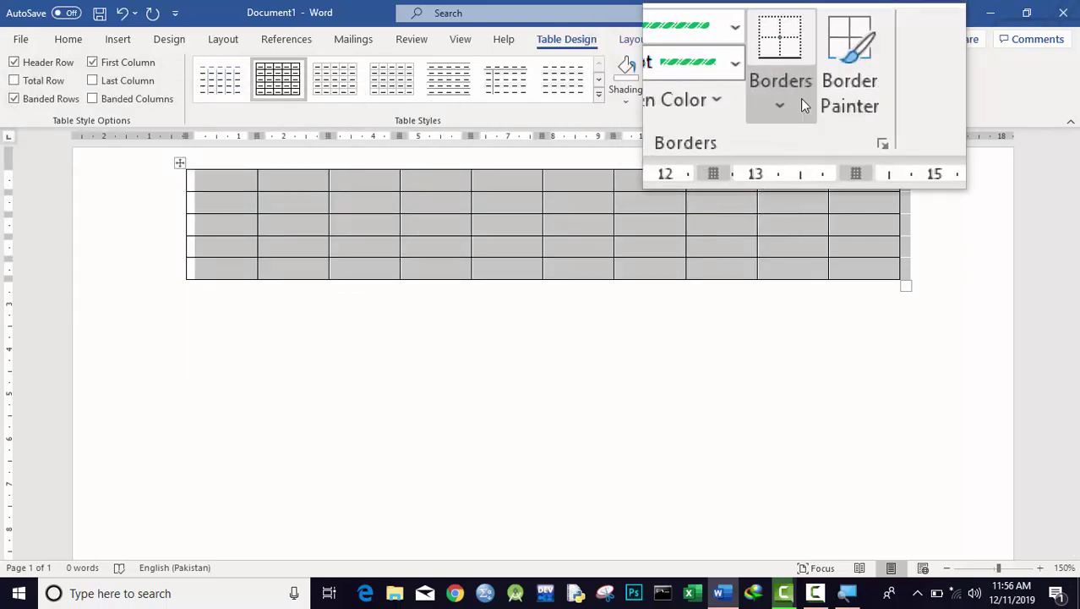
left_click(800, 101)
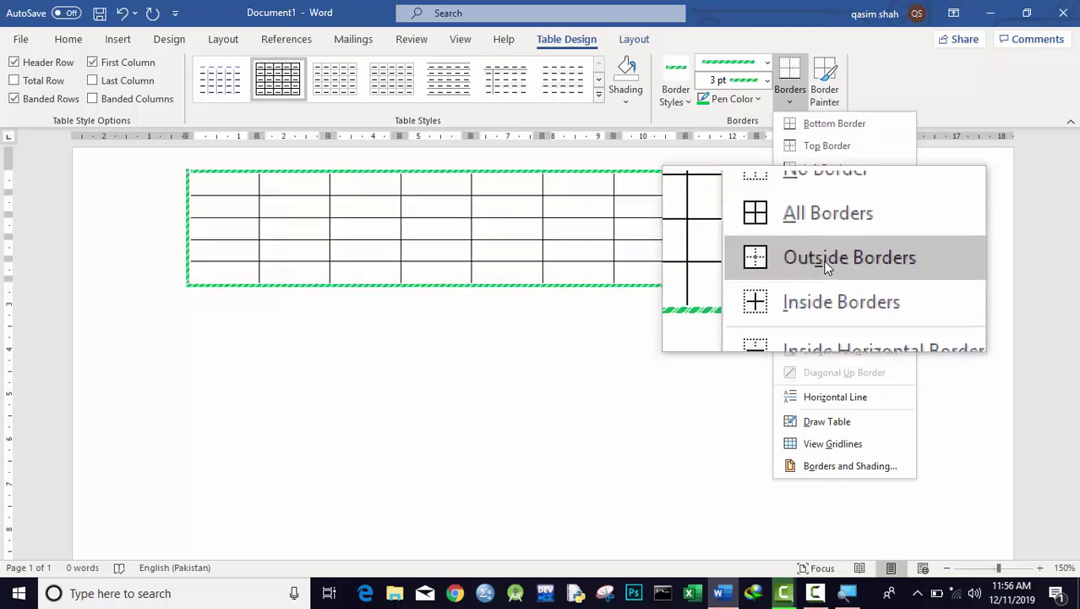
left_click(826, 267)
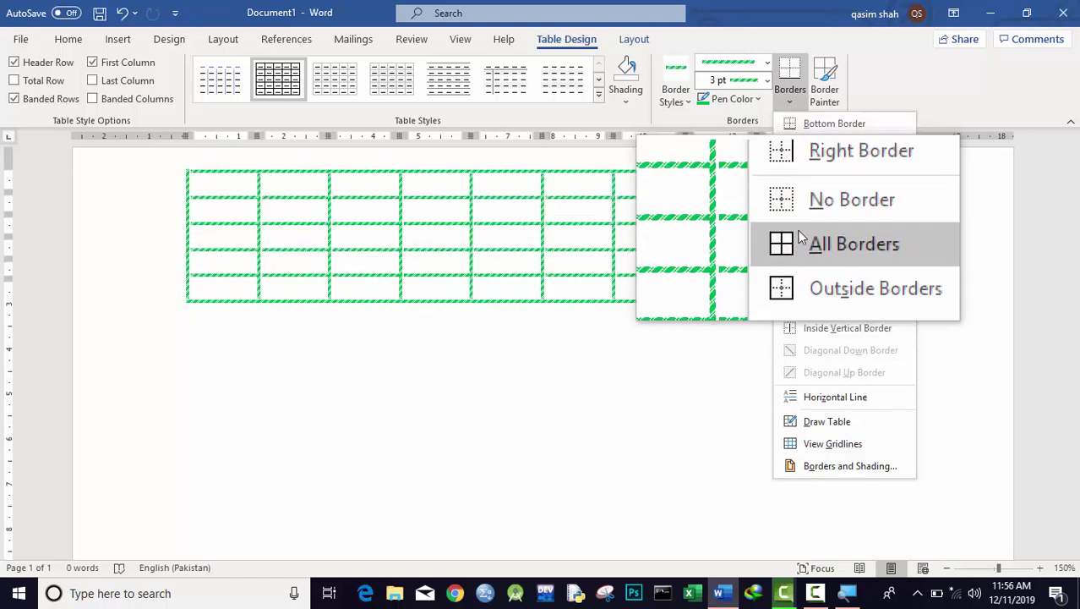
left_click(820, 240)
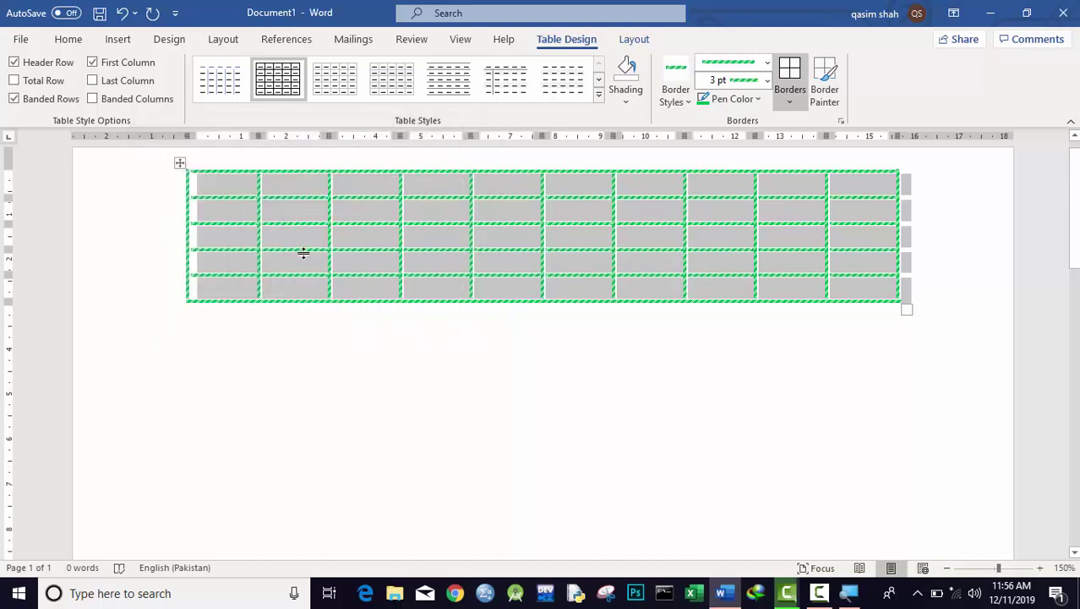
- Zoom in on the table and place the cursor in the top-left cell
left_click(1041, 569)
left_click(1040, 568)
left_click(1041, 568)
left_click(1041, 568)
left_click(1040, 568)
left_click(1041, 568)
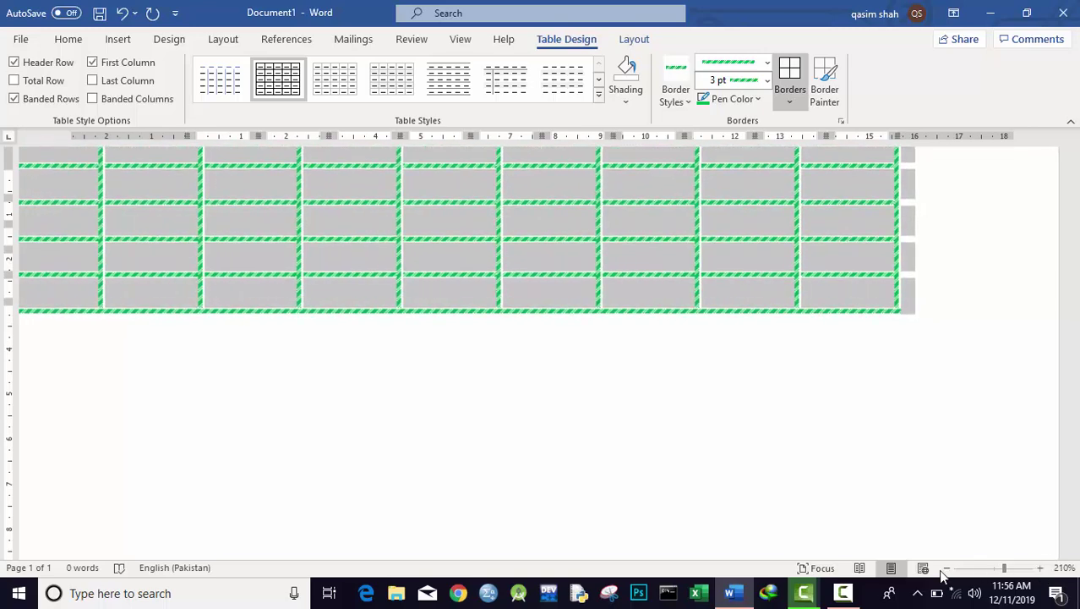
left_click_drag(262, 554, 139, 553)
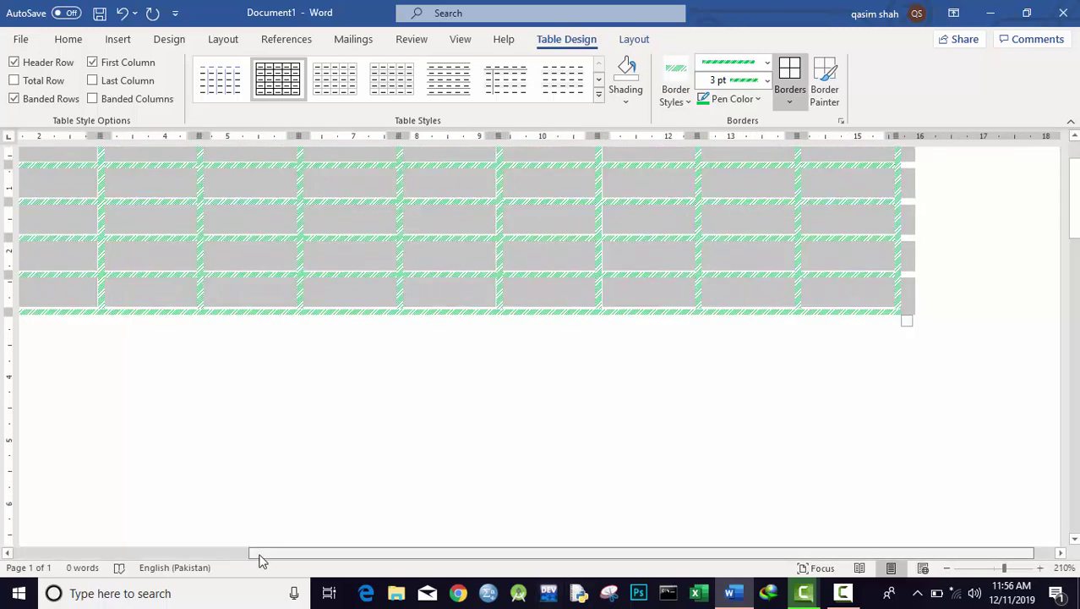
left_click(924, 436)
scroll(700, 279, "up", 2)
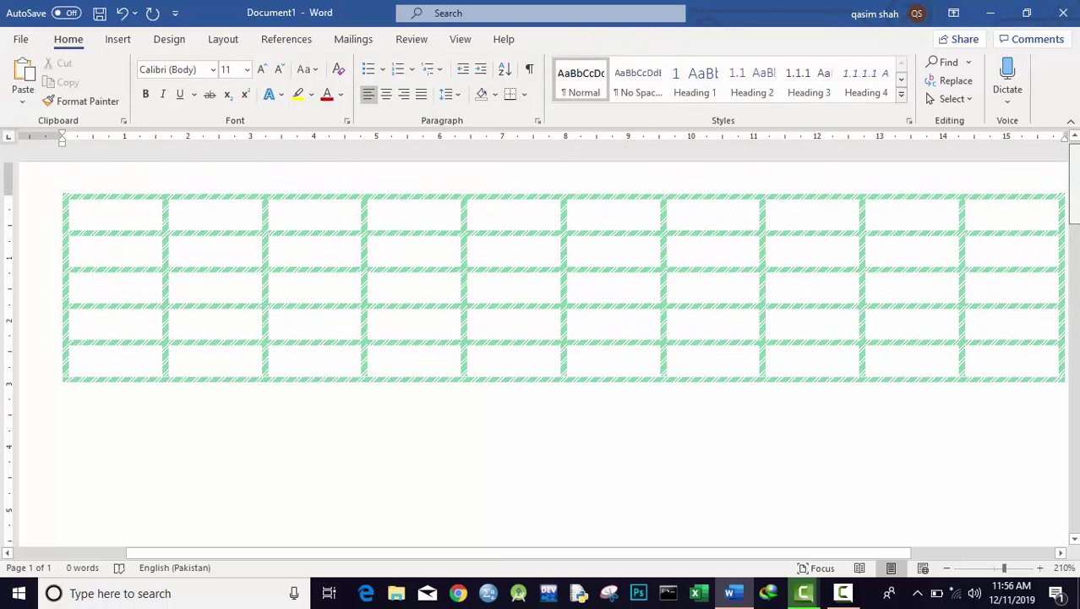
left_click(707, 205)
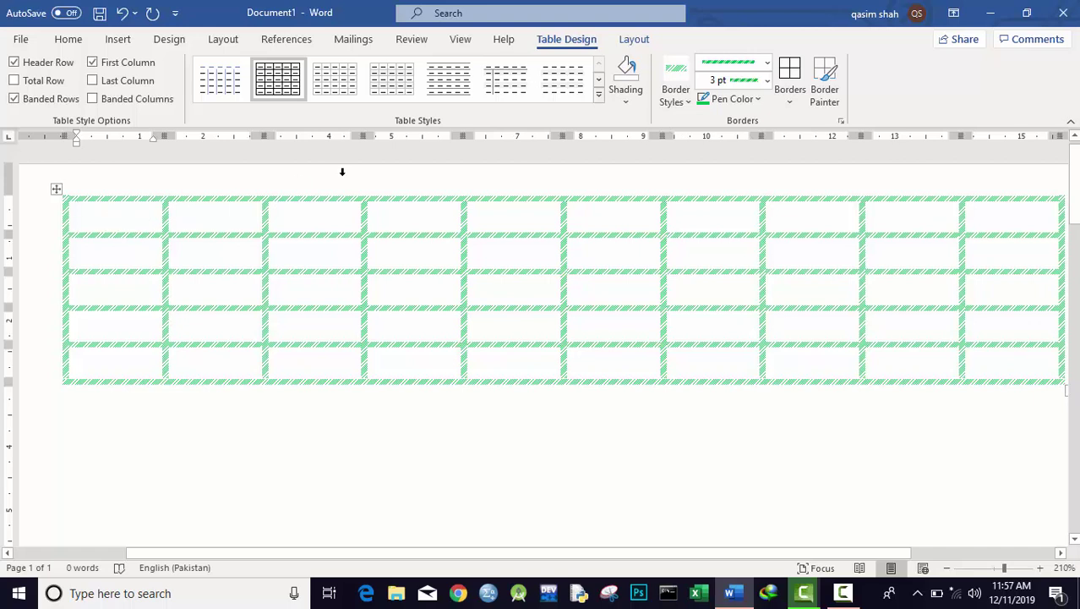
- Shade the top-left cell red, the rest of row one light blue, and a third-row cell gold
left_click(626, 99)
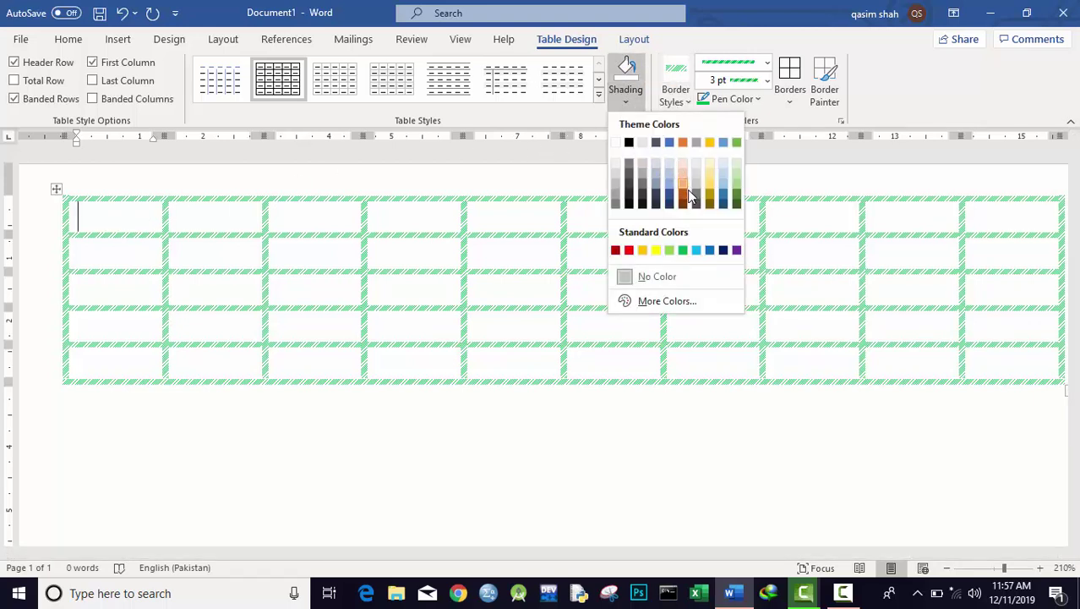
left_click(629, 250)
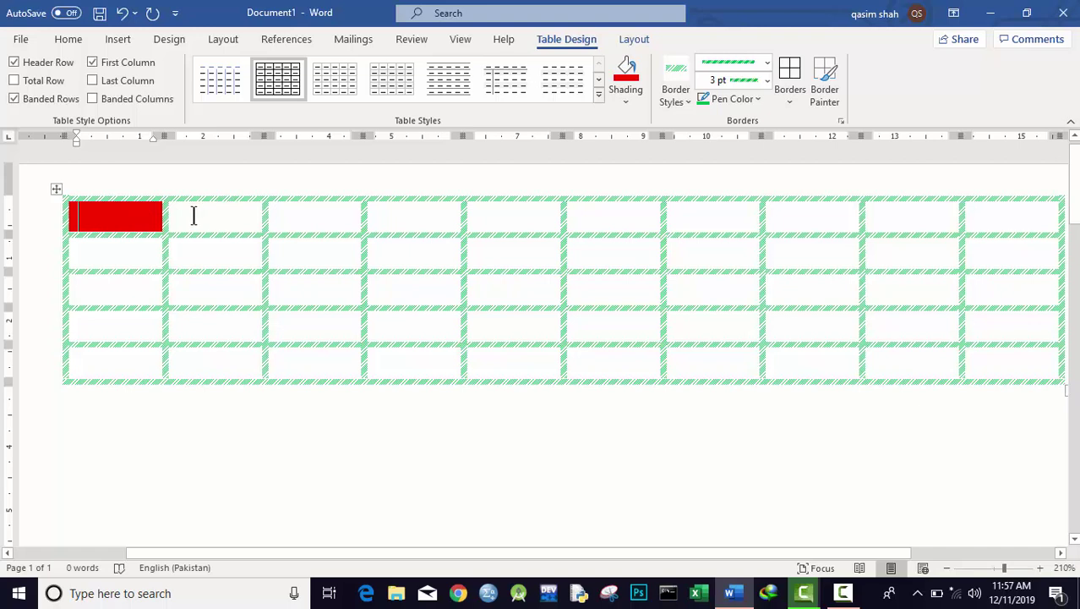
left_click_drag(370, 184, 990, 218)
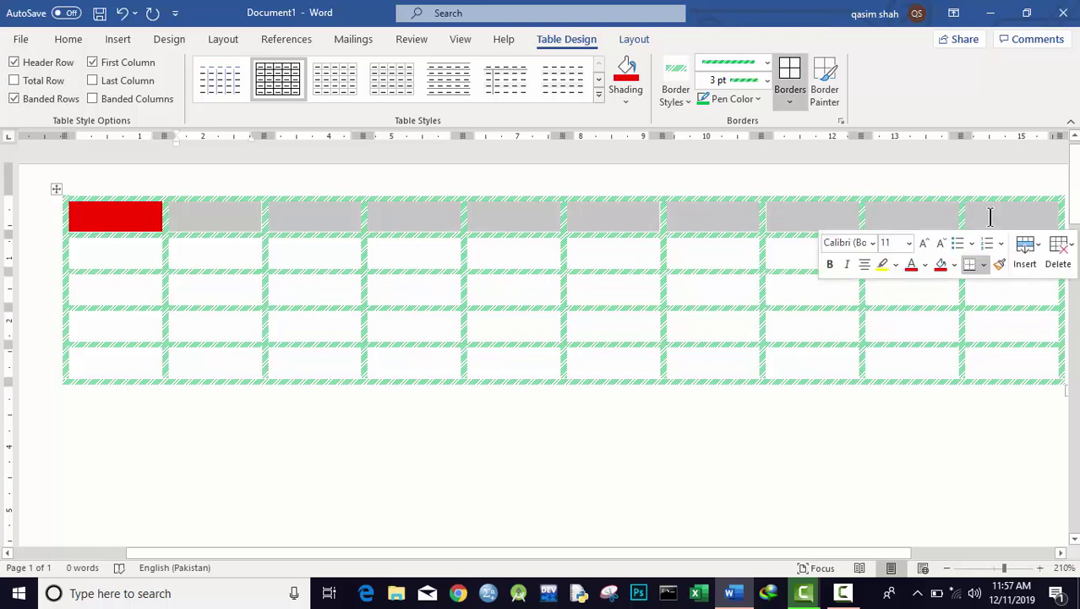
left_click(624, 102)
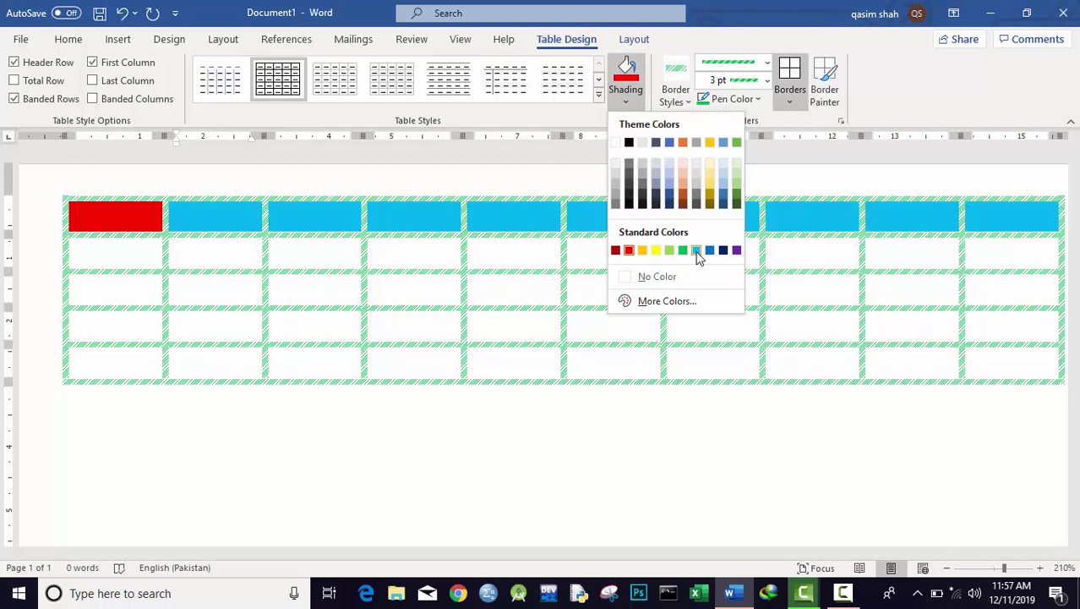
left_click(699, 256)
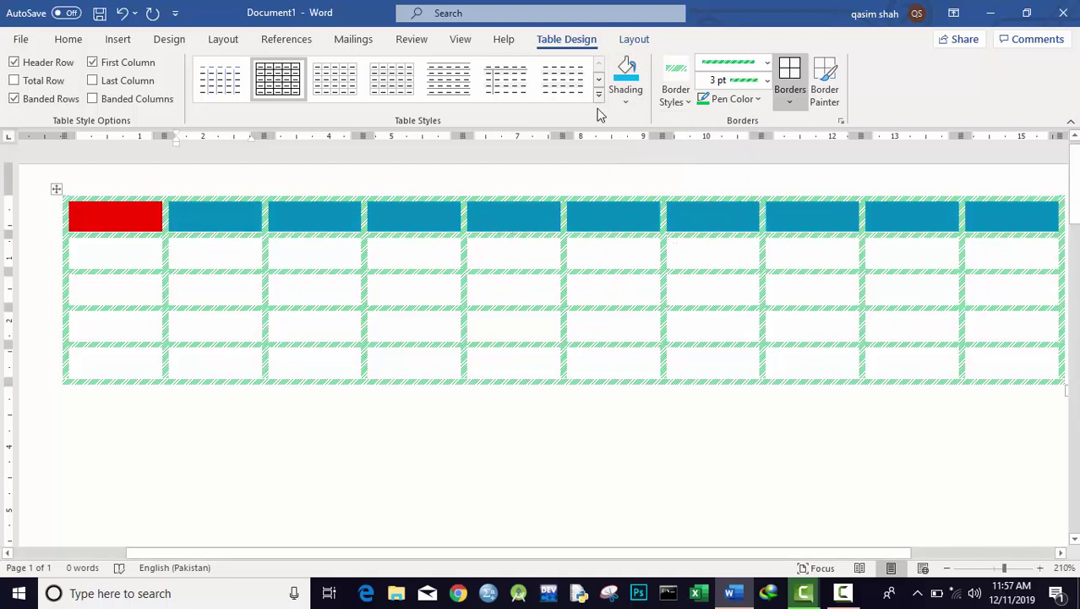
left_click(394, 298)
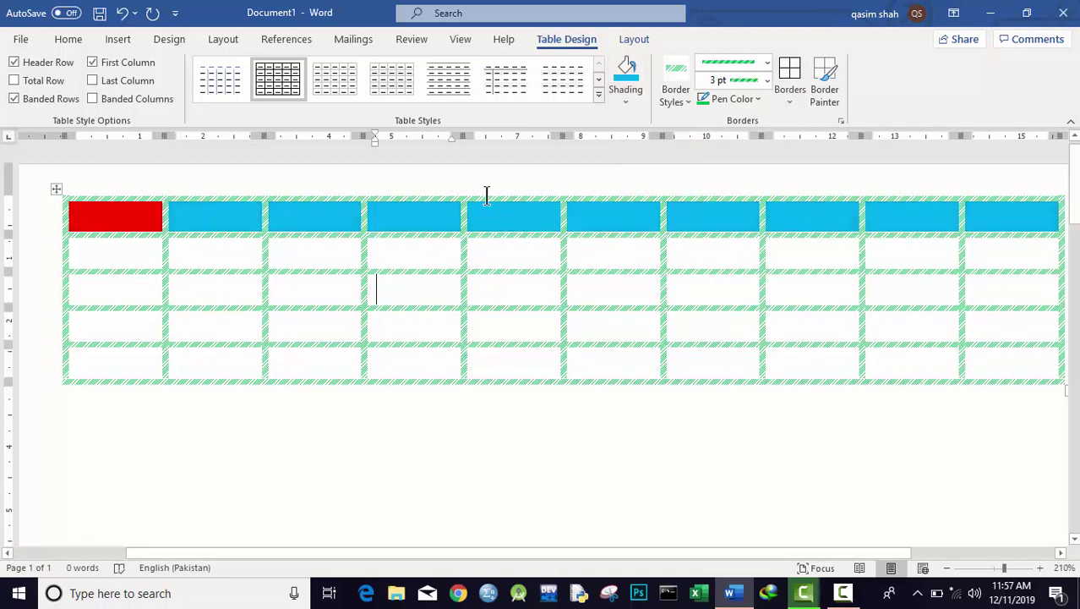
left_click(626, 101)
left_click(709, 186)
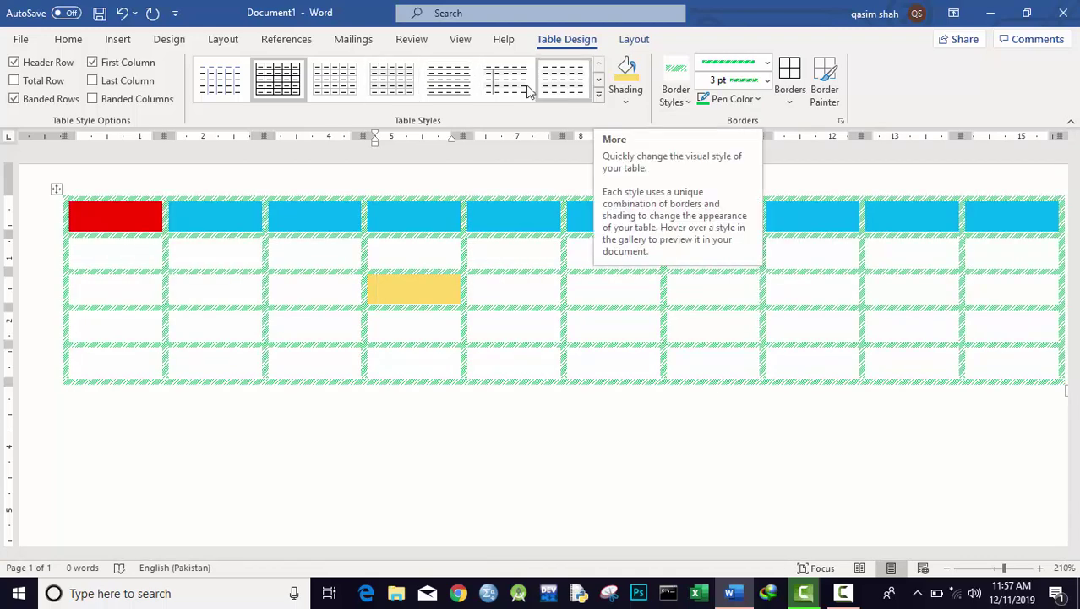
- Try the orange grid table style, then apply the dark grey Grid Table 5 Dark style
left_click(599, 97)
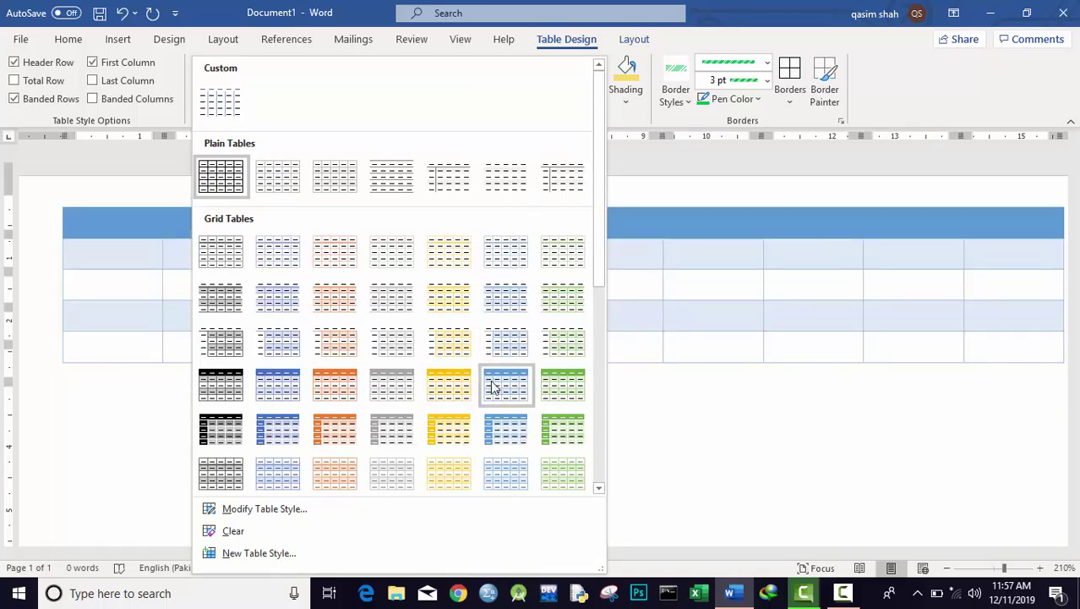
left_click(335, 427)
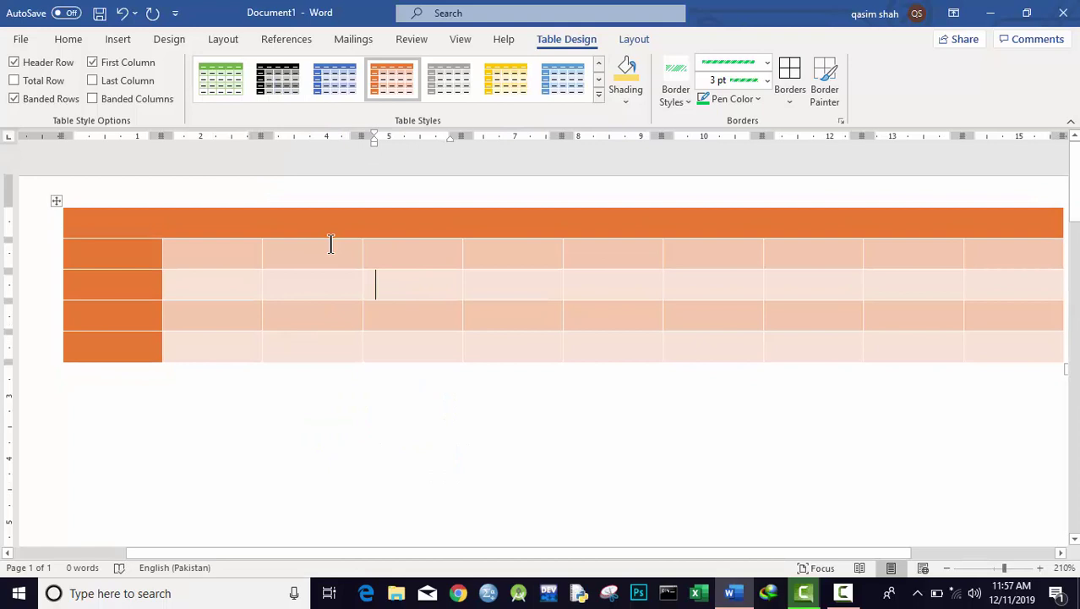
left_click(280, 89)
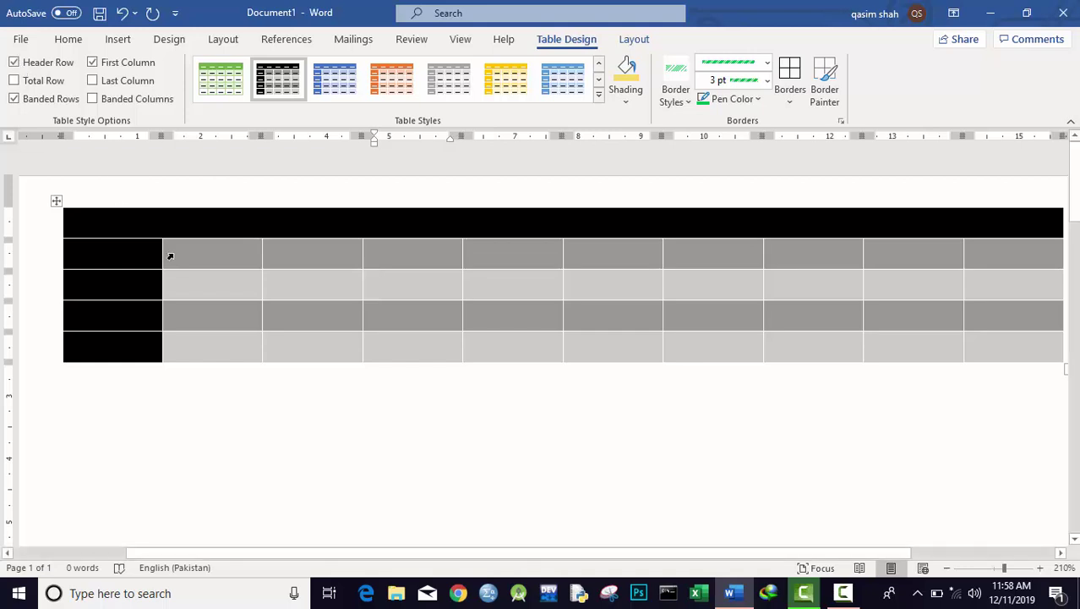
- Toggle the Header Row, Total Row and Banded Rows options, leaving Header Row and Total Row off
key("super+plus")
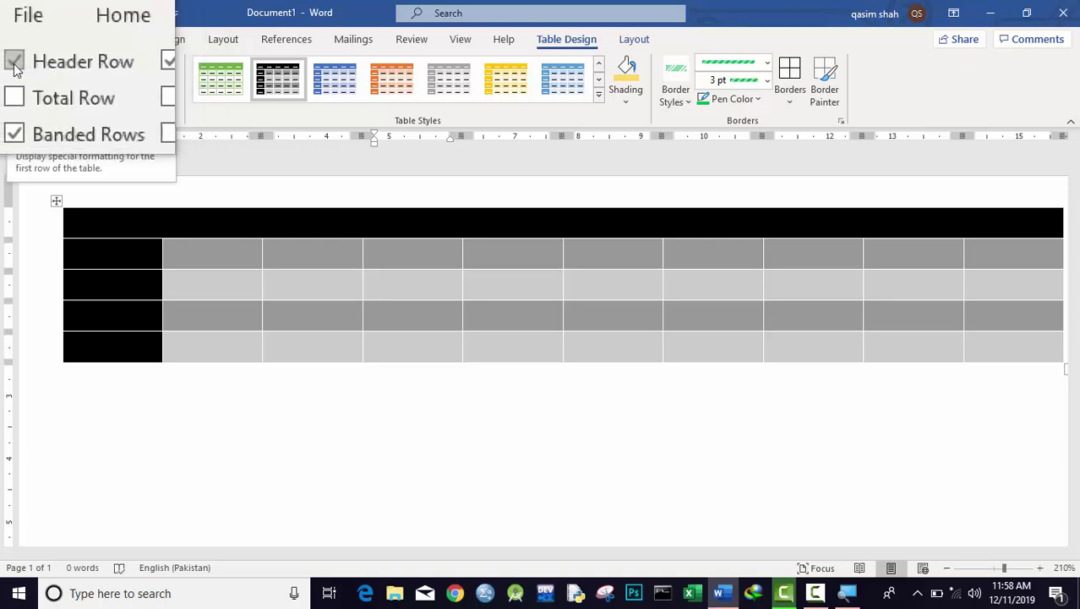
left_click(17, 68)
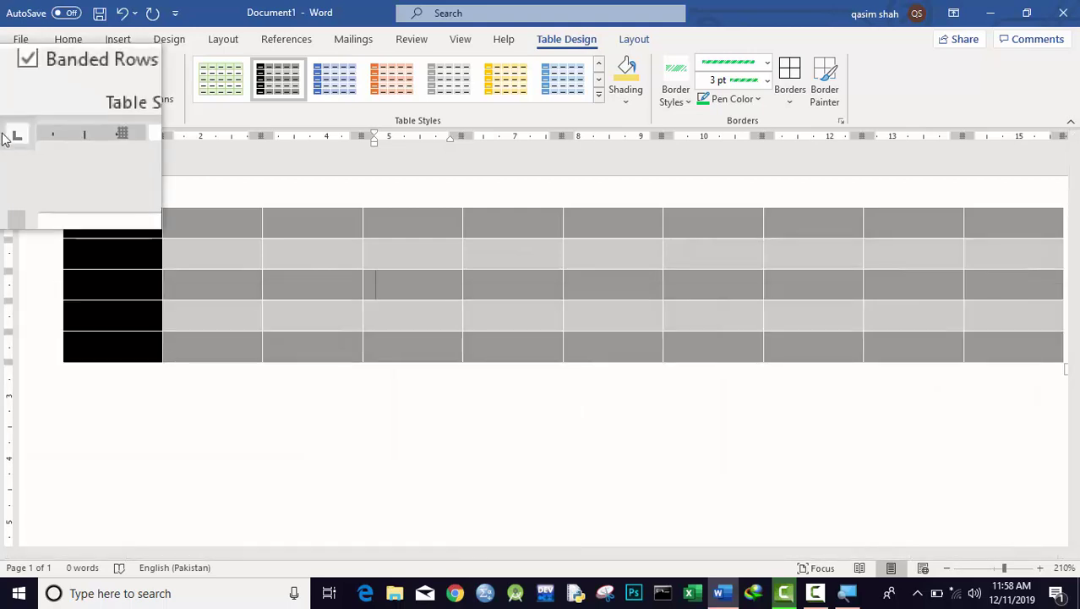
left_click(14, 82)
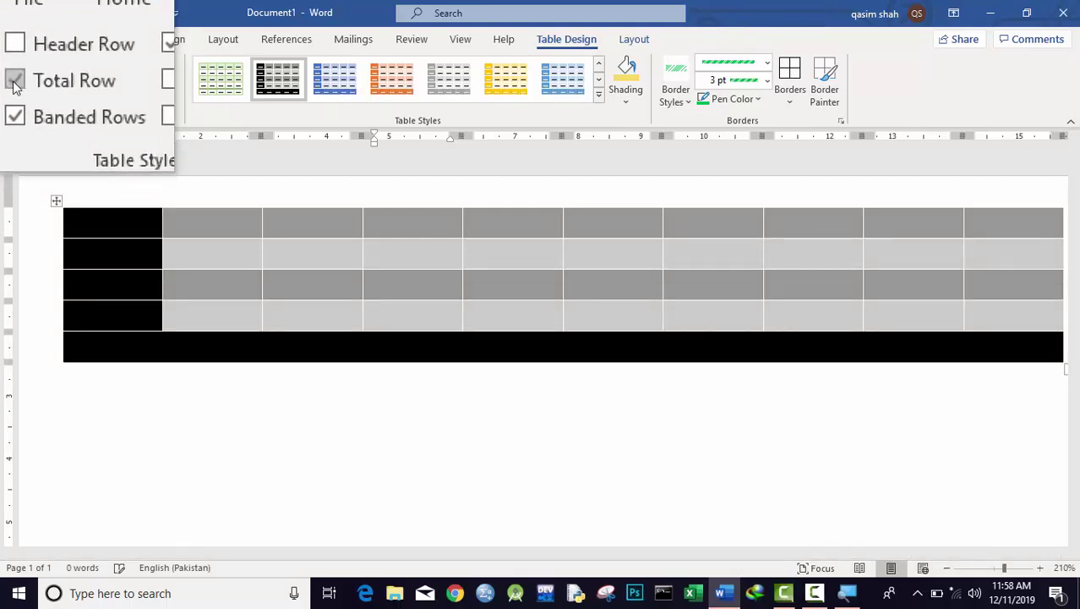
left_click(14, 82)
key("super+Escape")
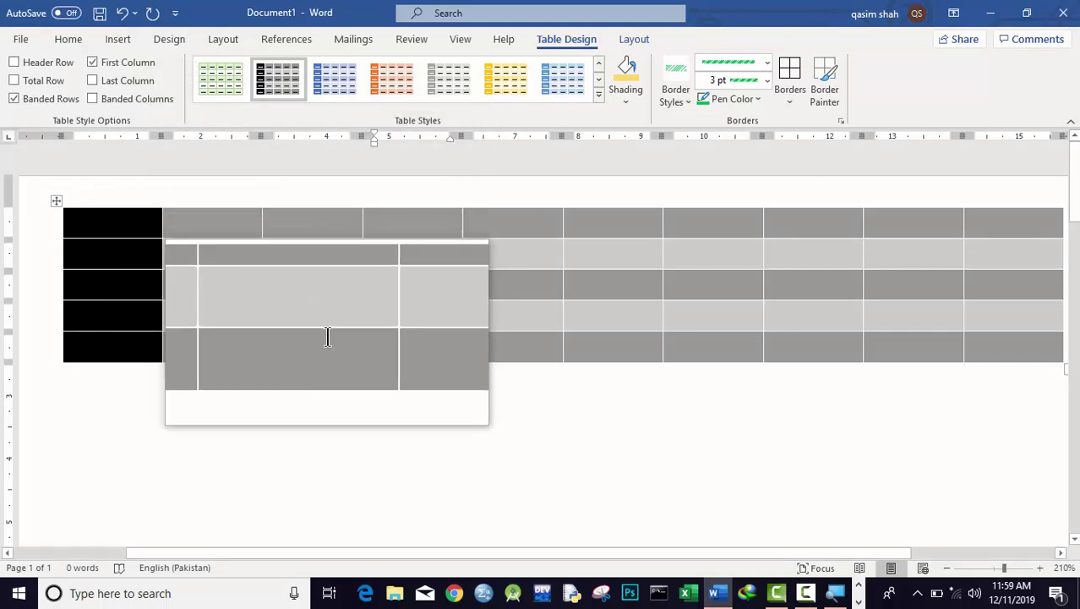
left_click(15, 101)
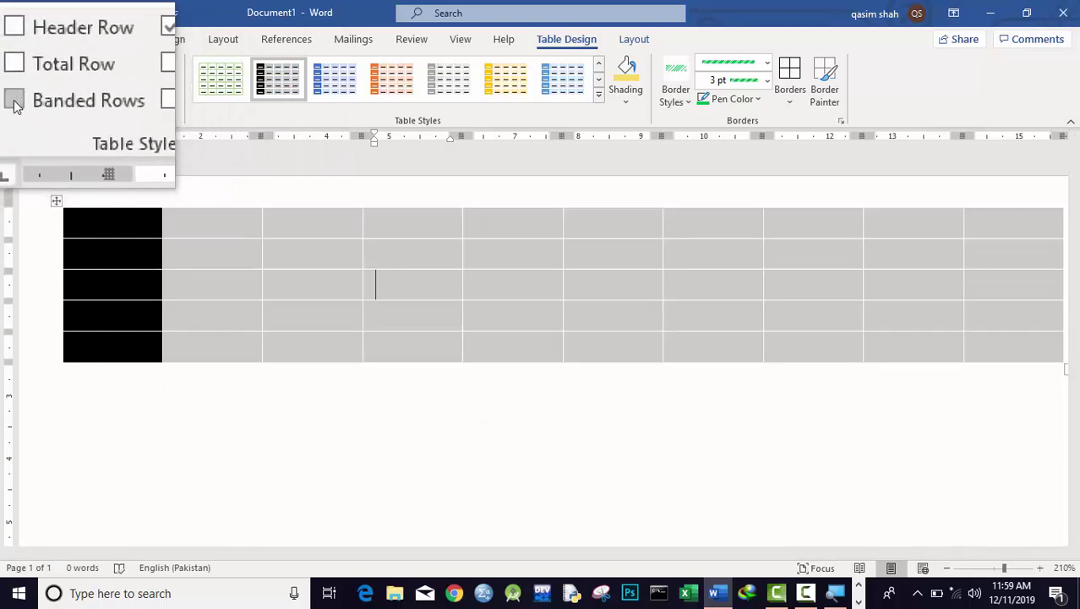
left_click(15, 101)
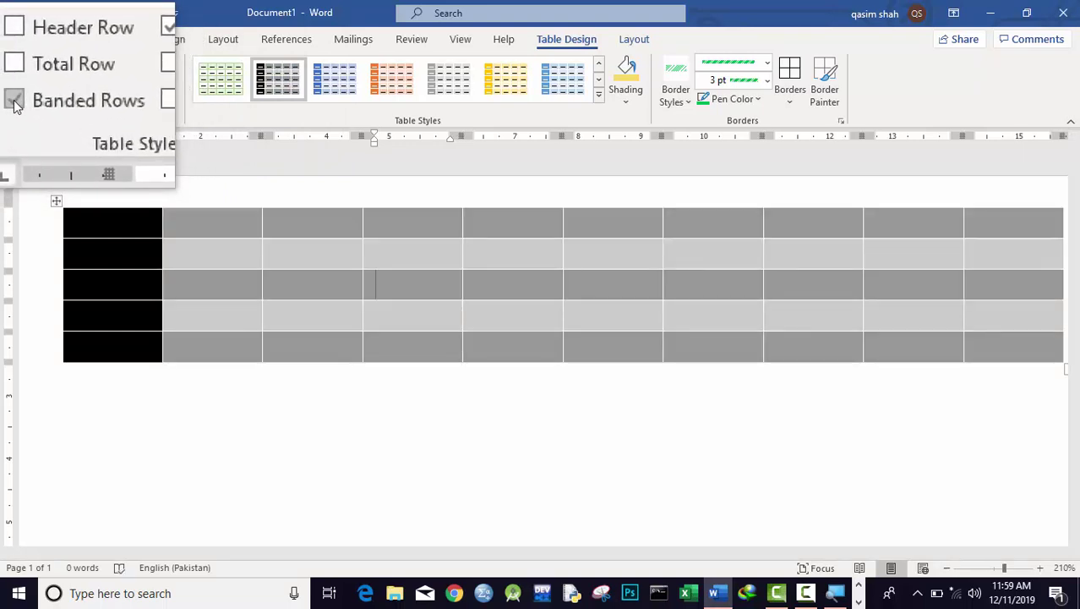
left_click(15, 69)
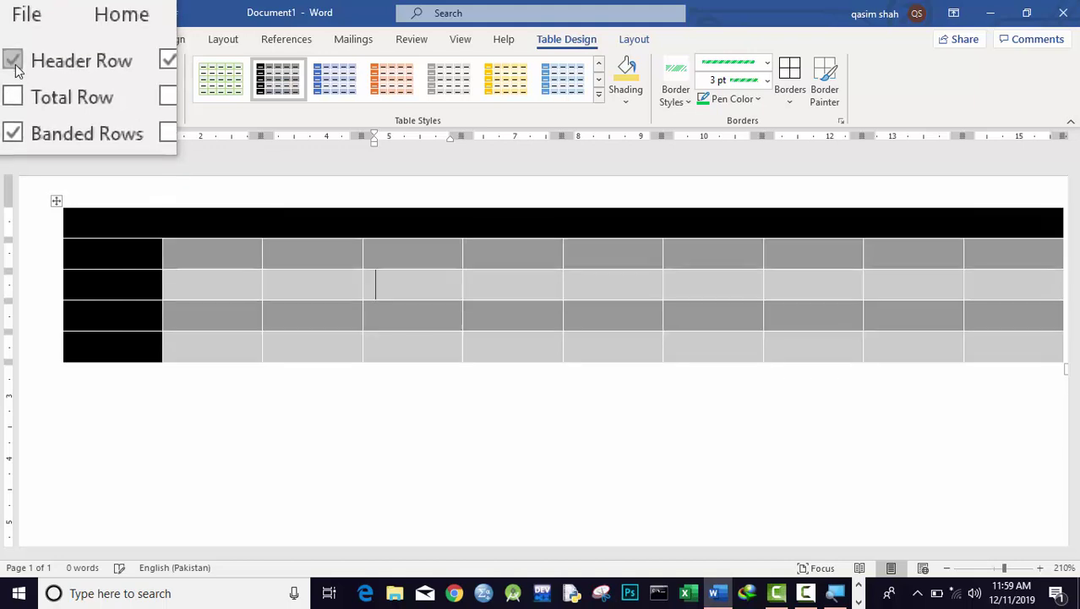
left_click(15, 68)
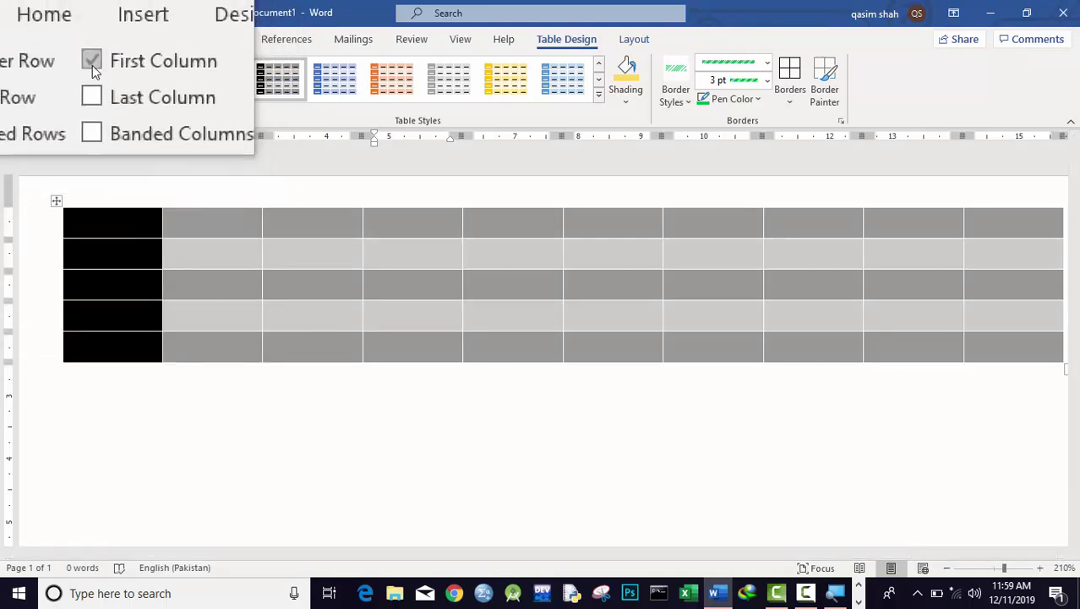
- Turn off First Column, and try Last Column and Banded Columns before leaving both off
left_click(92, 66)
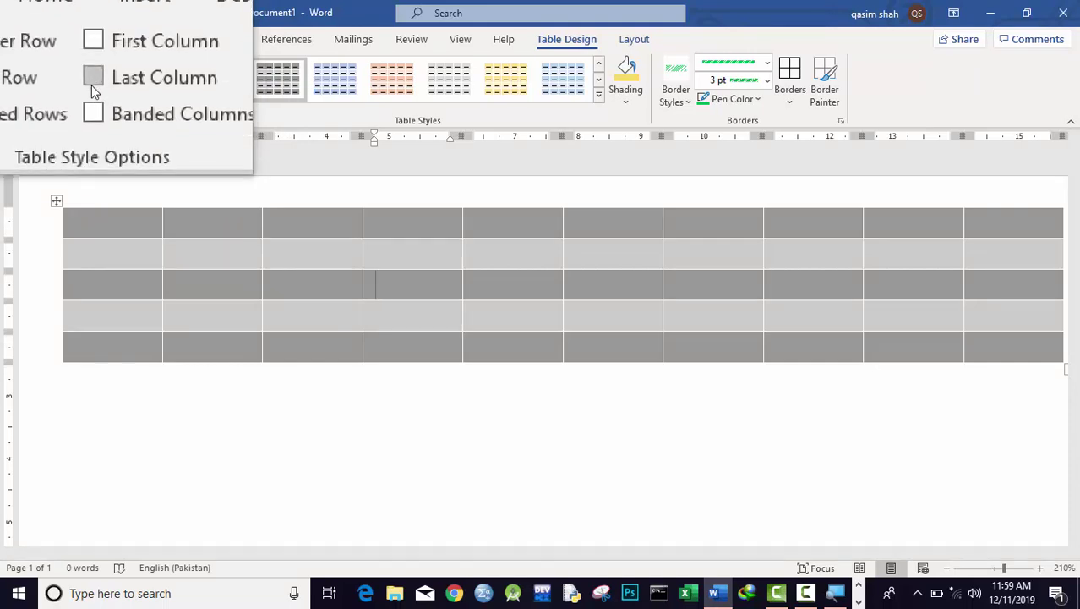
left_click(93, 83)
left_click(93, 85)
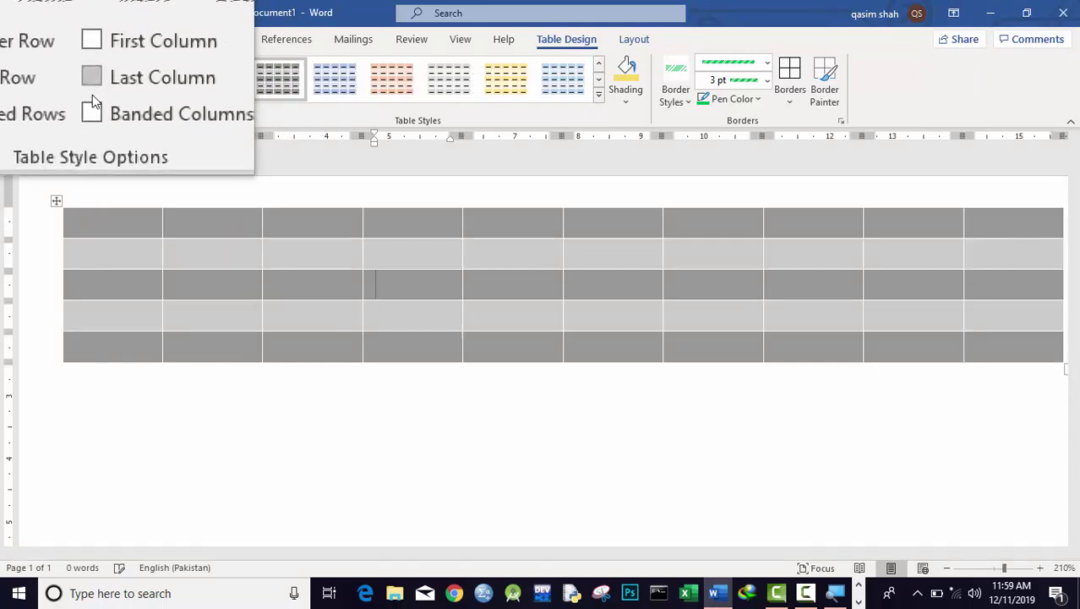
left_click(91, 101)
left_click(93, 99)
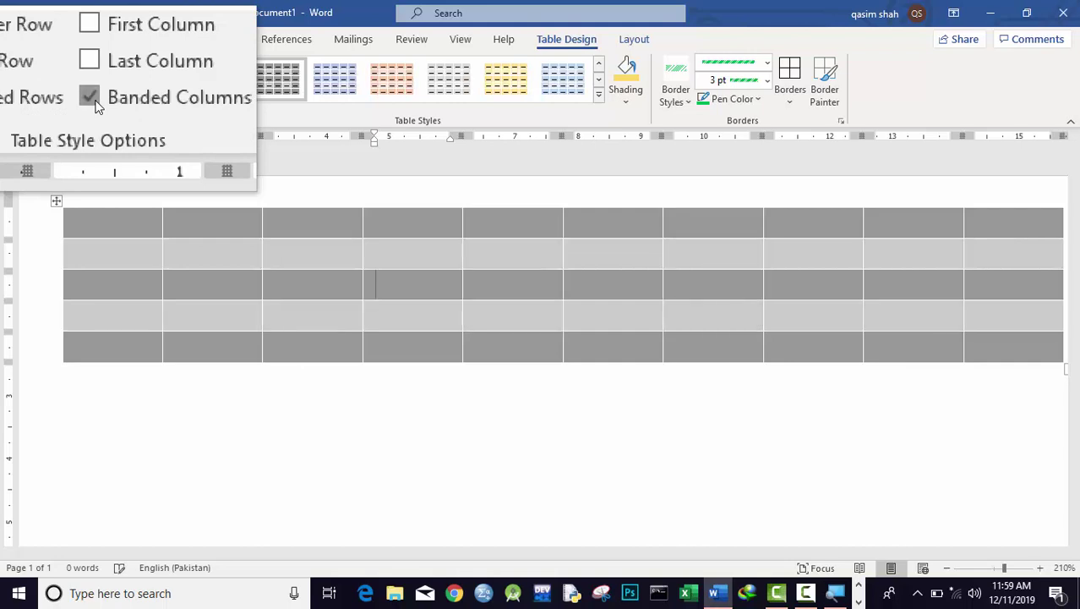
left_click(91, 99)
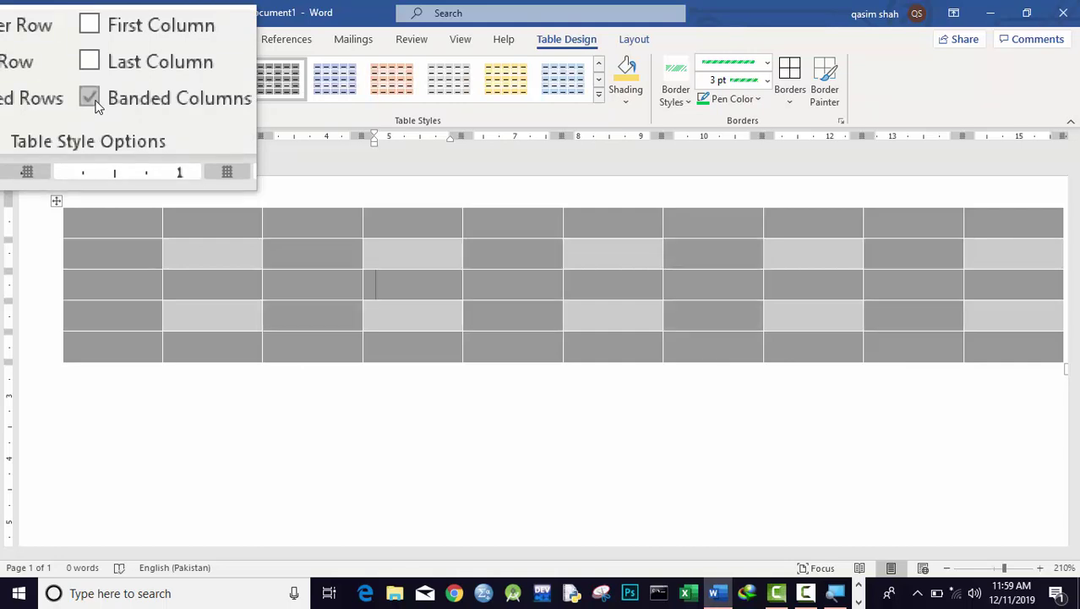
left_click(91, 99)
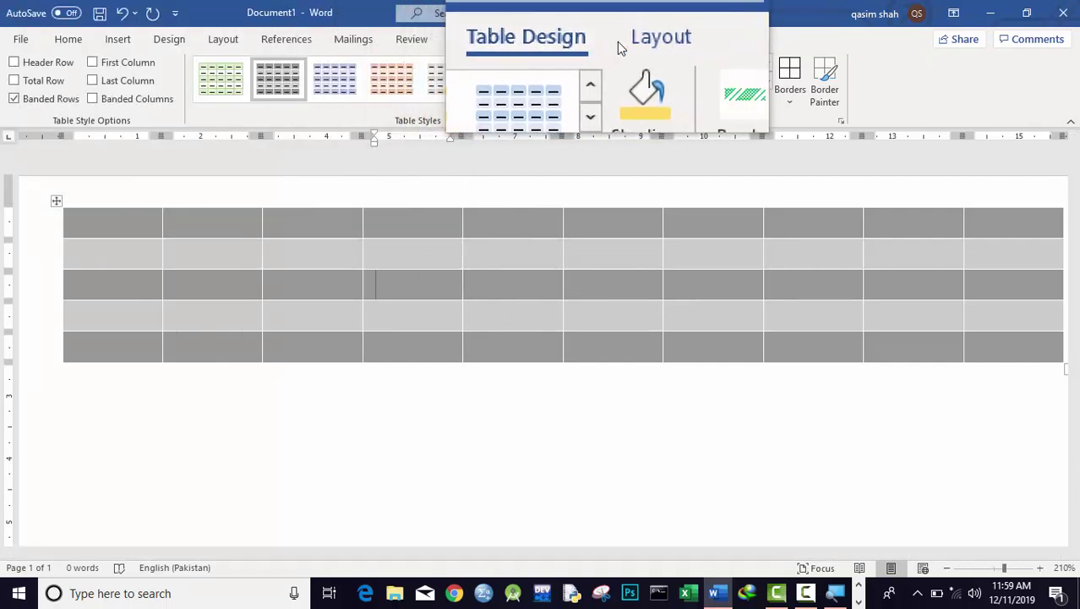
left_click(635, 40)
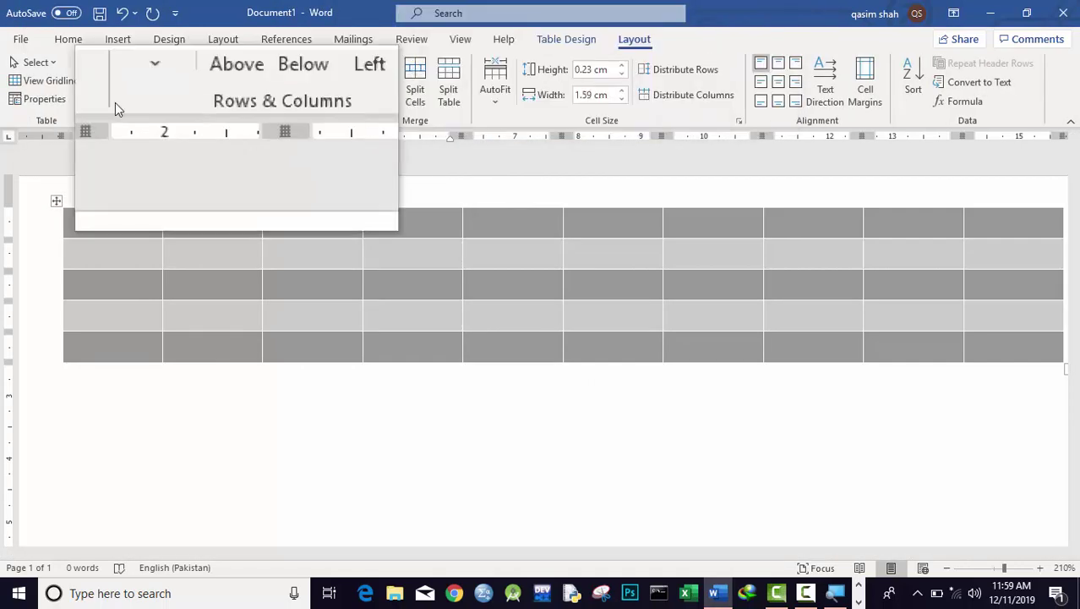
left_click(49, 61)
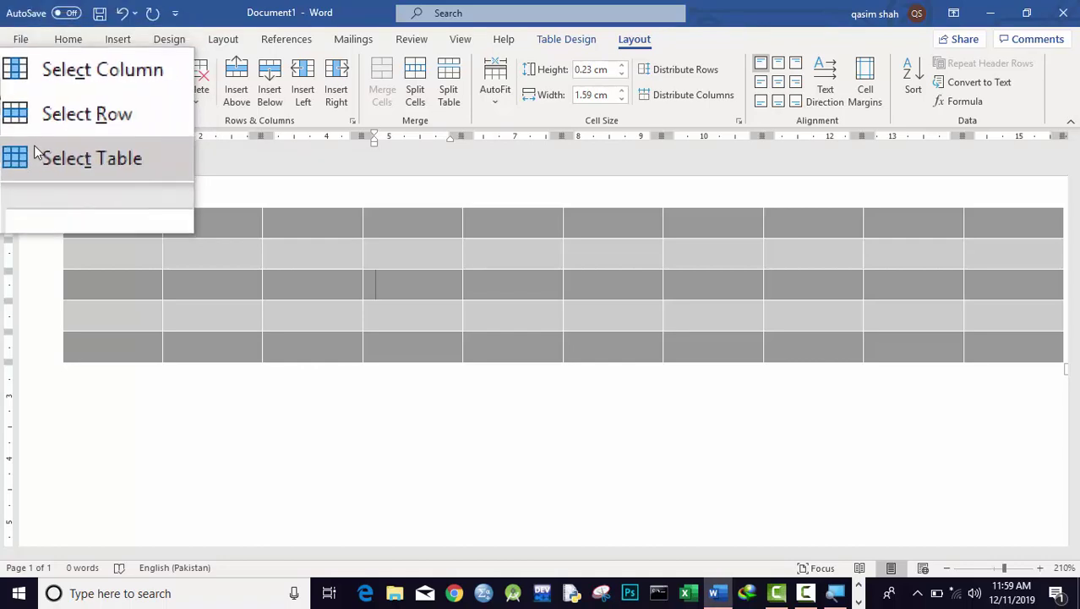
left_click(322, 227)
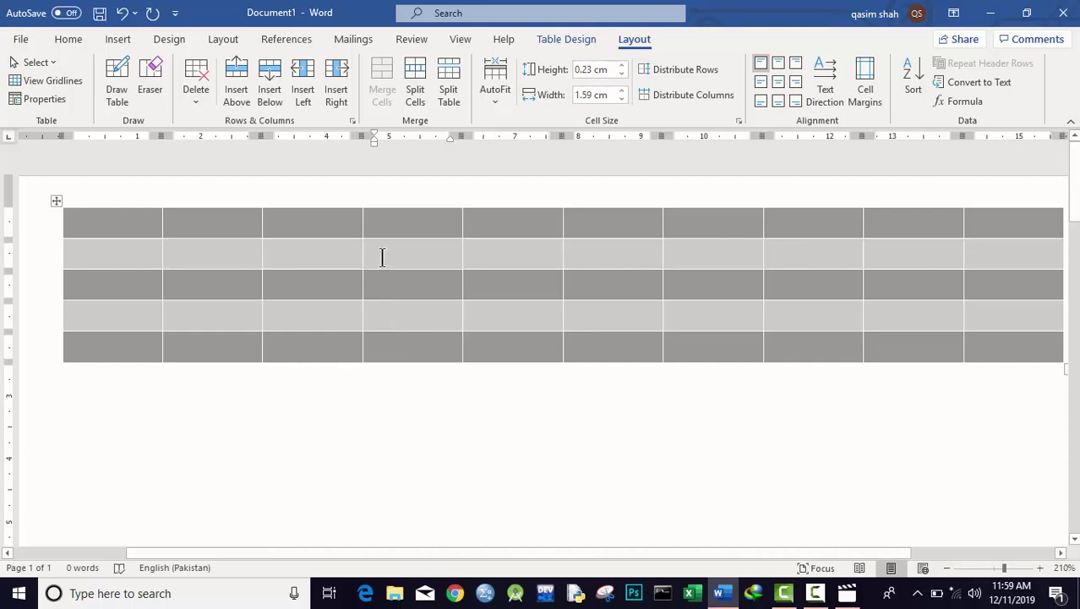
left_click(50, 66)
left_click(53, 84)
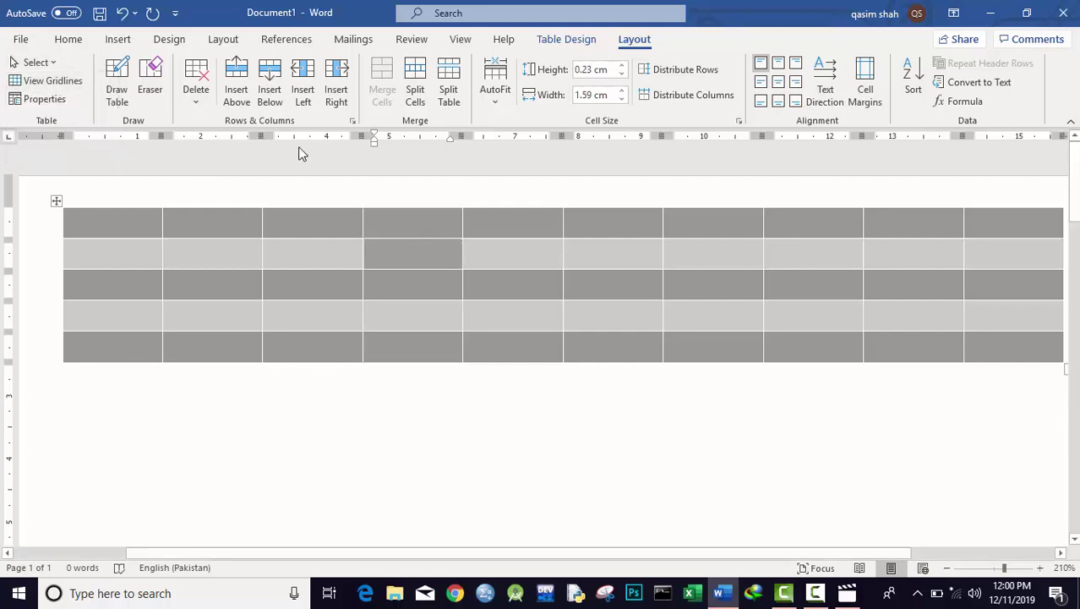
left_click(574, 49)
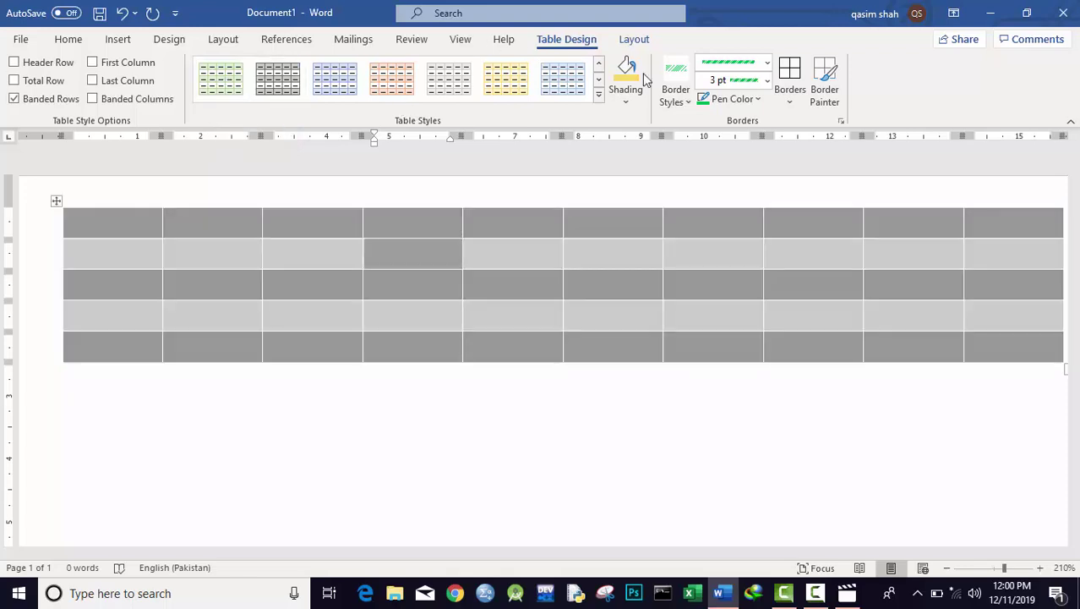
left_click(600, 98)
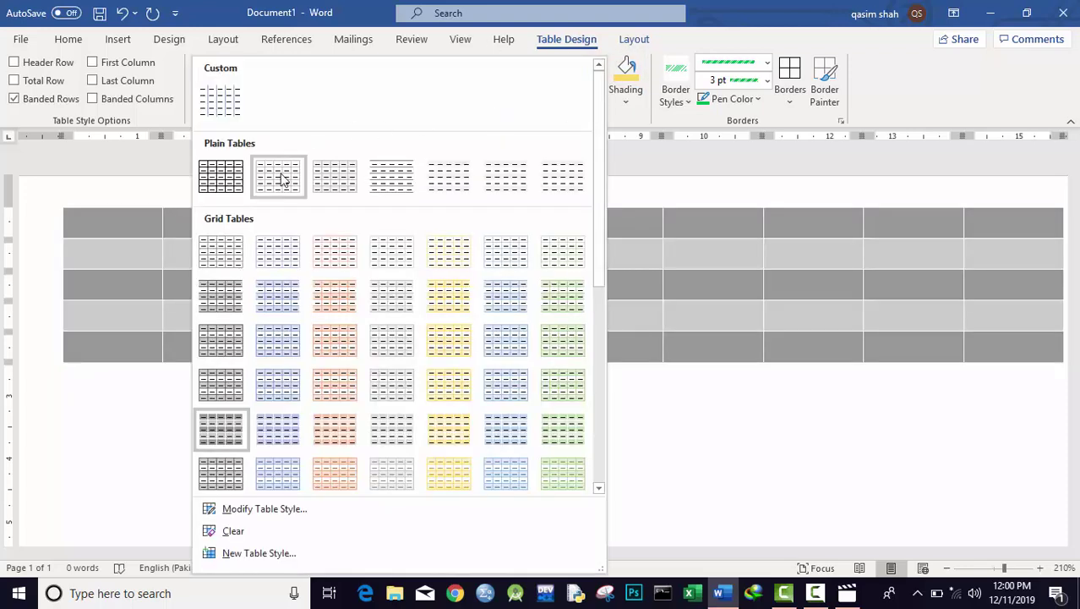
left_click(237, 180)
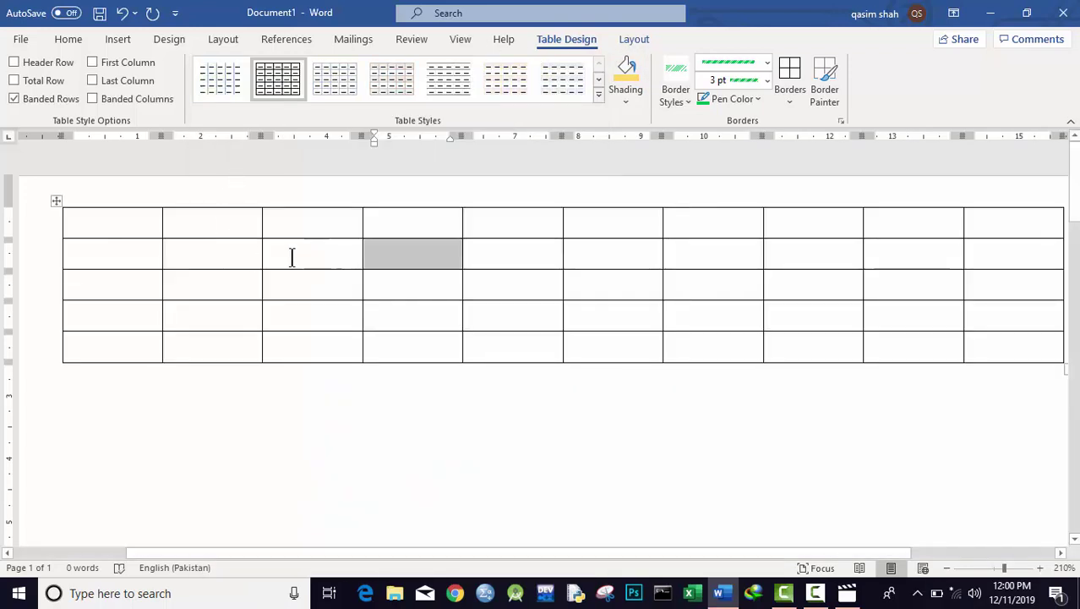
left_click(221, 259)
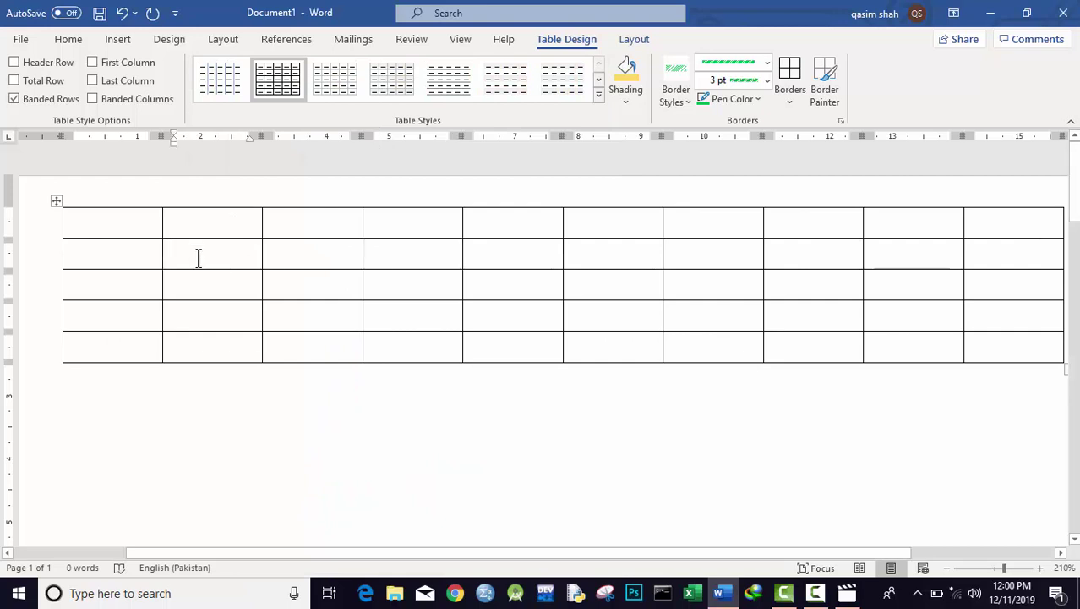
left_click(632, 47)
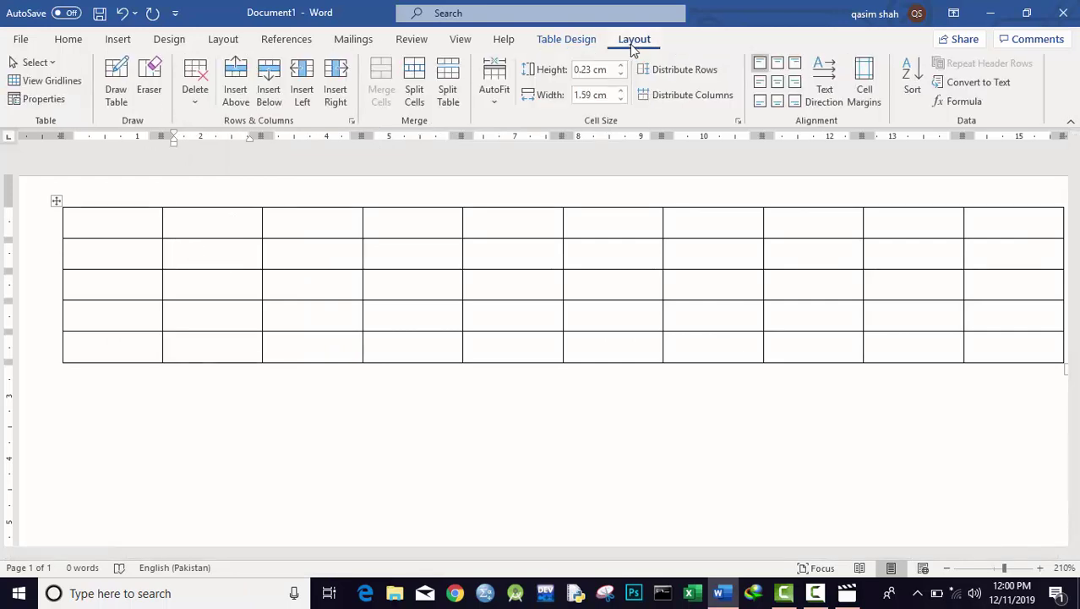
left_click(44, 63)
left_click(52, 83)
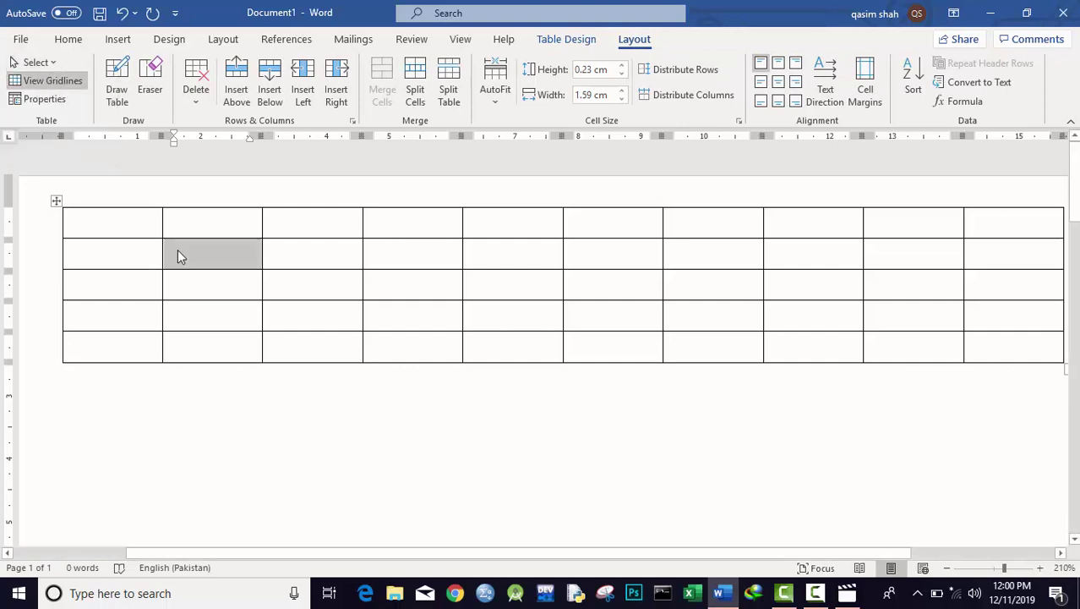
left_click(36, 62)
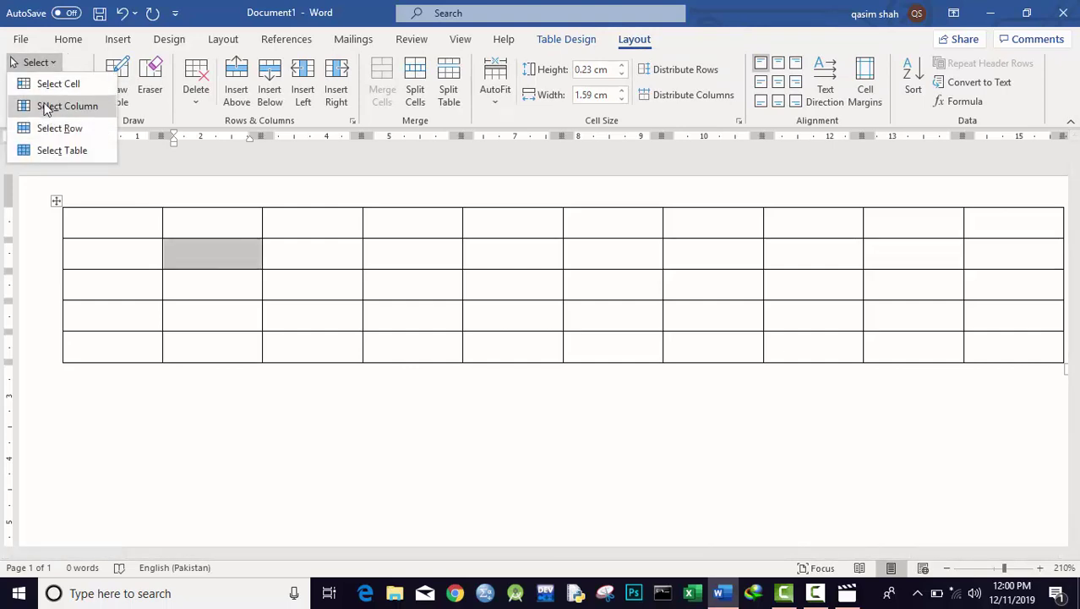
left_click(47, 104)
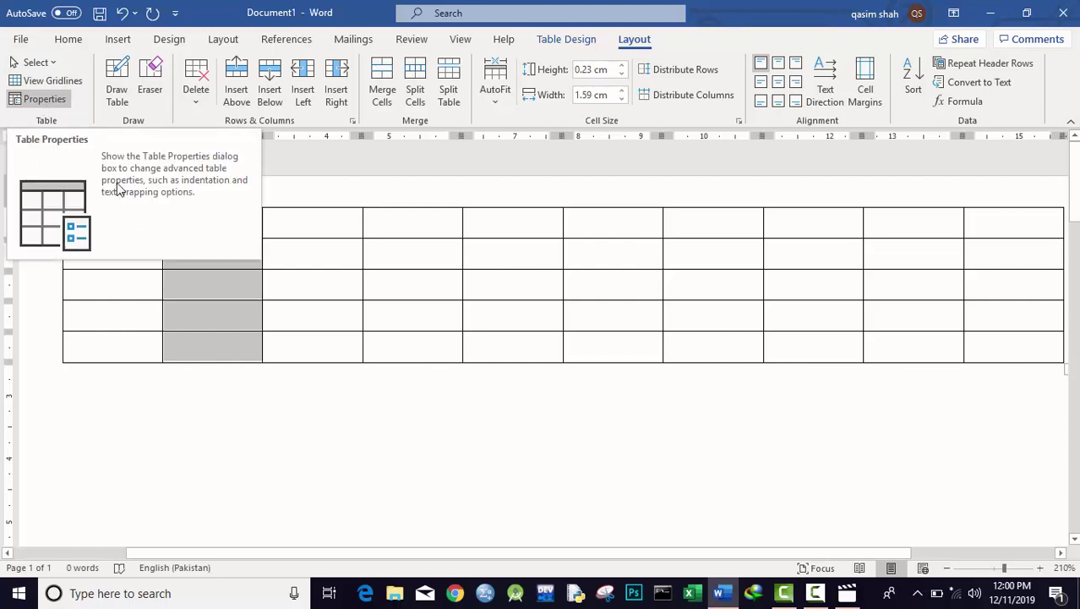
left_click(36, 63)
left_click(59, 150)
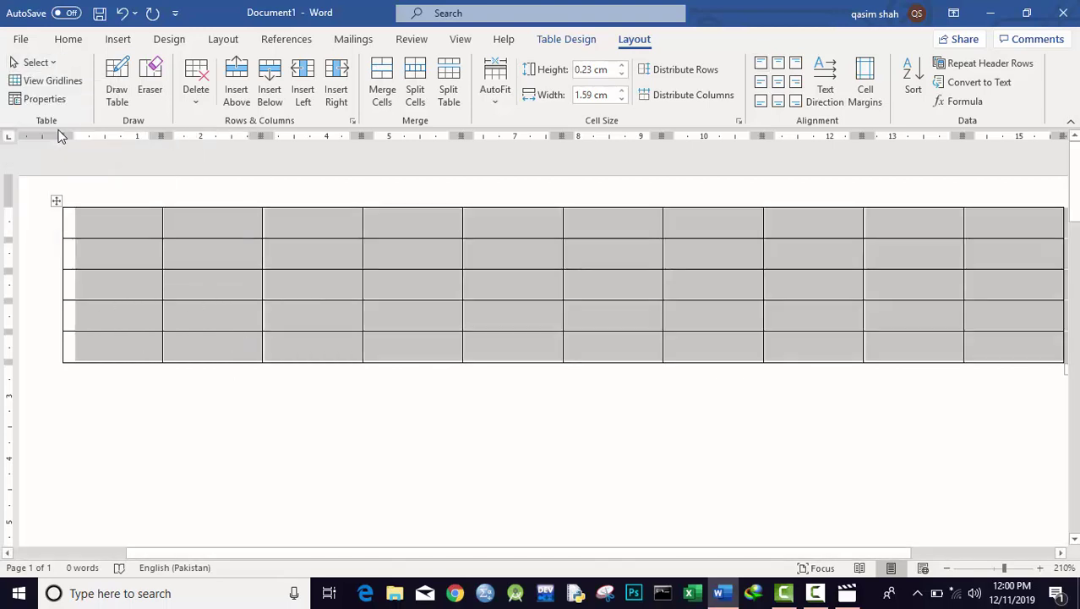
left_click(286, 265)
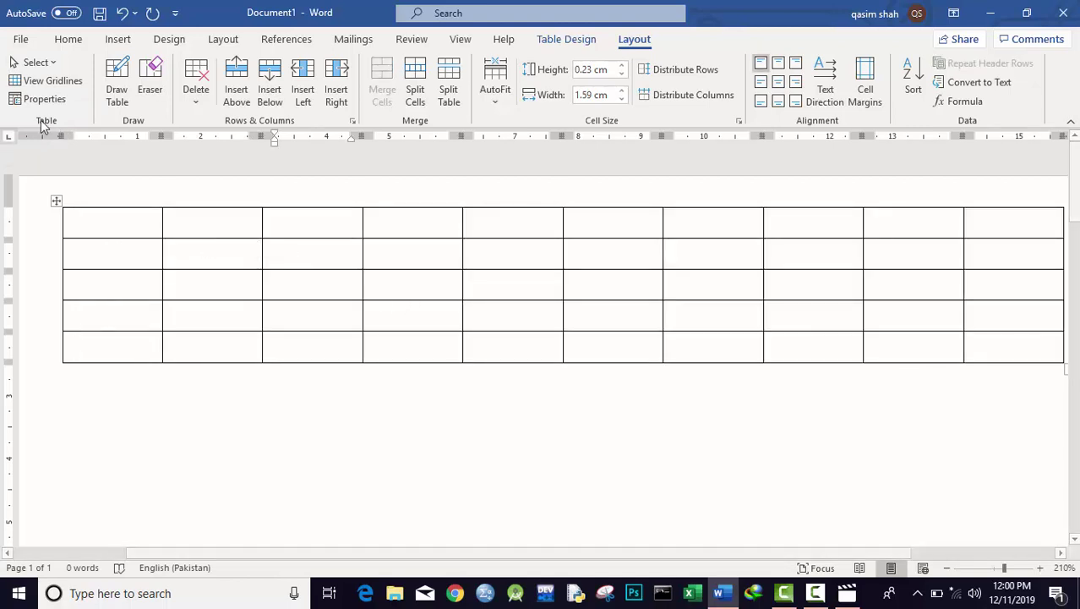
left_click(32, 63)
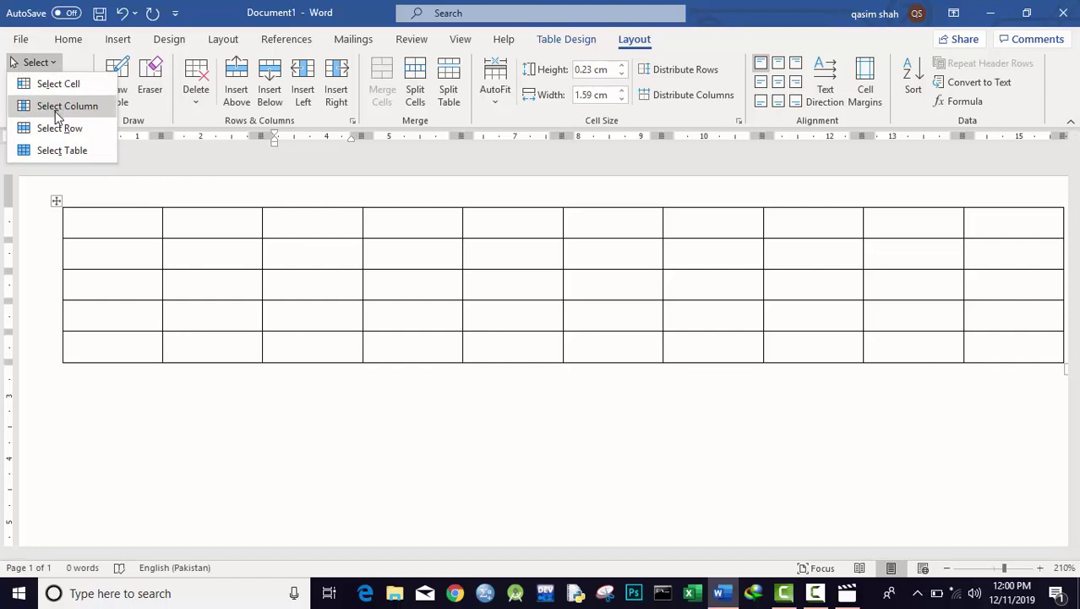
left_click(57, 129)
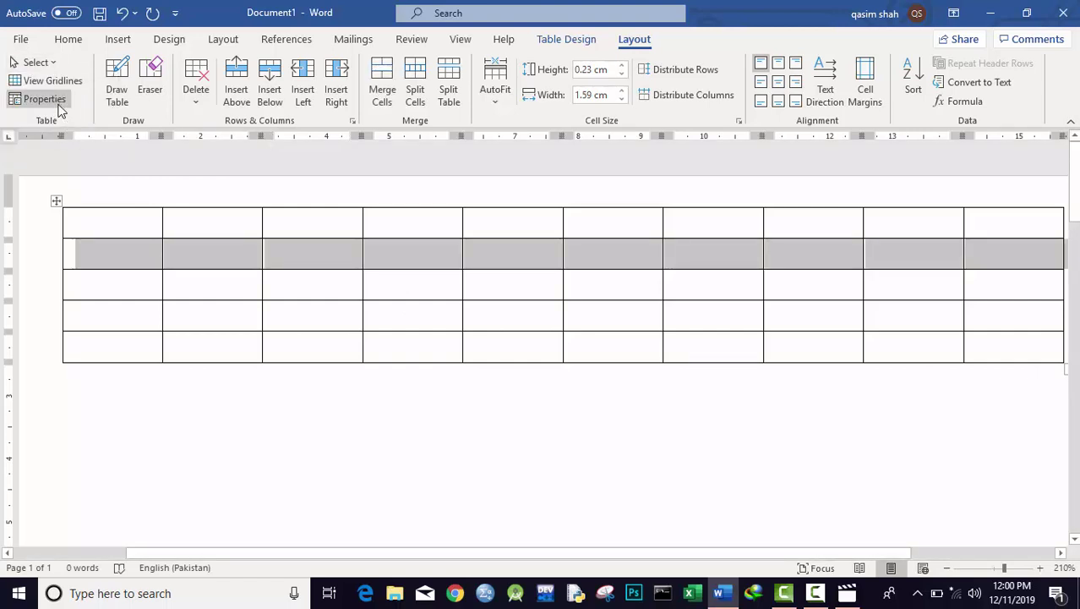
left_click(53, 66)
left_click(62, 148)
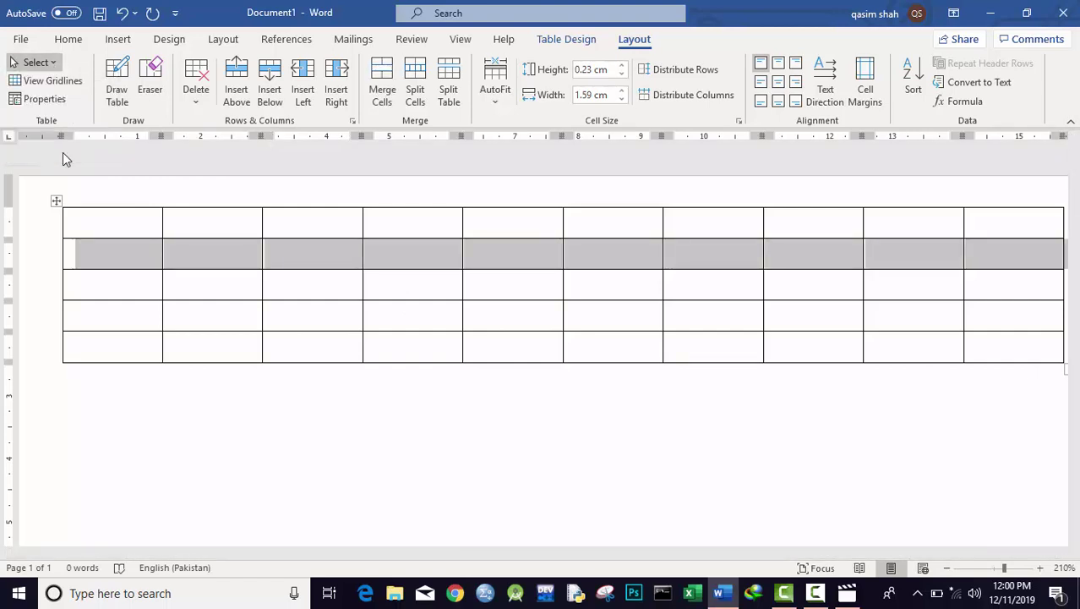
left_click(302, 261)
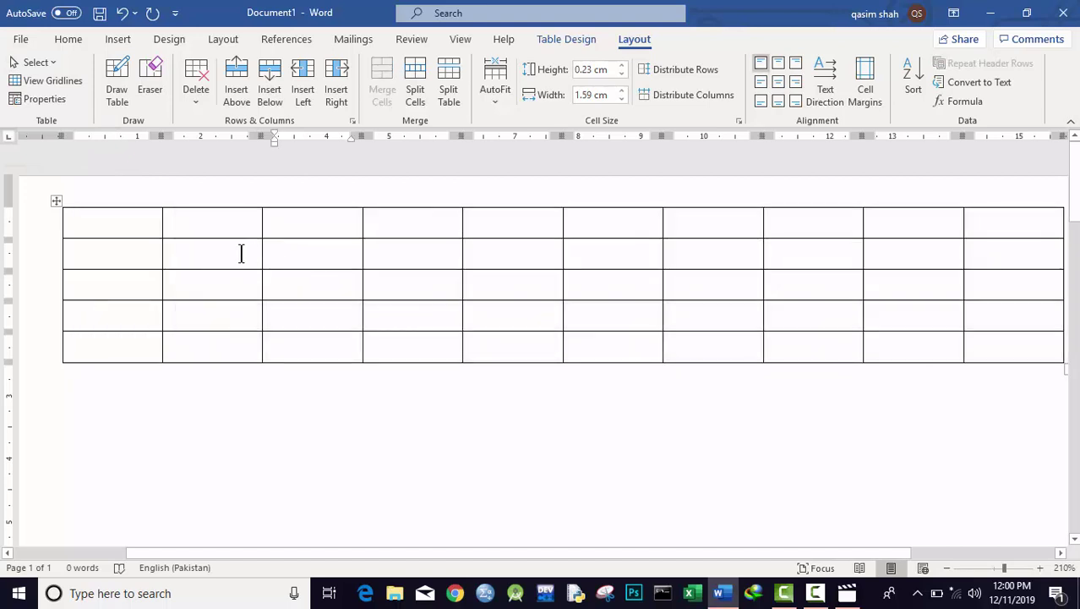
left_click_drag(234, 255, 820, 262)
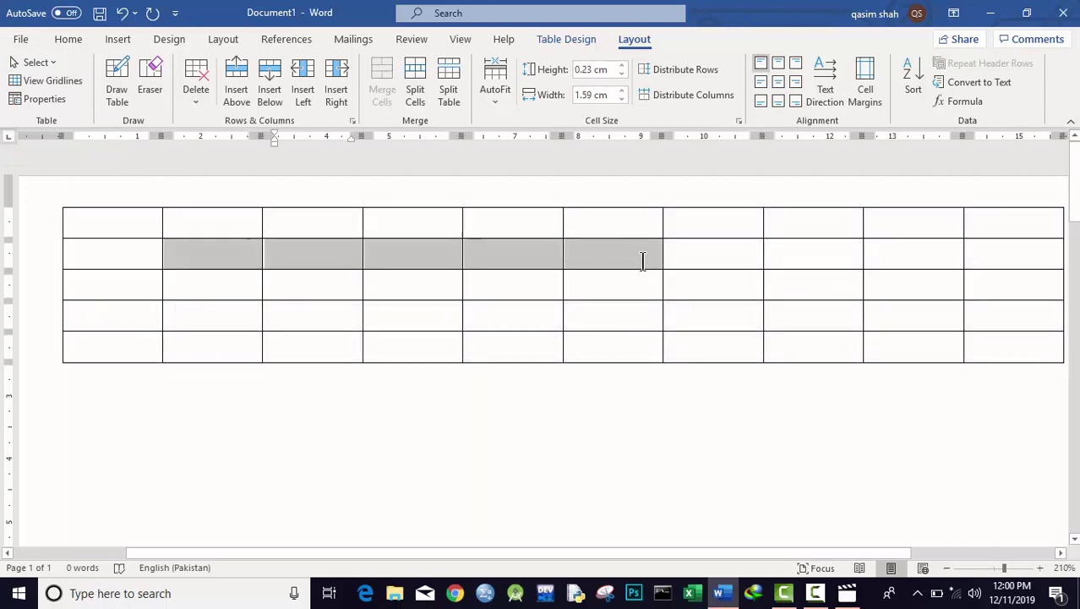
left_click(511, 279)
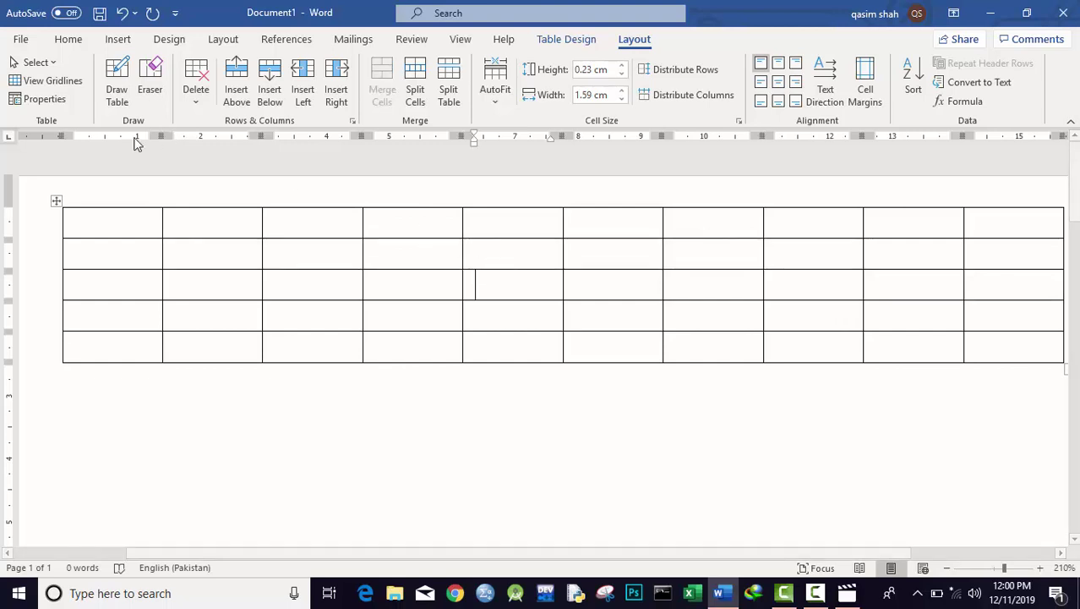
left_click(46, 88)
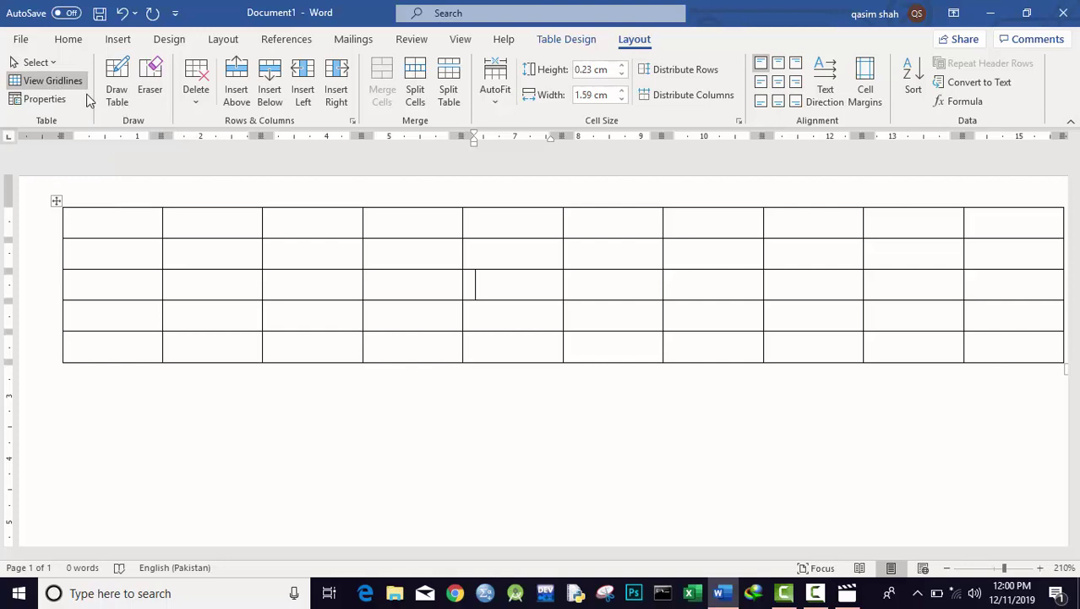
left_click(63, 88)
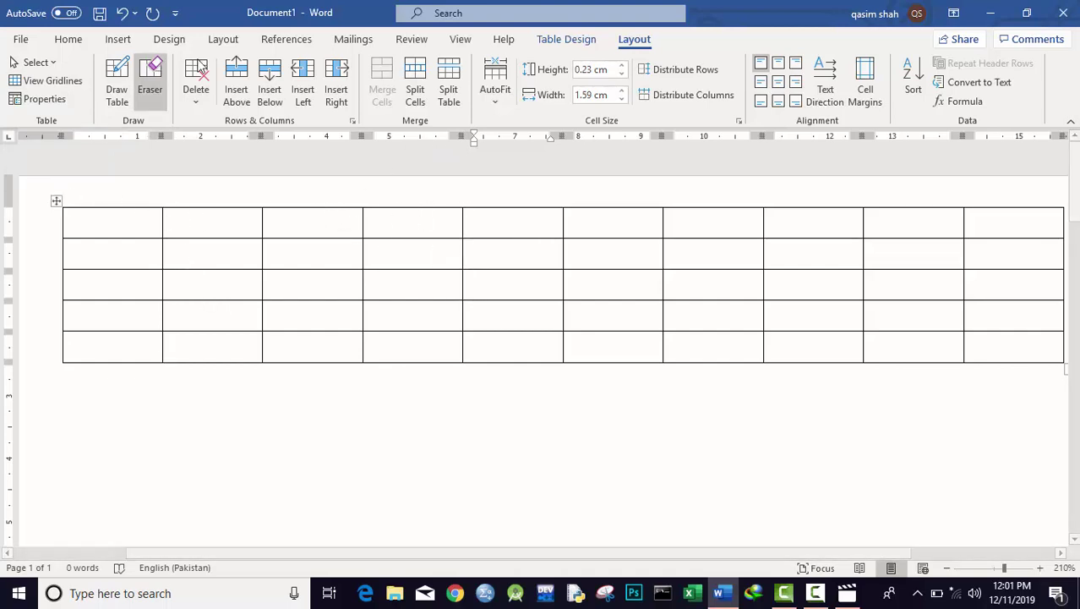
left_click(475, 285)
left_click(577, 40)
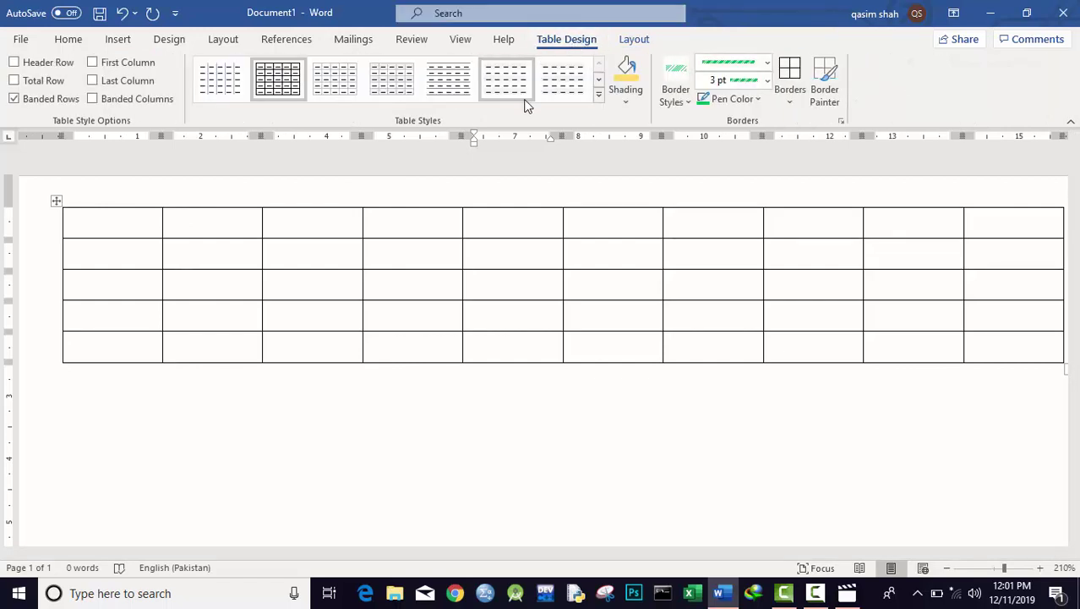
left_click(232, 78)
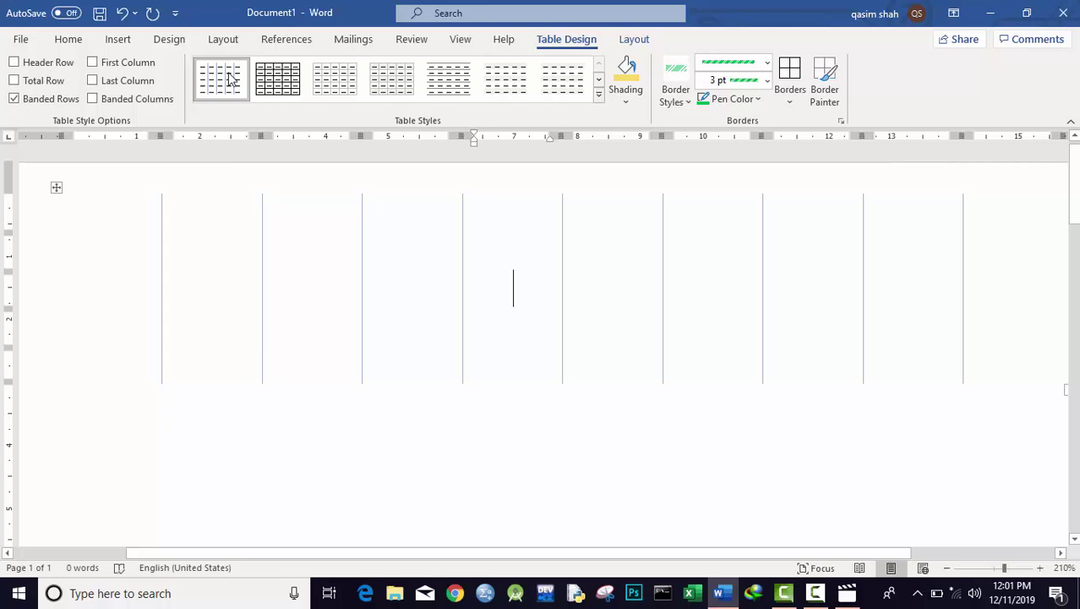
left_click(630, 40)
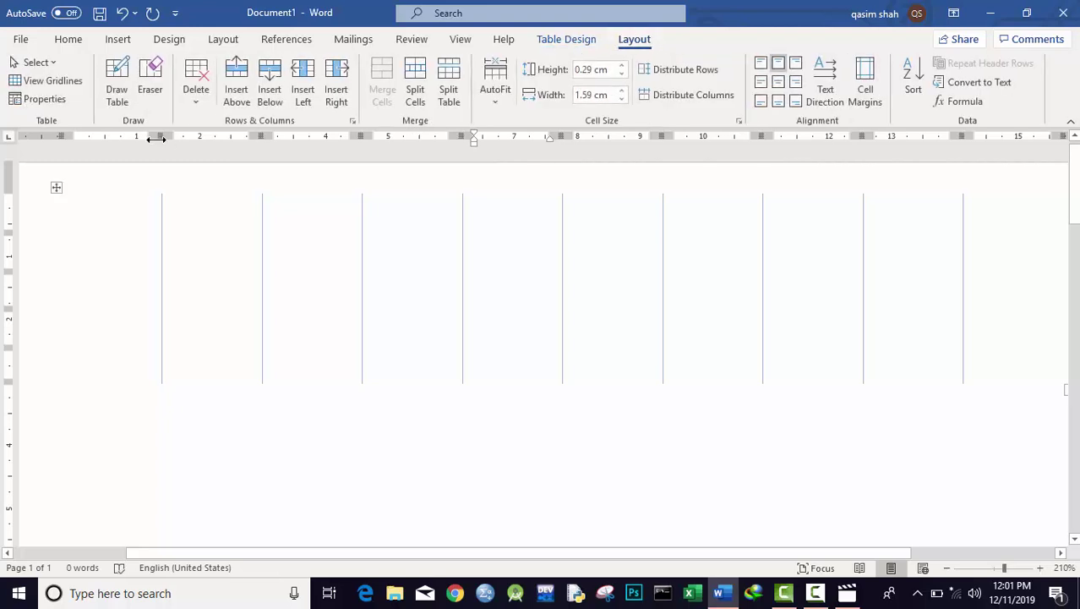
left_click(50, 84)
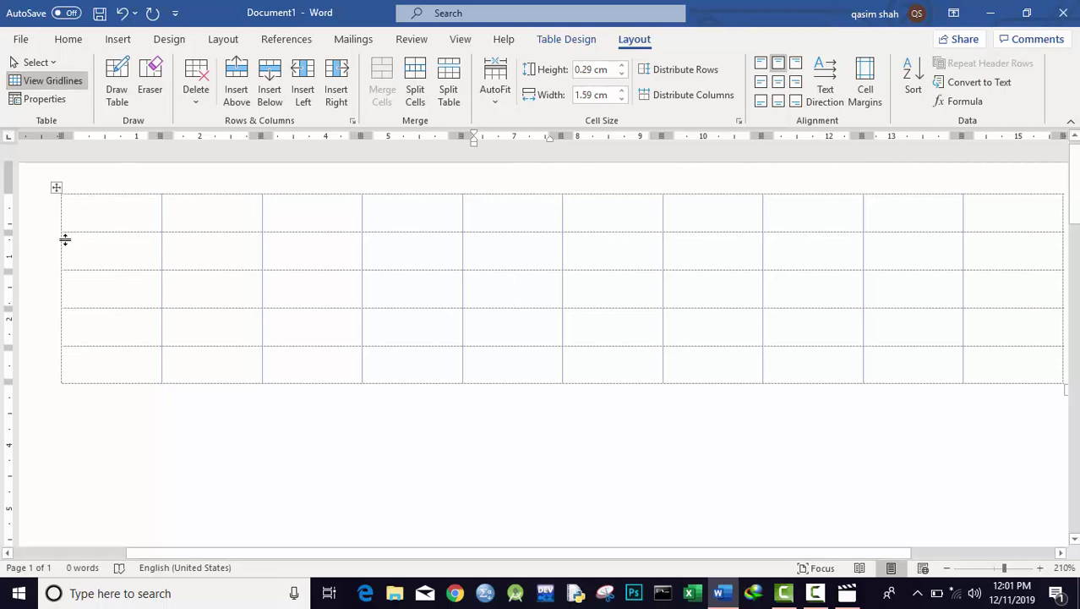
left_click(50, 83)
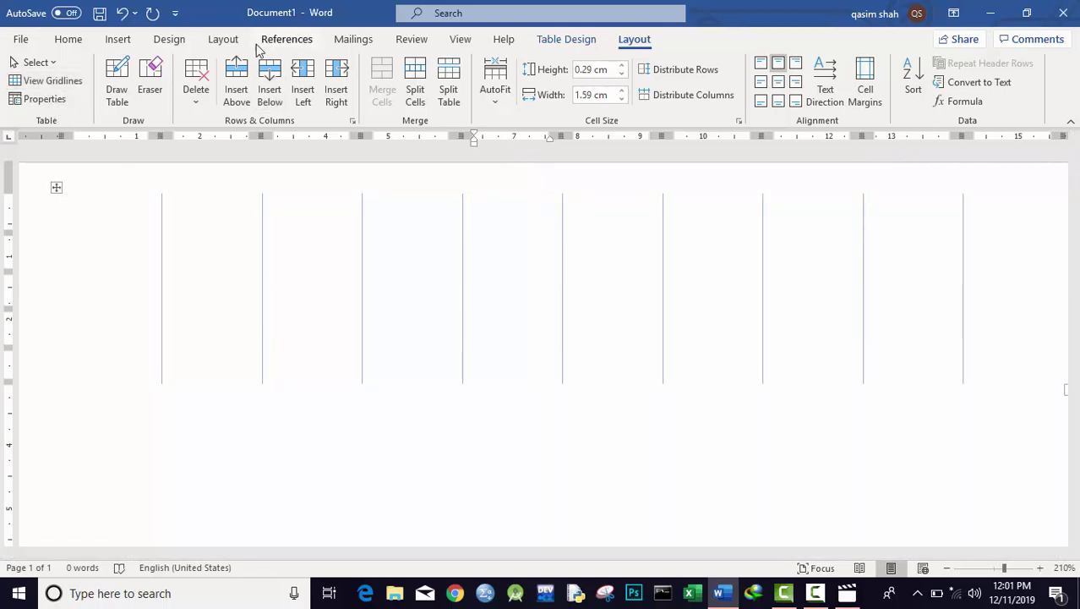
left_click(575, 42)
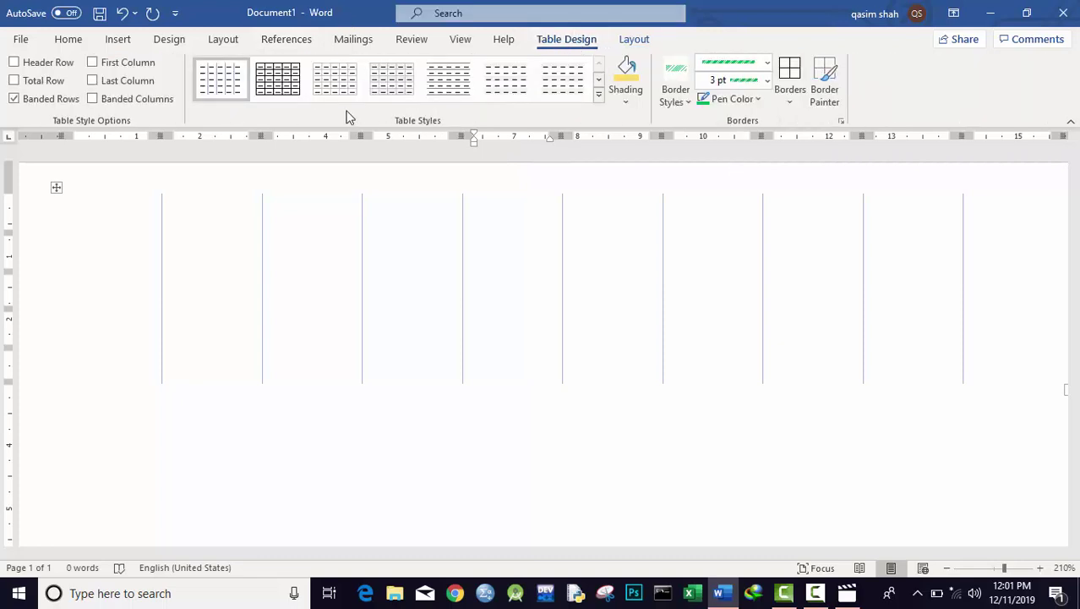
left_click(287, 90)
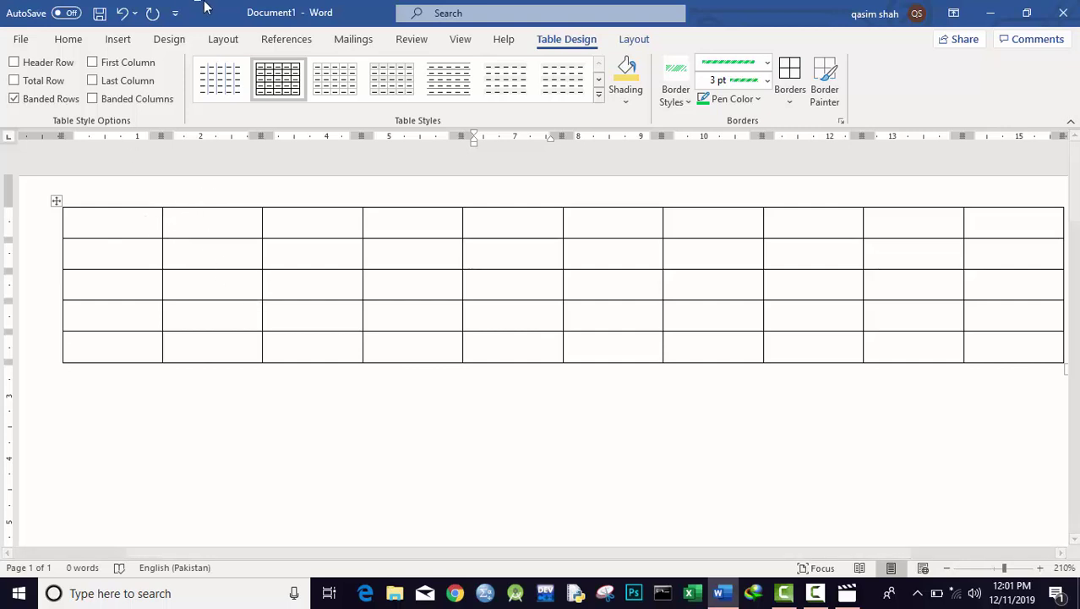
left_click(640, 40)
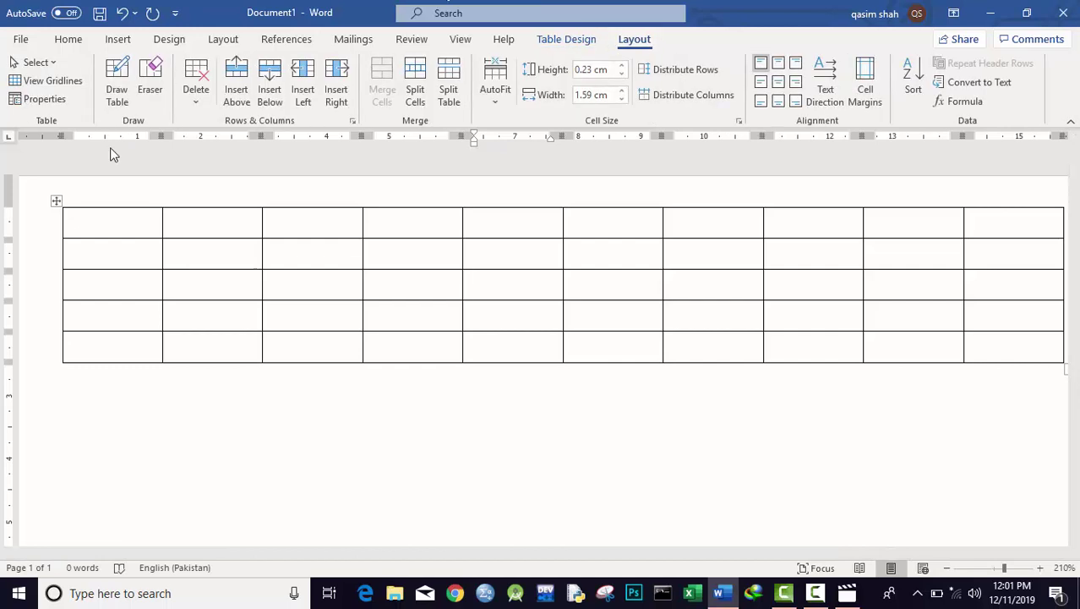
left_click(38, 99)
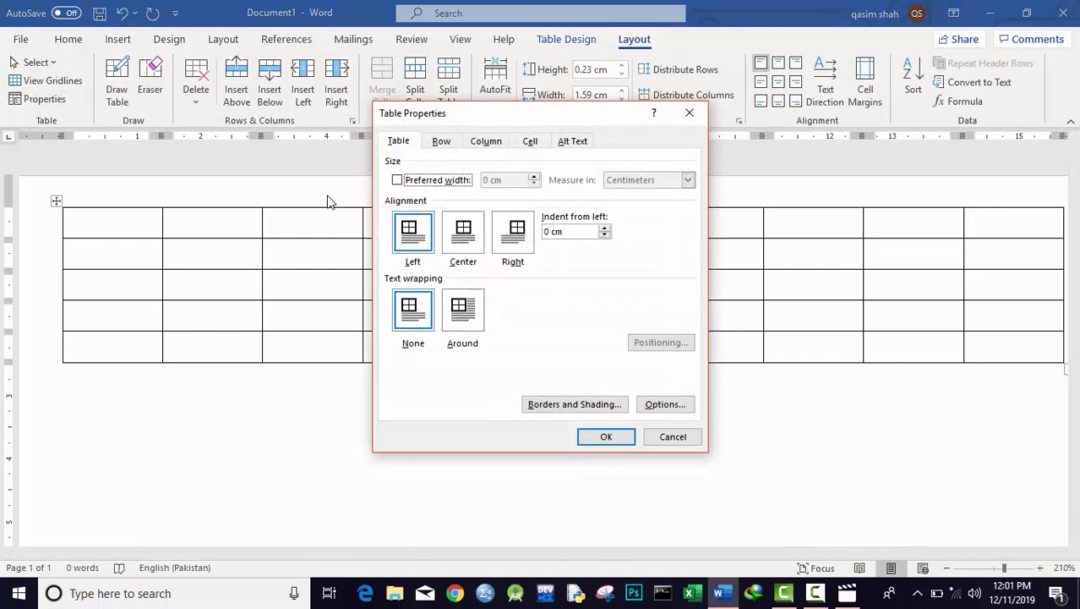
left_click(440, 143)
left_click(485, 144)
left_click(529, 142)
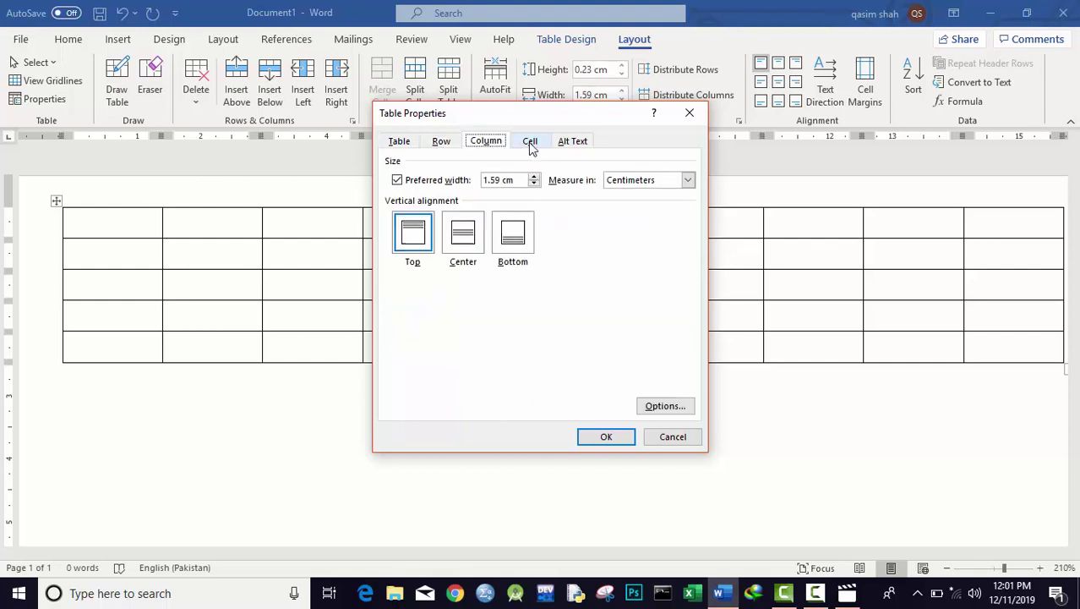
left_click(563, 144)
left_click(689, 112)
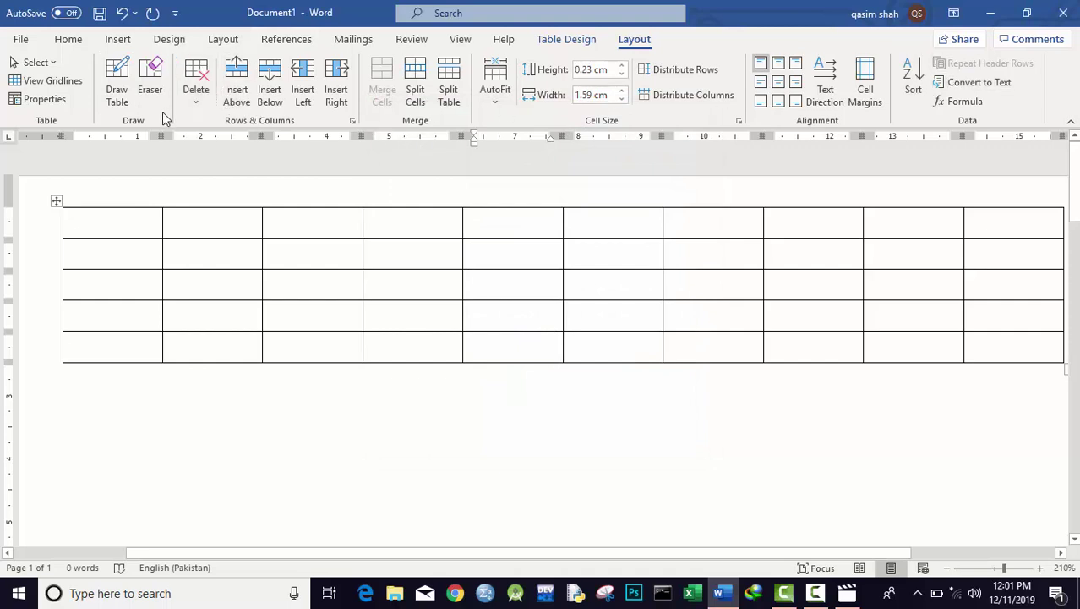
- Draw a horizontal and a vertical border inside row 1's third cell with Draw Table
left_click(119, 96)
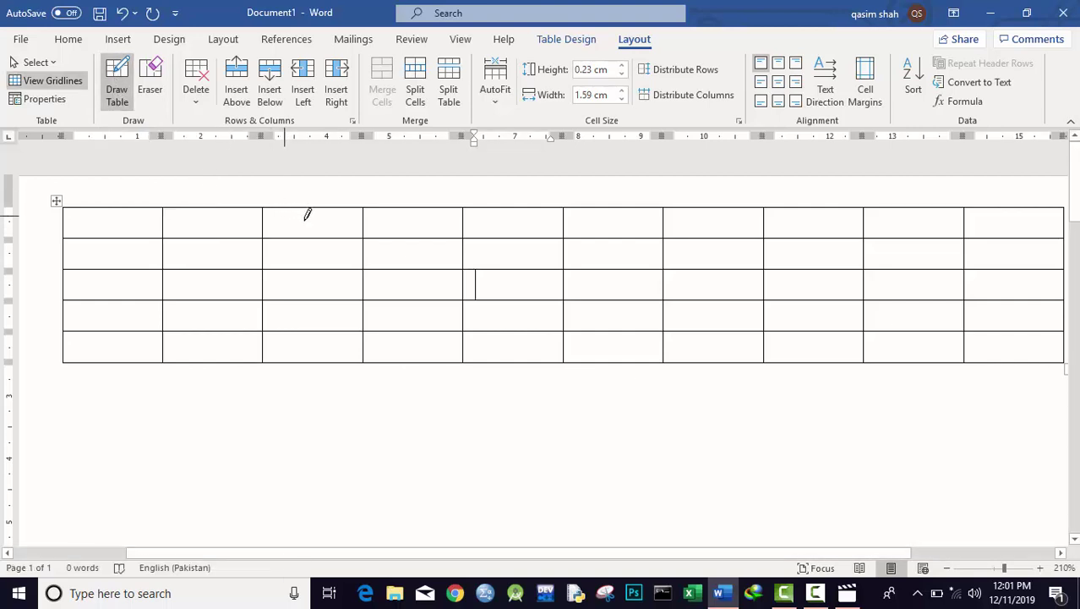
left_click_drag(267, 218, 355, 222)
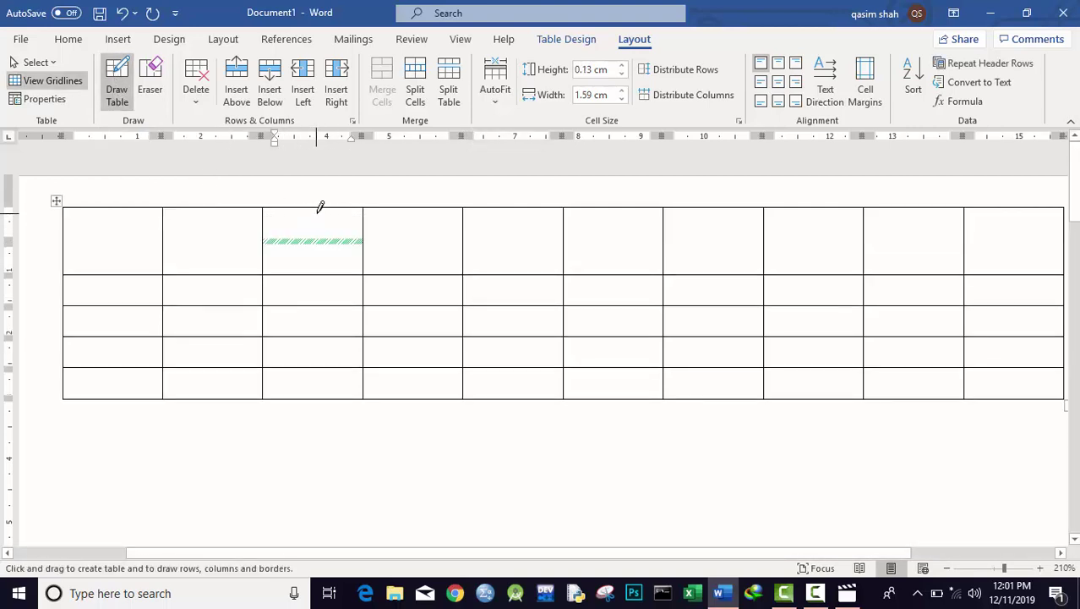
left_click_drag(315, 208, 315, 262)
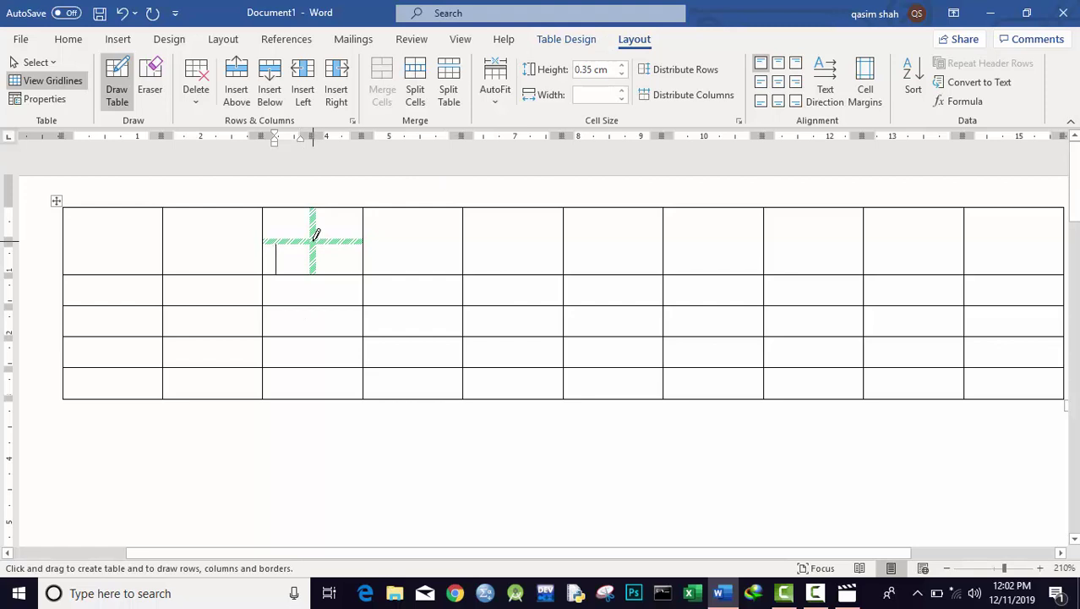
- Set the border pen to a thin single black ½ pt line
left_click(570, 39)
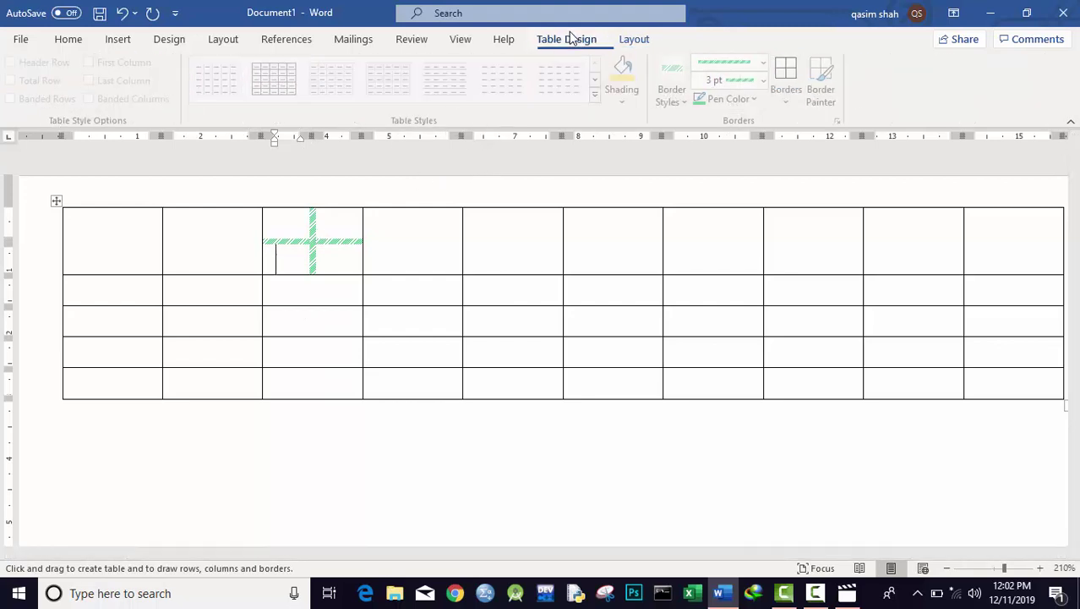
left_click(769, 63)
left_click_drag(772, 168, 773, 88)
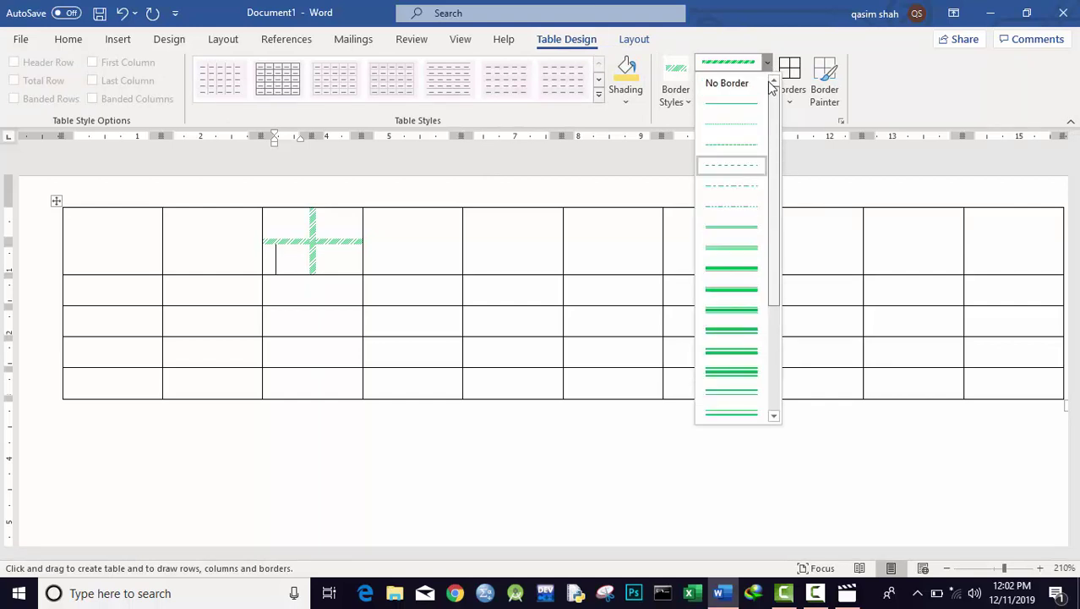
left_click(747, 108)
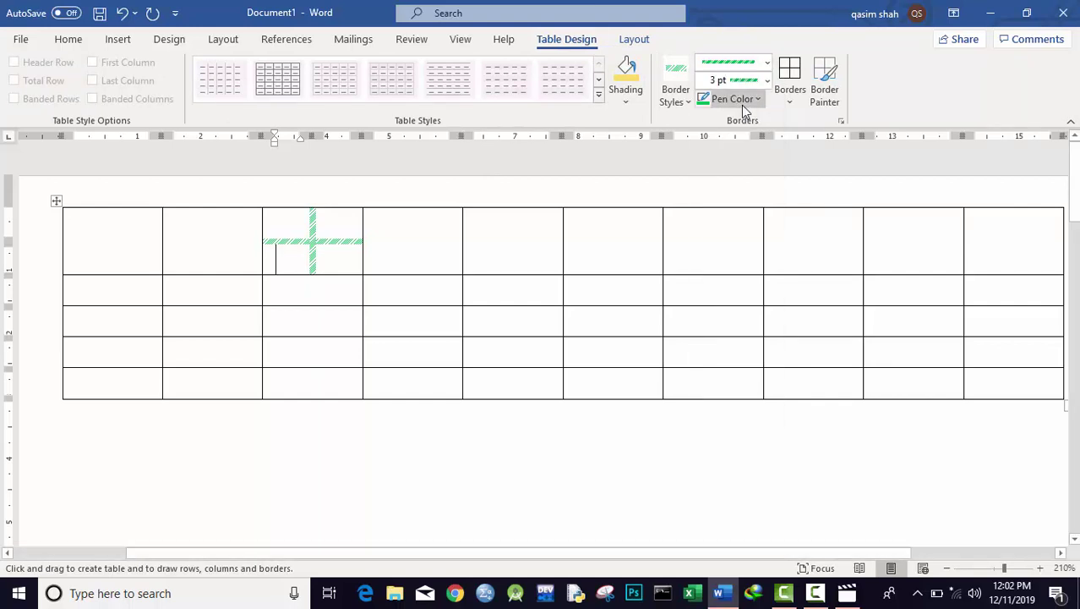
left_click(675, 98)
left_click(660, 149)
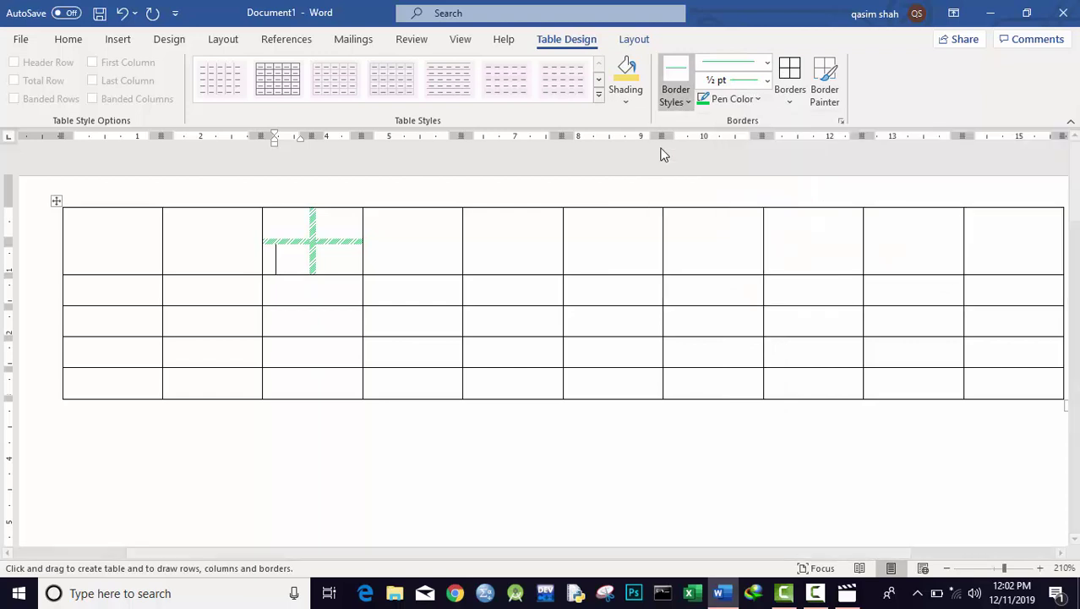
- Draw three more vertical partitions splitting the third column's upper cells
left_click(312, 235)
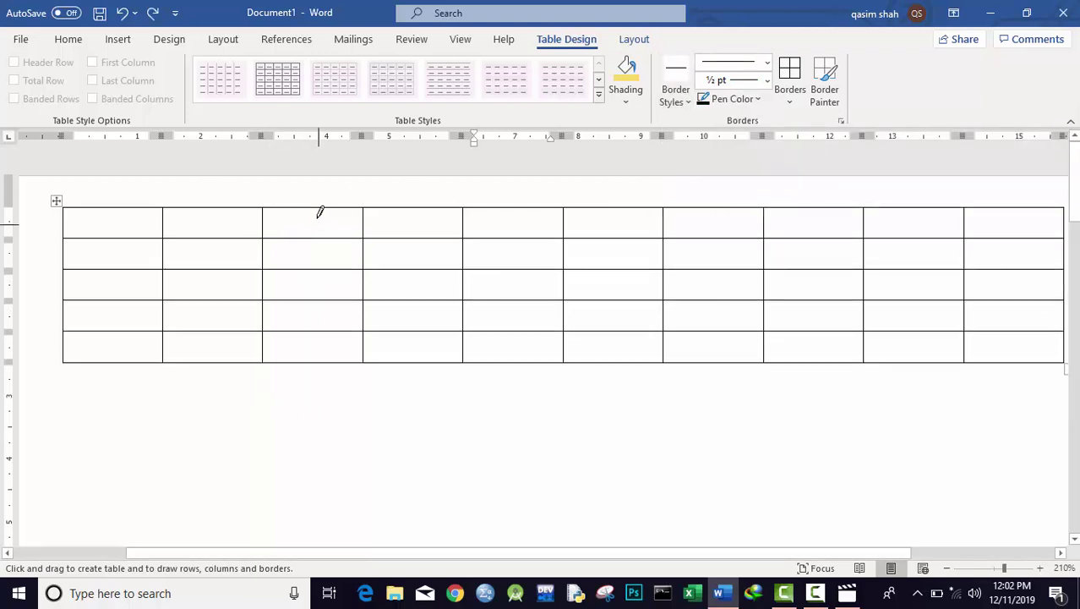
mouse_move(298, 214)
left_mouse_down()
mouse_move(327, 228)
mouse_move(309, 245)
left_mouse_up()
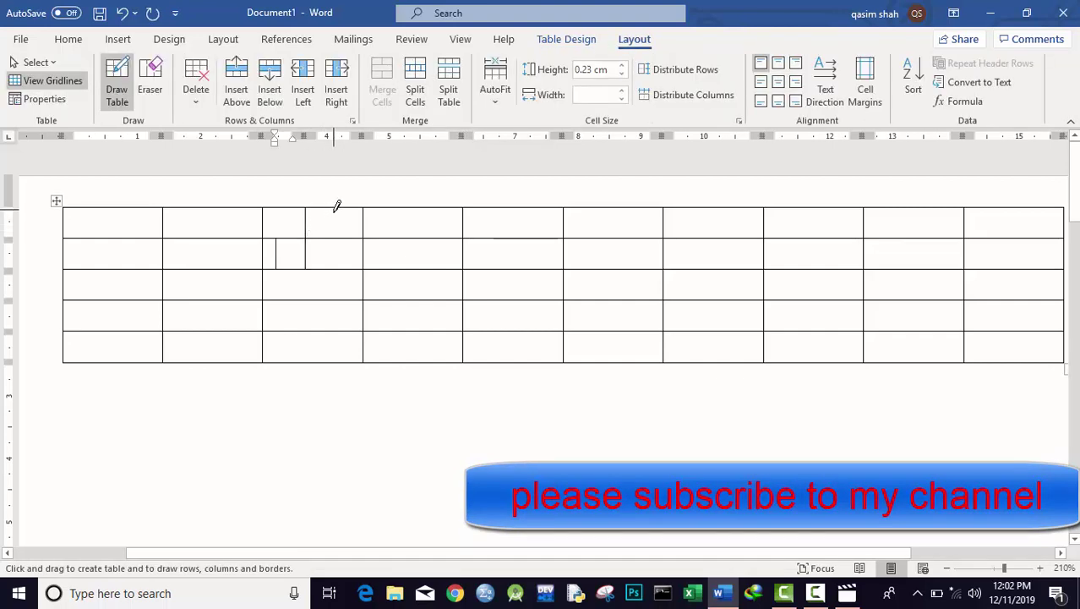
left_click_drag(335, 207, 334, 266)
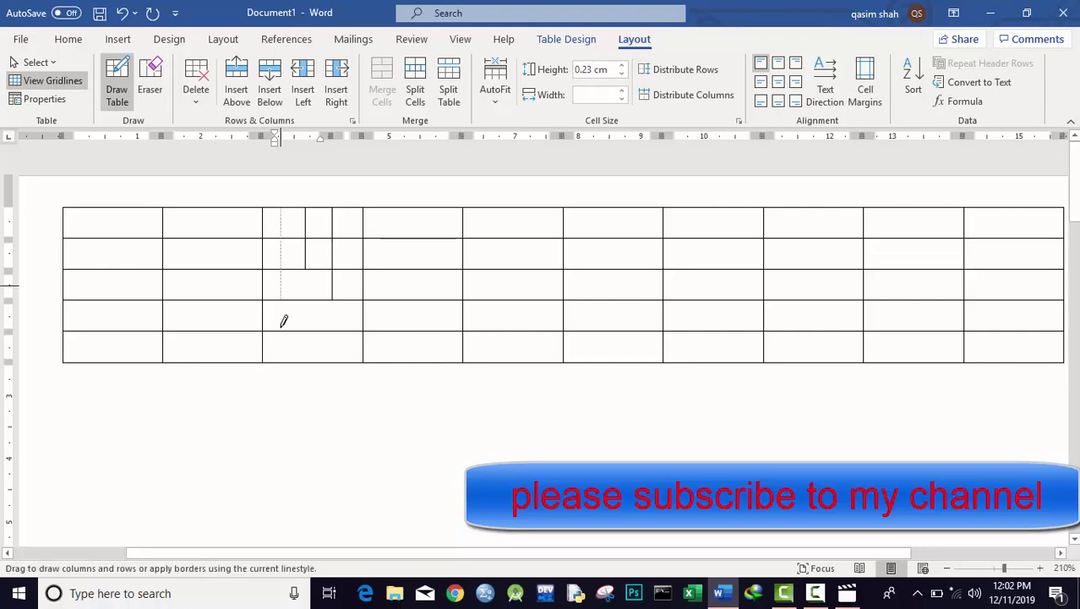
left_click_drag(367, 282, 345, 267)
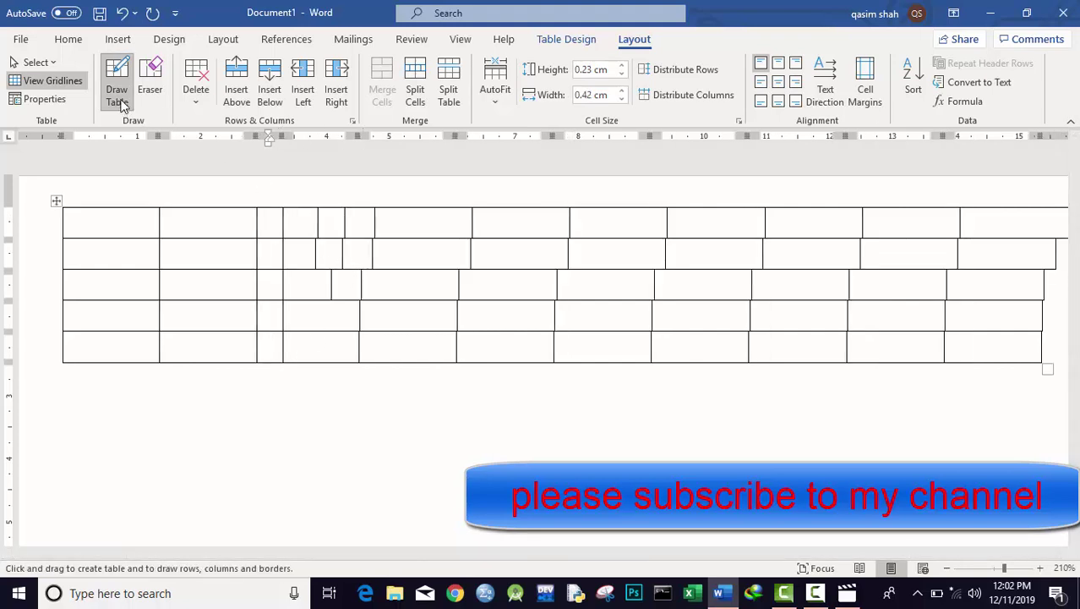
left_click(157, 80)
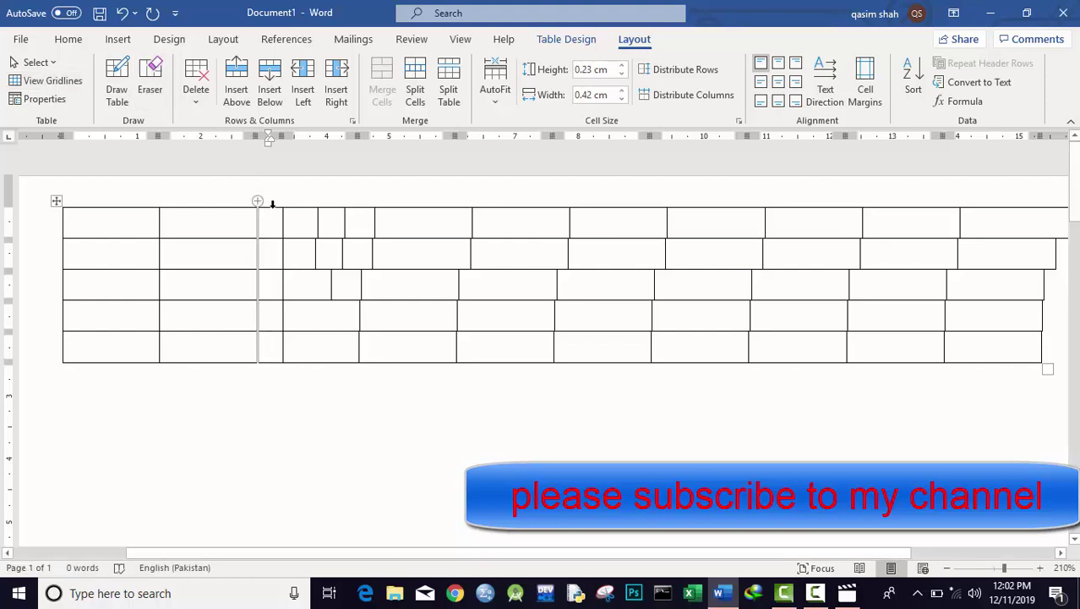
left_click(149, 80)
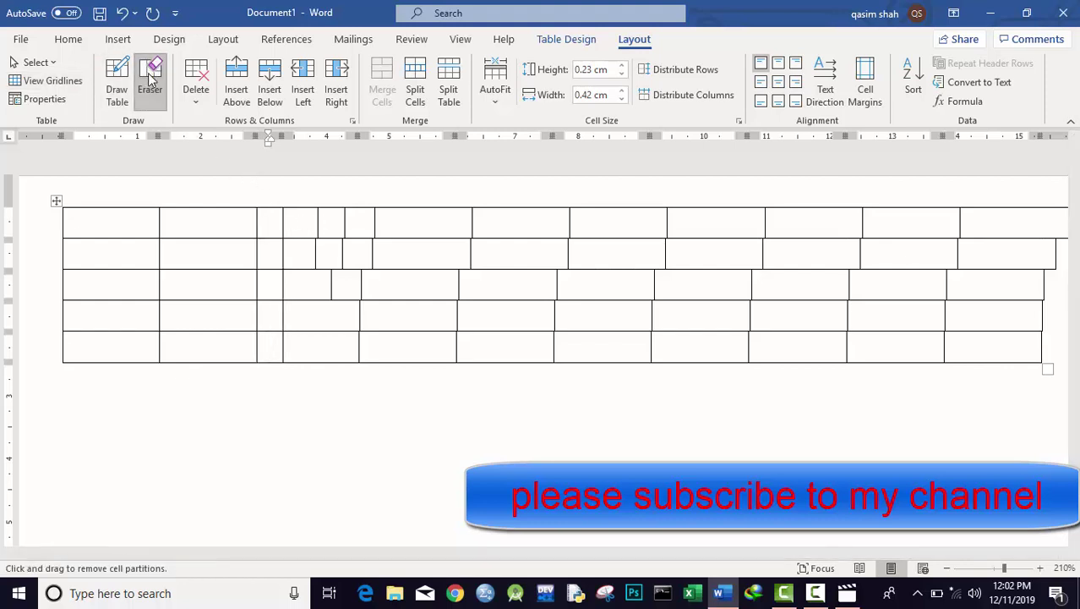
left_click(315, 229)
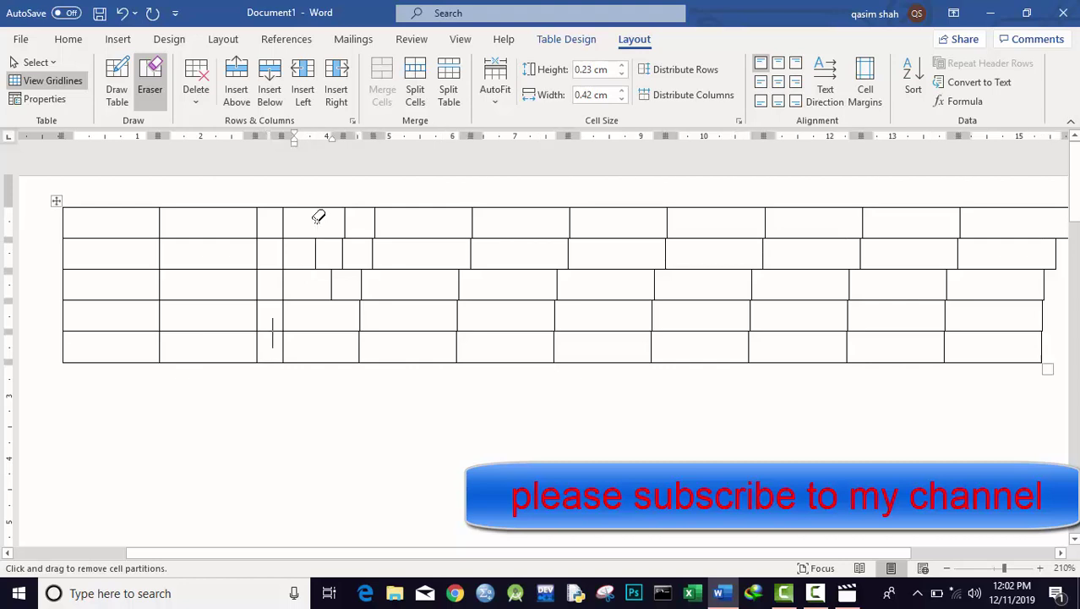
left_click(373, 221)
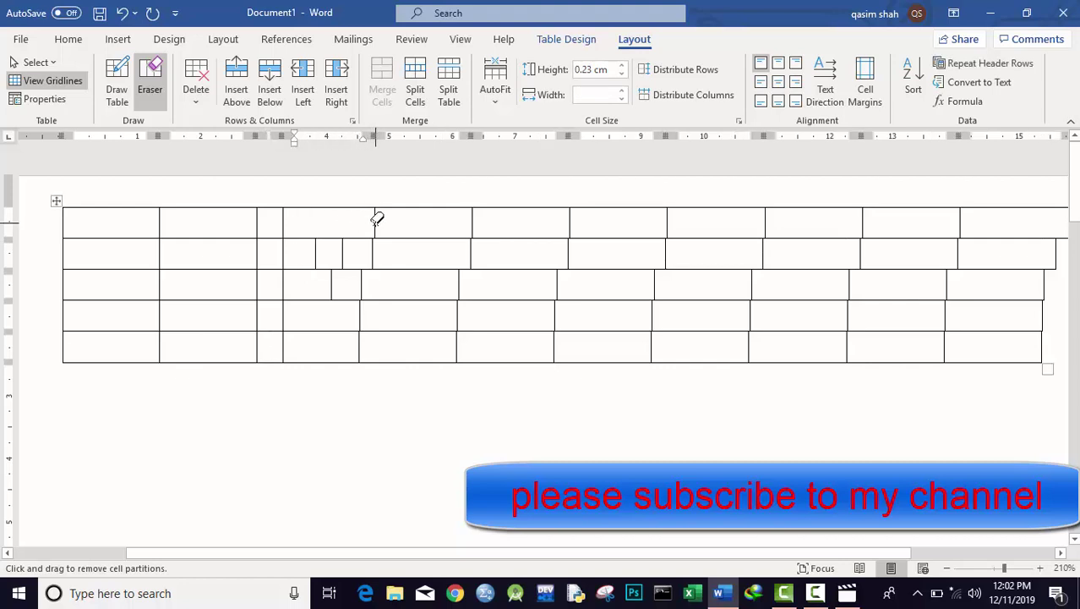
left_click_drag(368, 248, 314, 248)
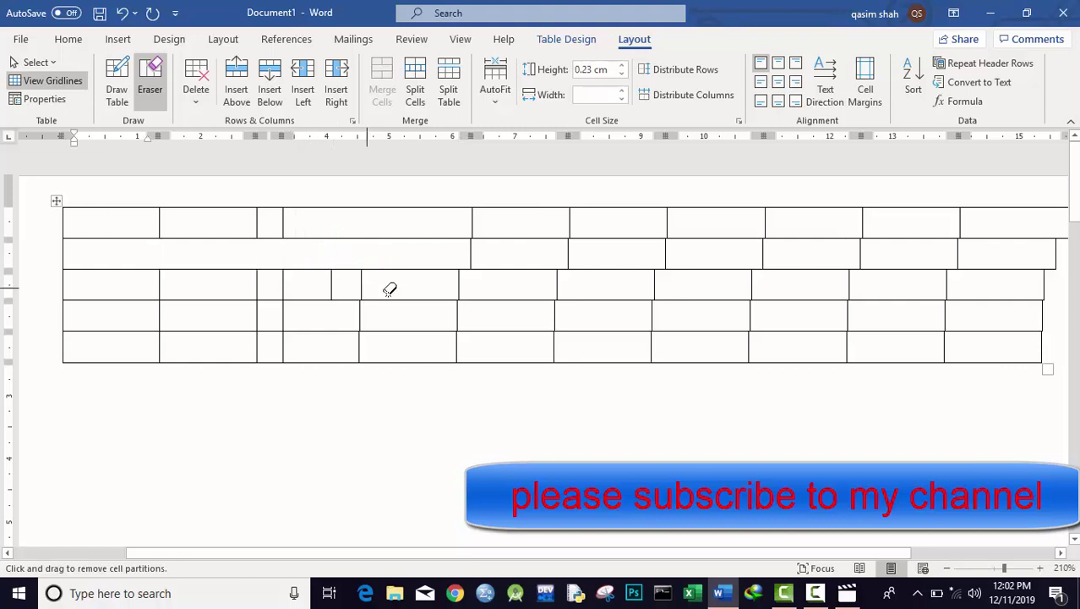
left_click(332, 272)
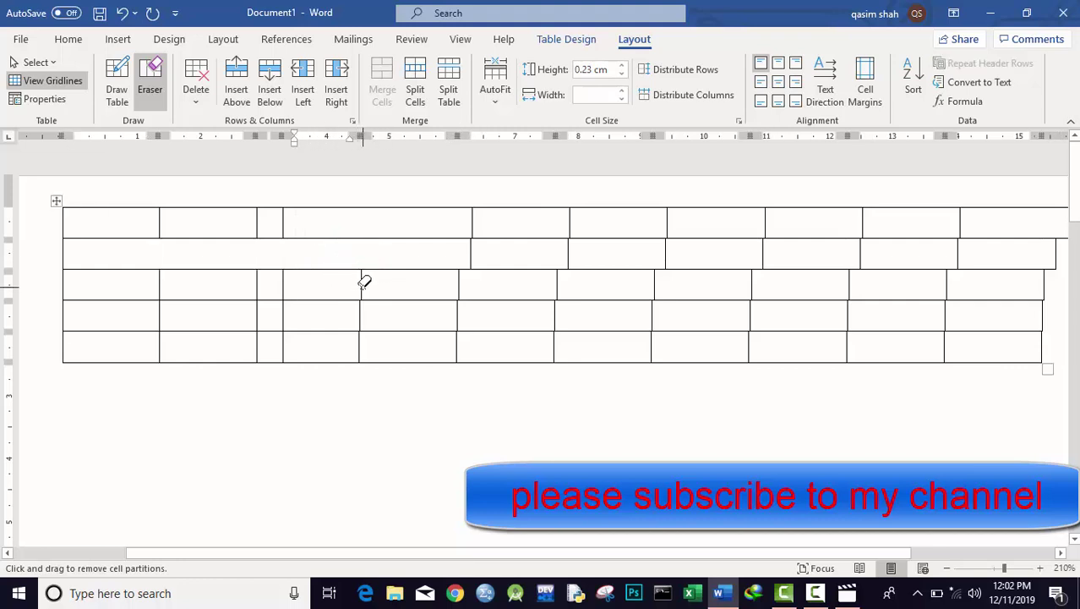
left_click(362, 314)
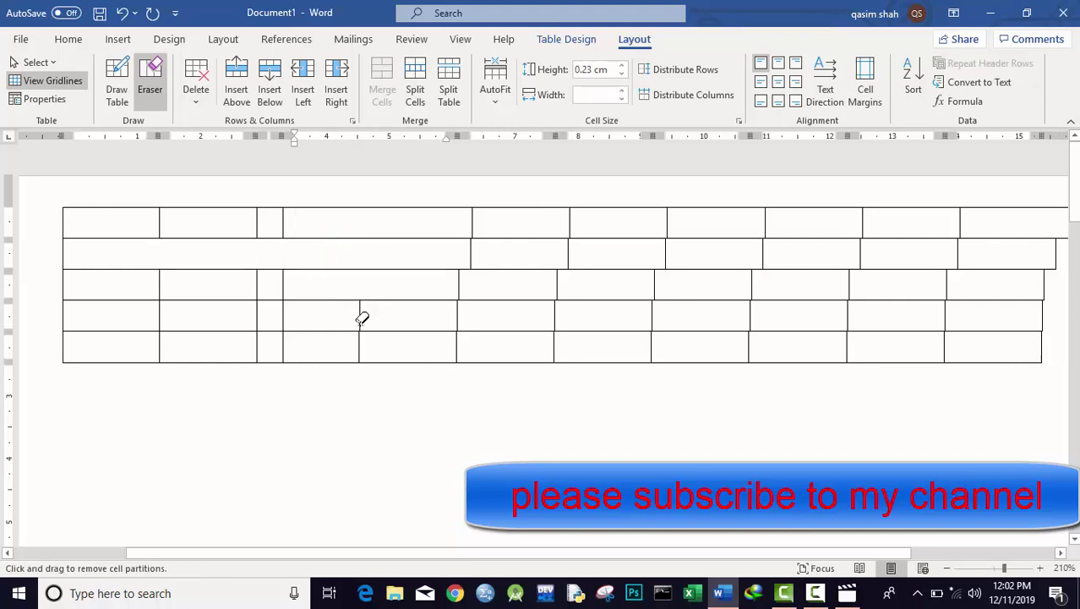
left_click(375, 267)
left_click(375, 236)
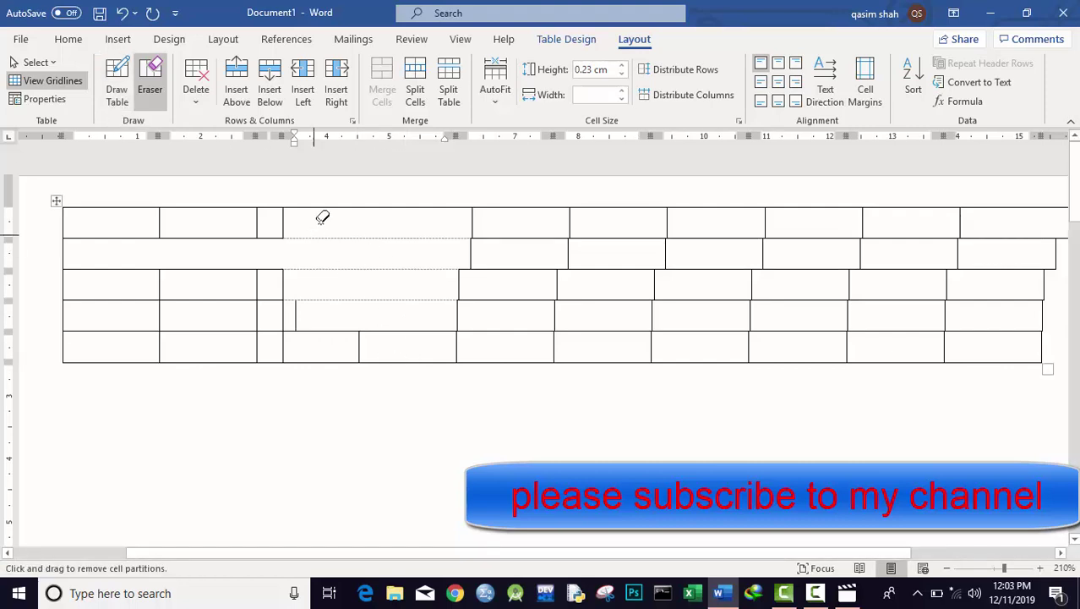
left_click(38, 80)
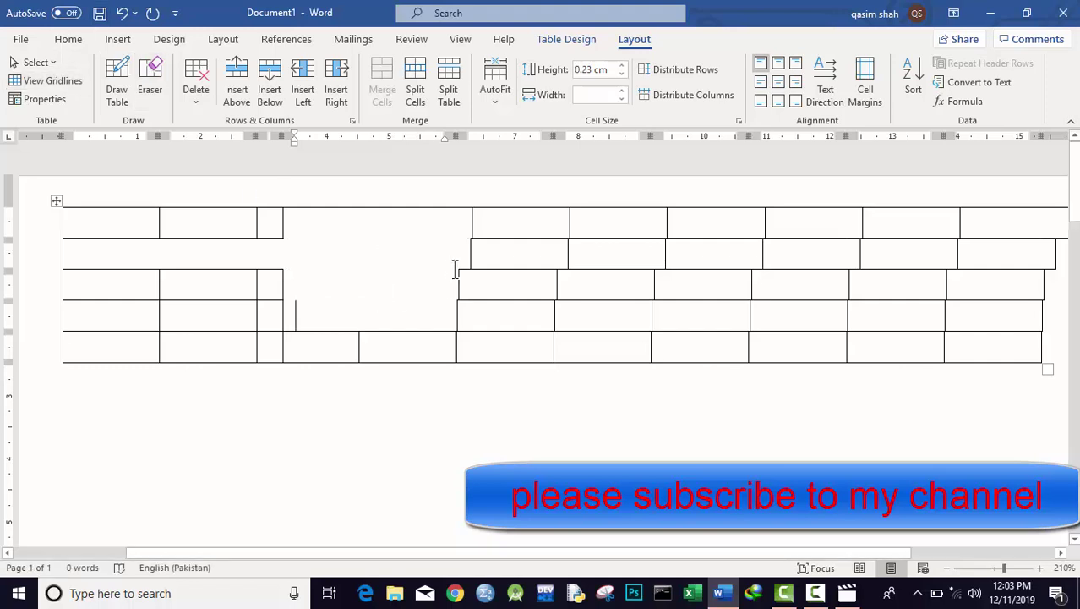
left_click(150, 80)
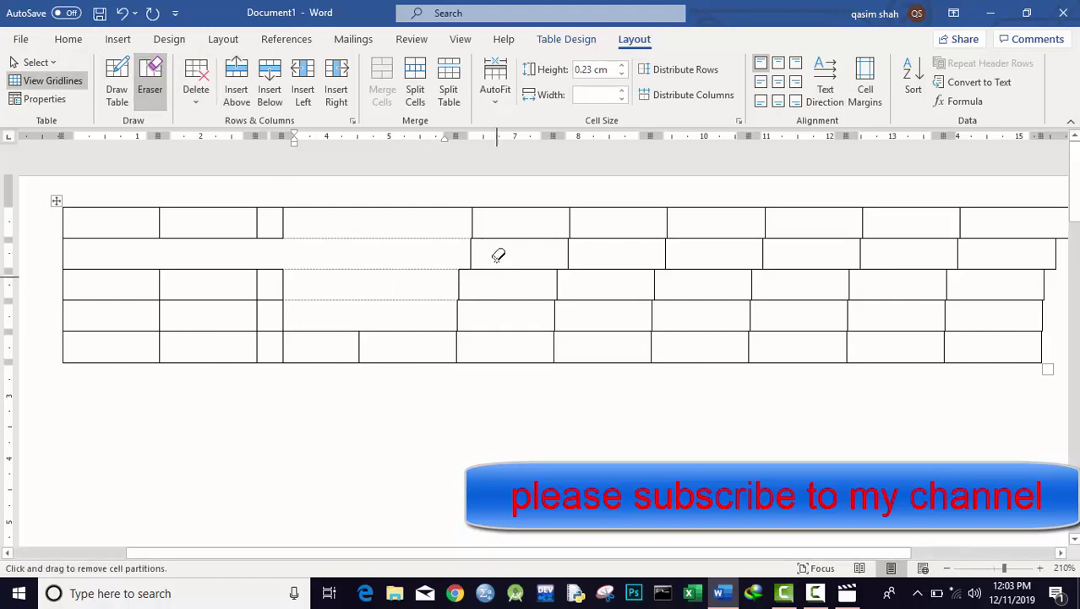
left_click_drag(504, 223, 509, 358)
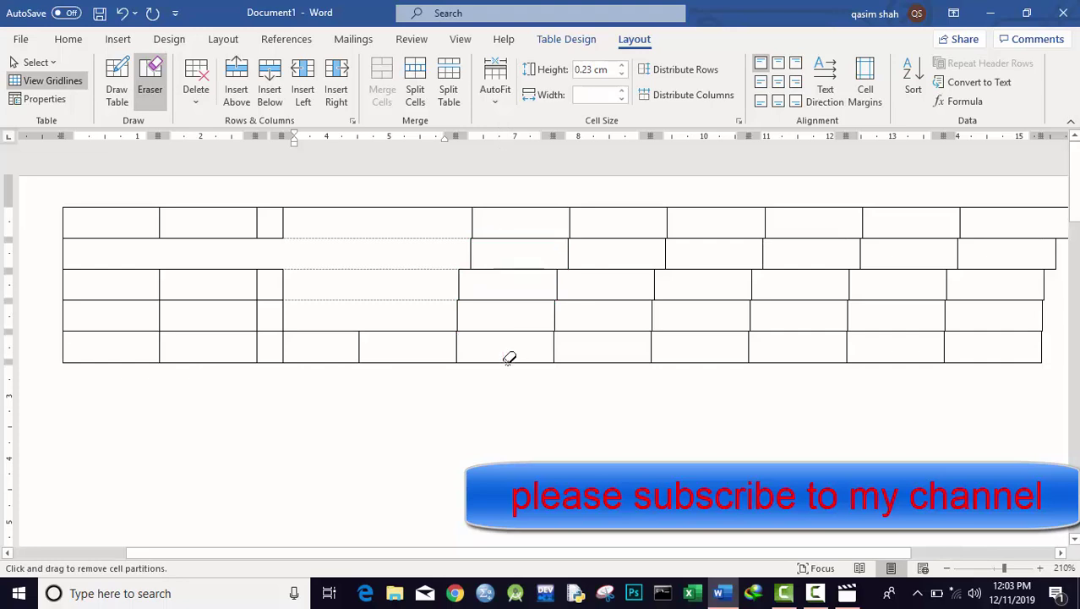
left_click_drag(496, 217, 486, 222)
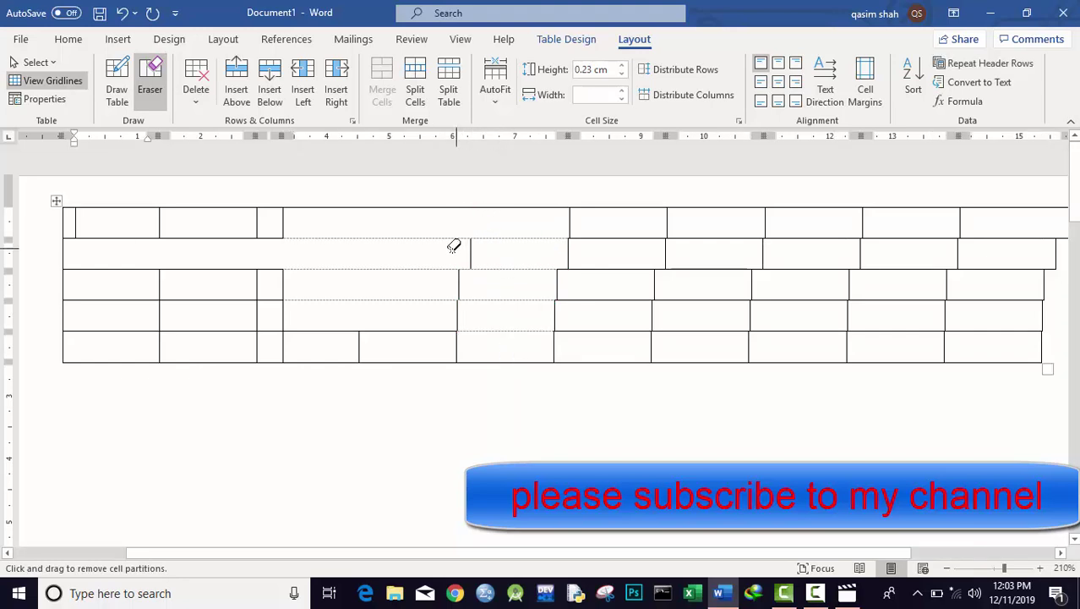
left_click(470, 253)
left_click_drag(459, 284, 455, 321)
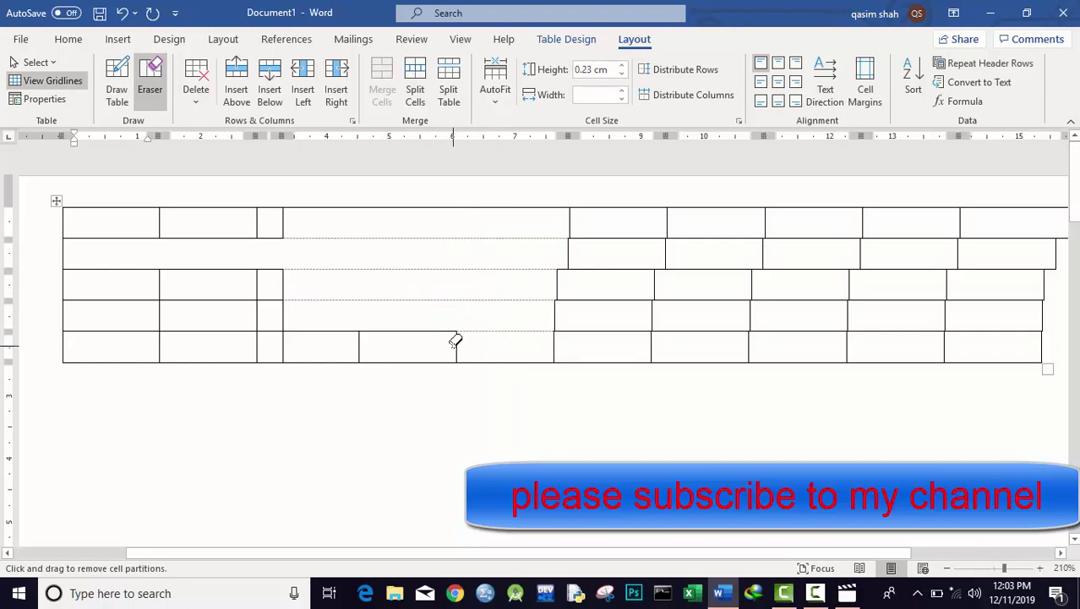
left_click(453, 342)
key("ctrl+z")
key("ctrl+z")
key("ctrl+z")
key("ctrl+z")
key("ctrl+z")
key("ctrl+z")
key("ctrl+z")
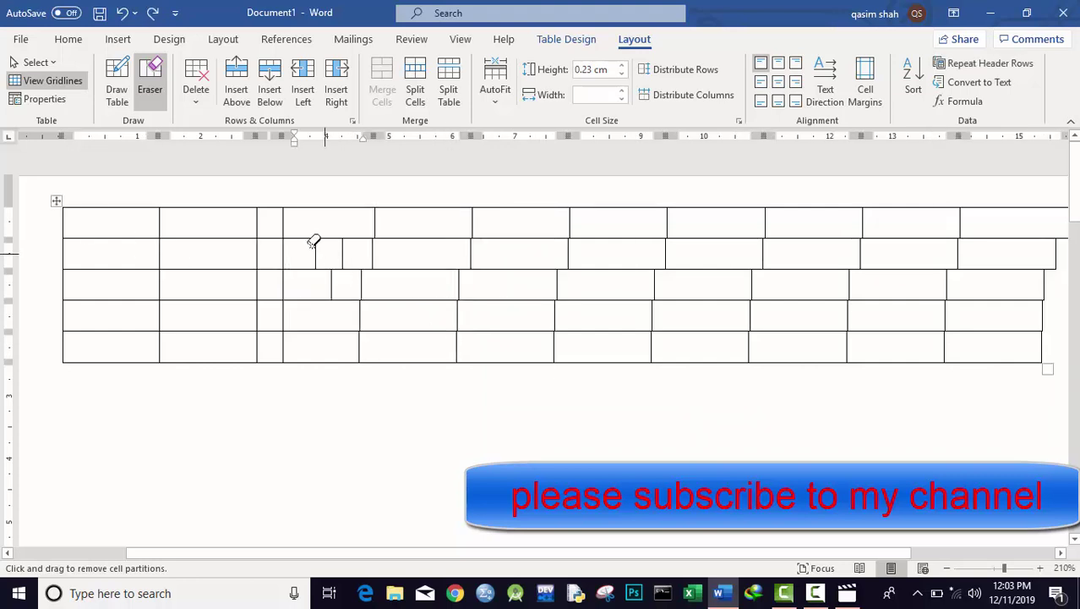
key("ctrl+z")
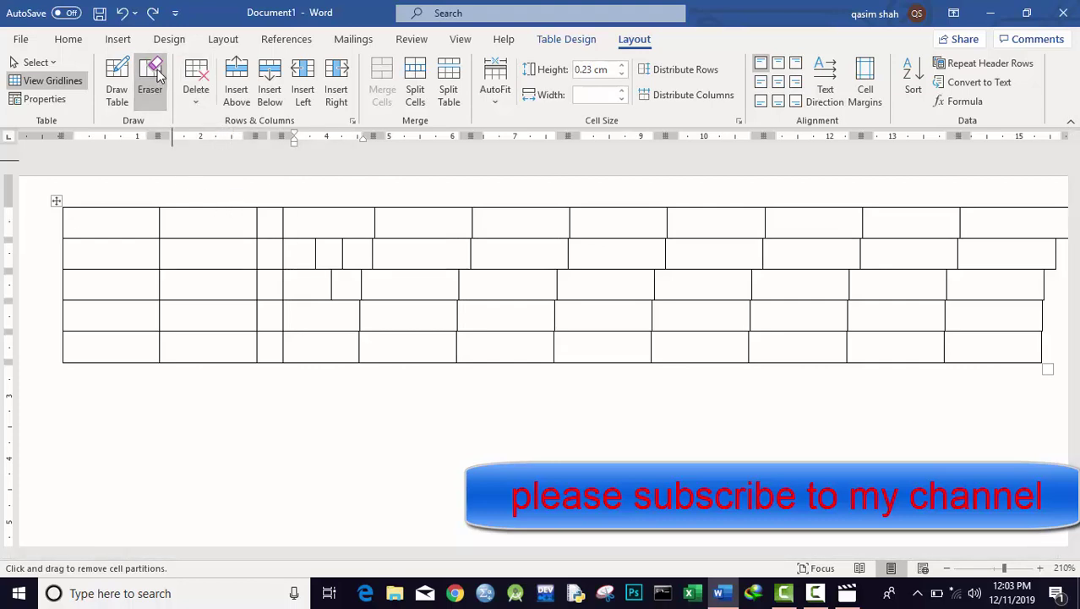
left_click(151, 85)
left_click(194, 219)
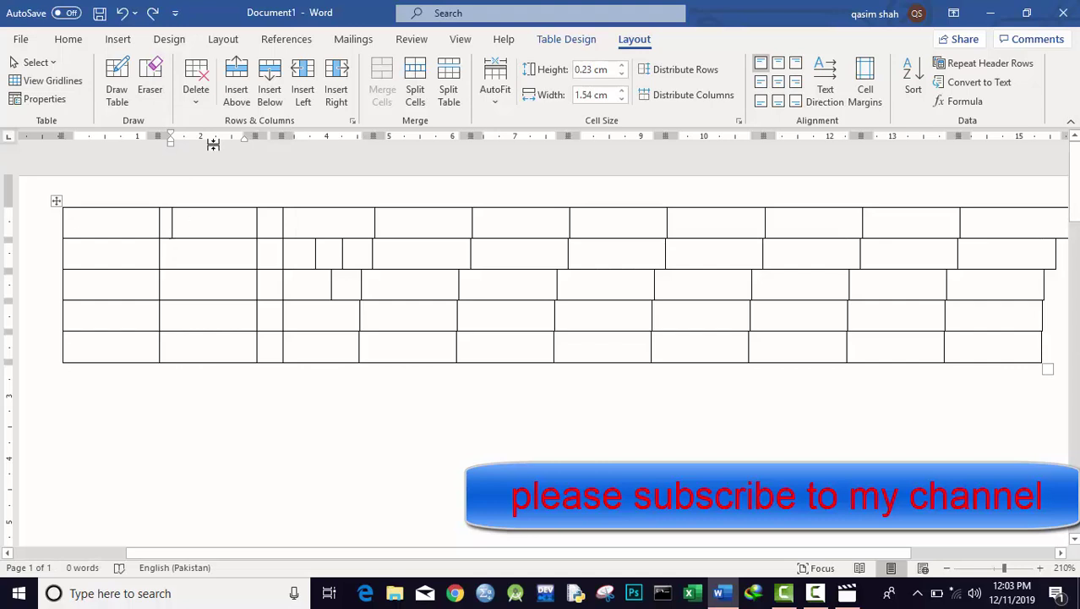
- Delete the narrow column, then delete the second row via Delete Cells with entire row
left_click(197, 91)
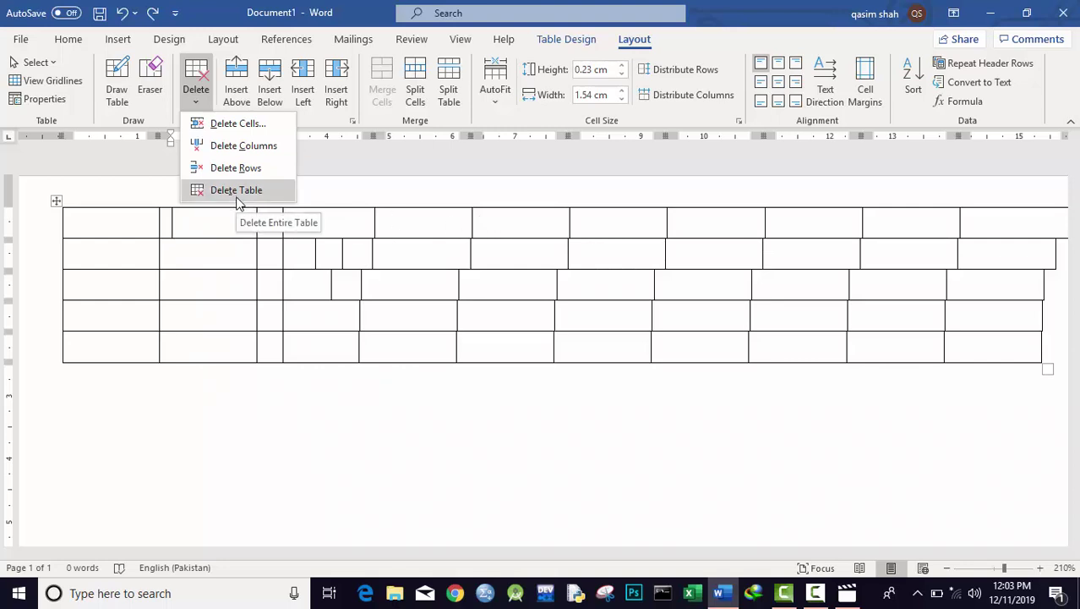
left_click(237, 150)
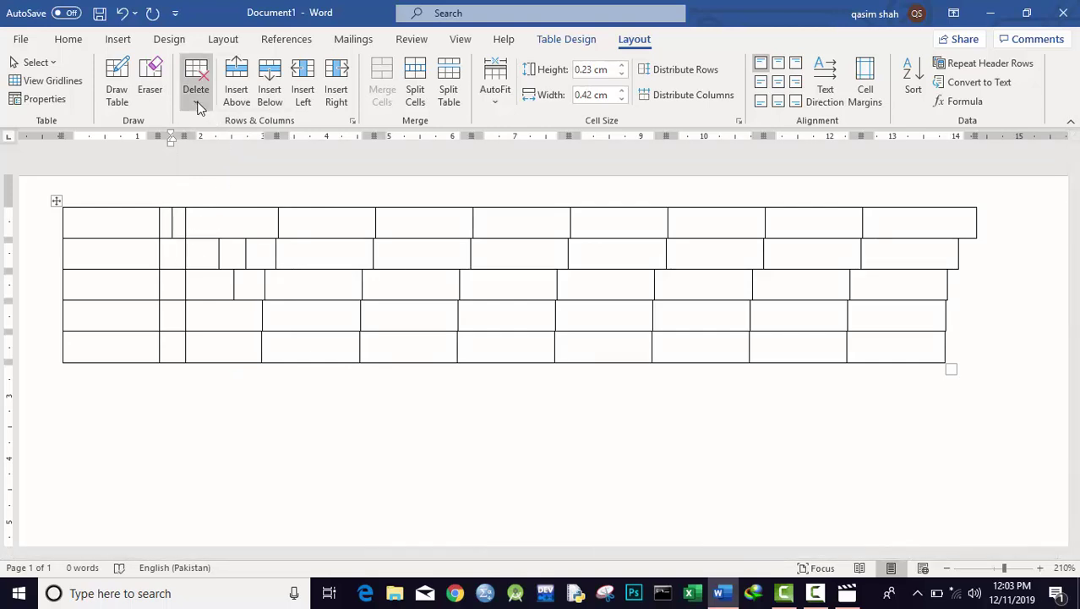
left_click(235, 248)
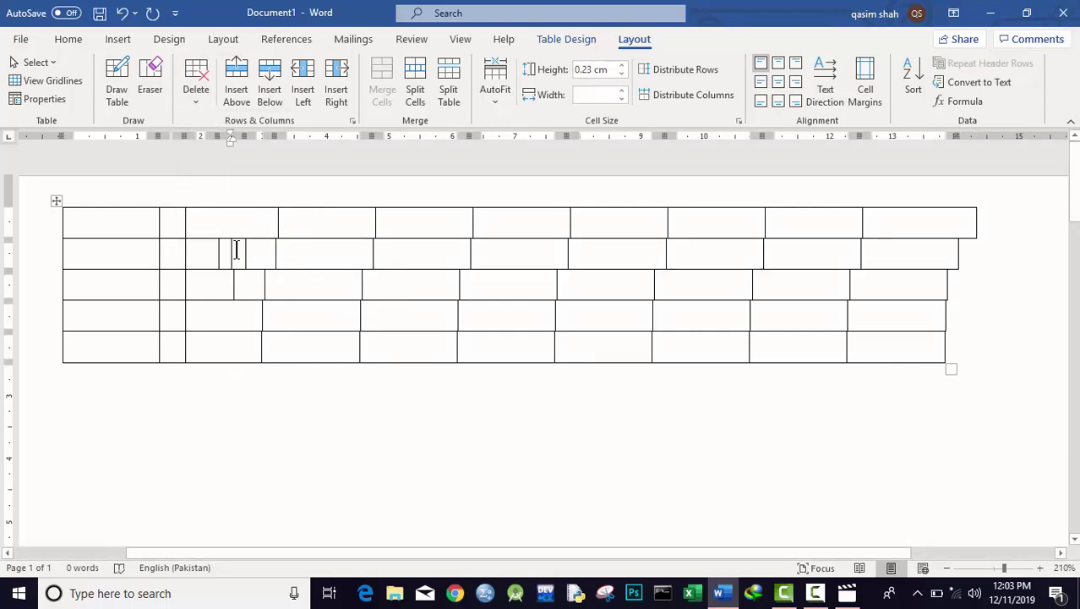
left_click(201, 110)
left_click(212, 121)
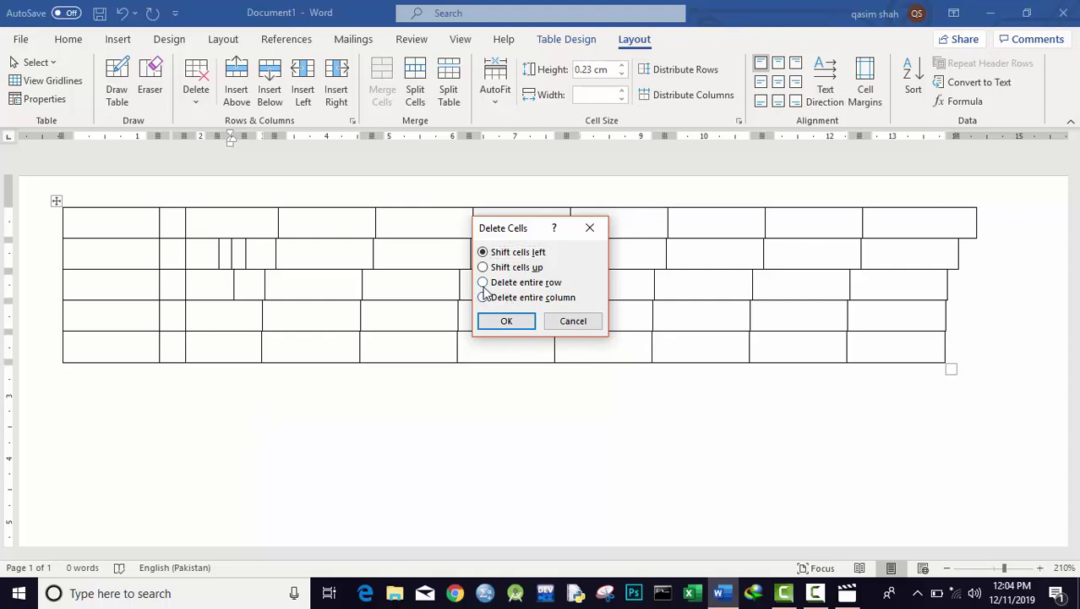
left_click(483, 283)
left_click(505, 321)
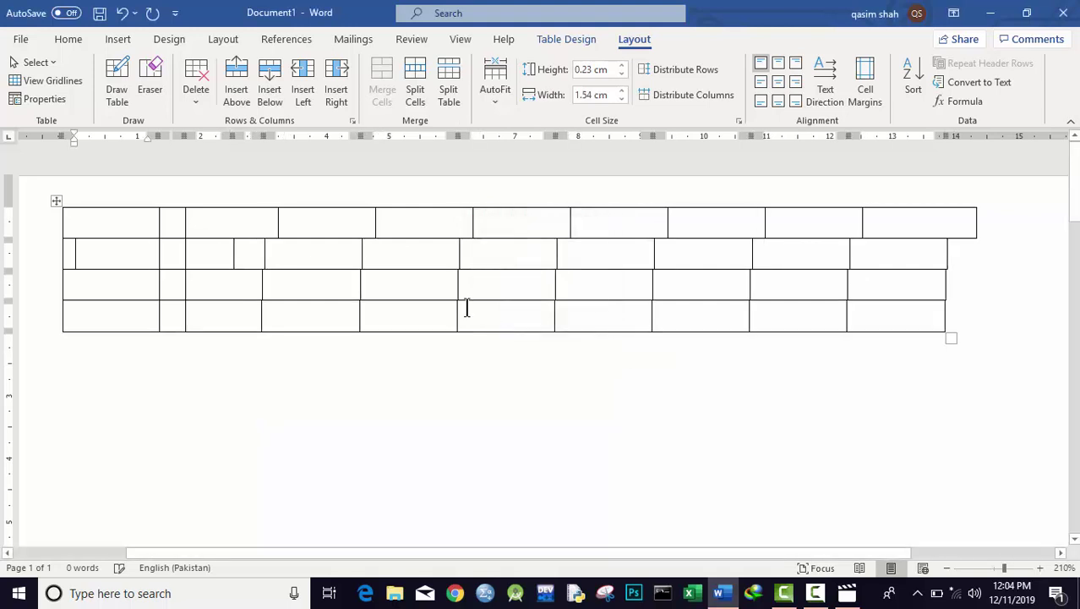
- Delete the table's first row
left_click(423, 224)
left_click(200, 105)
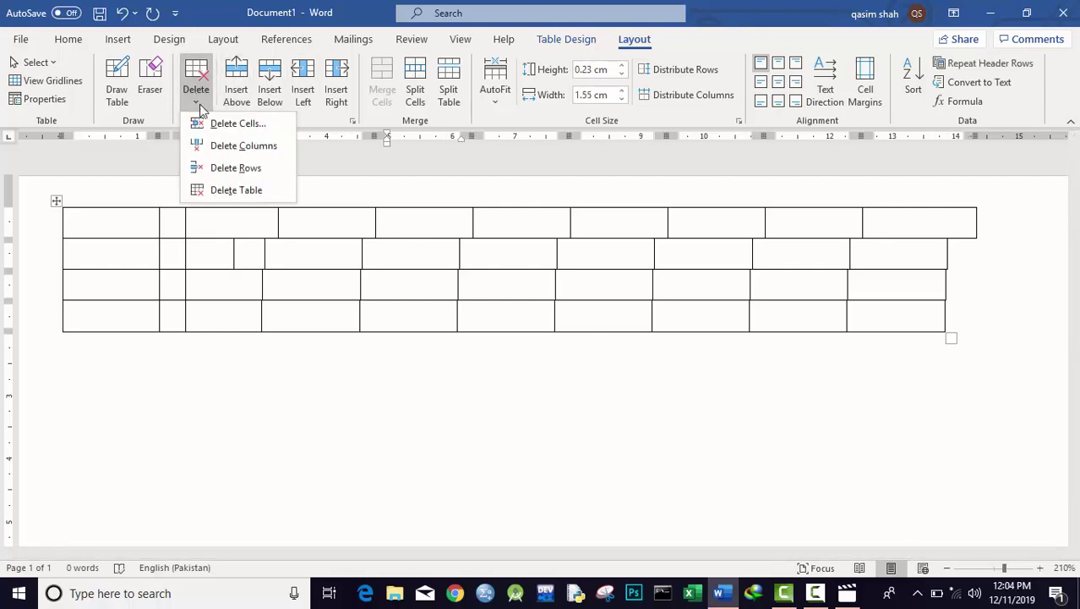
left_click(236, 167)
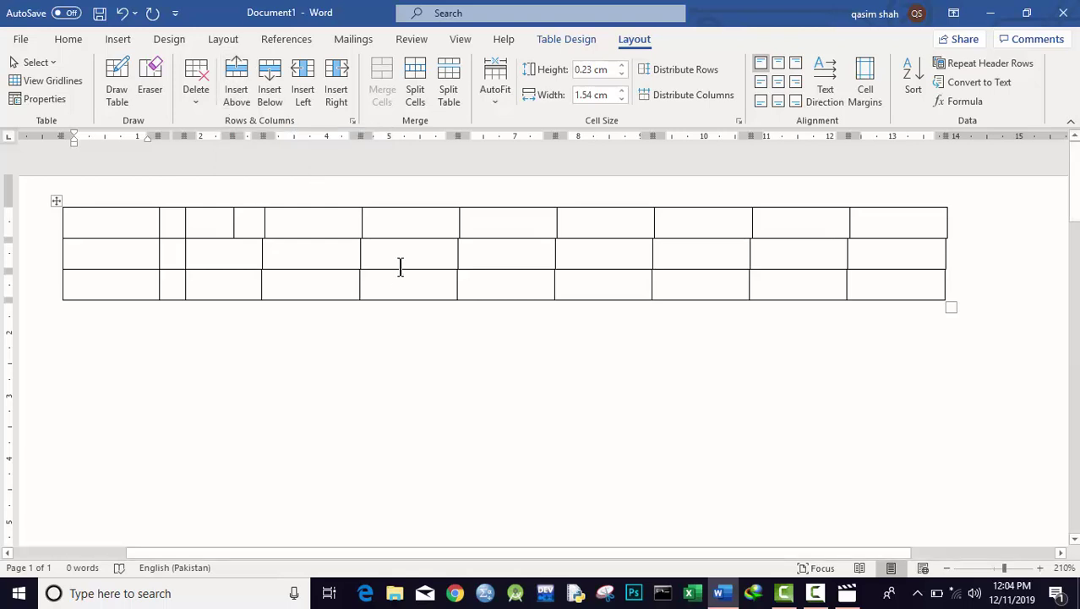
- Type a, b and d into one column's cells down the three rows, fixing the typo 'e'
left_click(328, 224)
type("a")
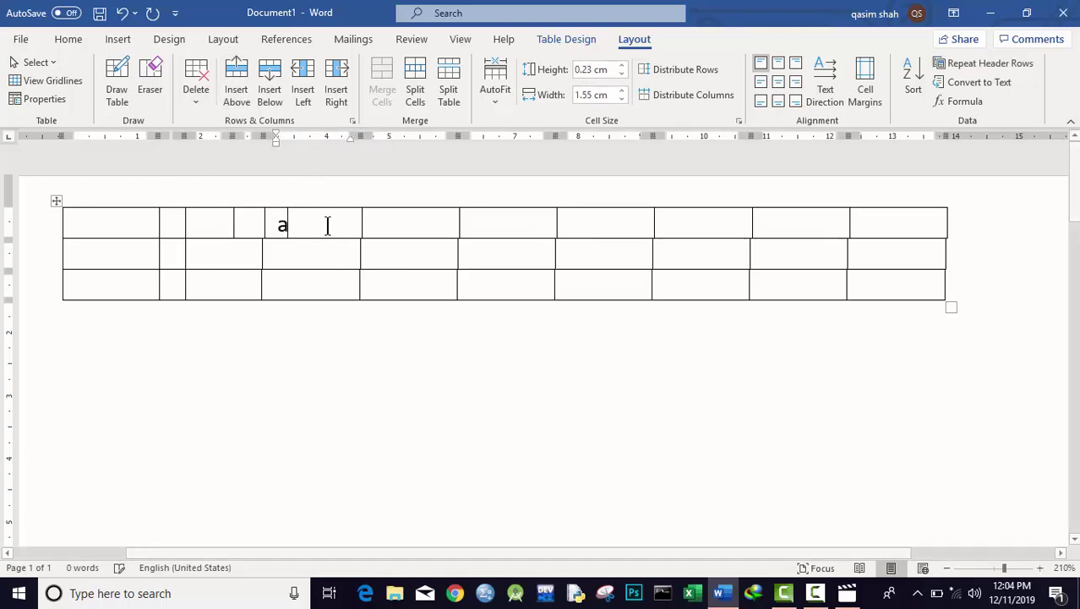
left_click(331, 262)
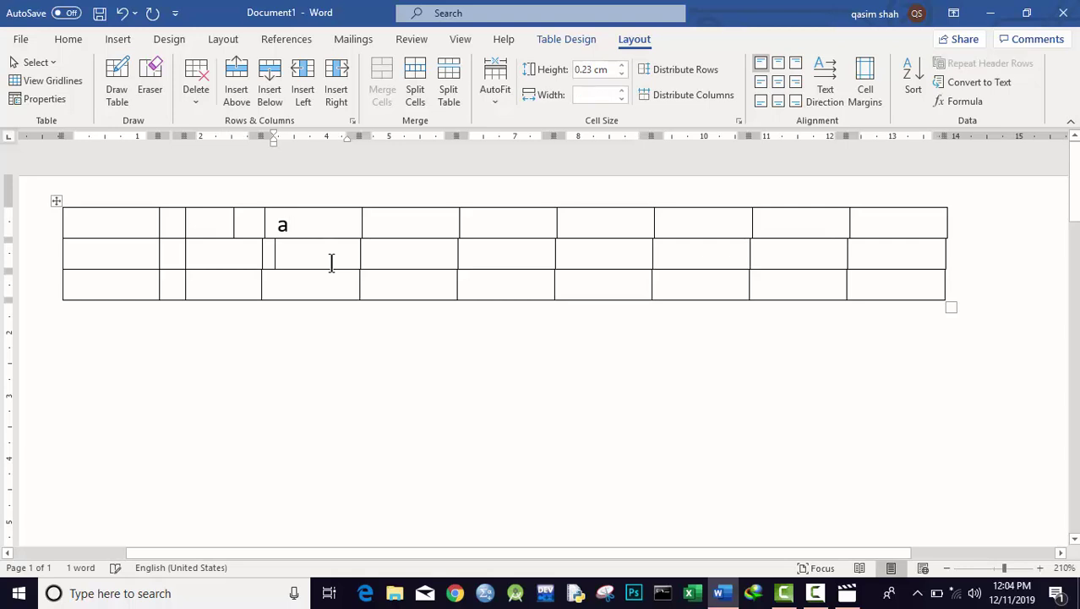
type("b")
left_click(331, 277)
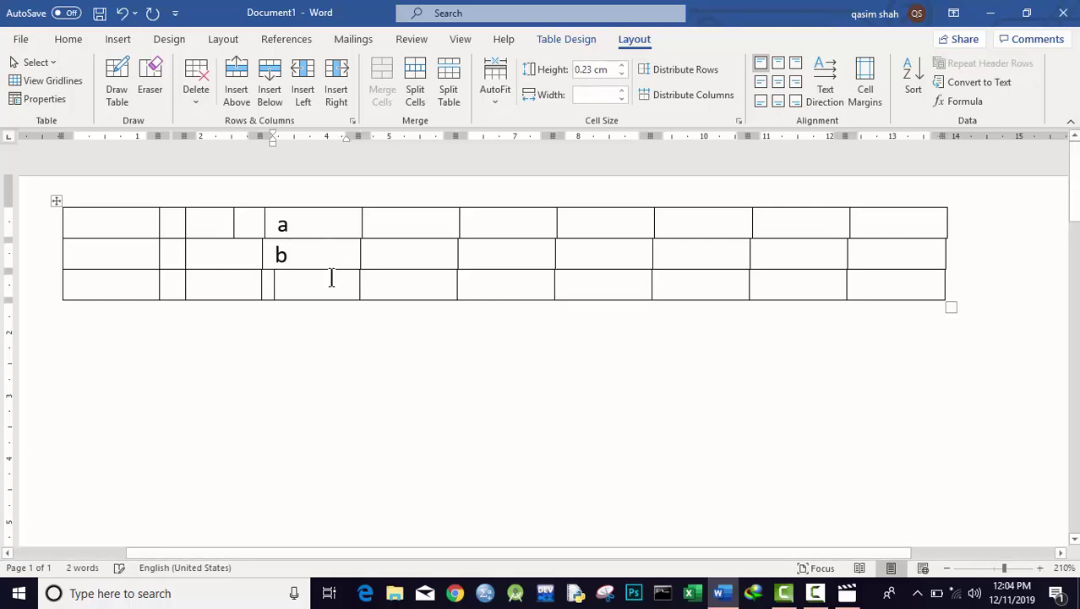
type("e")
key("BackSpace")
type("d")
left_click(299, 255)
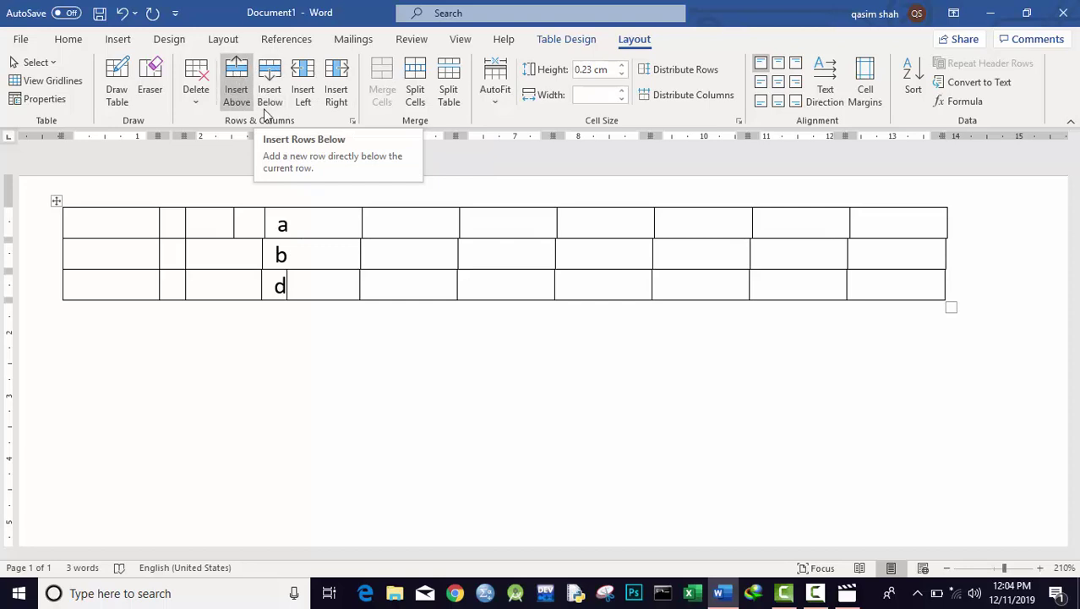
- Insert a row above the d row, typing 'ce', and a row below it, typing 'd'
left_click(292, 294)
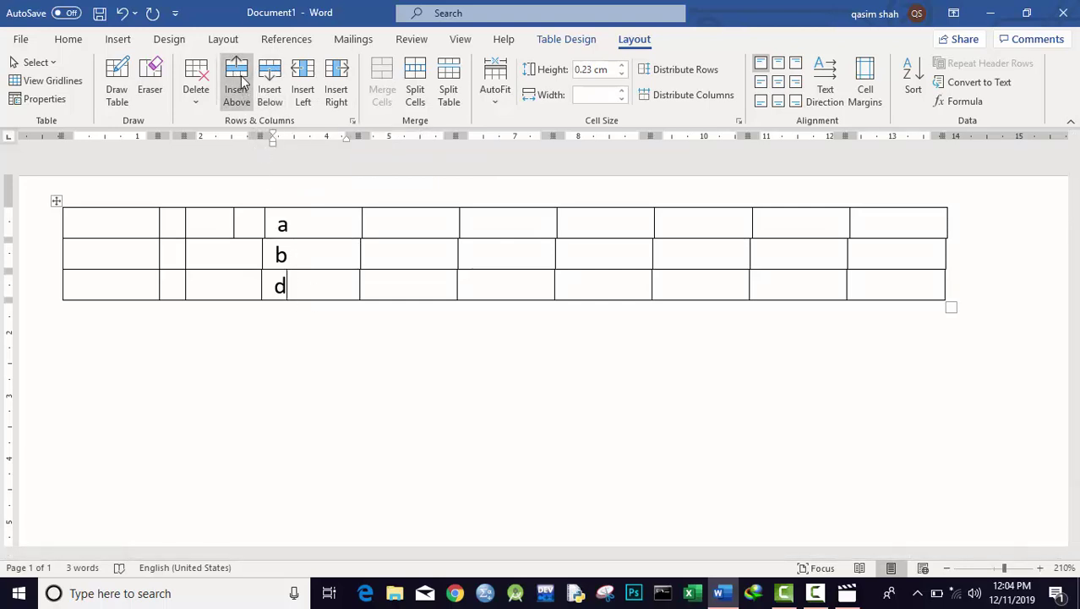
left_click(237, 89)
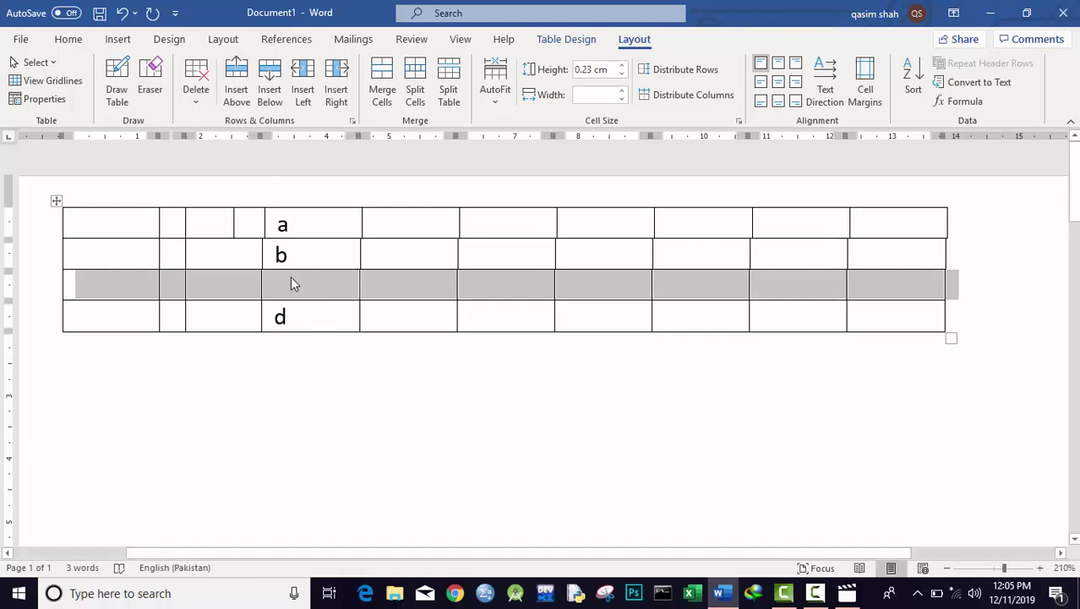
left_click(294, 286)
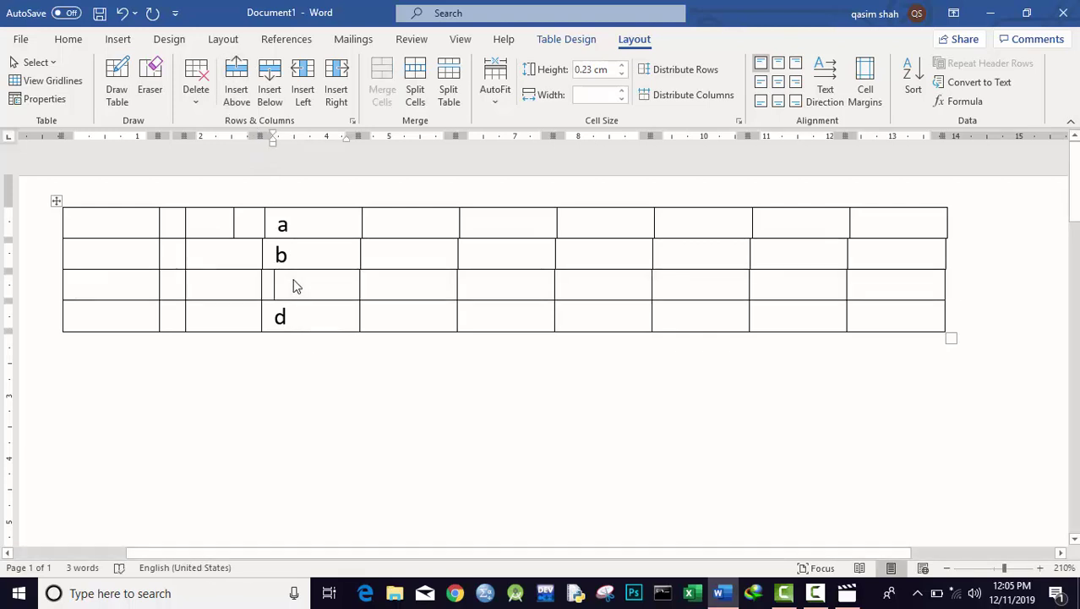
type("c")
type("e")
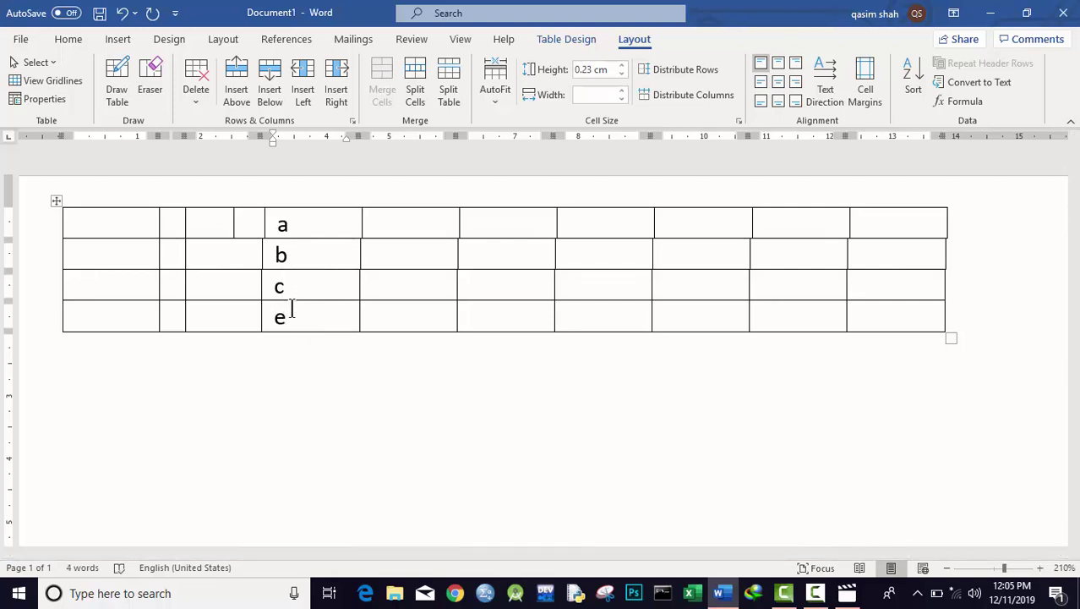
left_click(294, 286)
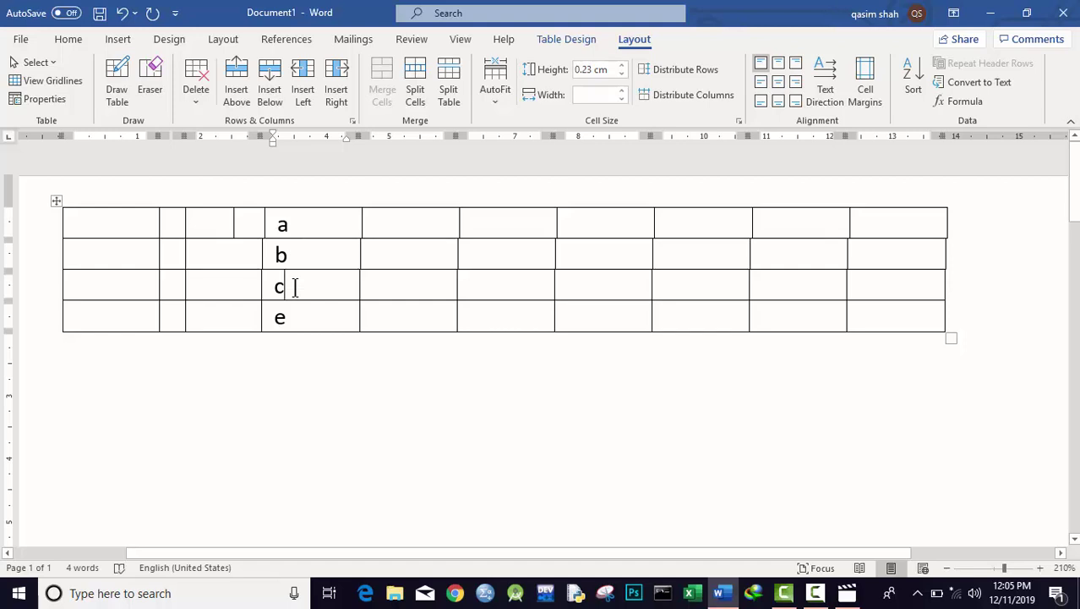
left_click(272, 87)
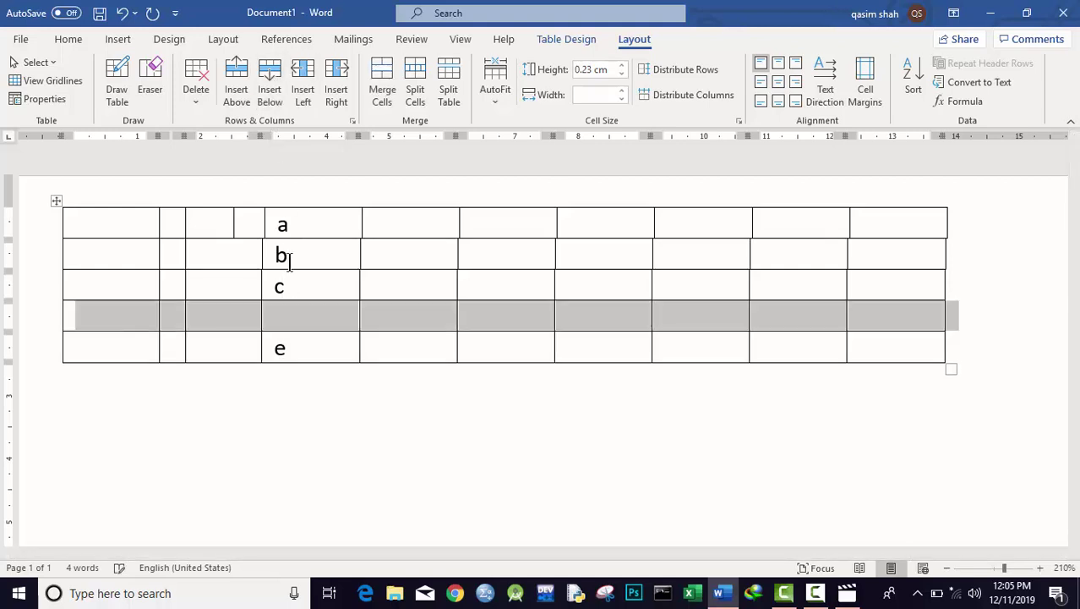
left_click(297, 316)
type("d")
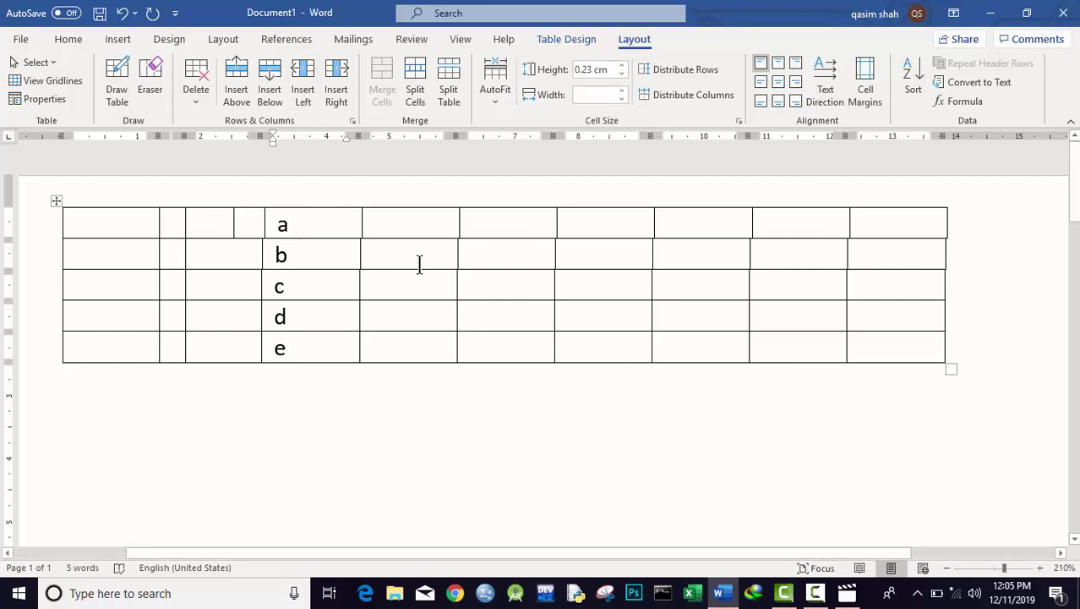
- Type b and d into the empty top-row cells to the right of a
left_click(408, 219)
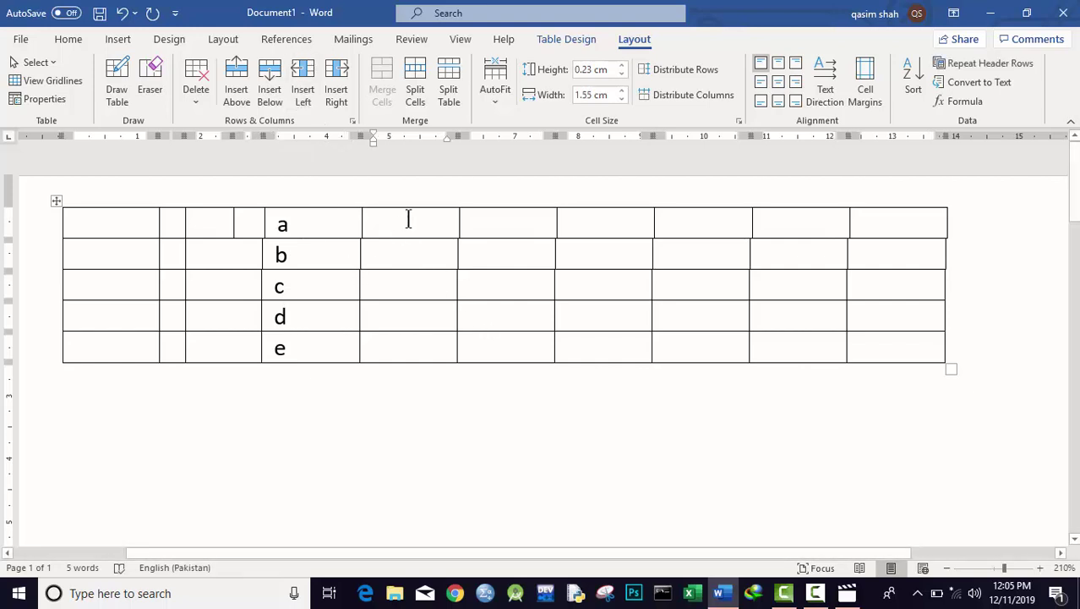
type("b")
left_click(530, 227)
type("d")
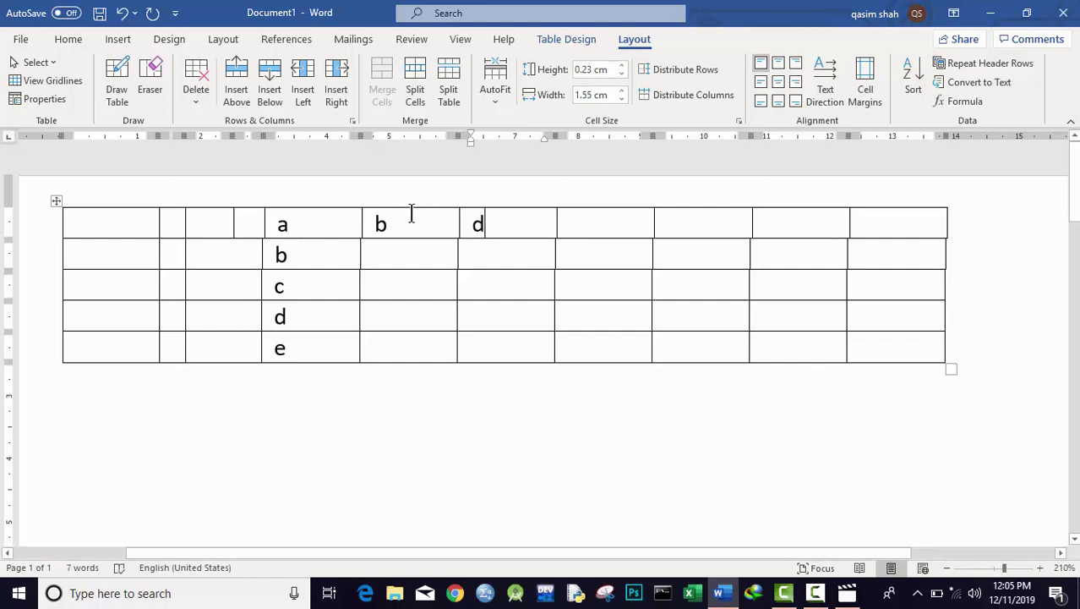
- Insert an empty column to the right of the b column
left_click(391, 223)
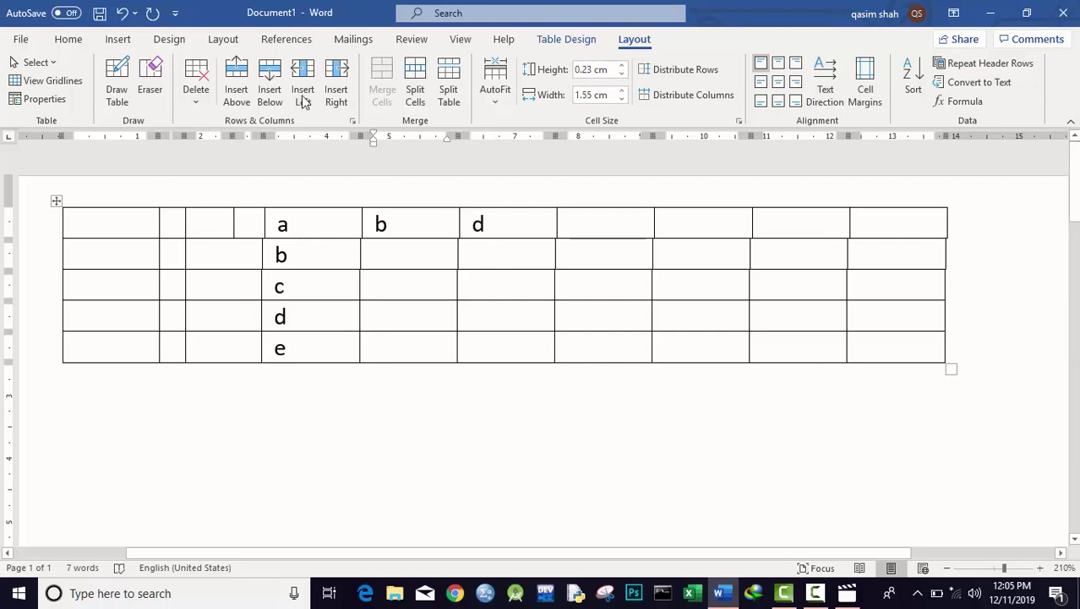
left_click(336, 85)
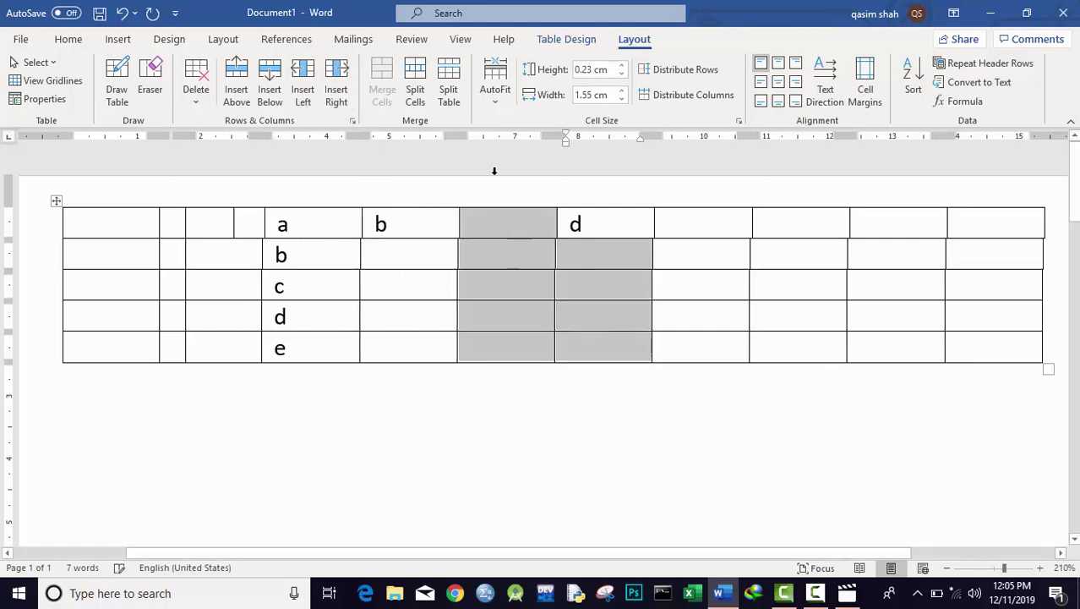
left_click(512, 200)
left_click(509, 211)
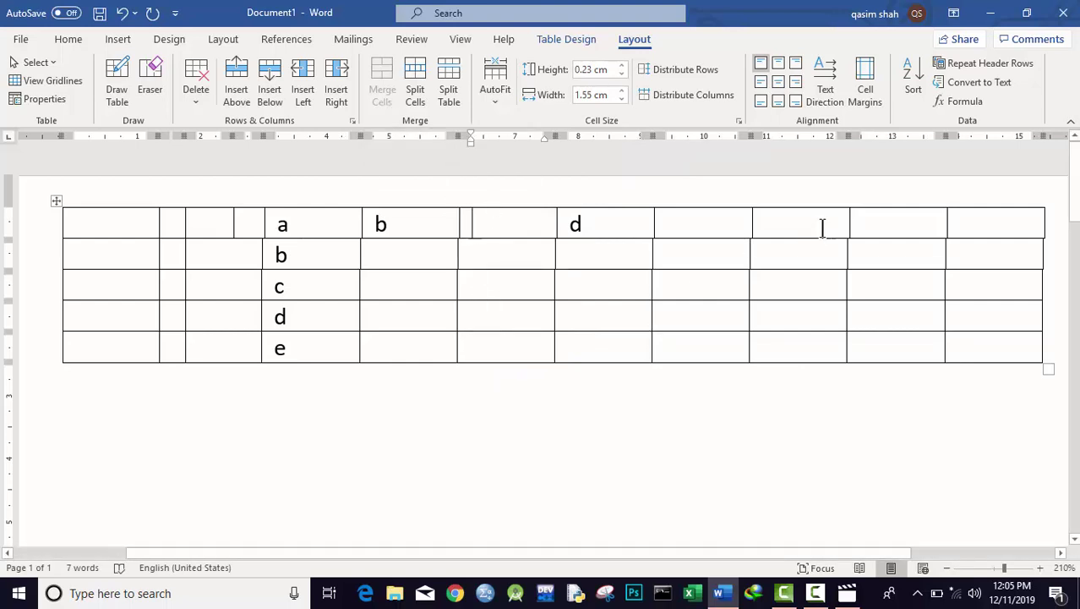
- Merge the four cells beside rows c and d into one cell
left_click_drag(823, 227, 724, 229)
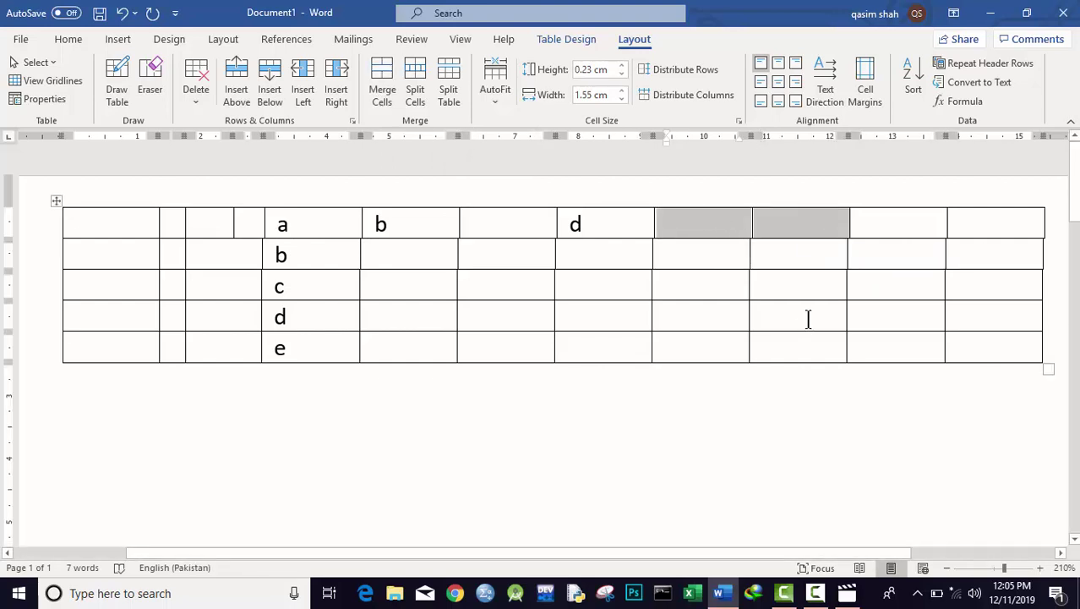
left_click_drag(808, 318, 716, 289)
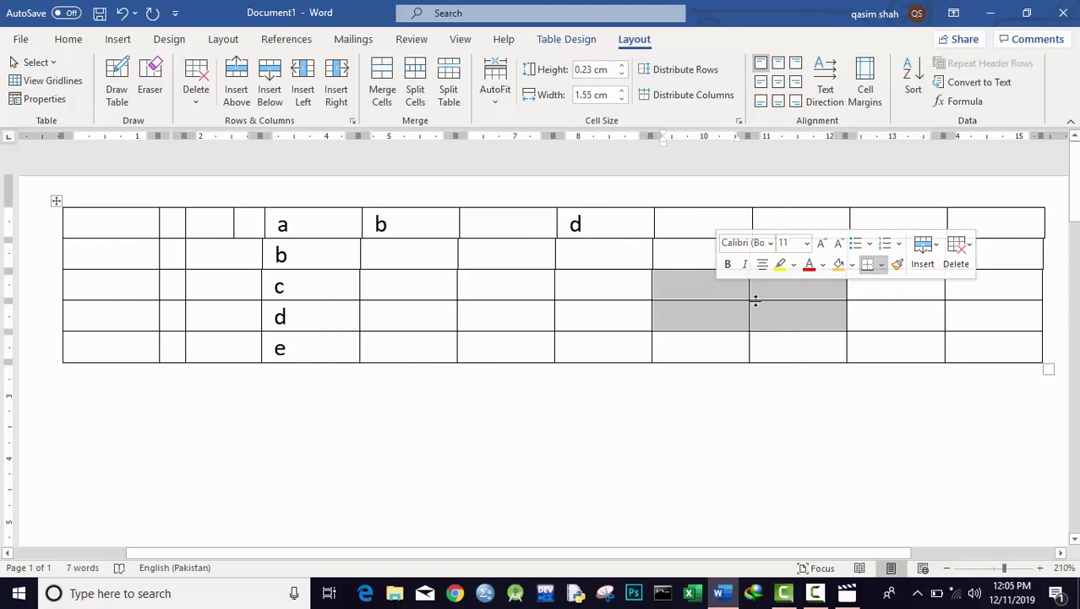
left_click(388, 79)
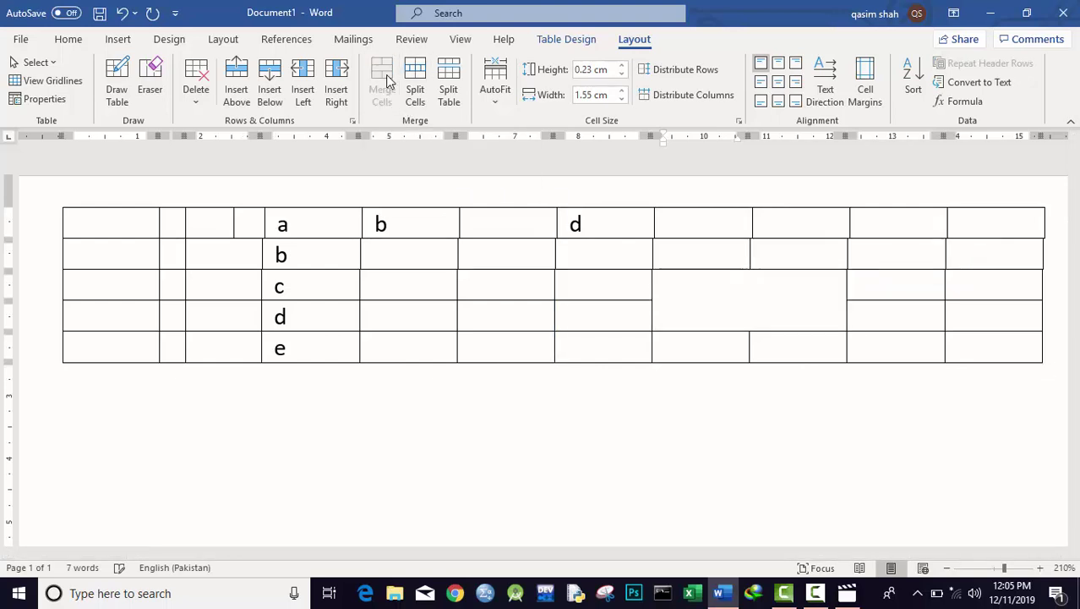
left_click(747, 289)
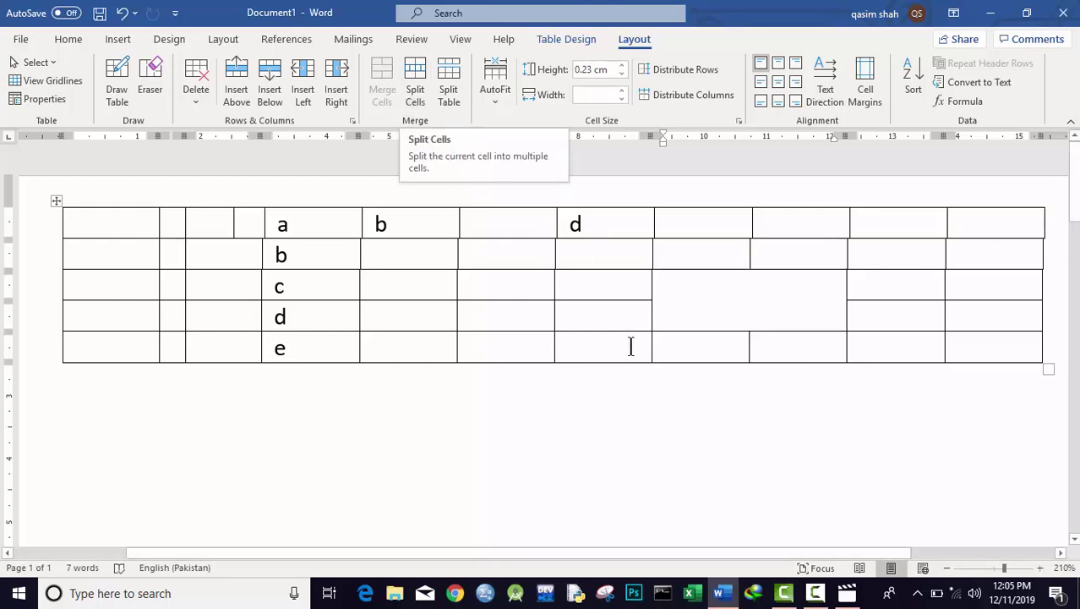
- Split the merged cell into 4 columns and 2 rows
left_click(415, 84)
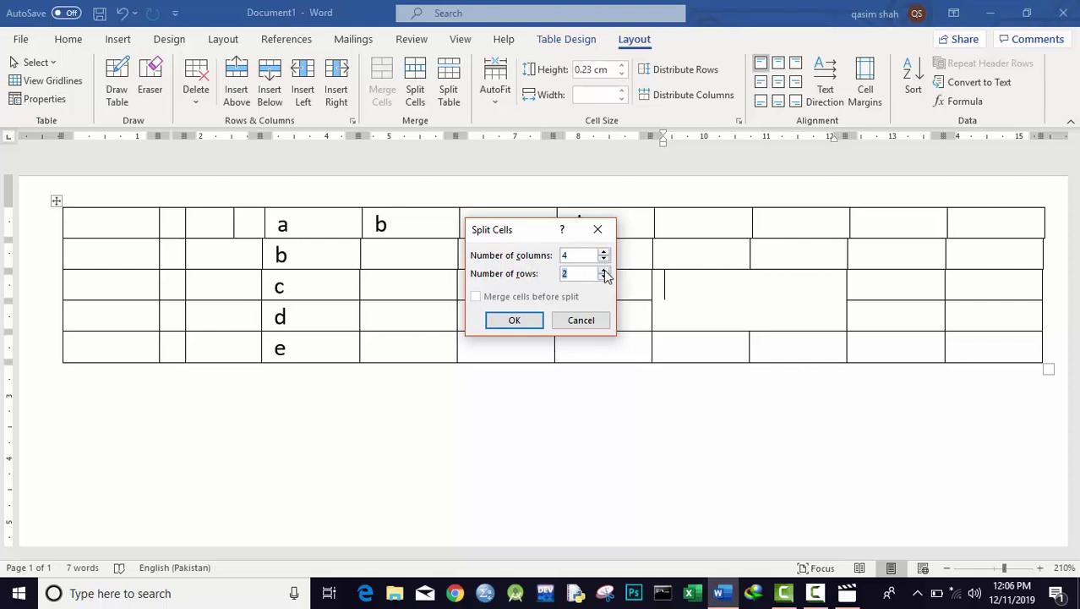
left_click(520, 320)
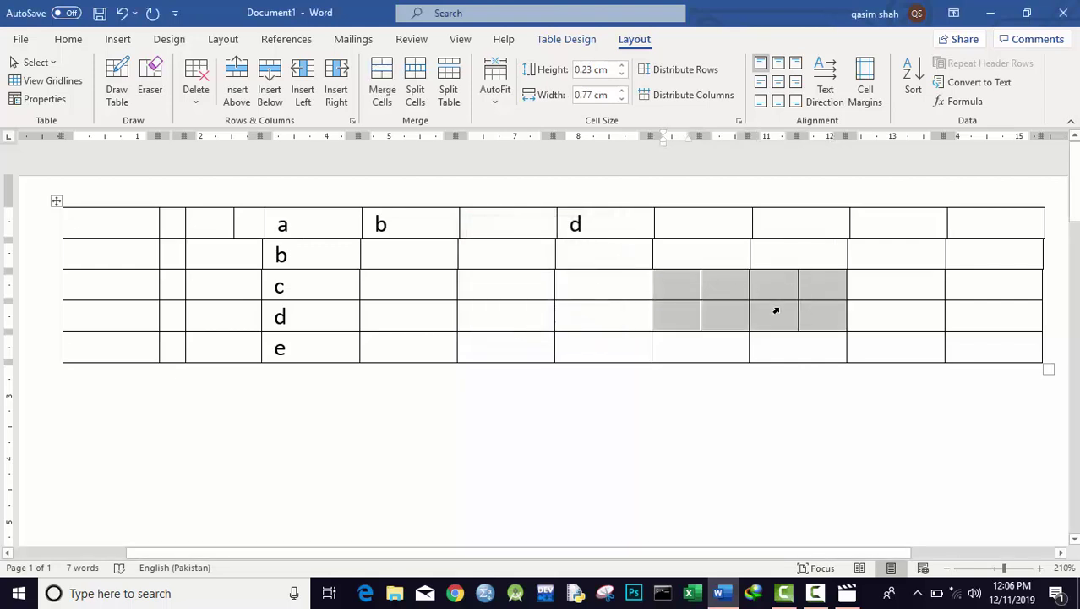
left_click(813, 287)
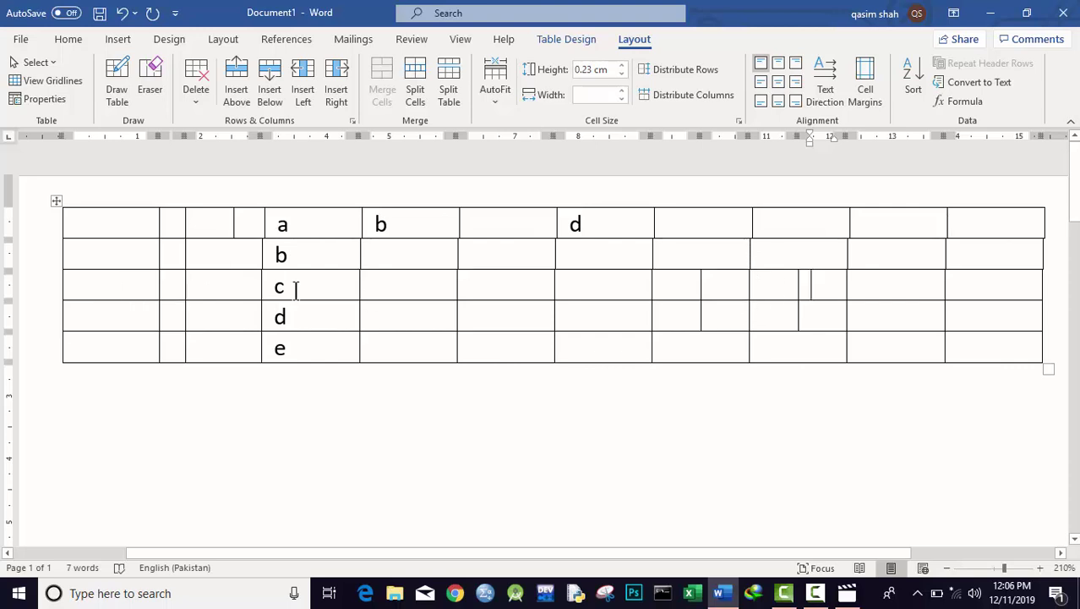
left_click(93, 285)
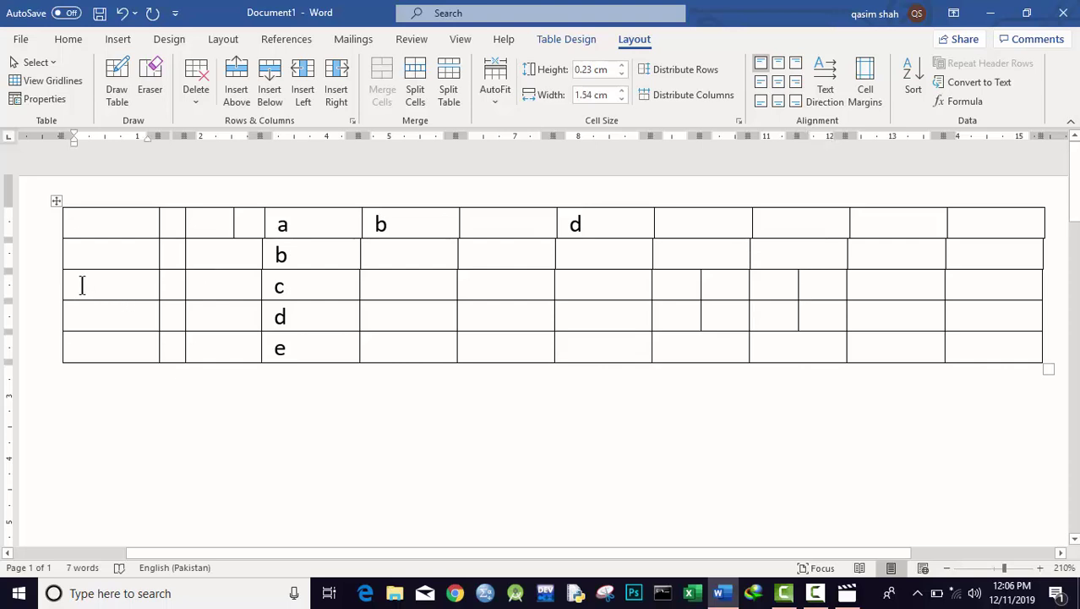
- Split the table into two tables above row c
left_click(449, 89)
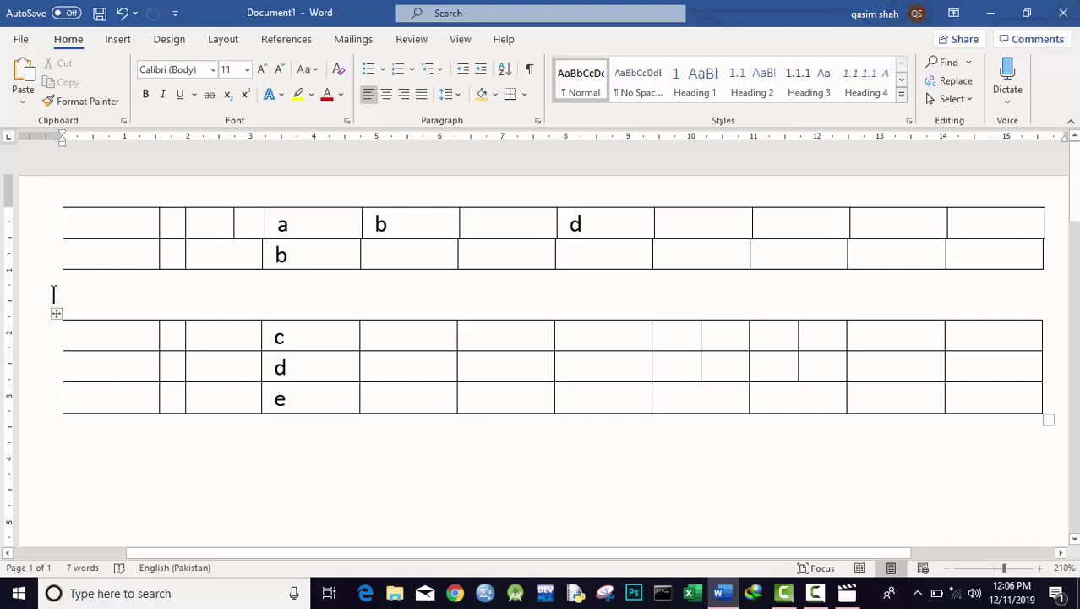
left_click(388, 339)
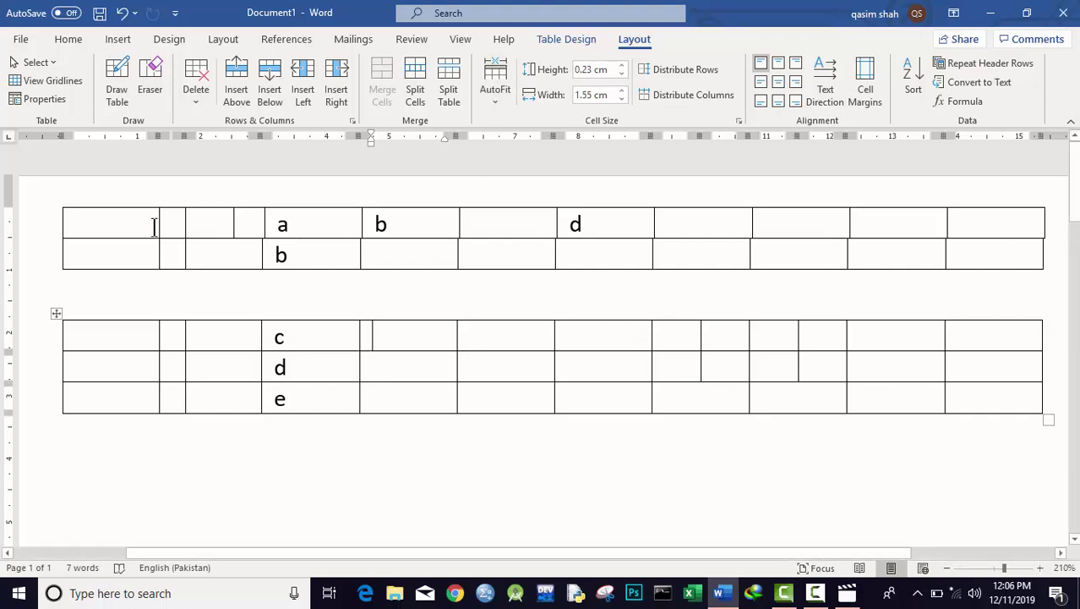
left_click(125, 225)
- AutoFit the upper table to the window and set Fixed Column Width
left_click(495, 95)
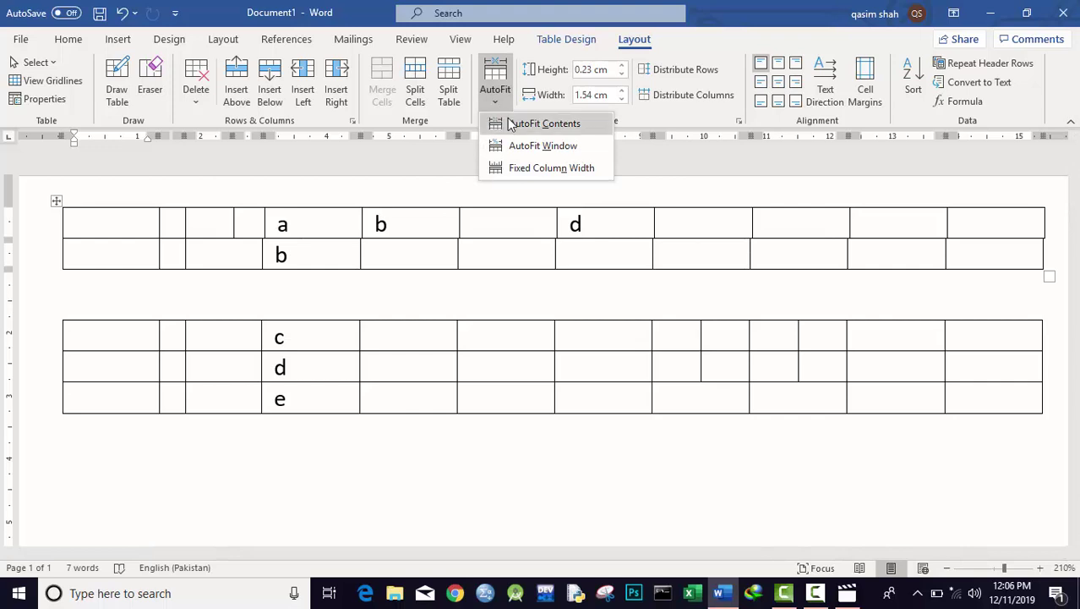
left_click(510, 124)
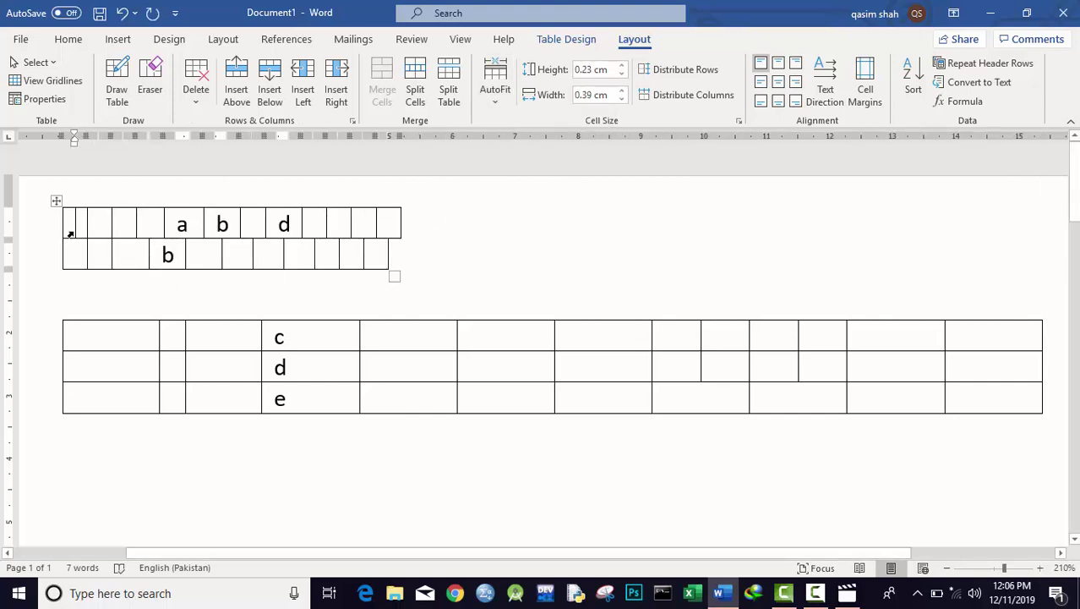
type("sdvxccv")
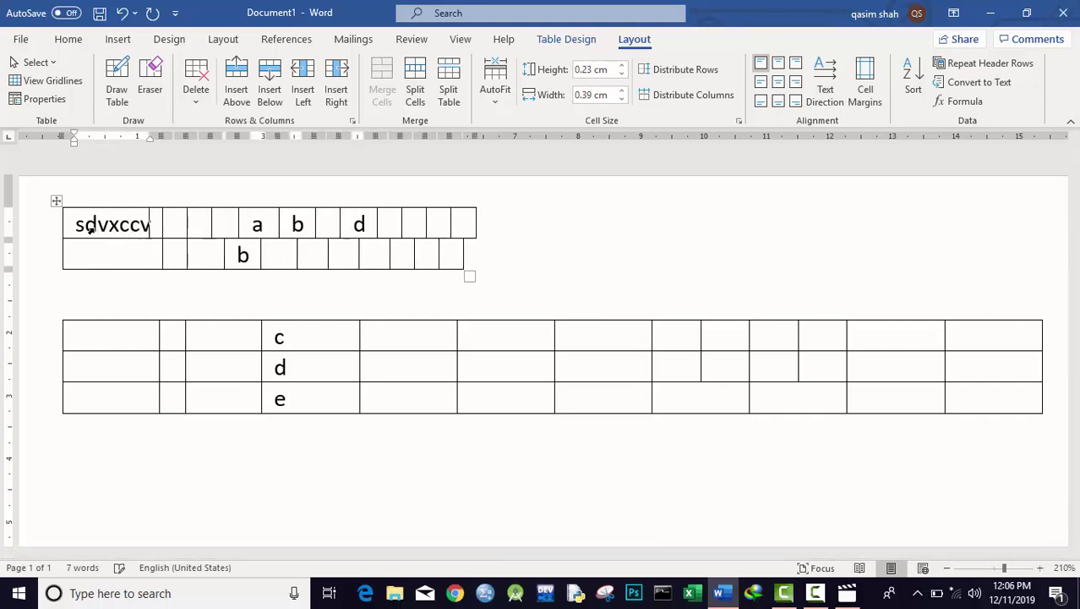
type("xcv")
key("BackSpace")
key("BackSpace")
key("BackSpace")
key("BackSpace")
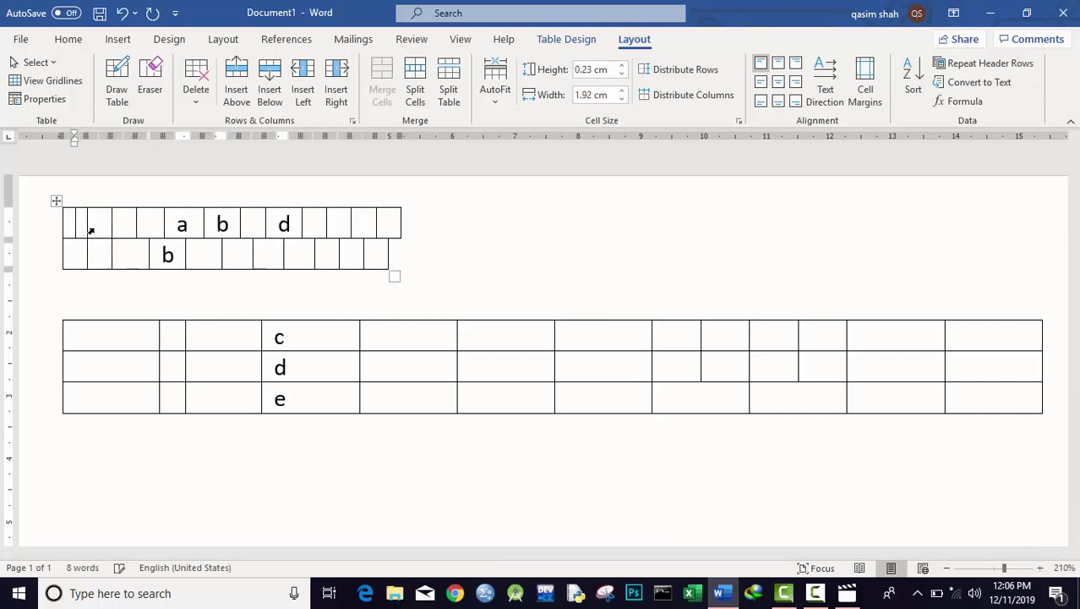
left_click(496, 89)
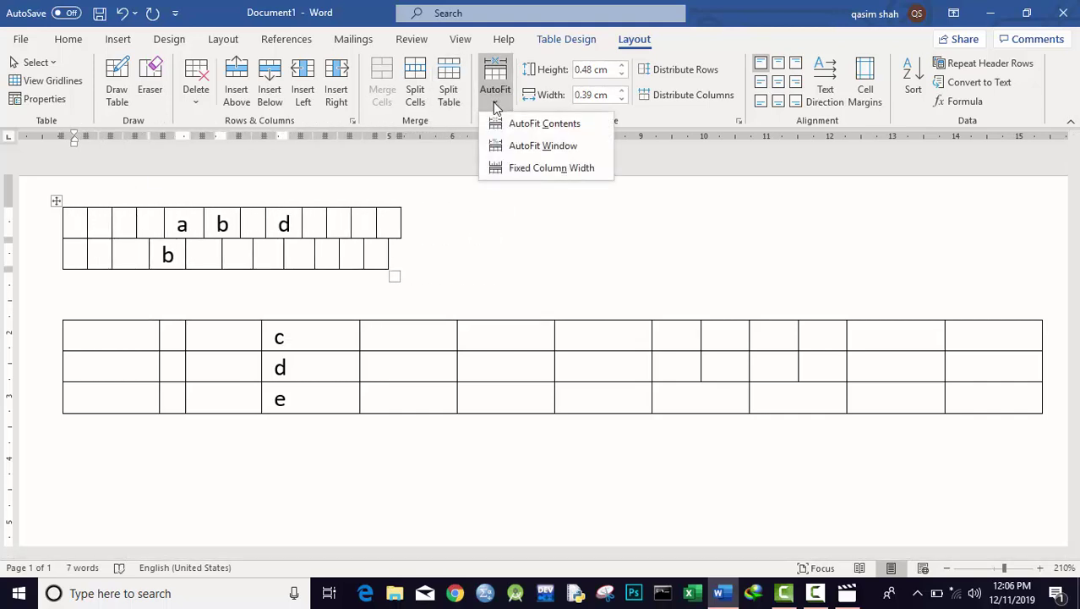
left_click(519, 148)
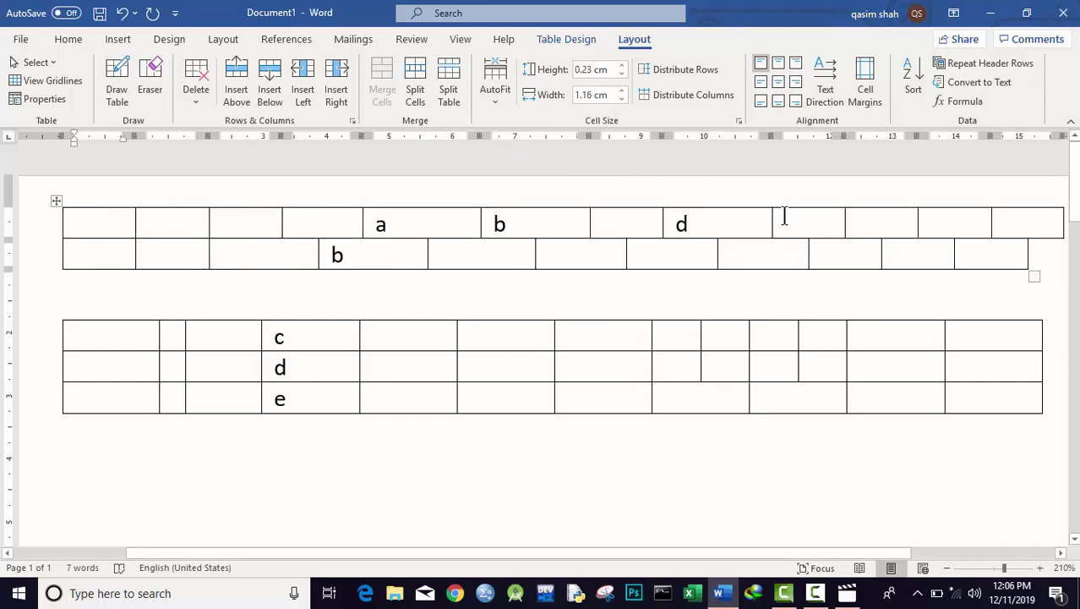
left_click(496, 106)
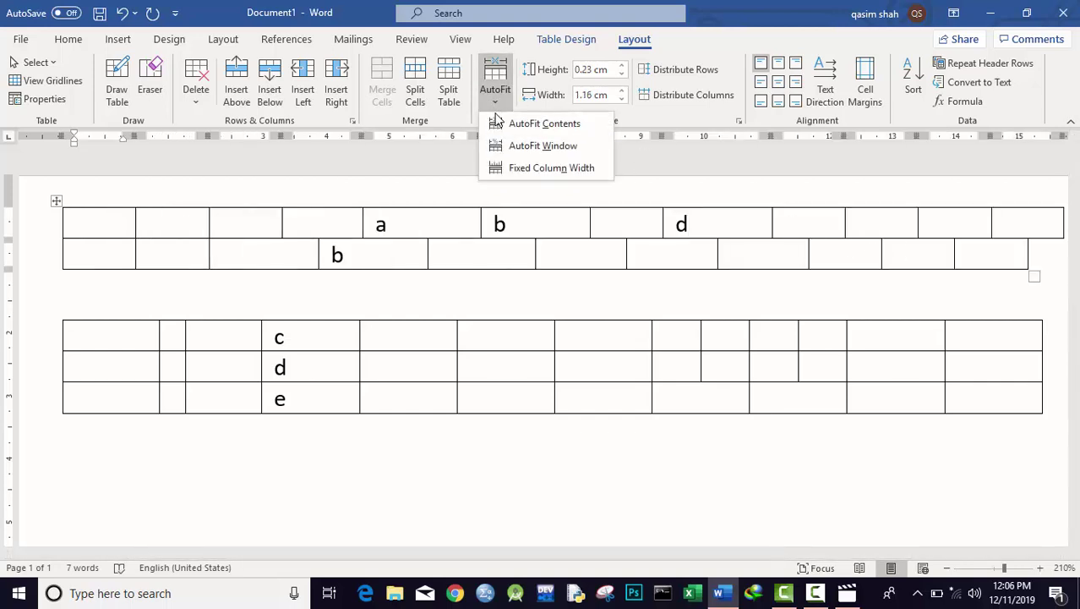
left_click(518, 170)
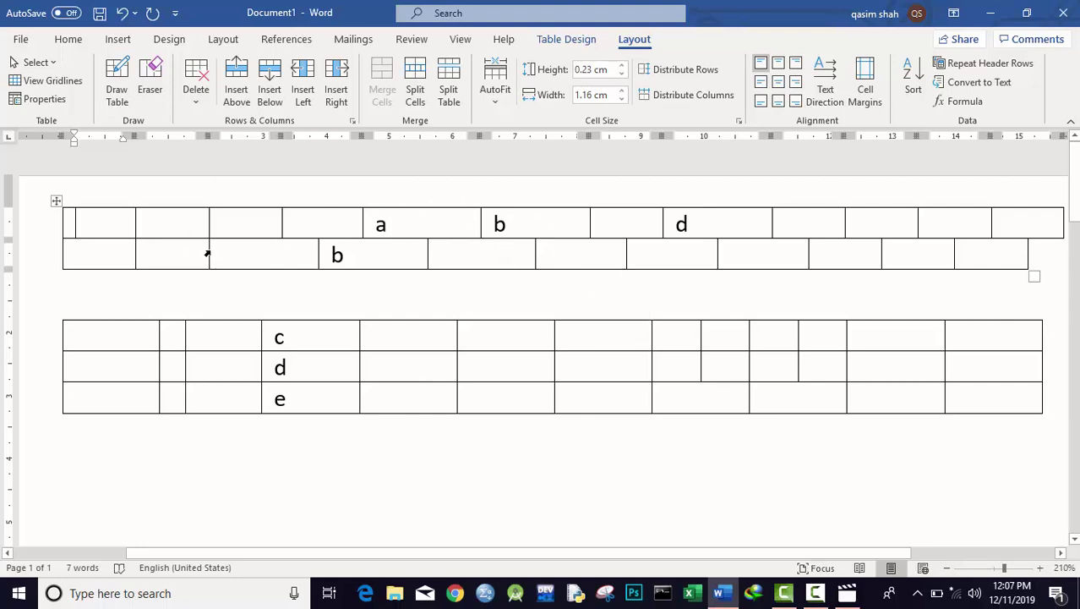
- Resize the upper table's column border and rows, and distribute the lower table's columns evenly
left_click_drag(210, 251, 272, 245)
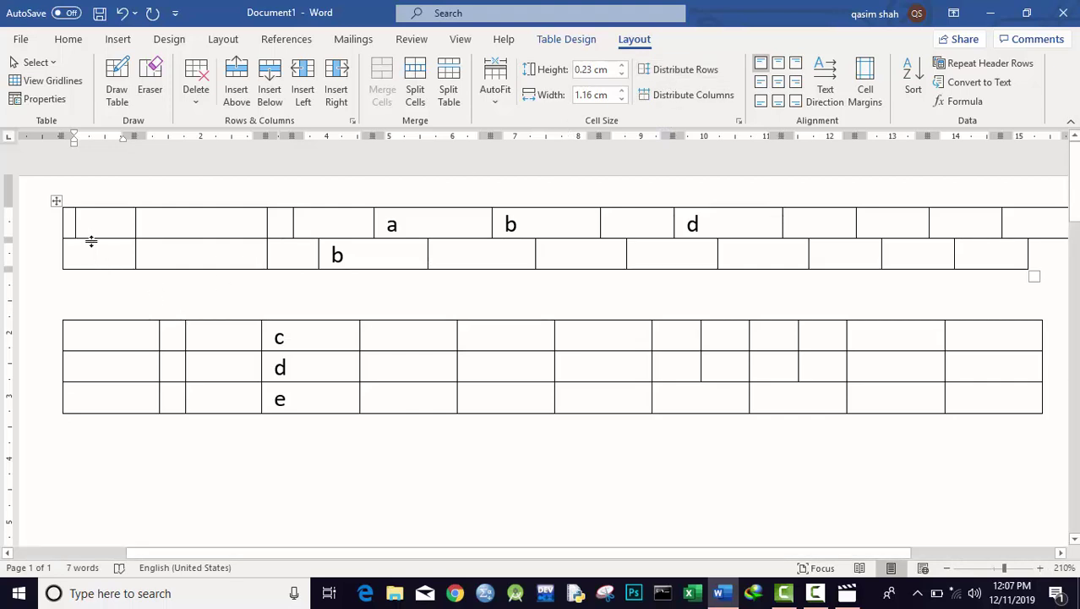
left_click_drag(90, 240, 90, 268)
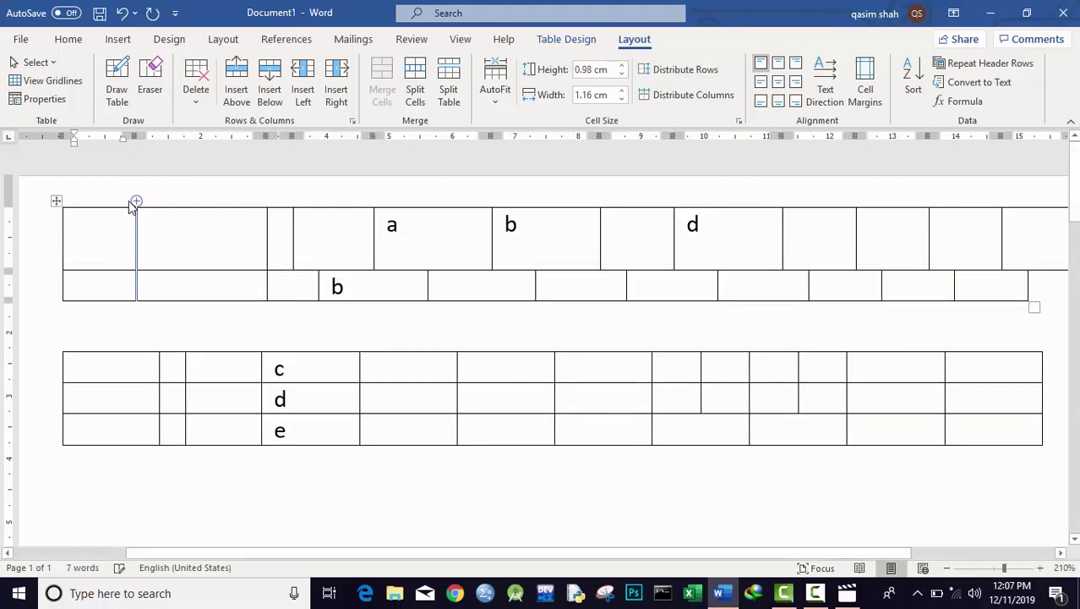
left_click(681, 71)
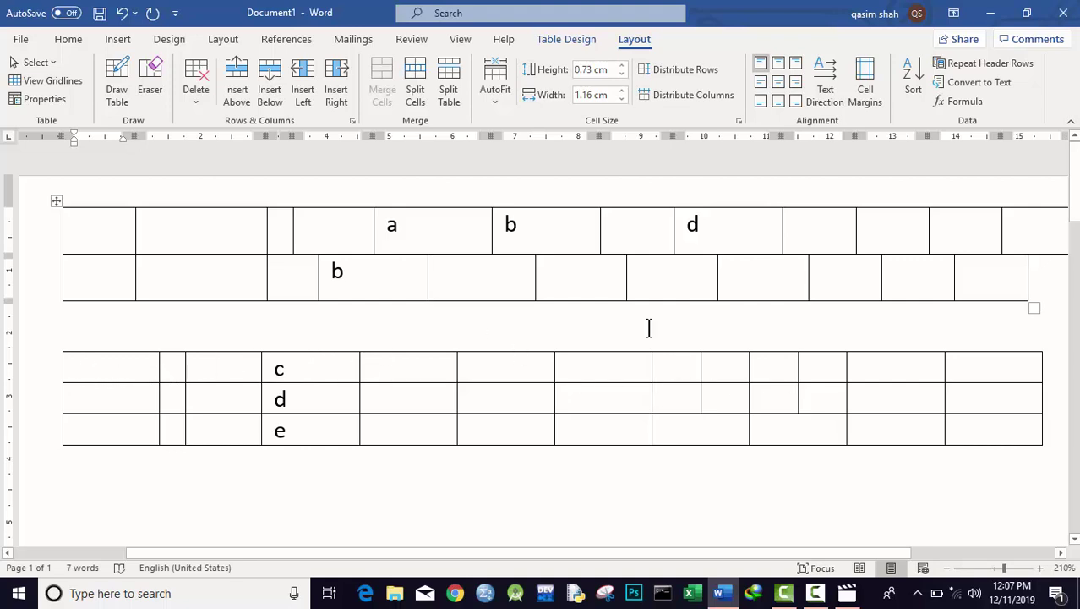
left_click(90, 357)
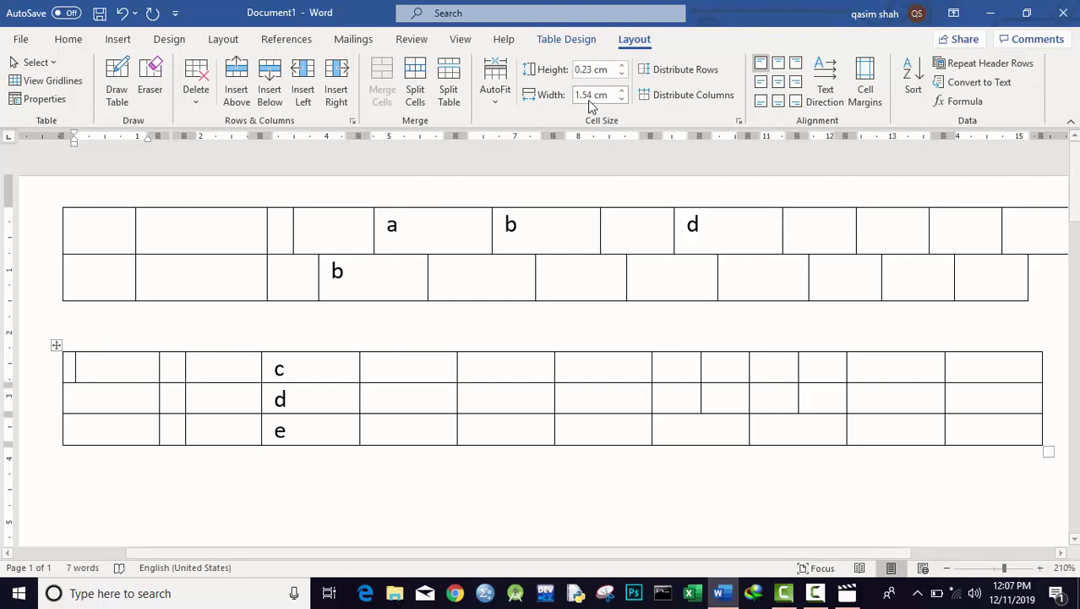
left_click(702, 97)
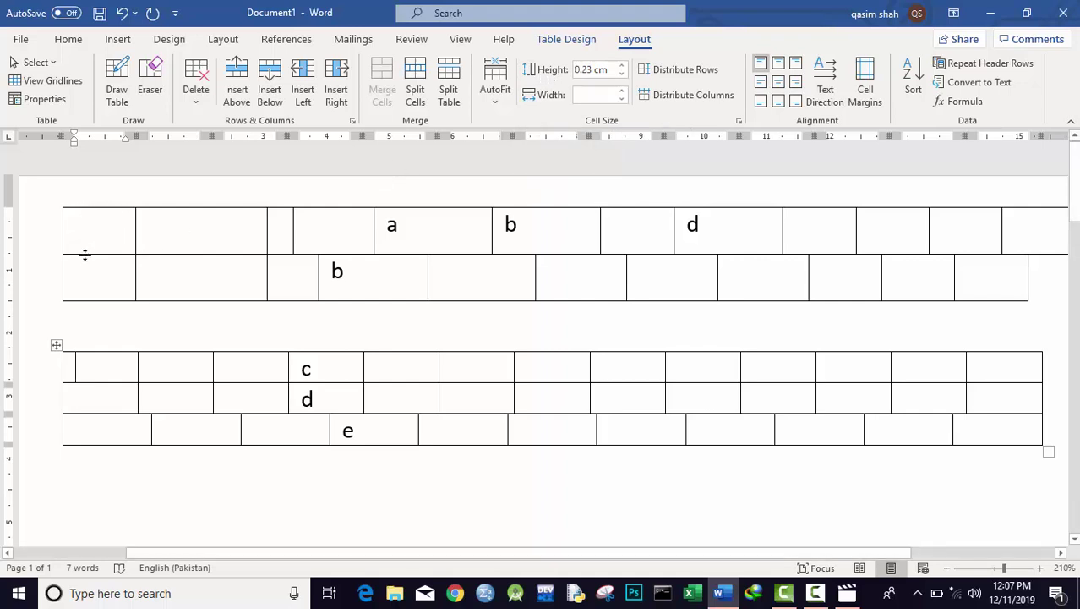
mouse_move(85, 254)
left_mouse_down()
mouse_move(86, 221)
mouse_move(87, 254)
mouse_move(89, 238)
left_mouse_up()
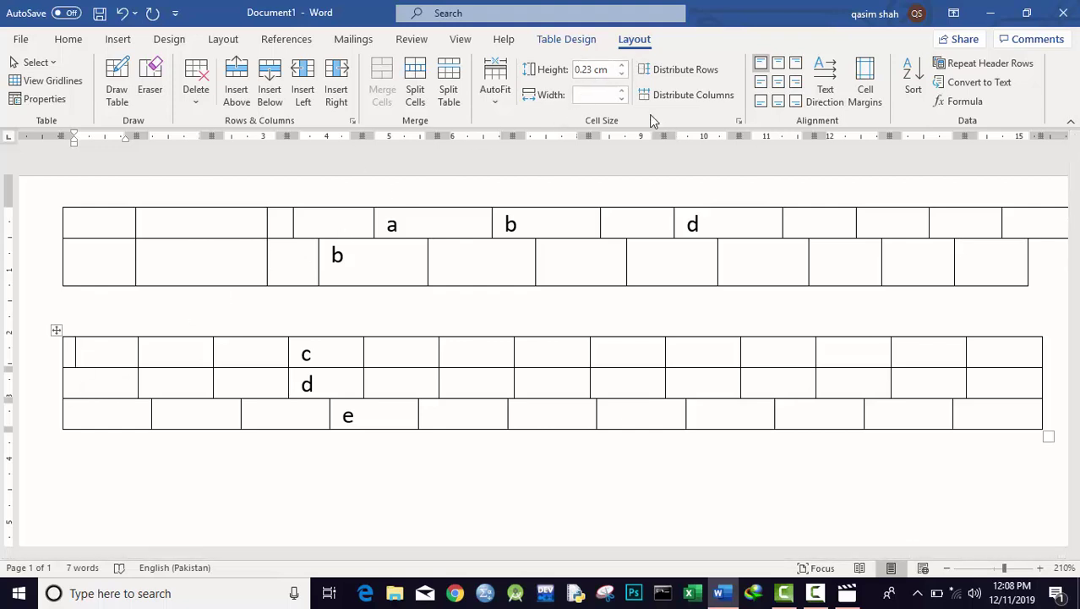
- Set the lower table's row height to 0.4 cm
left_click(623, 65)
left_click(624, 66)
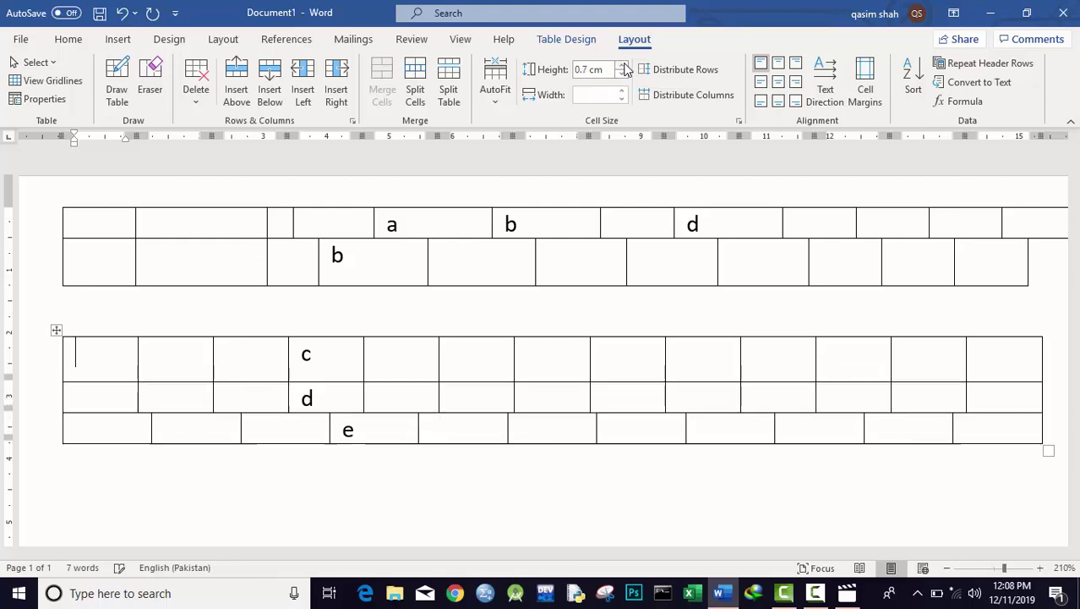
left_click(623, 66)
left_click(623, 75)
left_click(623, 74)
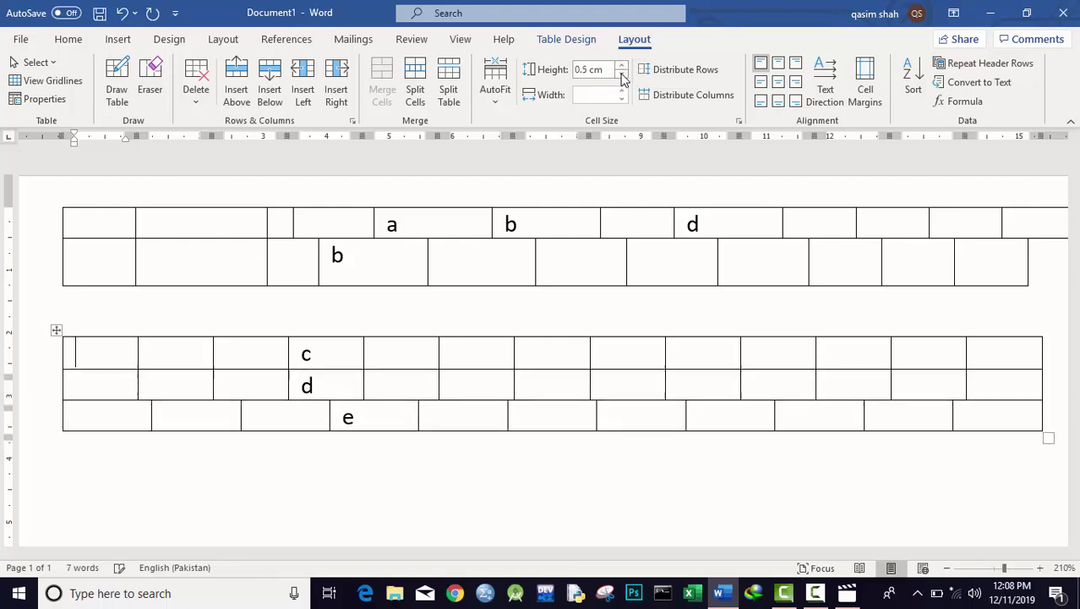
left_click(623, 74)
left_click(623, 74)
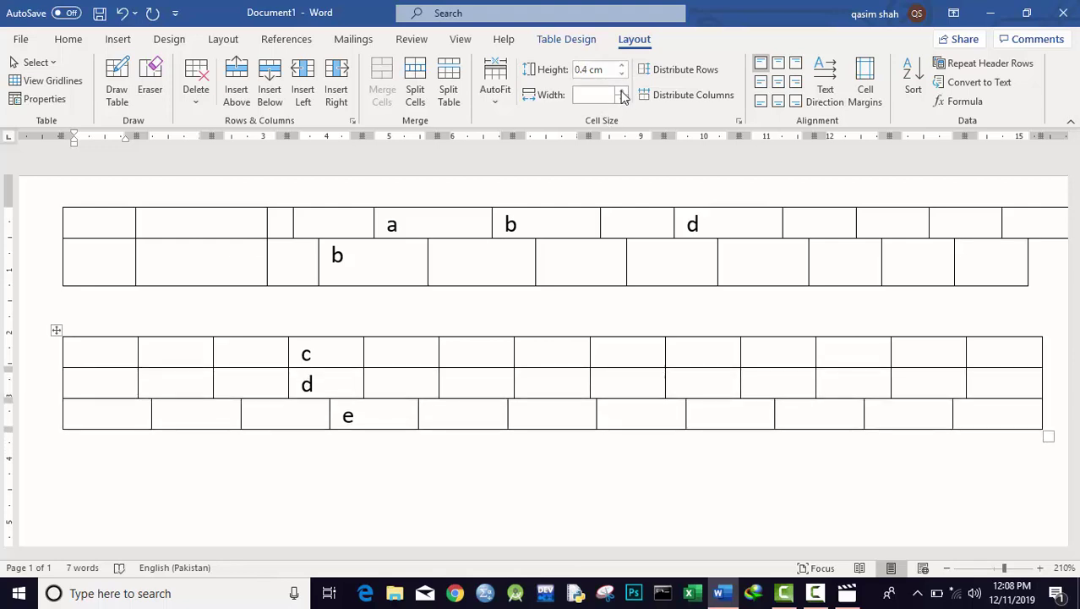
- Narrow the lower table's first column to 0.8 cm using the Width spinner
left_click(623, 98)
left_click(623, 99)
left_click(623, 98)
left_click(623, 91)
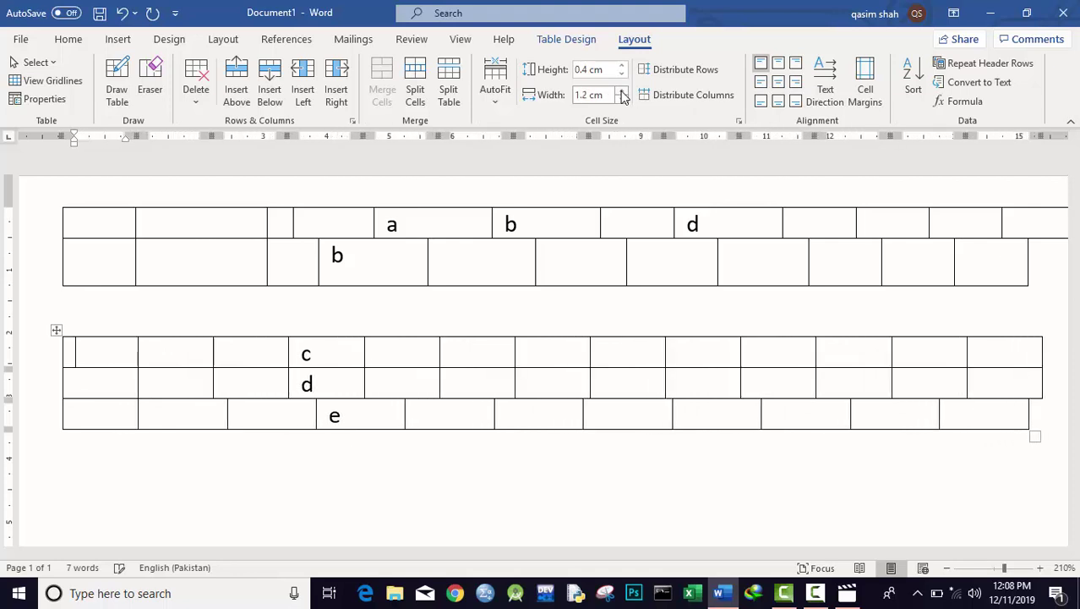
left_click(623, 91)
left_click(623, 90)
left_click(623, 90)
left_click(623, 99)
left_click(623, 99)
left_click(623, 99)
left_click(623, 99)
left_click(623, 99)
left_click(623, 99)
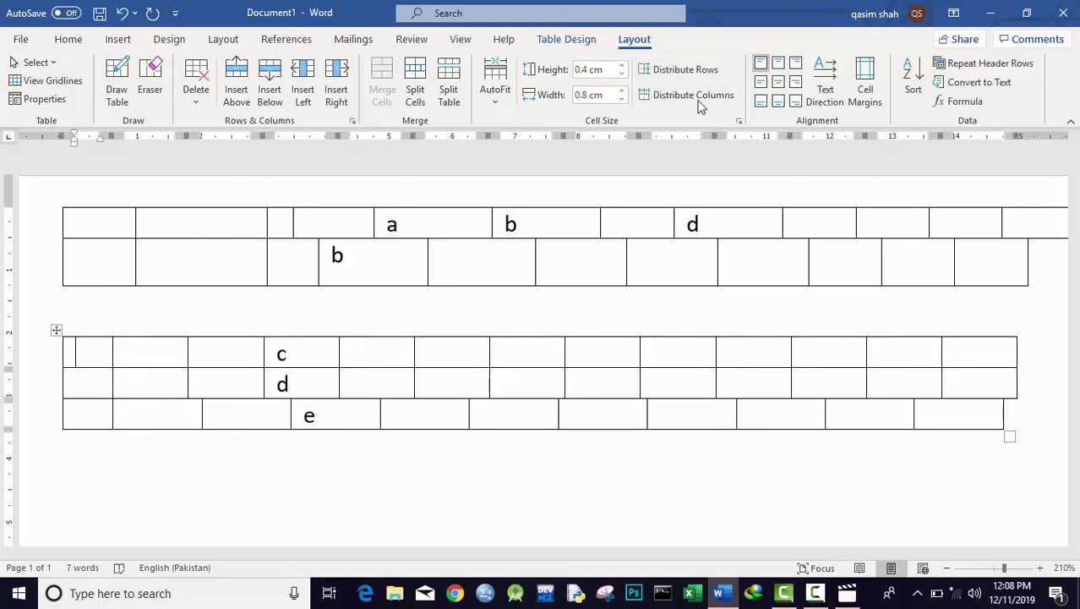
- Type 'aslam' in the upper table's second cell and make the top row 2 cm tall
left_click(182, 225)
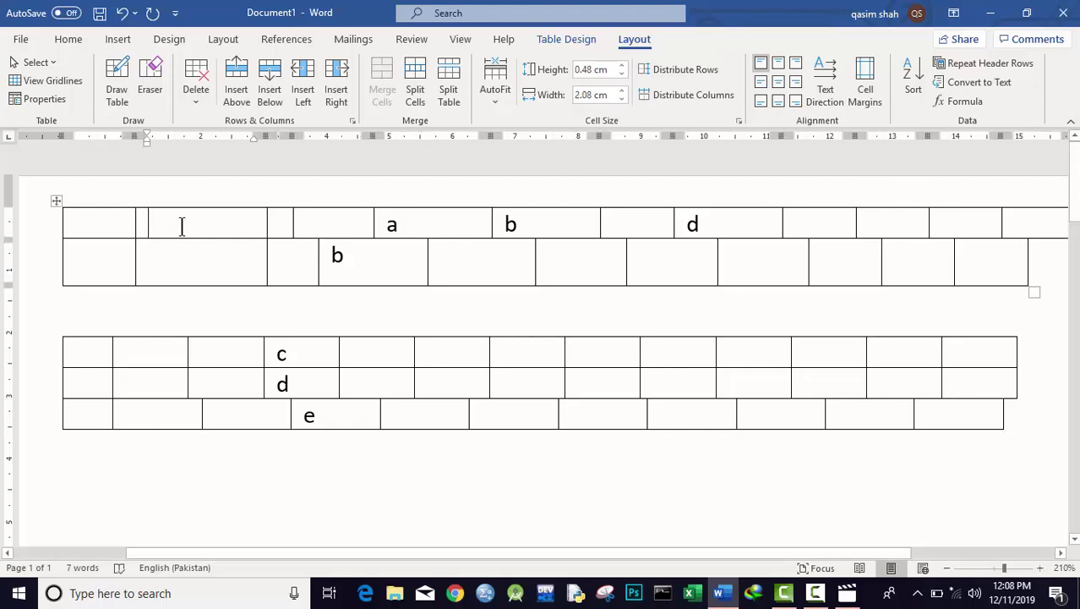
type("aslam")
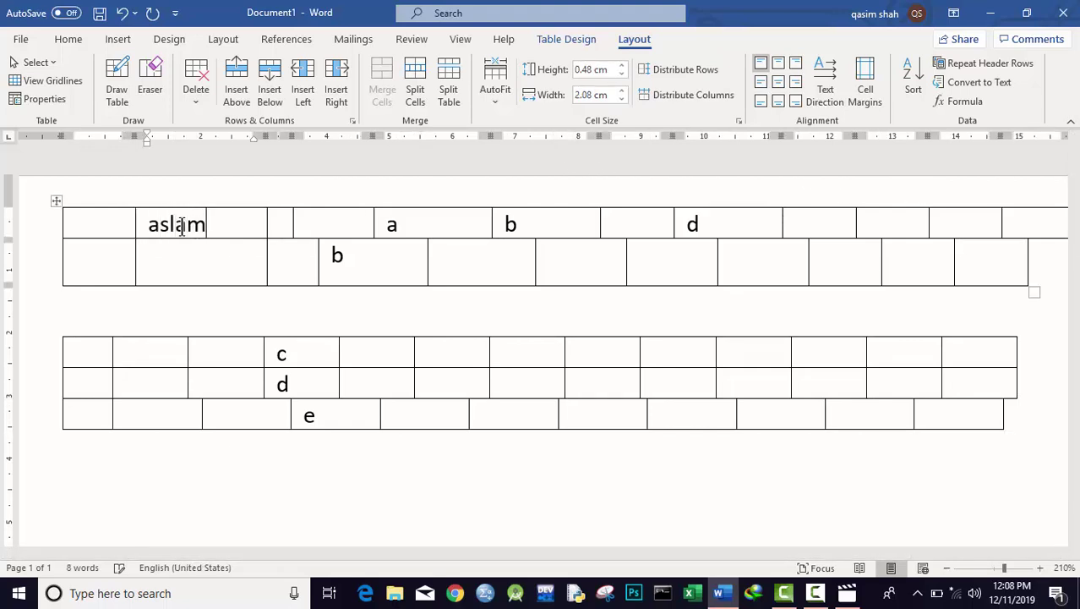
left_click(149, 249)
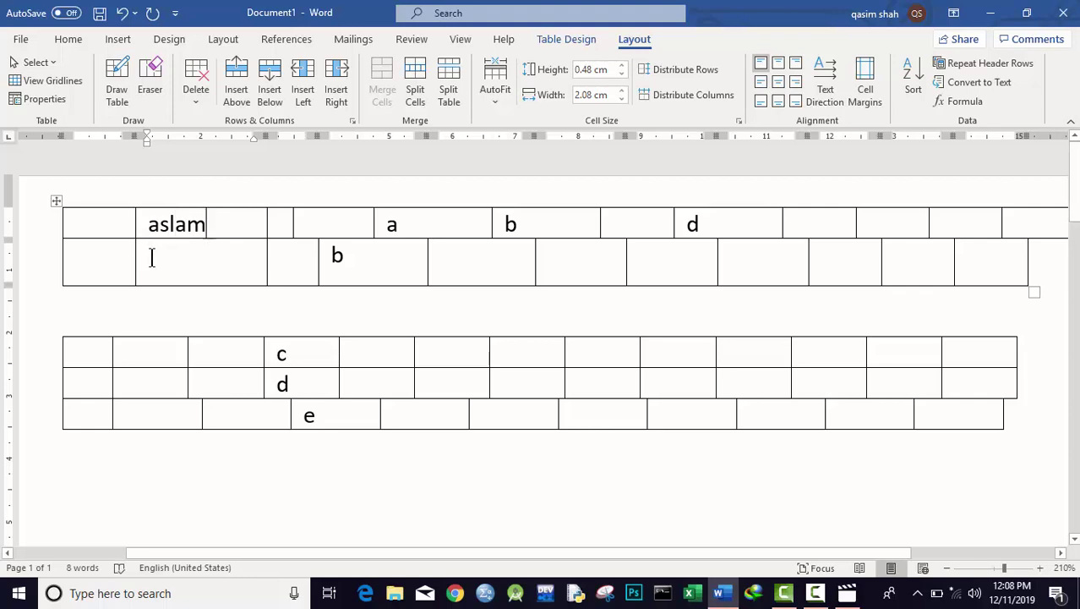
left_click_drag(71, 240, 71, 285)
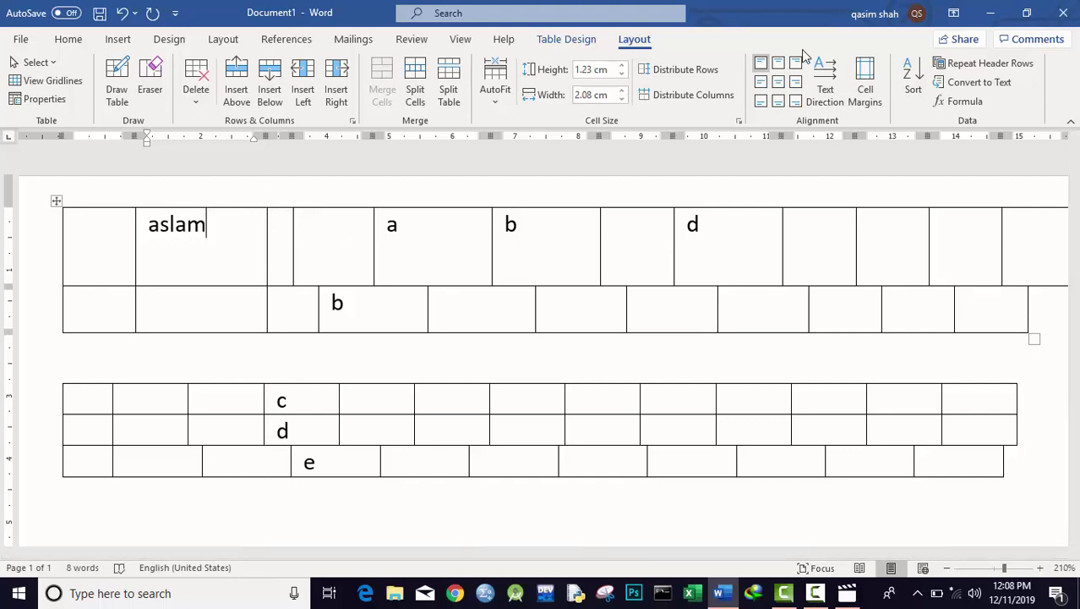
- Try each cell alignment option, finishing with 'aslam' centered both ways in its cell
left_click(779, 65)
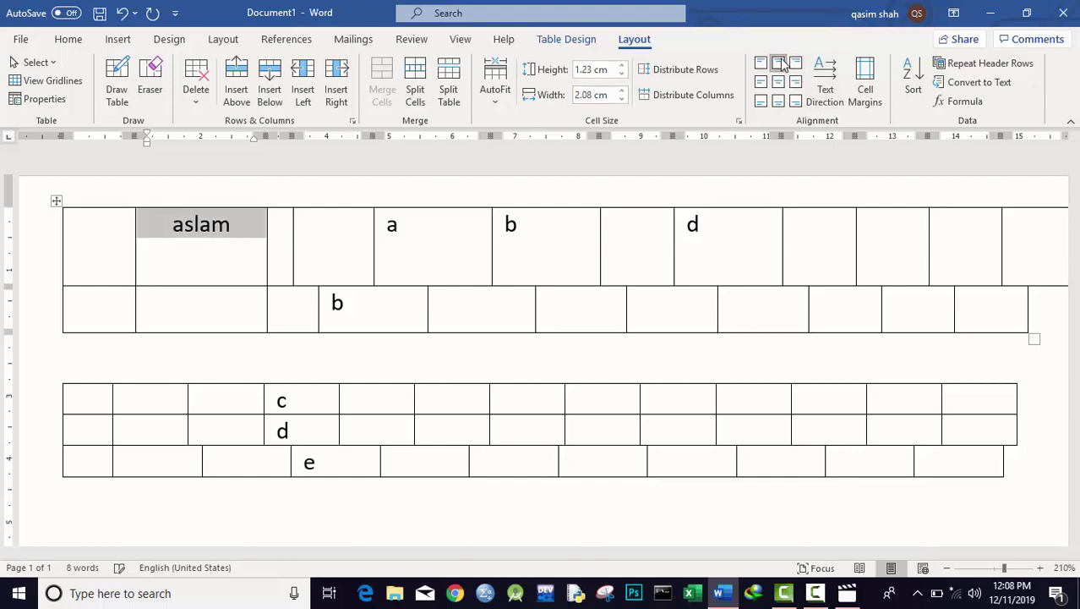
left_click(795, 65)
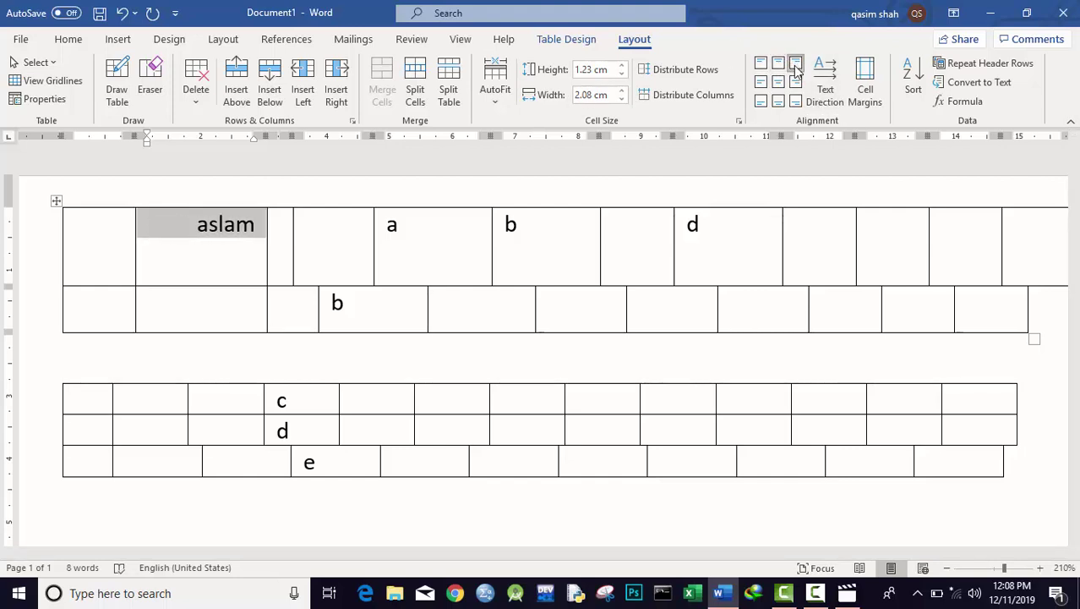
left_click(762, 83)
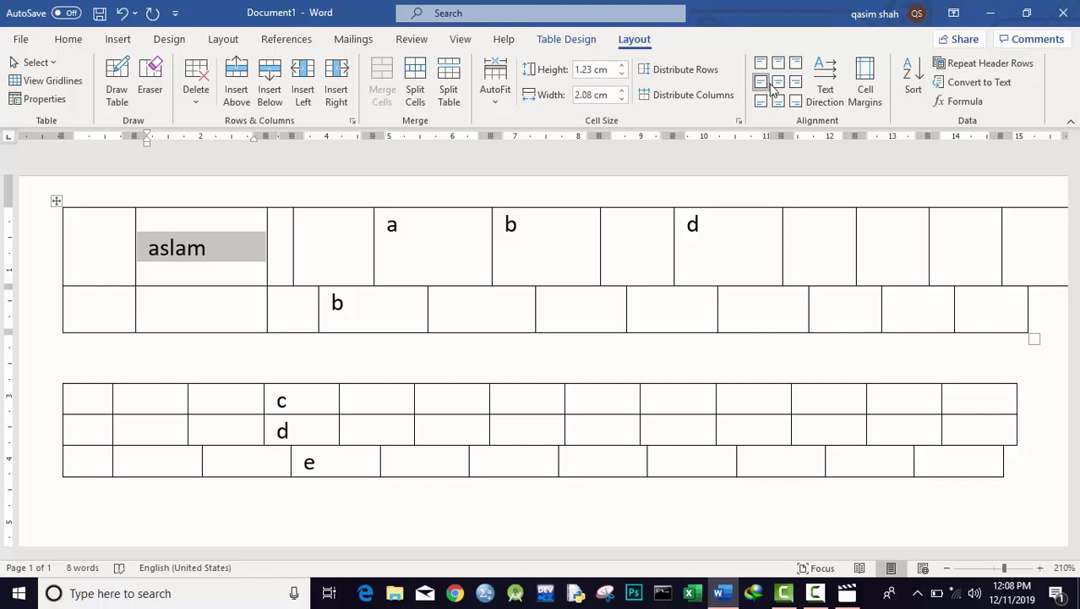
left_click(779, 83)
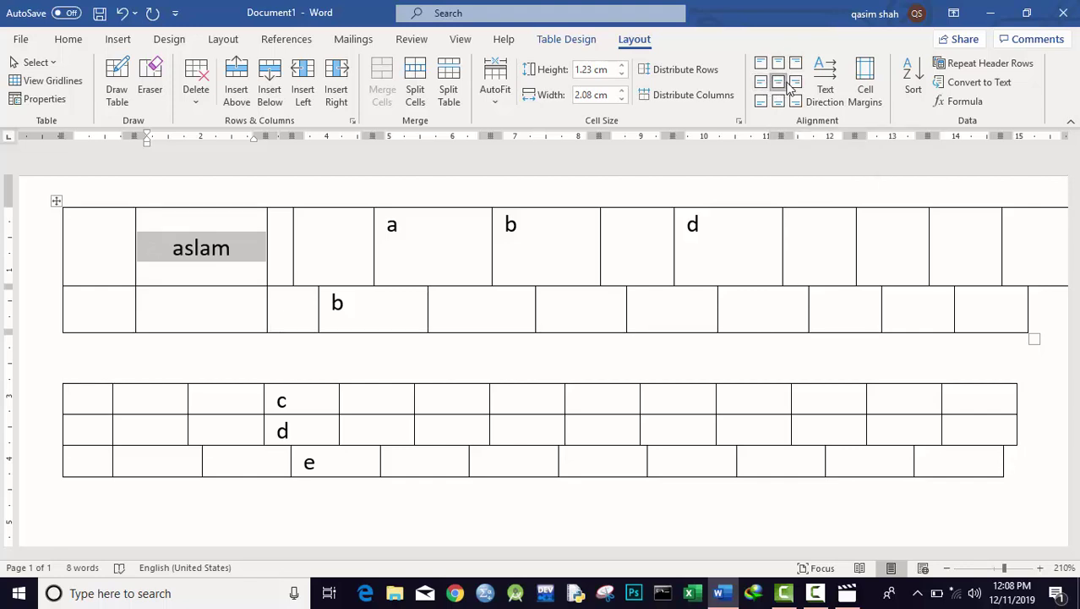
left_click(795, 83)
left_click(762, 101)
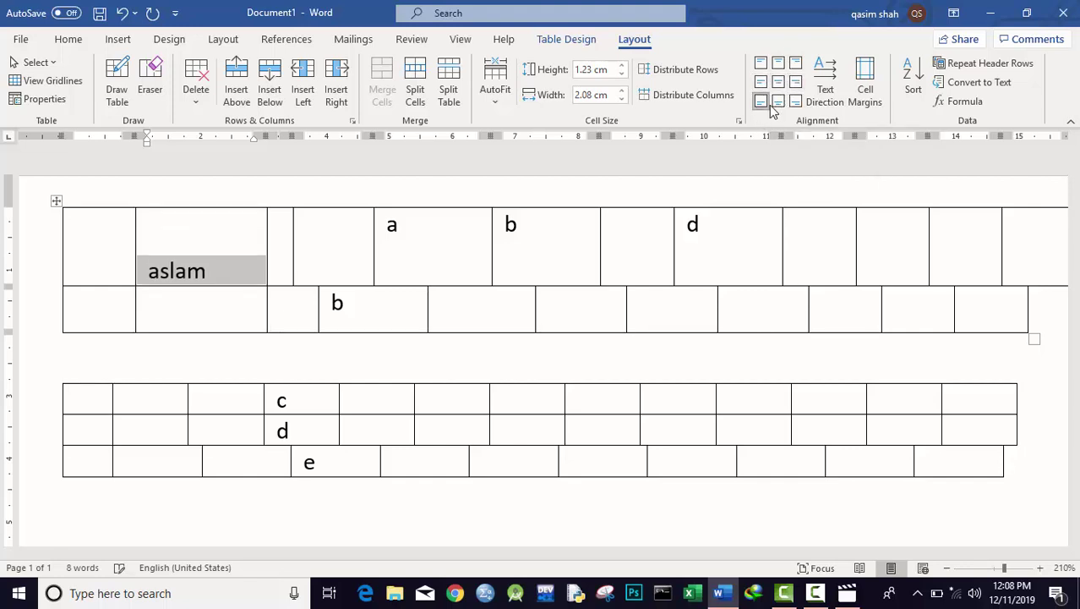
left_click(778, 102)
left_click(795, 102)
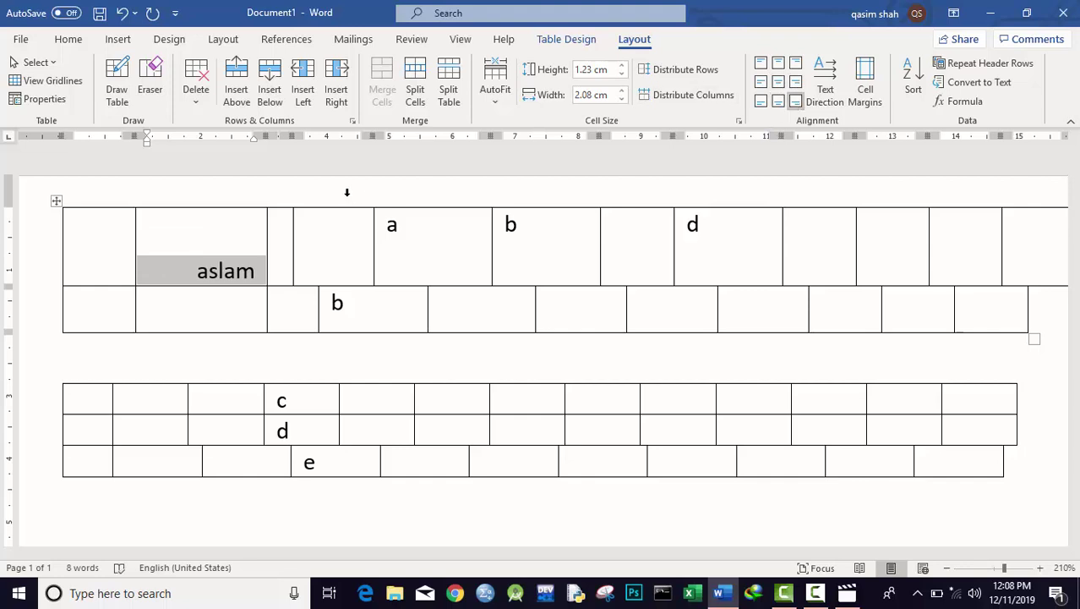
left_click(778, 82)
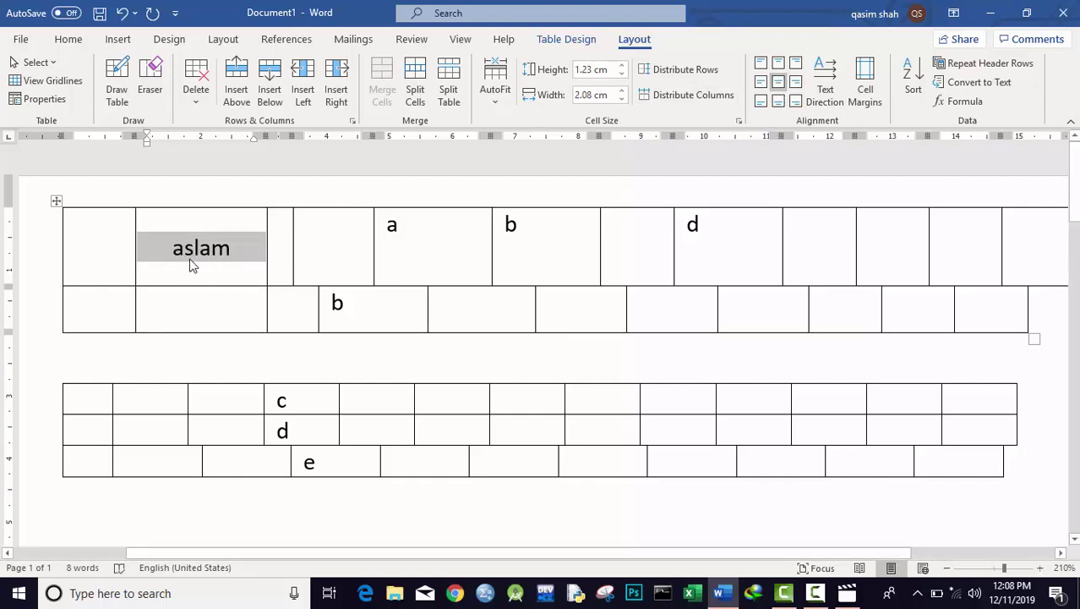
left_click(230, 254)
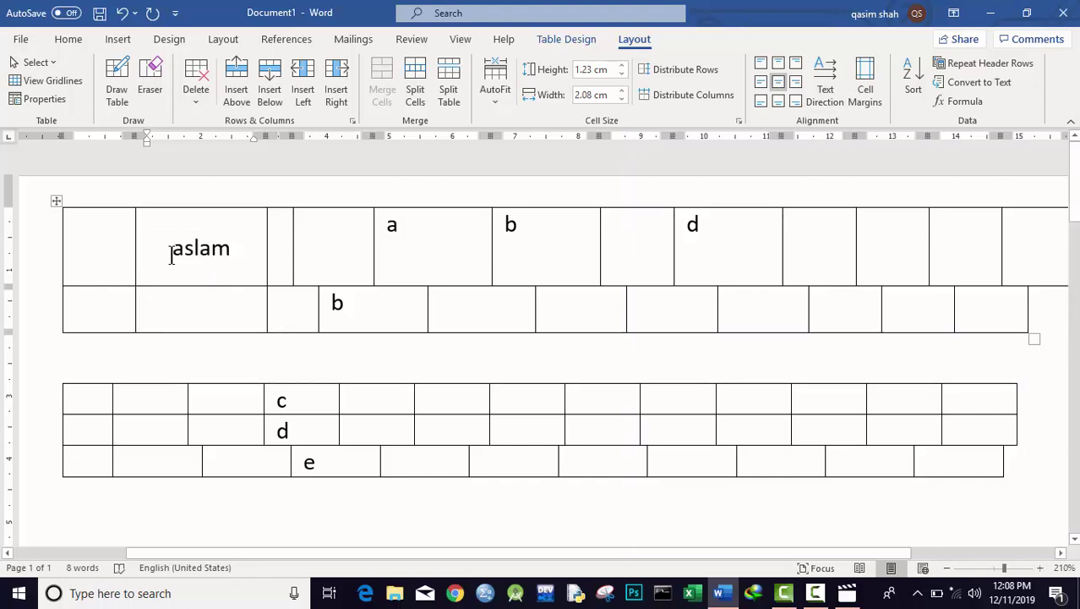
left_click_drag(170, 249, 228, 255)
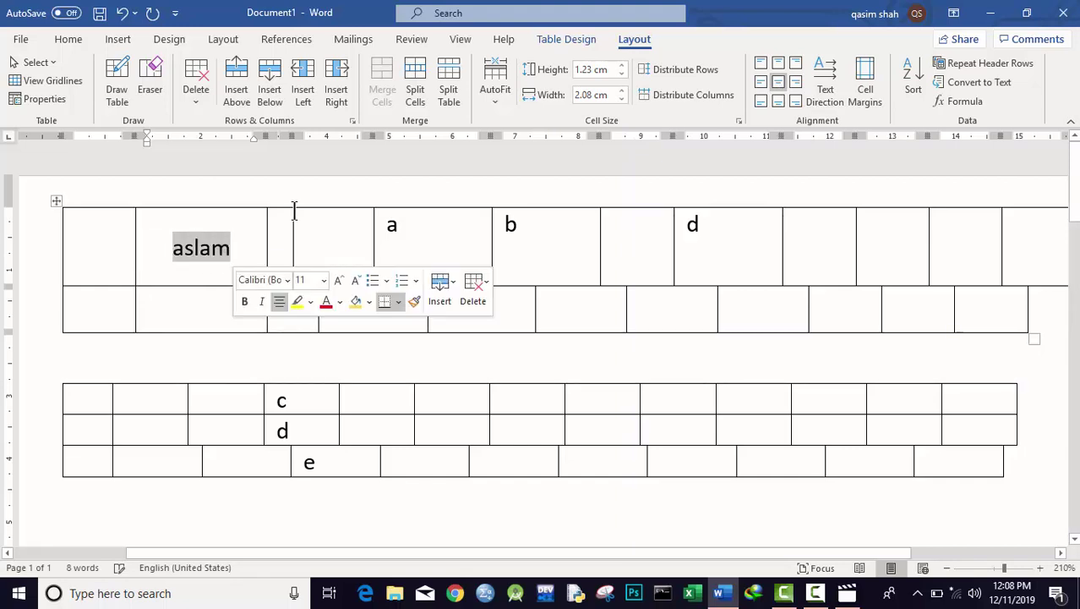
left_click(235, 247)
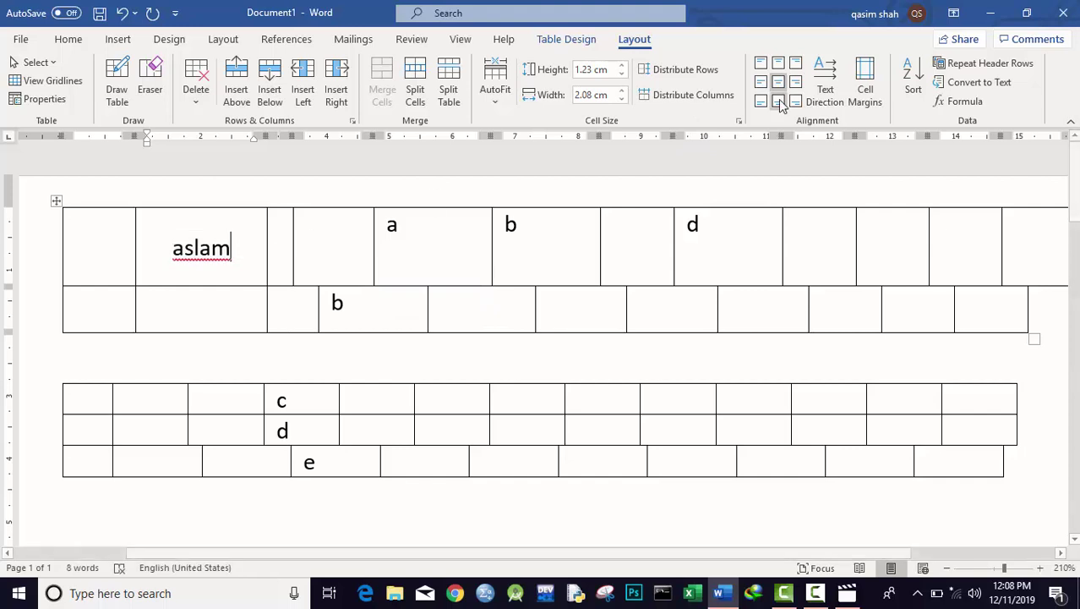
- Cycle the text direction of 'aslam' through vertical and back to horizontal
left_click(826, 78)
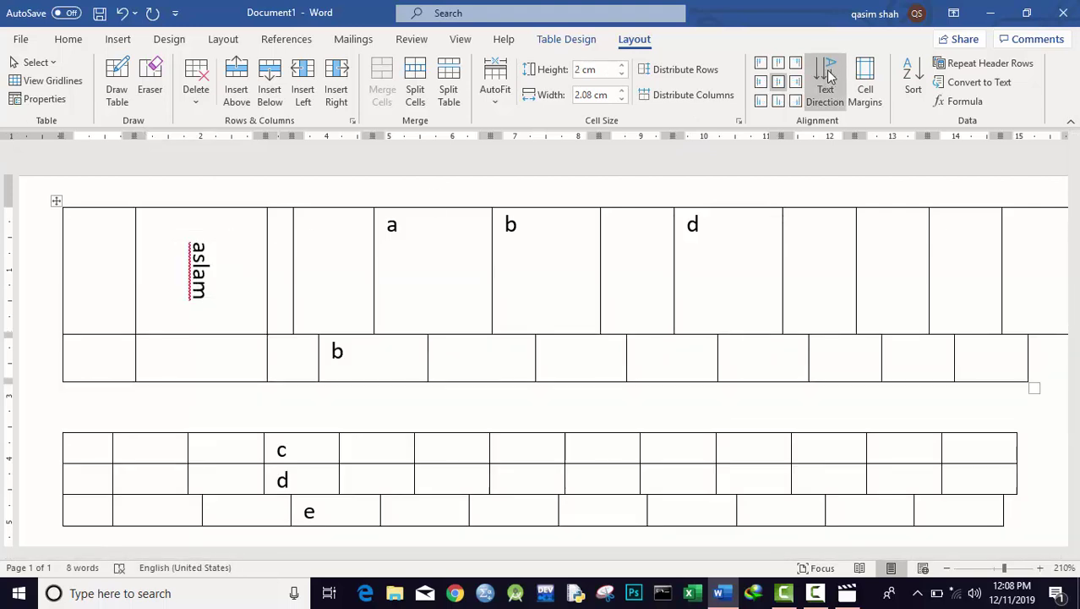
left_click(829, 76)
left_click(828, 76)
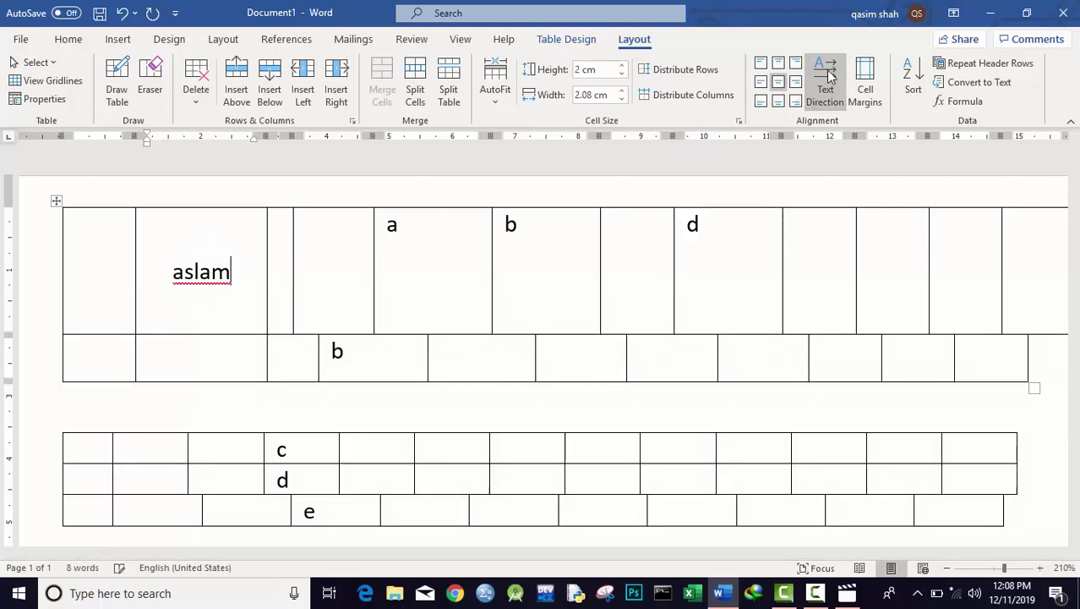
left_click(829, 76)
left_click(829, 76)
left_click(829, 76)
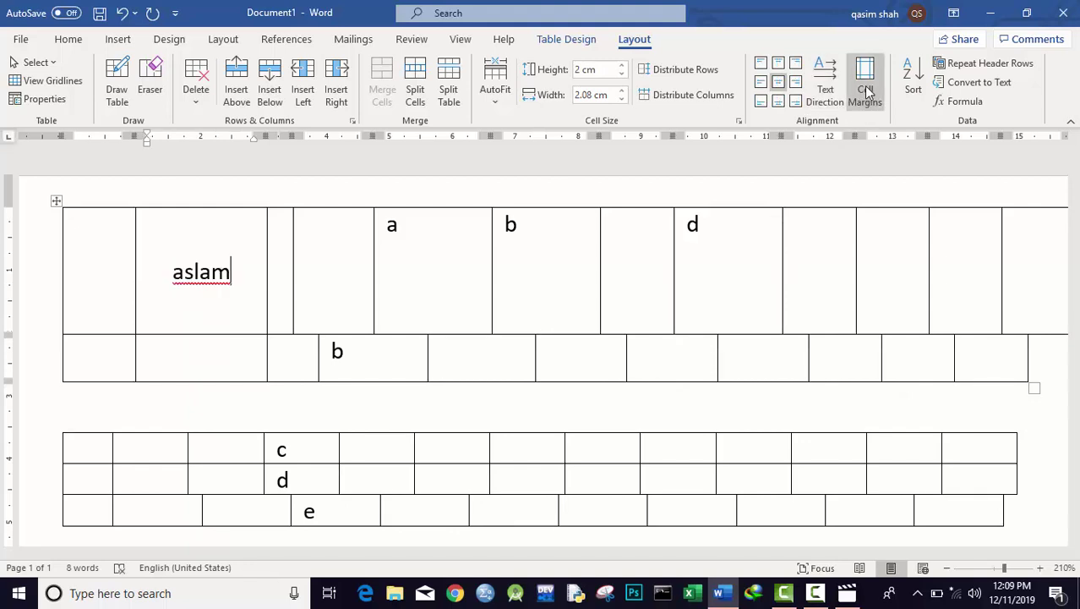
- Give the upper table default cell margins of 0.9 cm left and 1.05 cm right
left_click(866, 89)
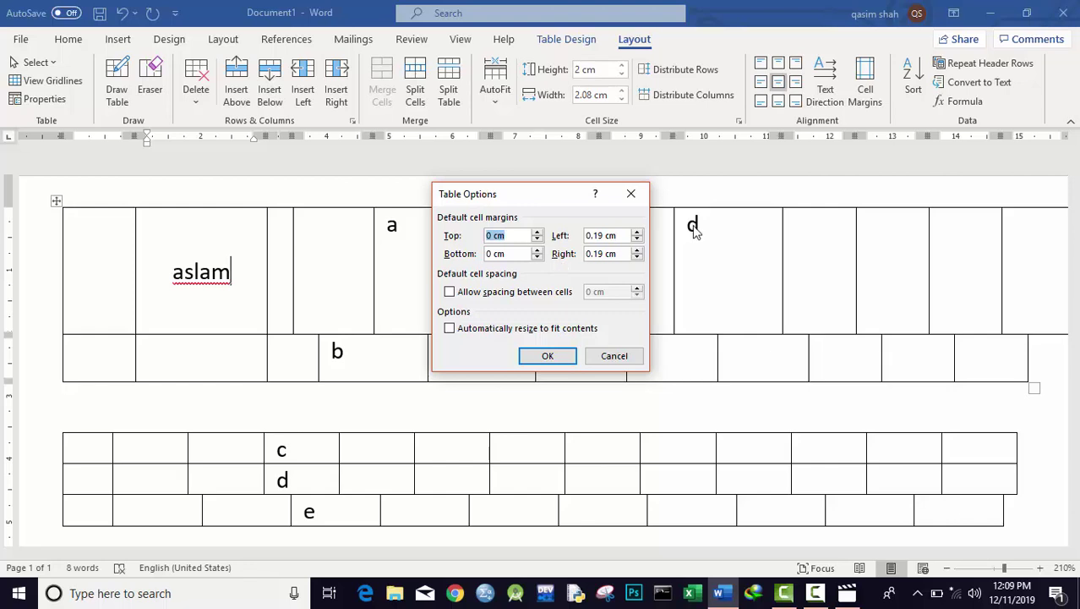
left_click(638, 232)
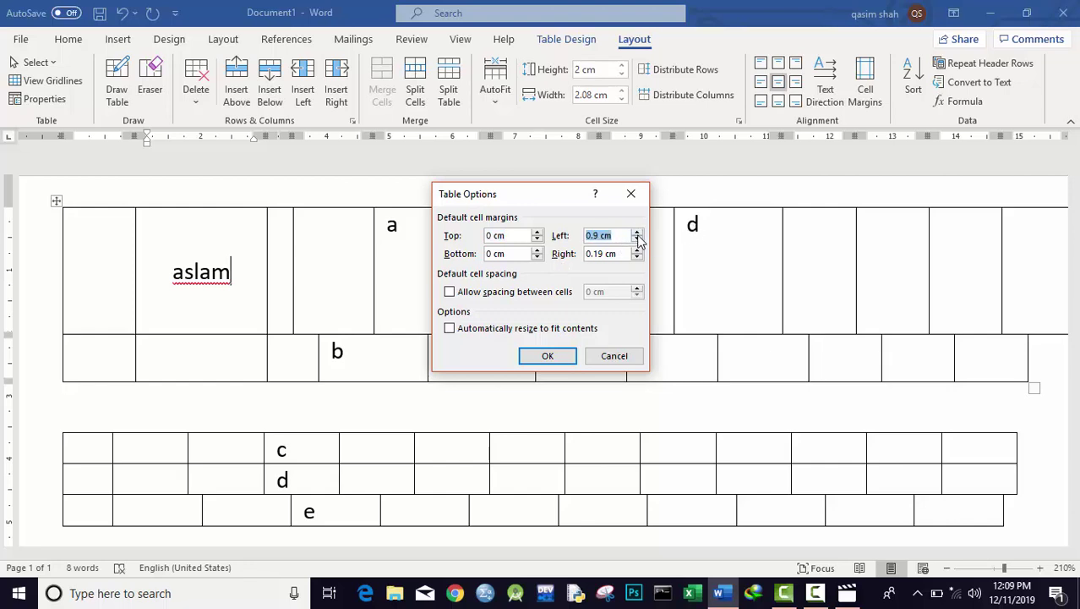
left_click(638, 250)
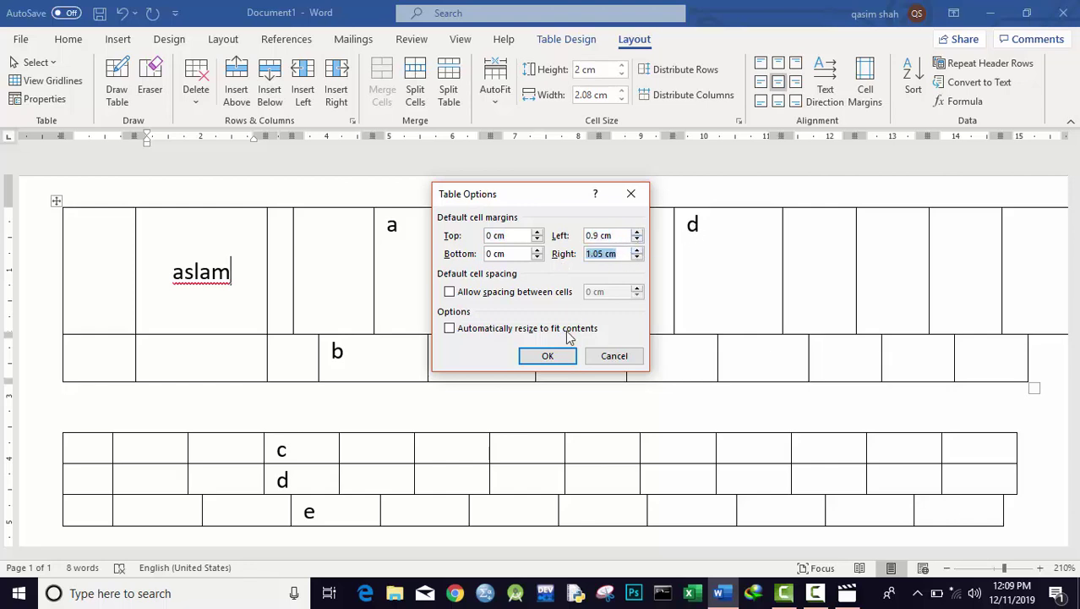
left_click(553, 356)
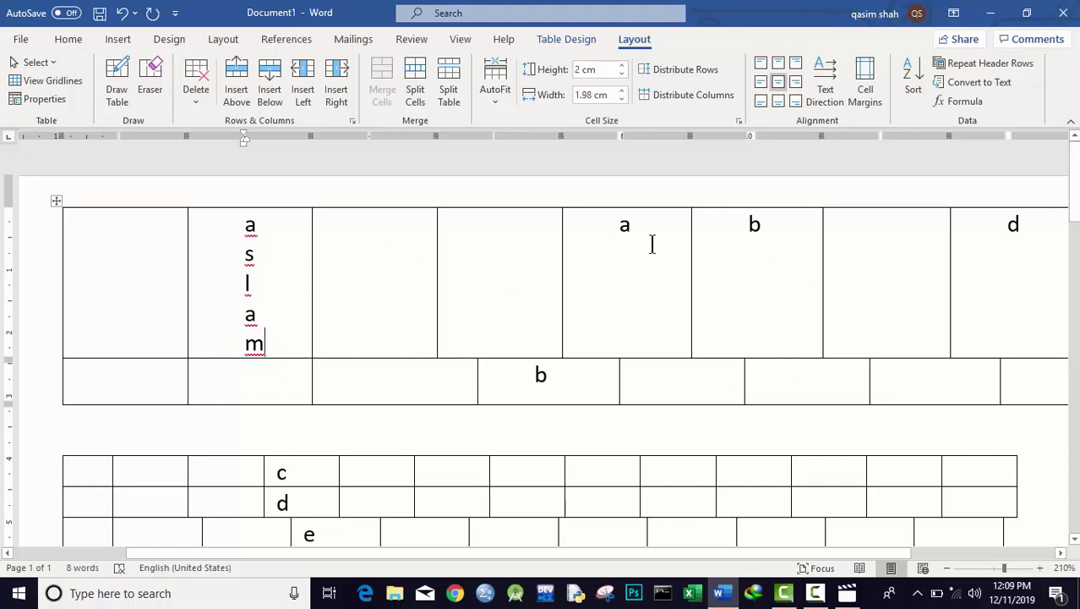
- Type c into the empty top-row cell between b and d
left_click(873, 244)
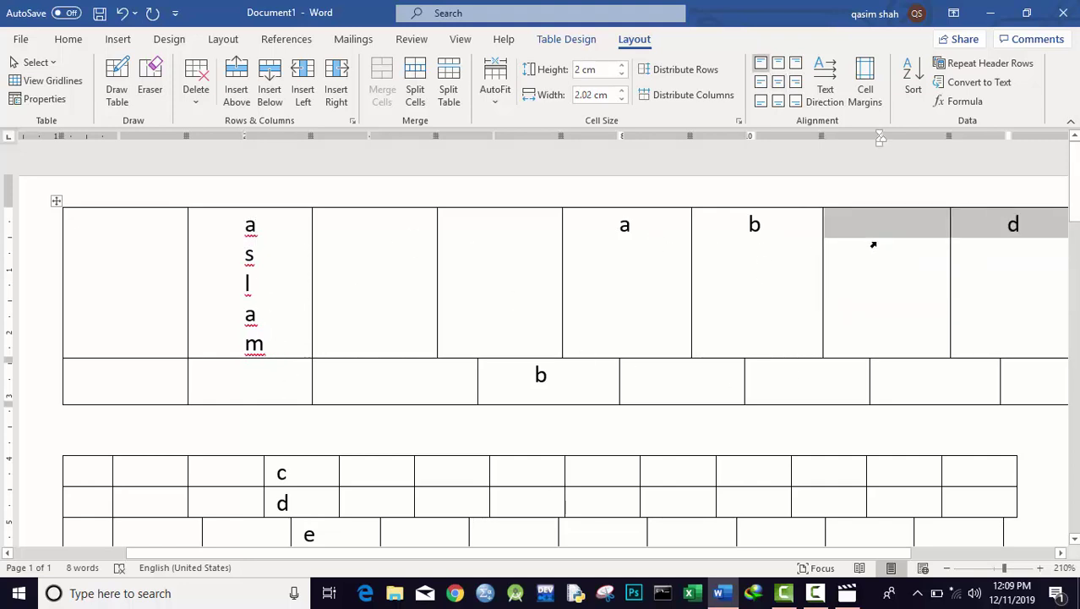
left_click(722, 184)
double_click(722, 184)
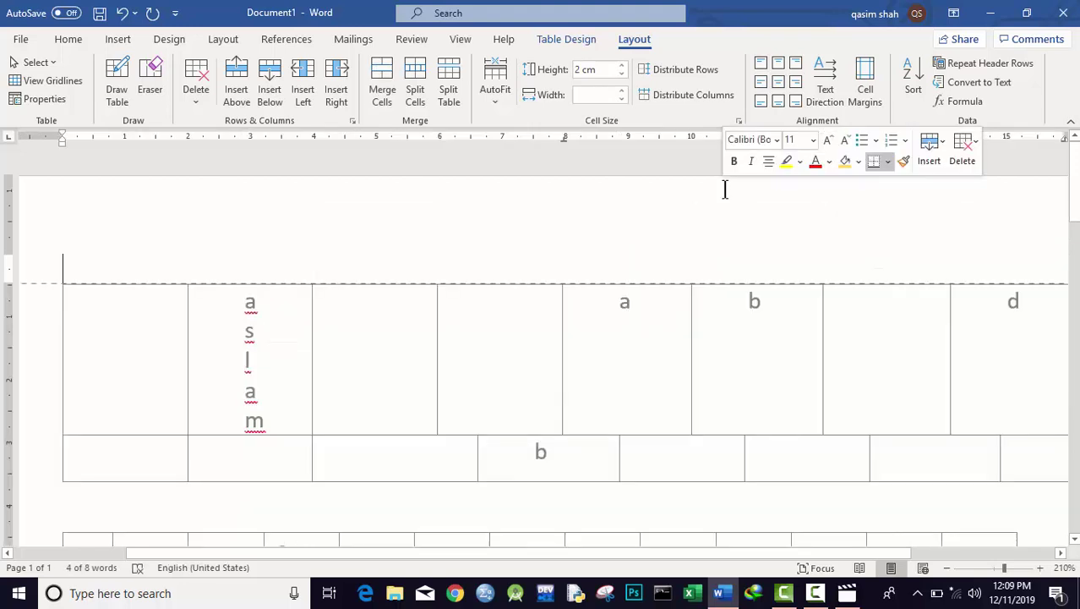
double_click(894, 335)
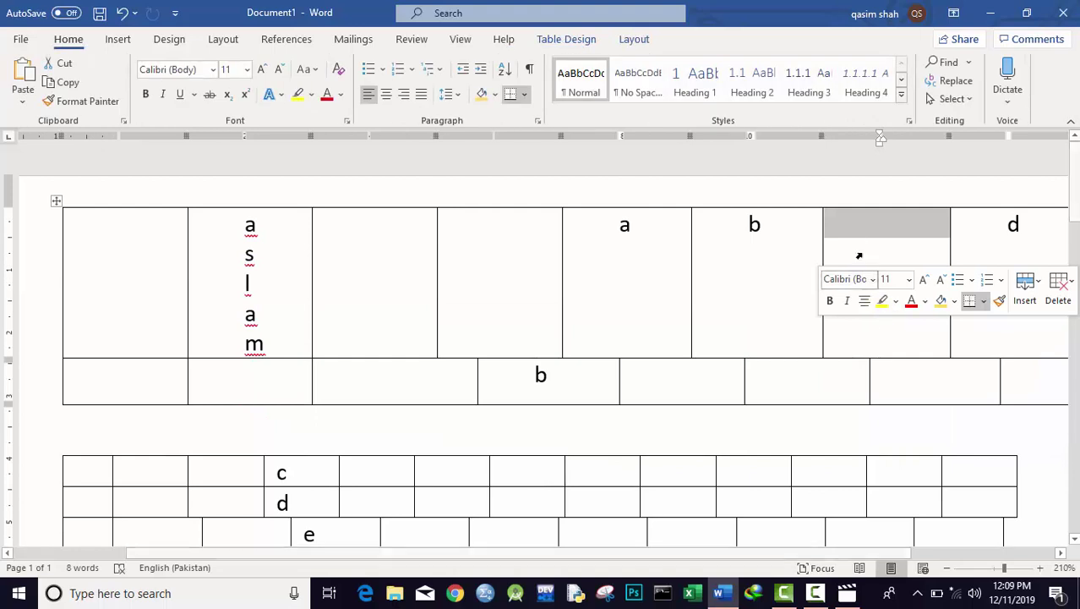
type("c")
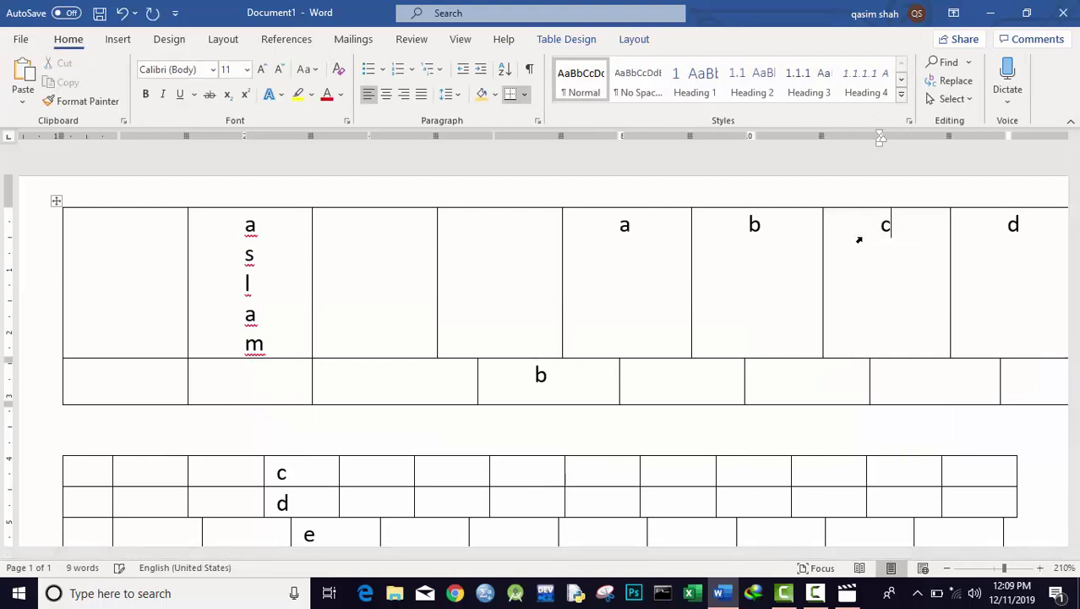
- Select the top-row cells a to d and bring up the Sort dialog
left_click_drag(1015, 224, 600, 224)
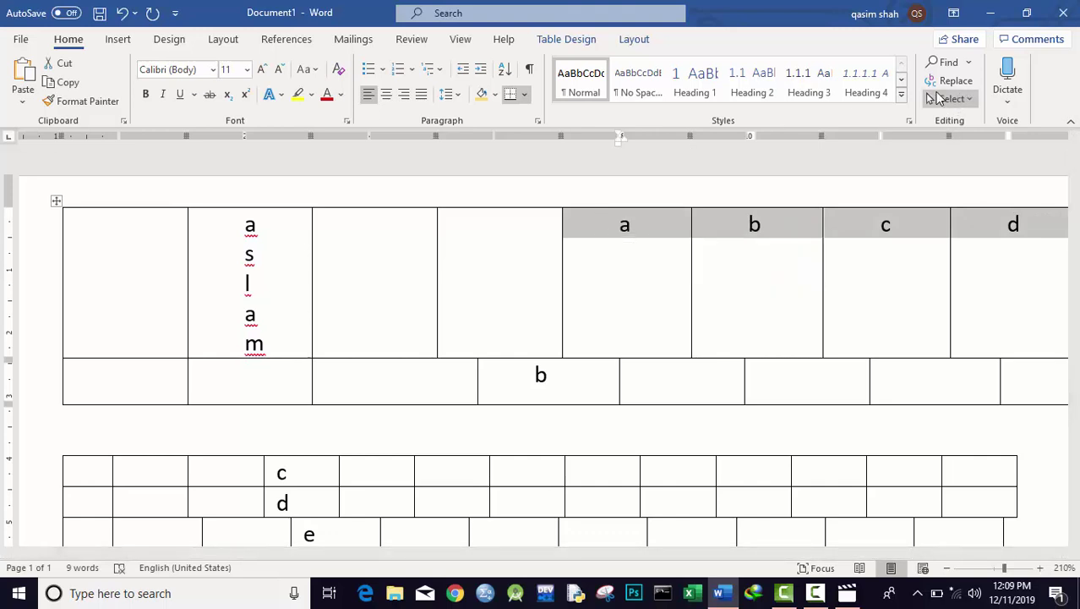
left_click(632, 39)
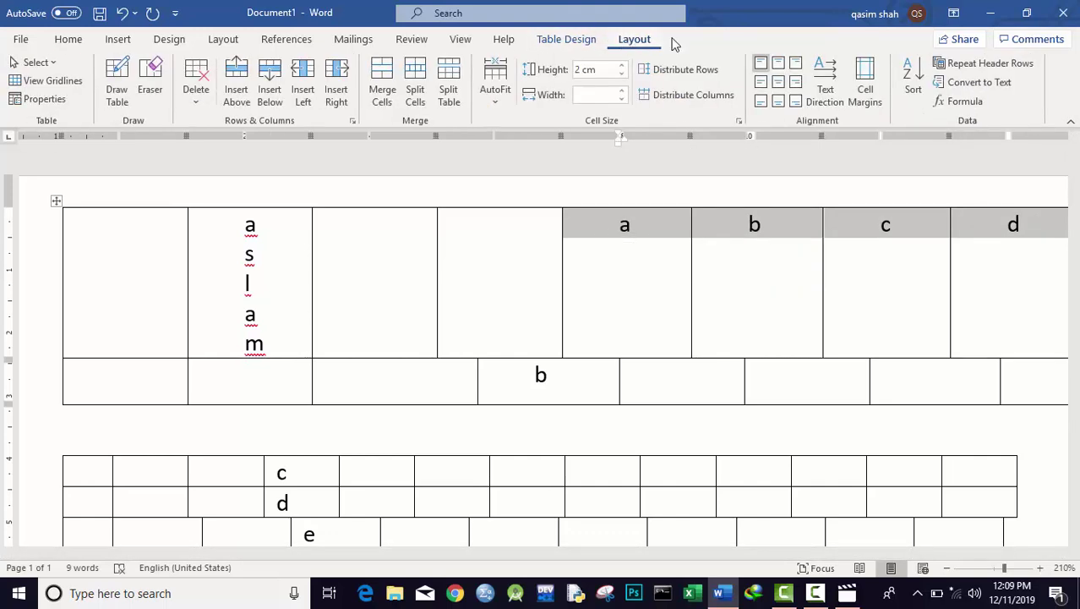
left_click(913, 84)
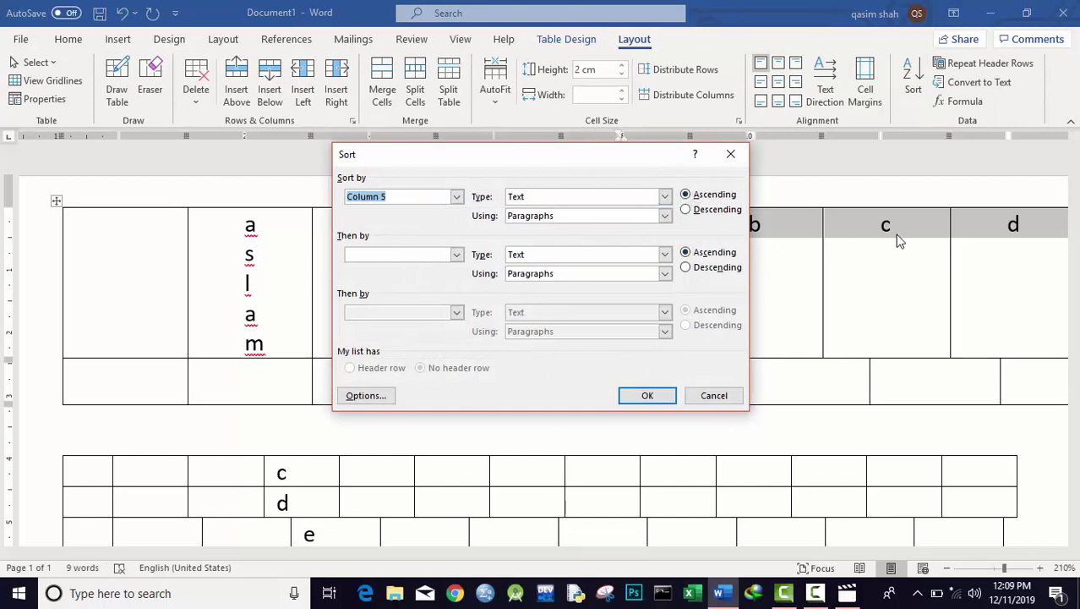
- Sort Column 5 in descending order, then deselect the header-row cells
left_click(688, 217)
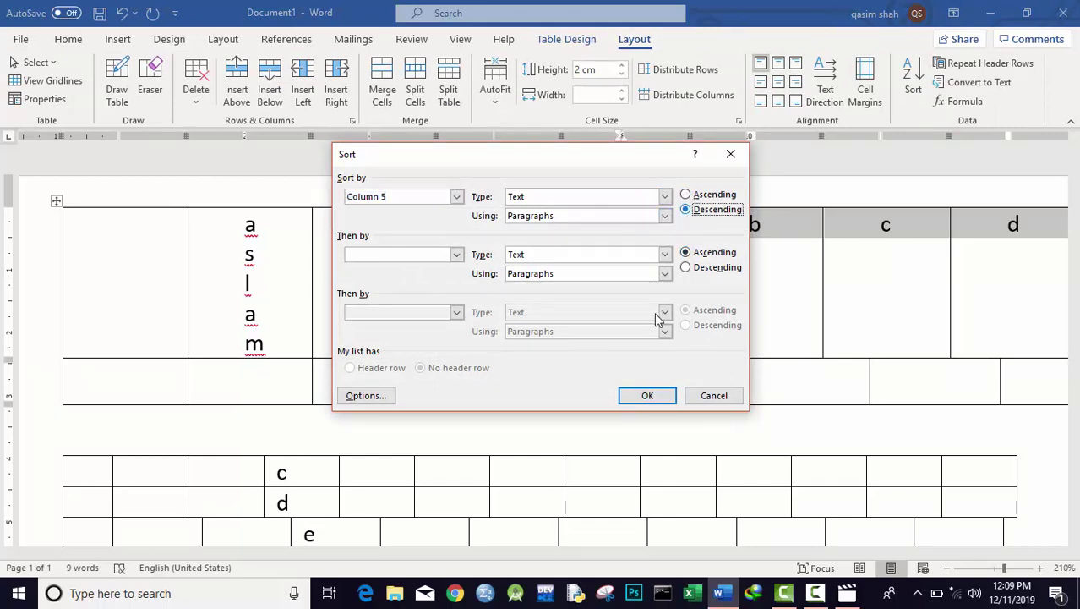
left_click(659, 394)
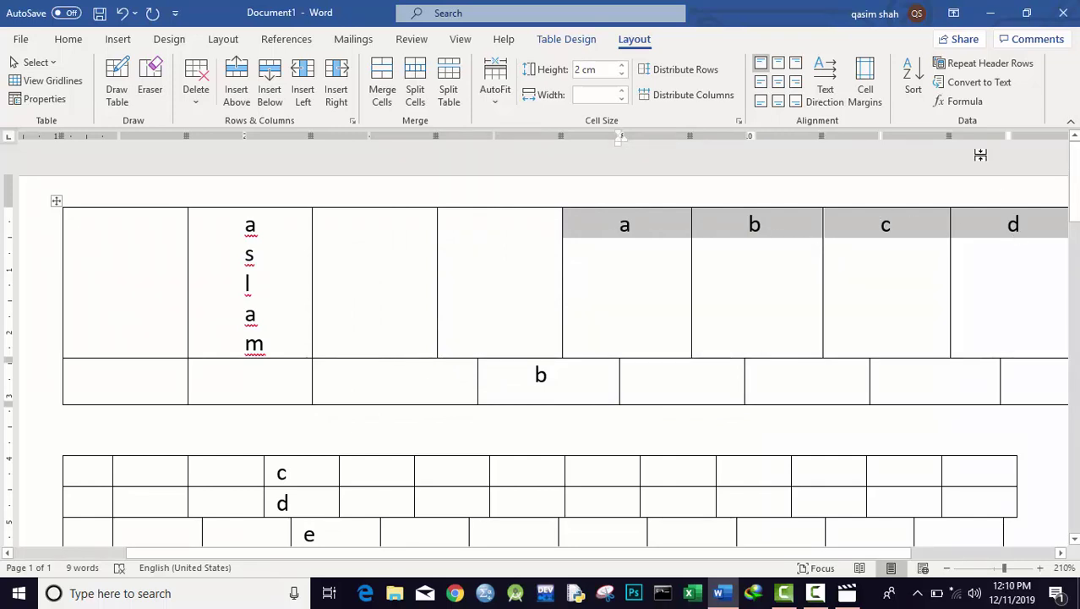
left_click(913, 235)
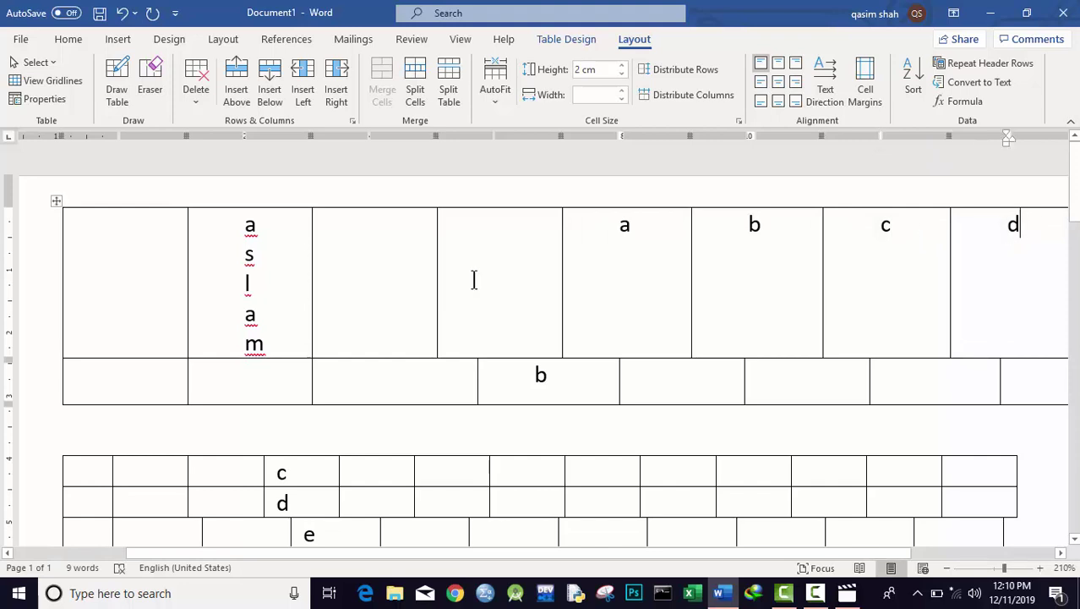
- Sort the stacked letters a s l a m in ascending order
left_click_drag(265, 347, 241, 229)
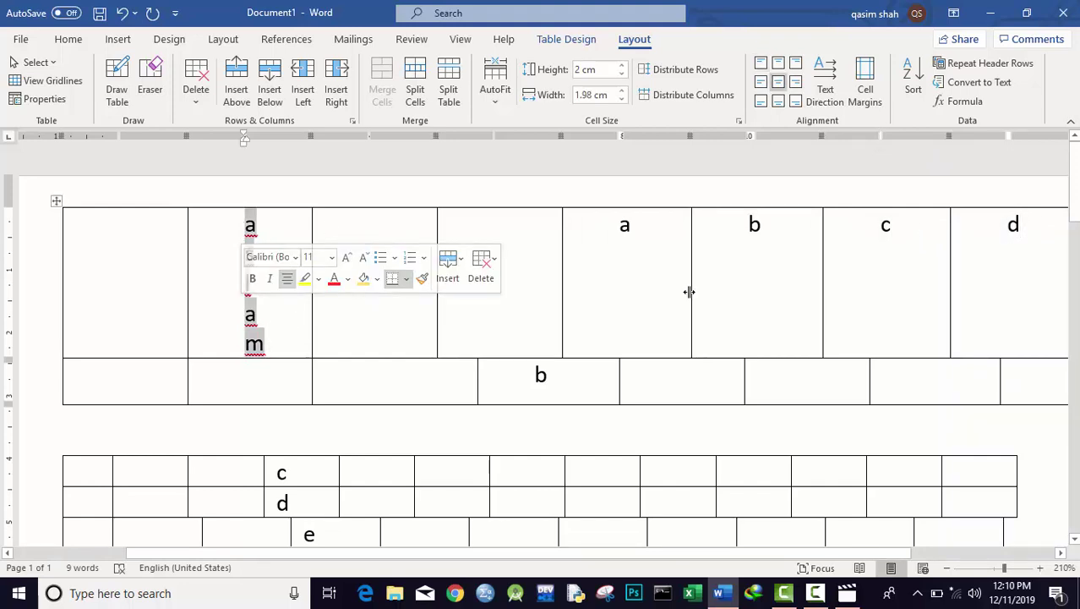
left_click(913, 84)
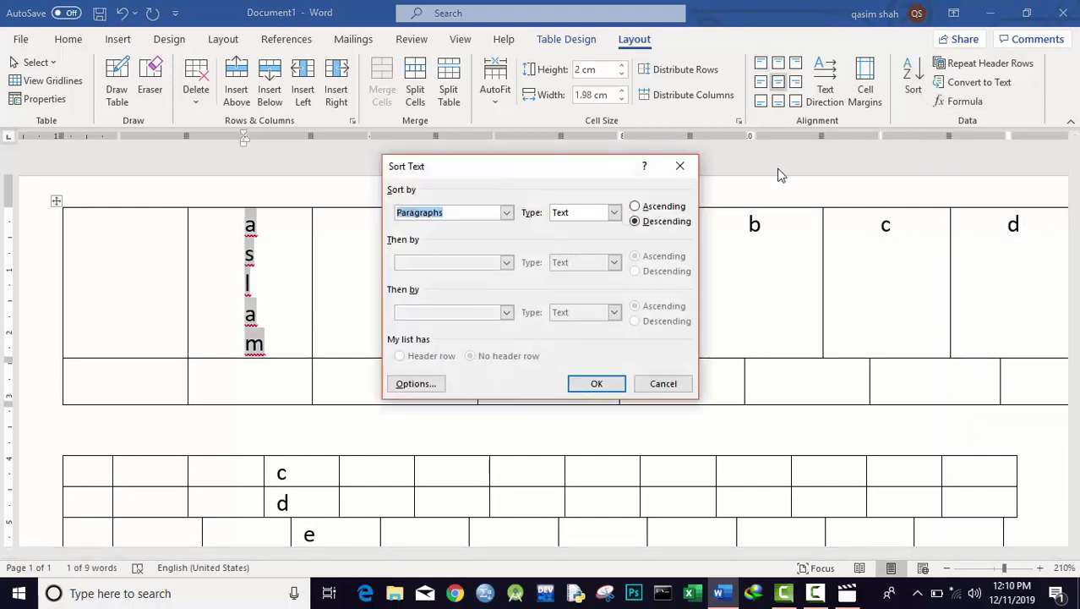
left_click(636, 207)
left_click(596, 385)
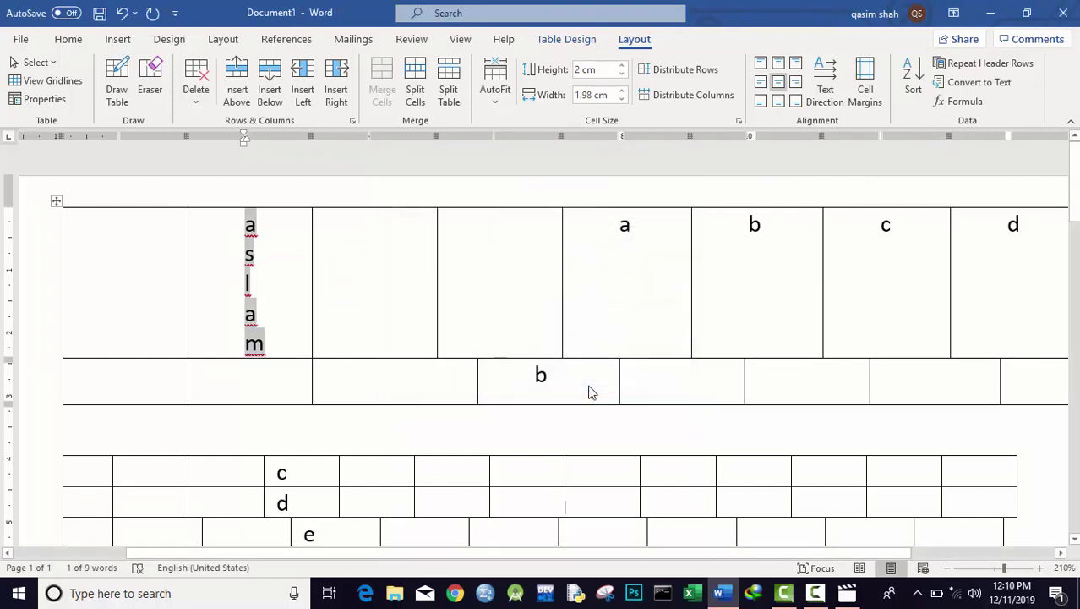
- Re-sort the letters in descending order, then select the whole document
left_click(913, 91)
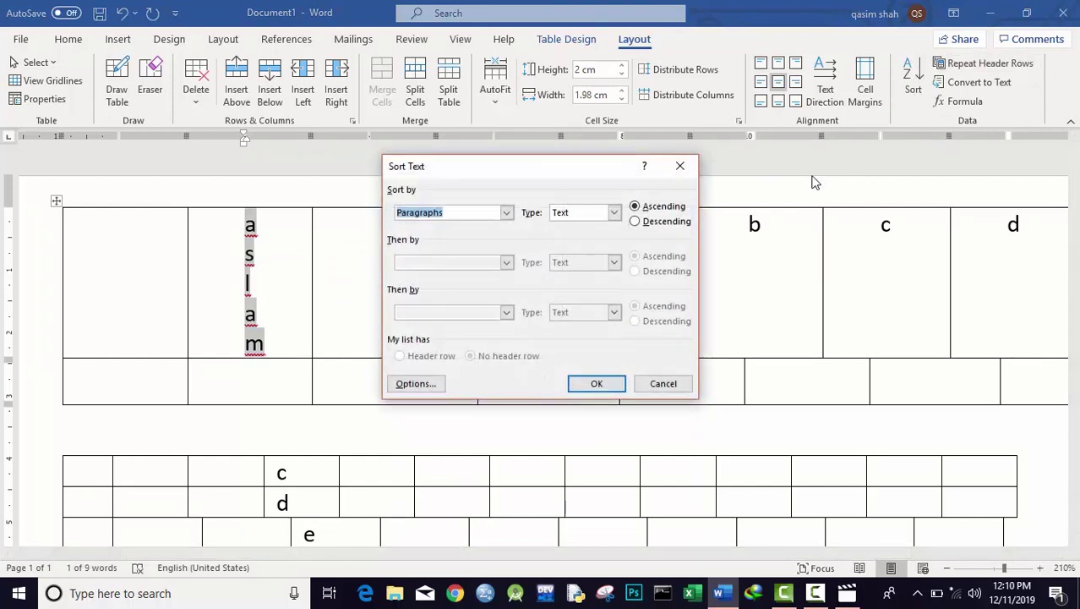
left_click(637, 221)
left_click(580, 384)
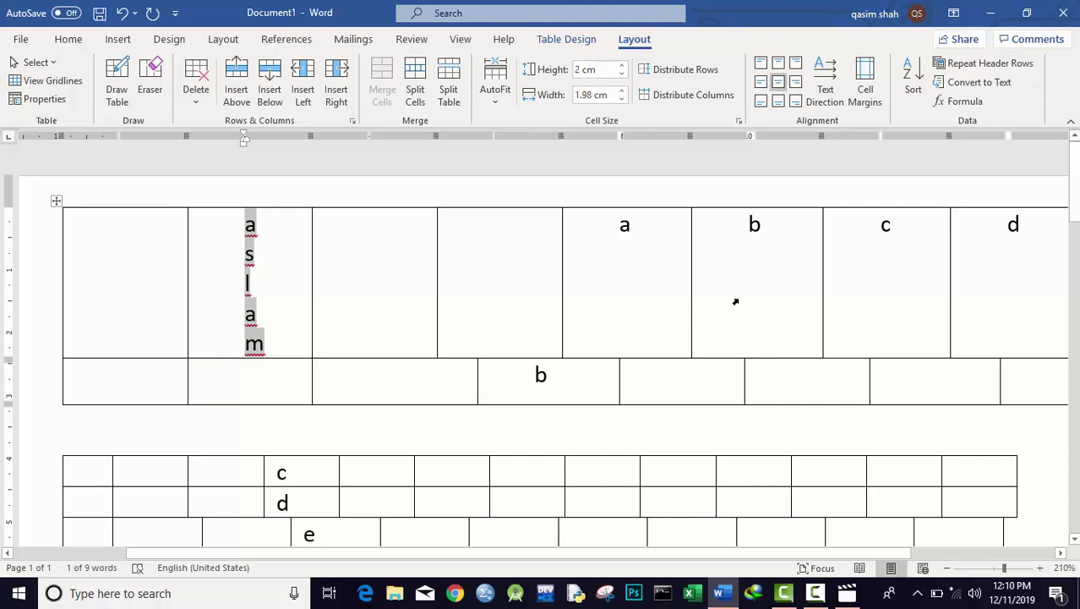
key("ctrl+a")
- Clear the document and insert a 9-column, 5-row table
key("BackSpace")
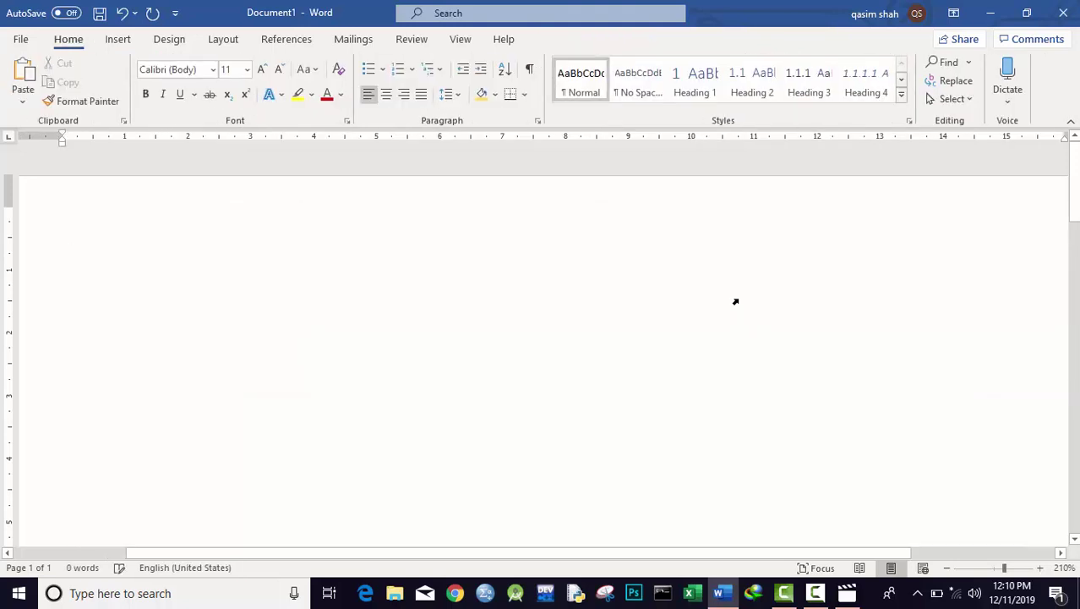
left_click(115, 41)
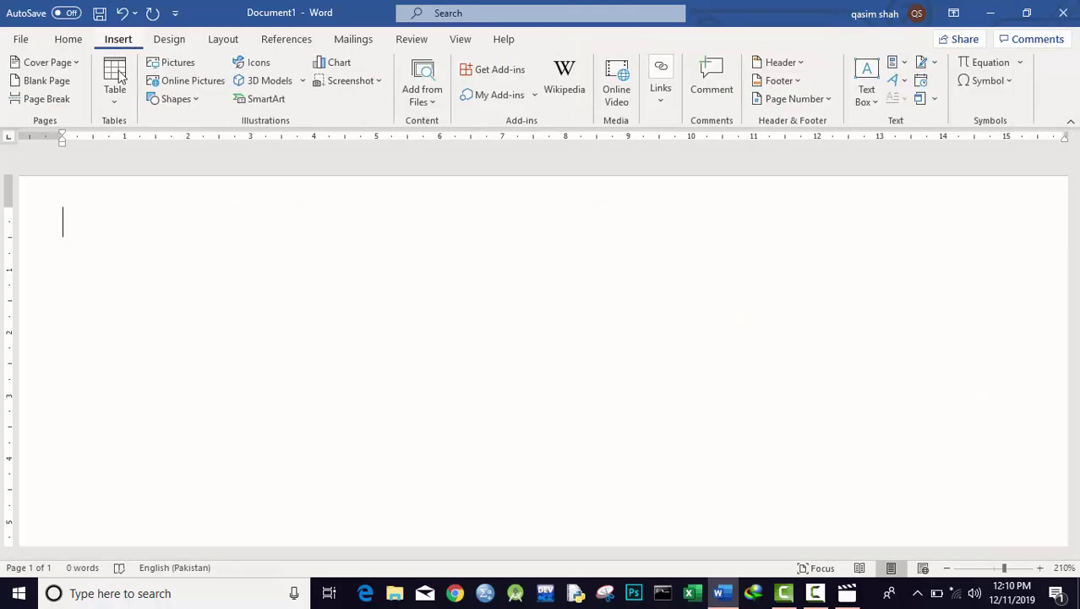
left_click(119, 81)
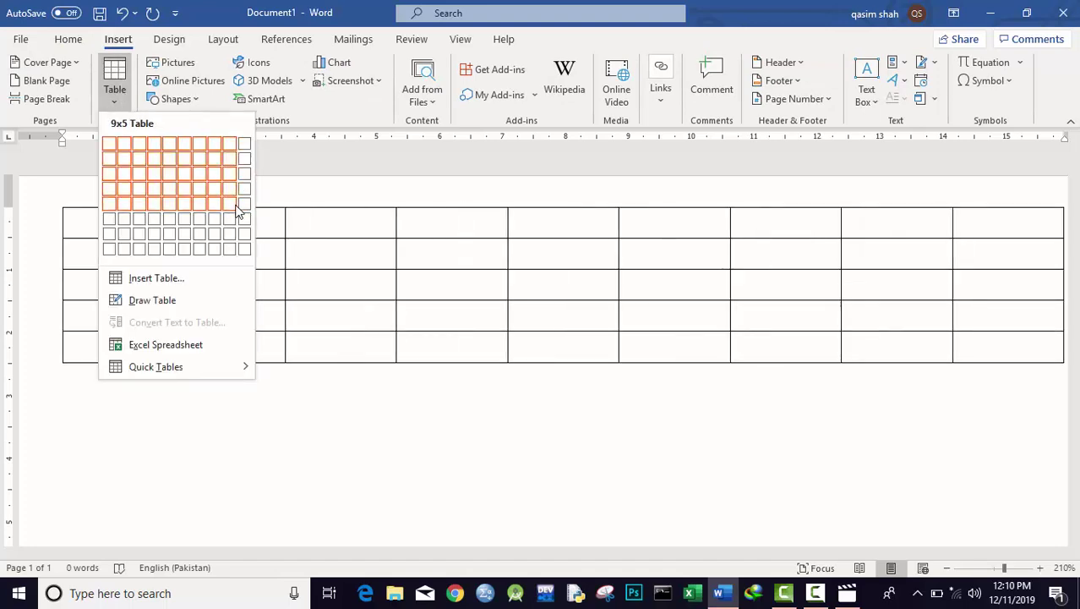
left_click(237, 212)
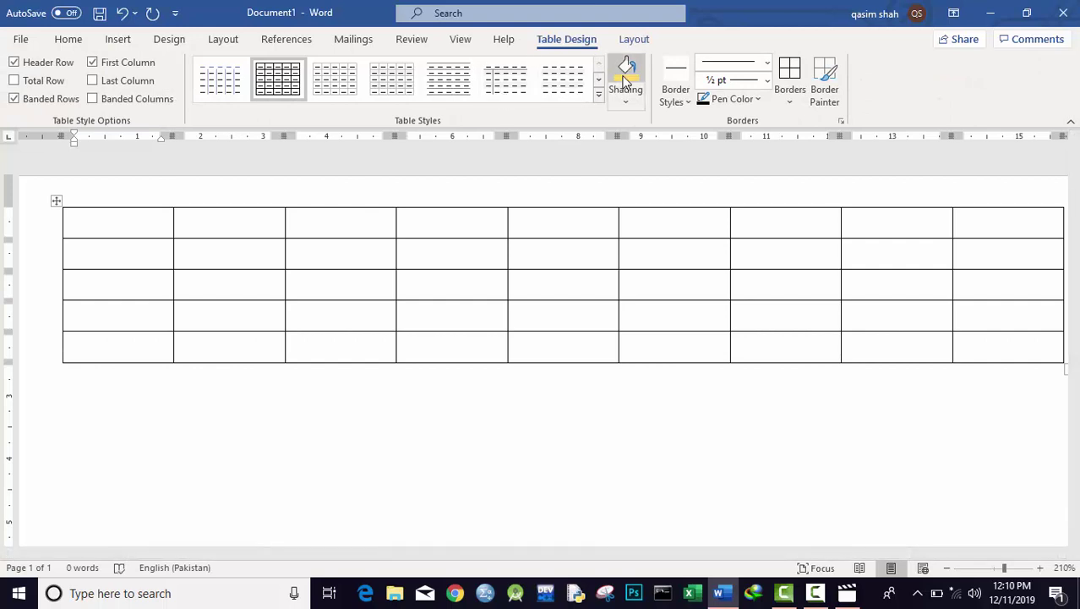
- Apply the orange grid table style to the new table
left_click(599, 95)
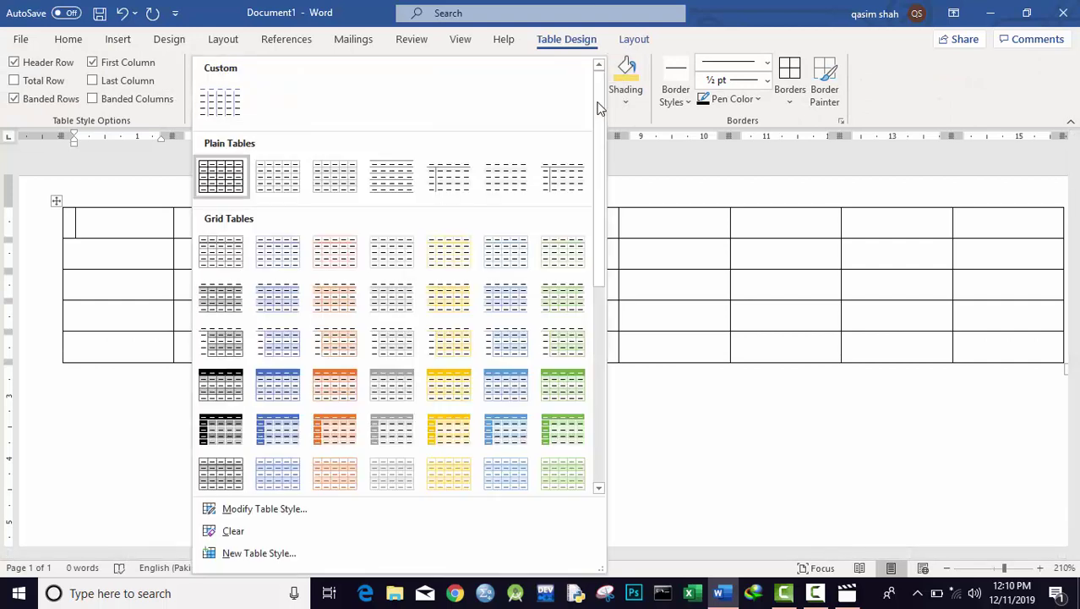
left_click(336, 397)
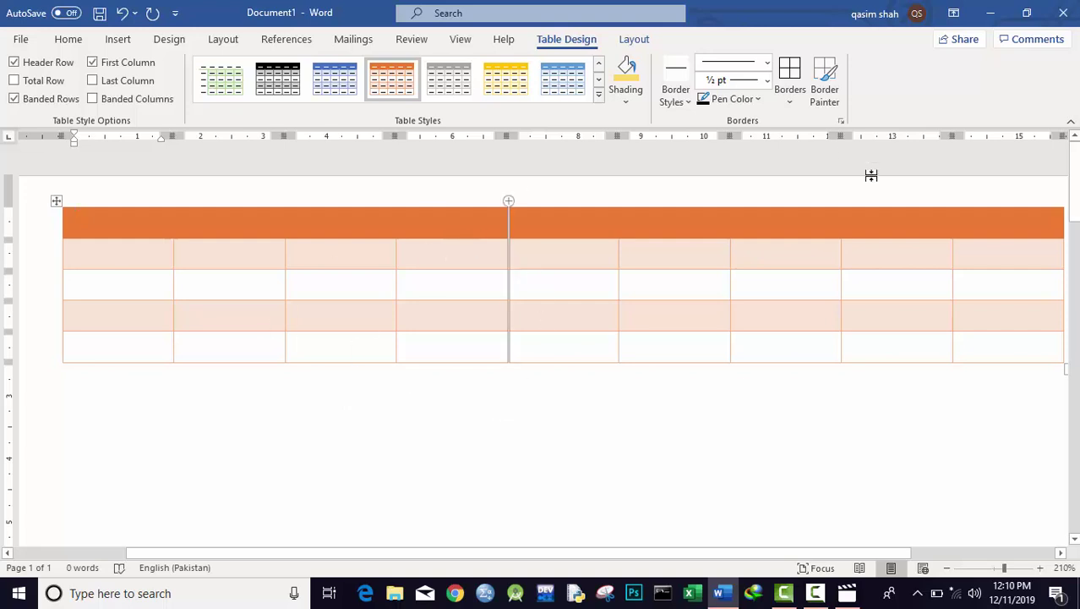
left_click(642, 39)
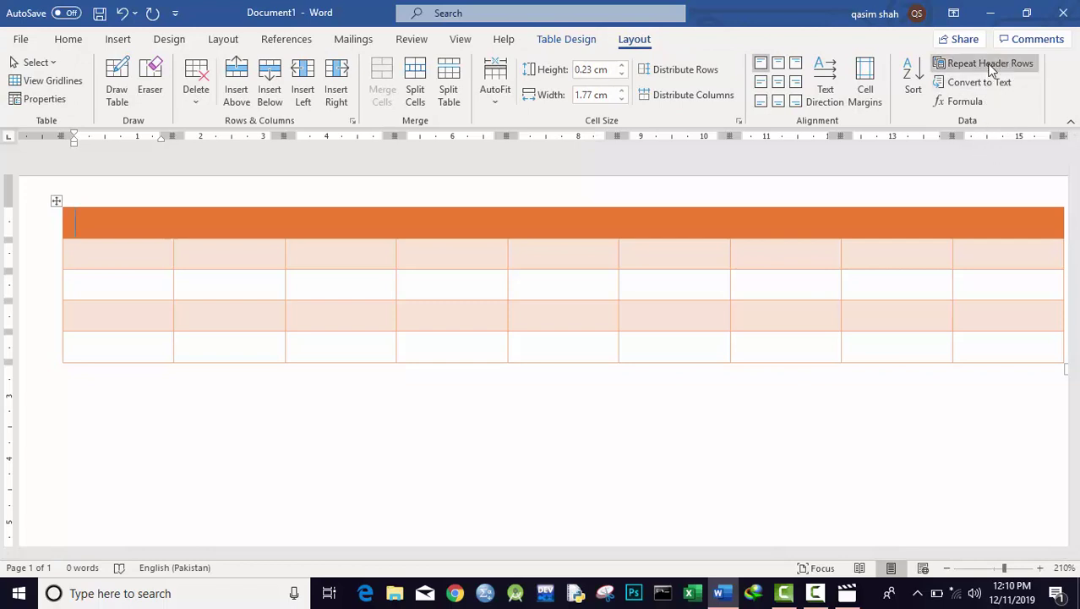
- Delete the existing table and all document content
left_click(454, 435)
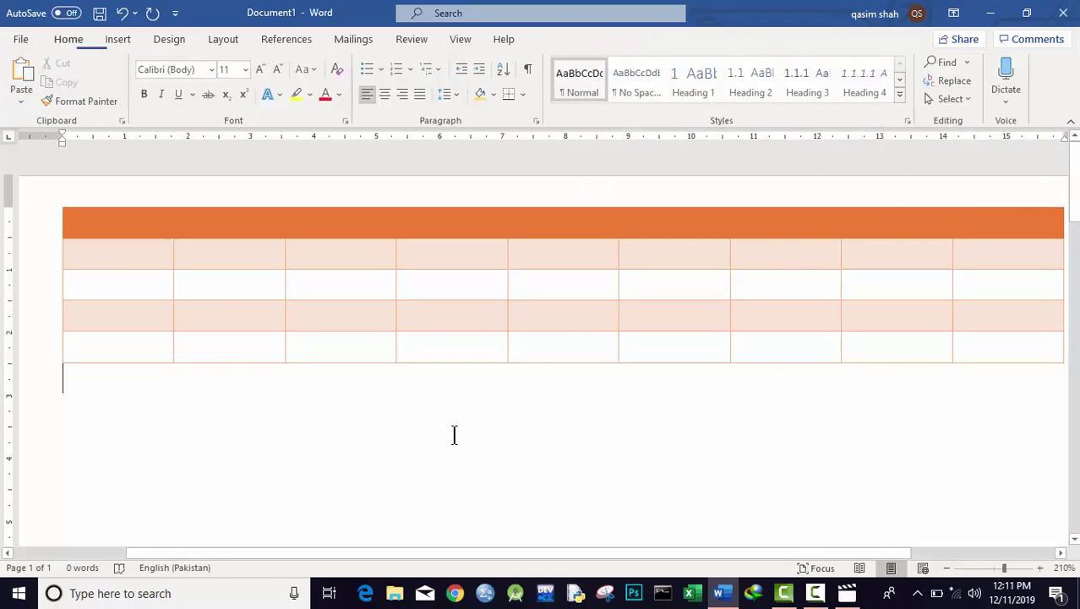
key("ctrl+a")
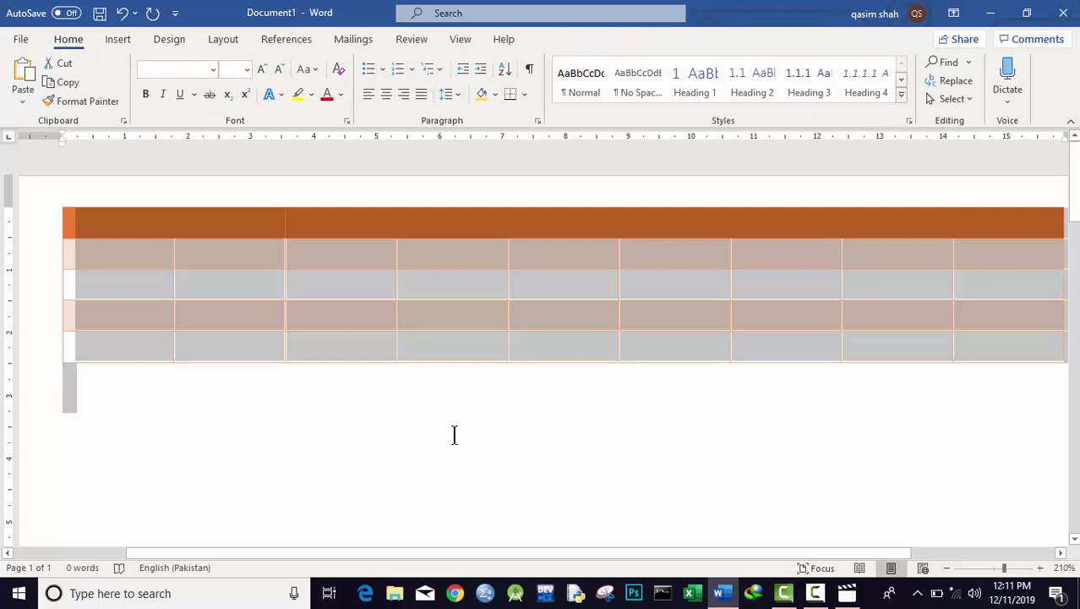
key("Delete")
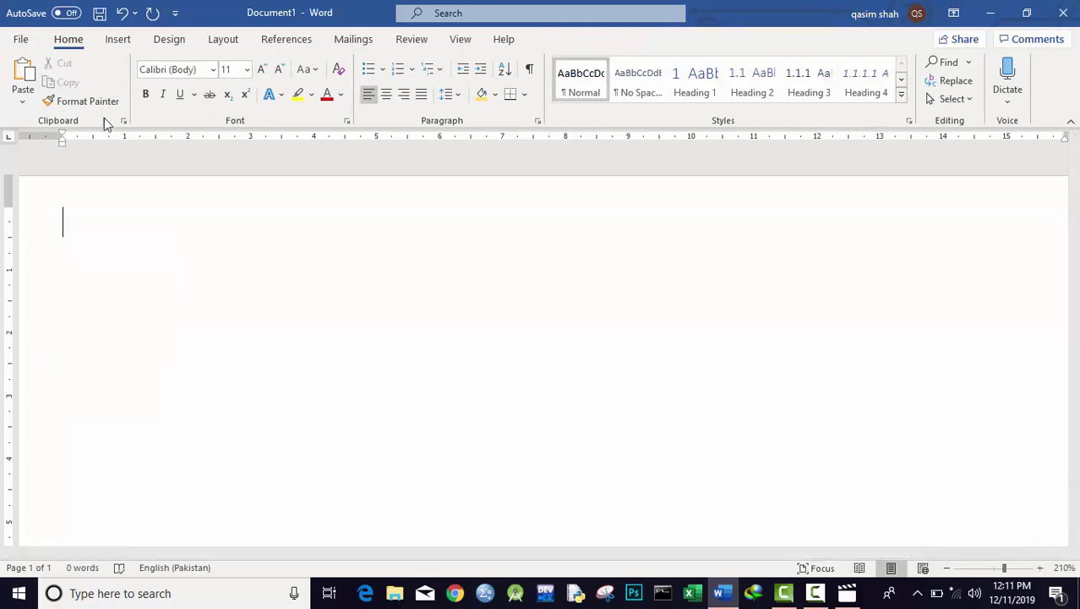
- Insert a 50-column, 60-row table through the Insert Table dialog
left_click(118, 38)
left_click(115, 84)
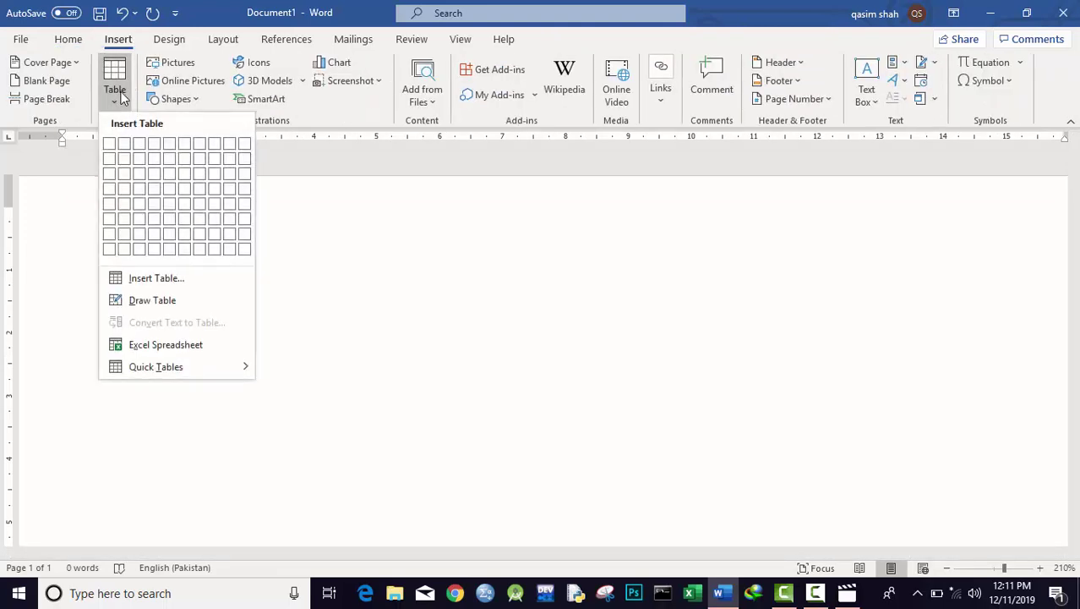
left_click(144, 280)
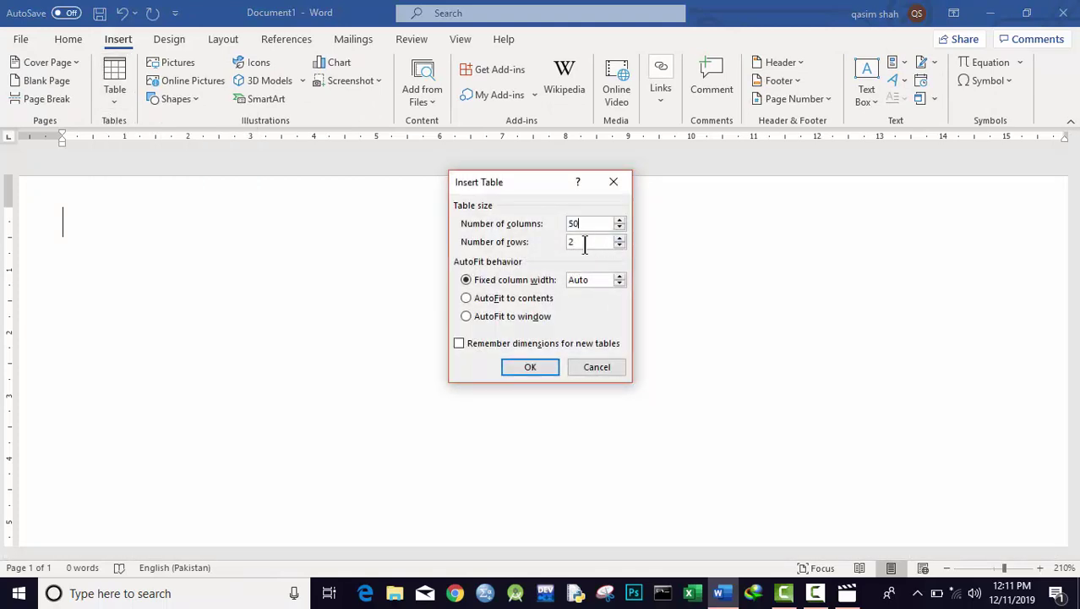
key("BackSpace")
left_click(529, 368)
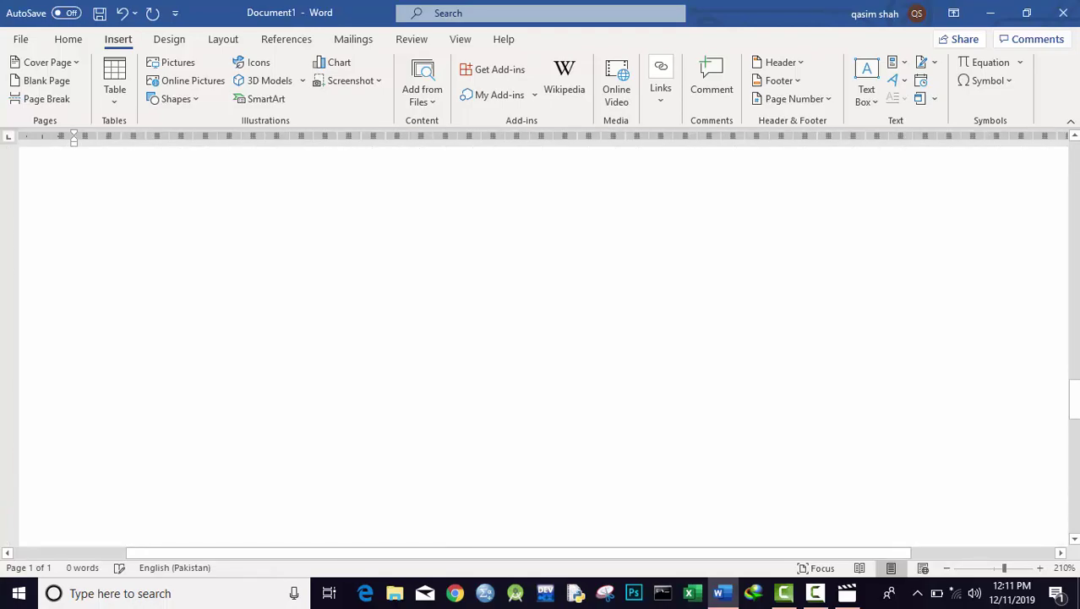
- Apply the orange grid table style to the 50-column table
left_click_drag(1073, 399, 1075, 351)
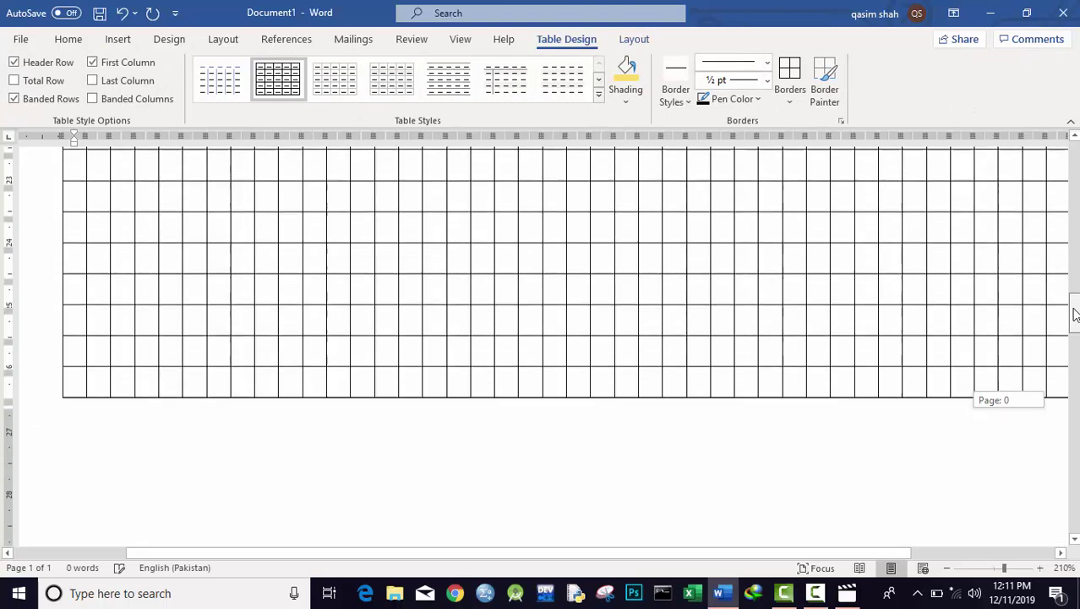
left_click_drag(1076, 351, 1075, 212)
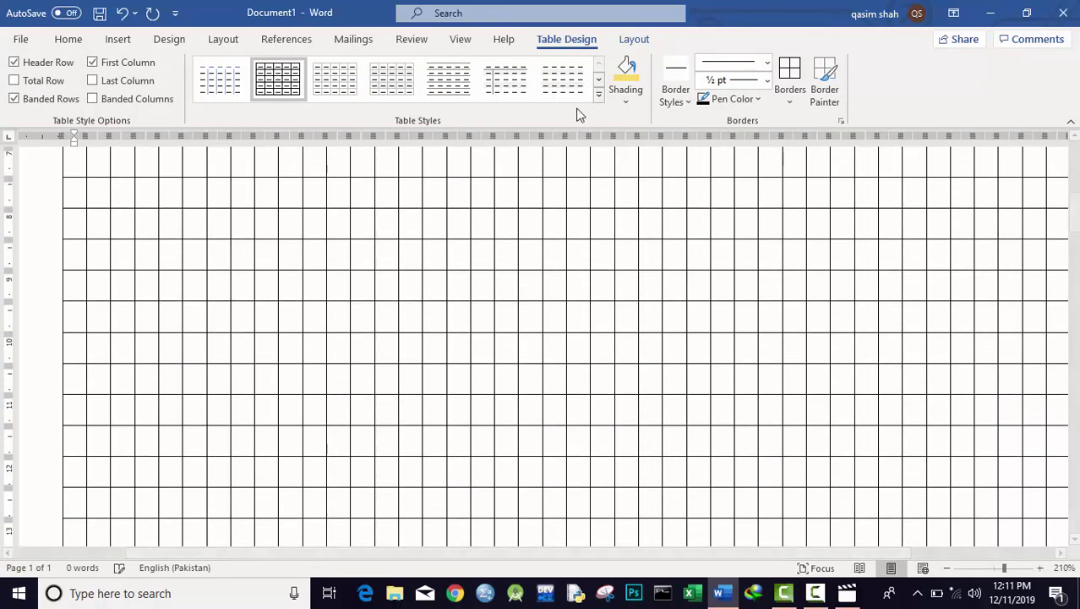
left_click(598, 99)
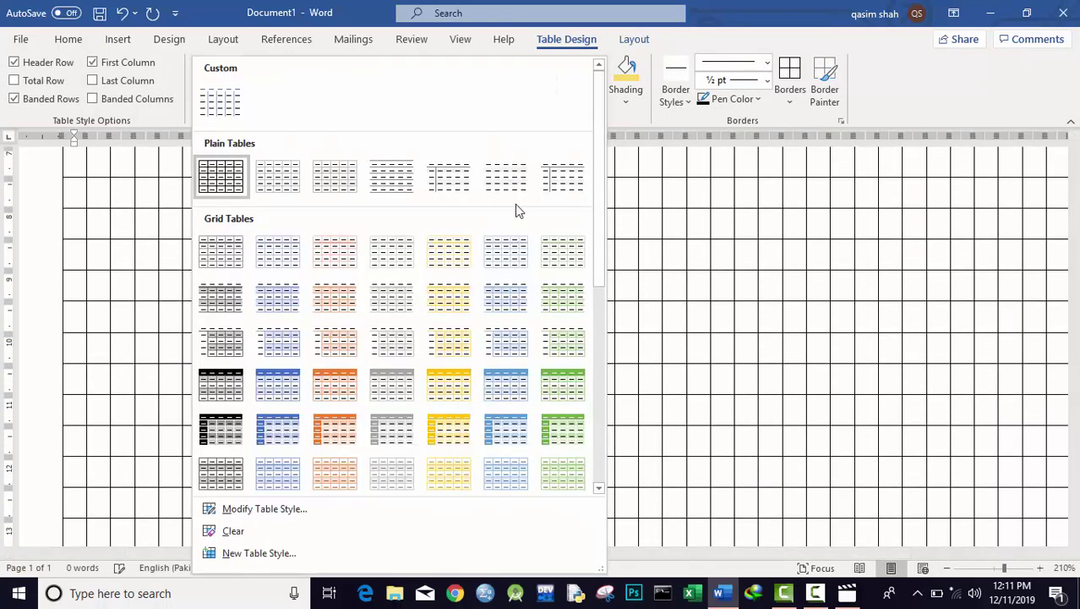
left_click(348, 382)
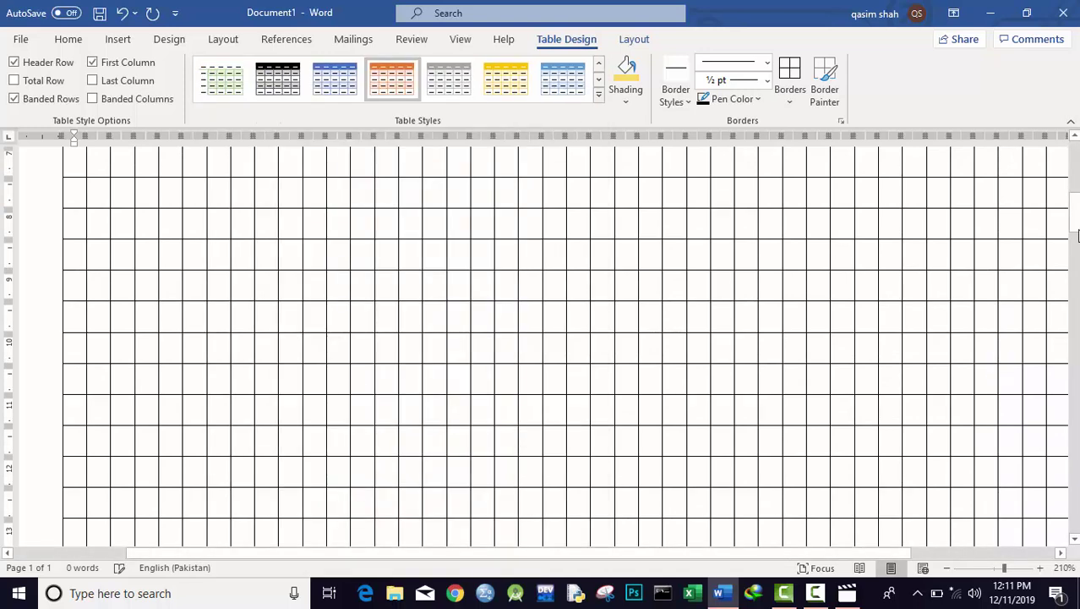
- Select the entire orange header row across the table
left_click_drag(1075, 212, 1074, 169)
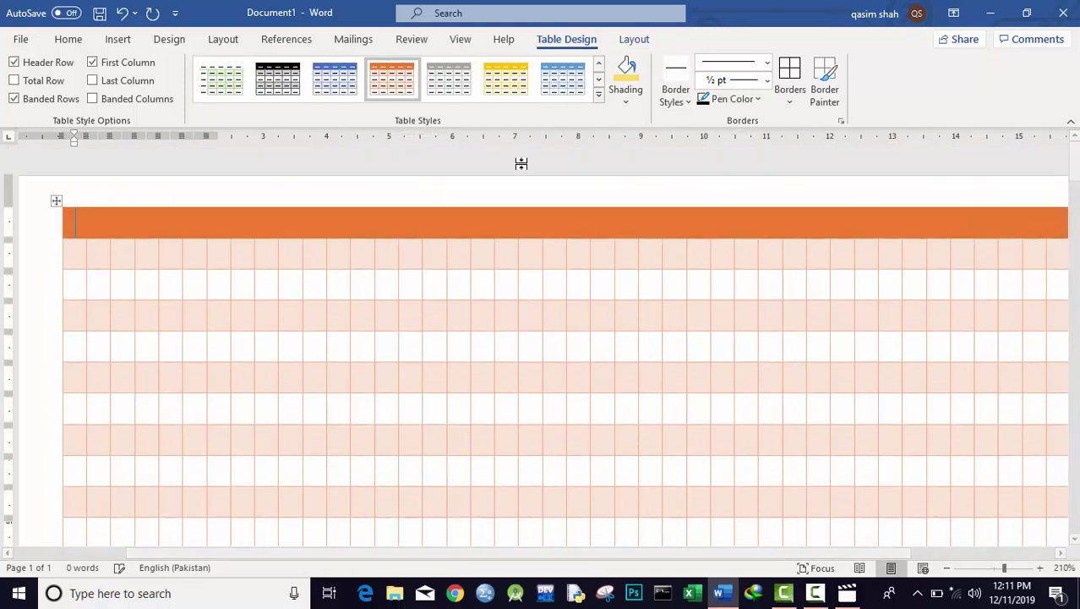
left_click(399, 230)
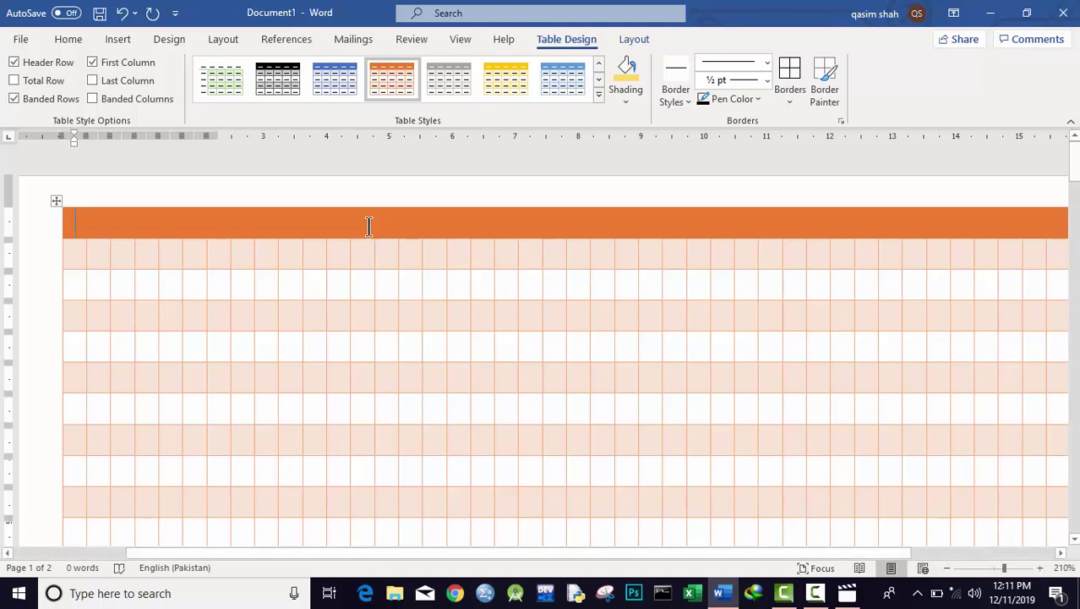
left_click(360, 227)
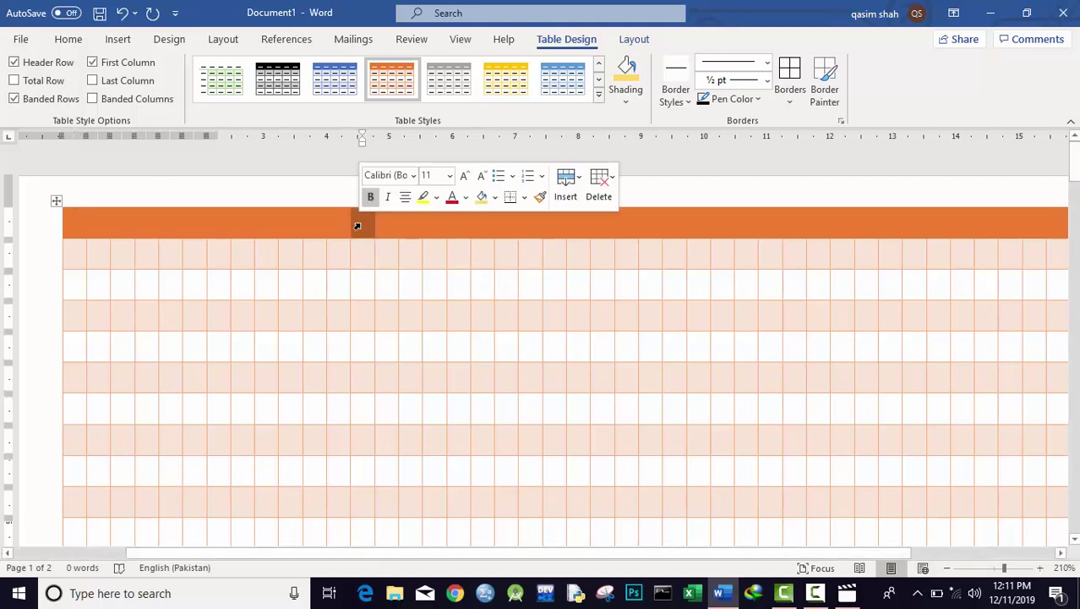
left_click(311, 230, "ctrl")
left_click(312, 230)
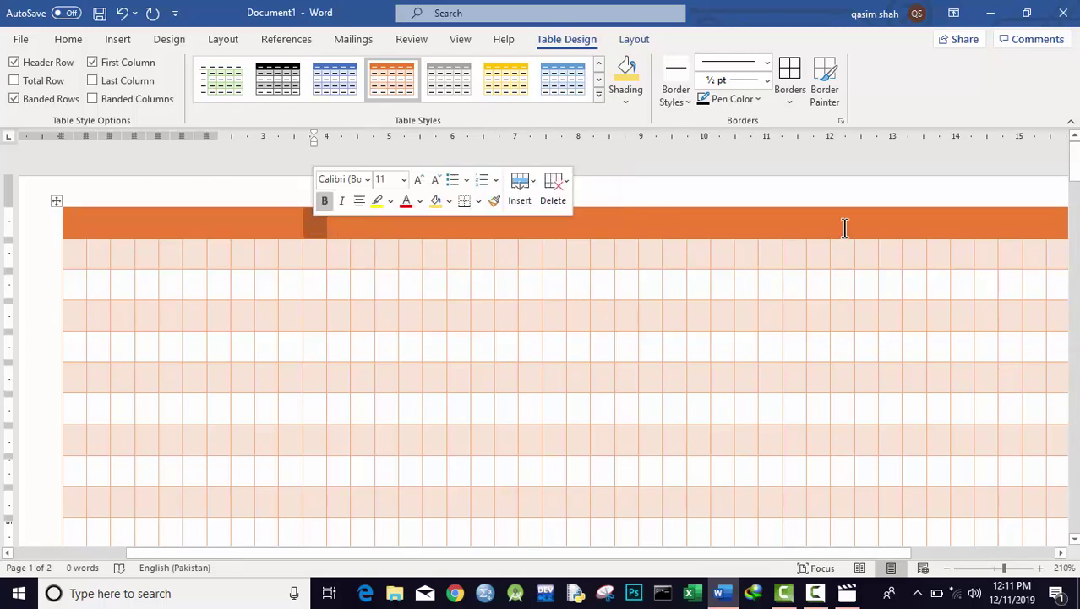
left_click_drag(1073, 169, 1074, 350)
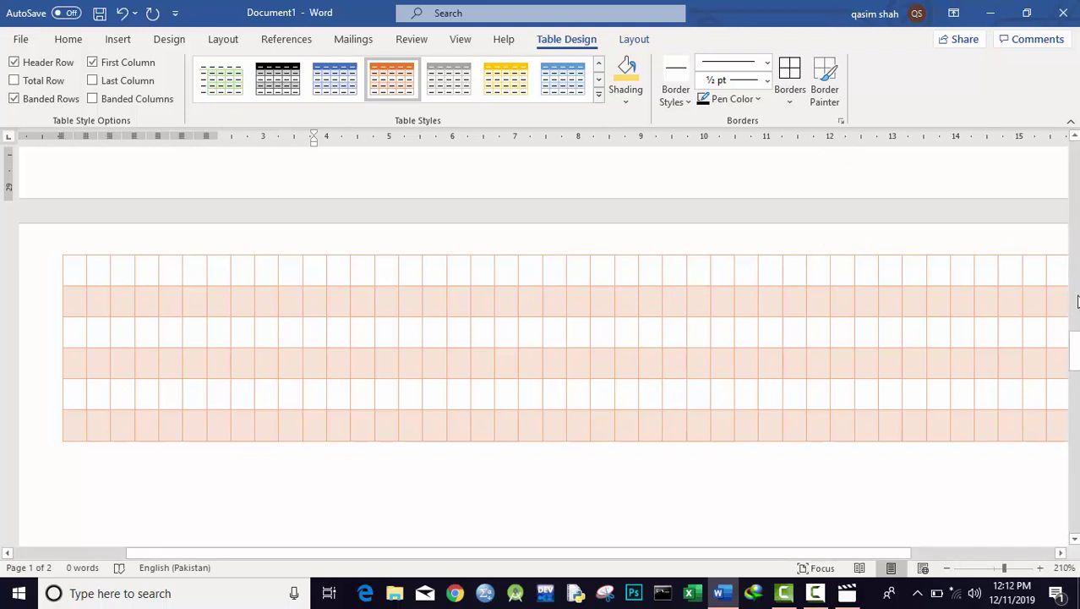
left_click_drag(1074, 351, 971, 151)
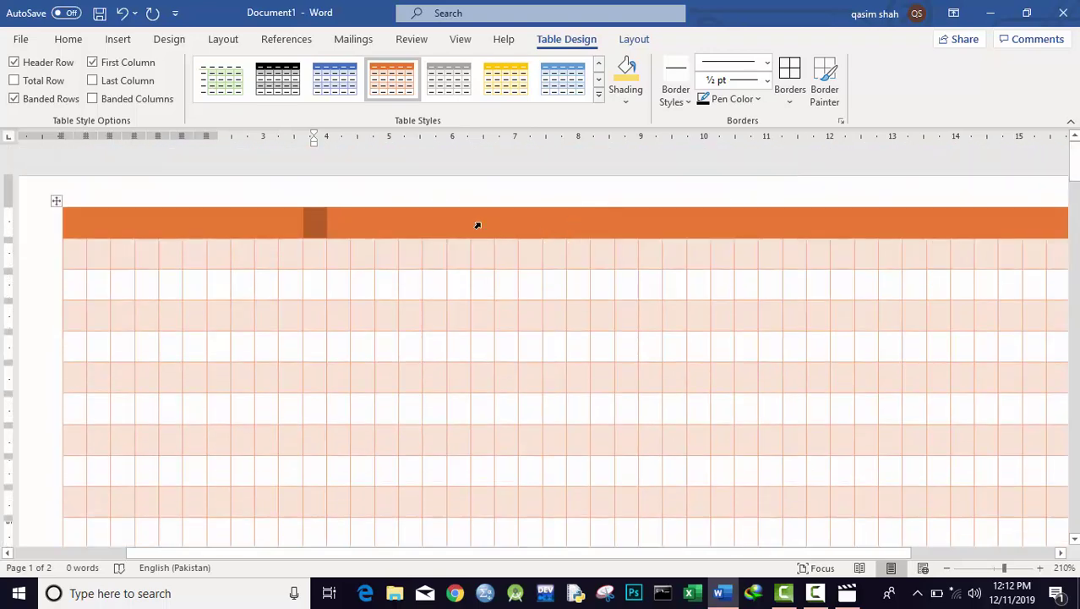
left_click(475, 225)
left_click(405, 229)
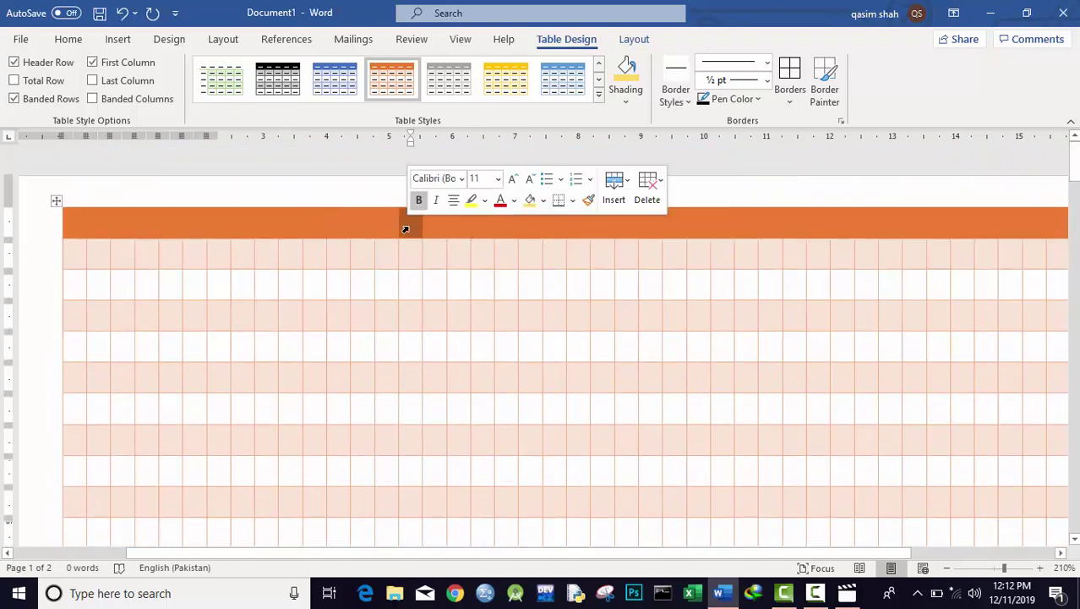
left_click_drag(75, 225, 1038, 225)
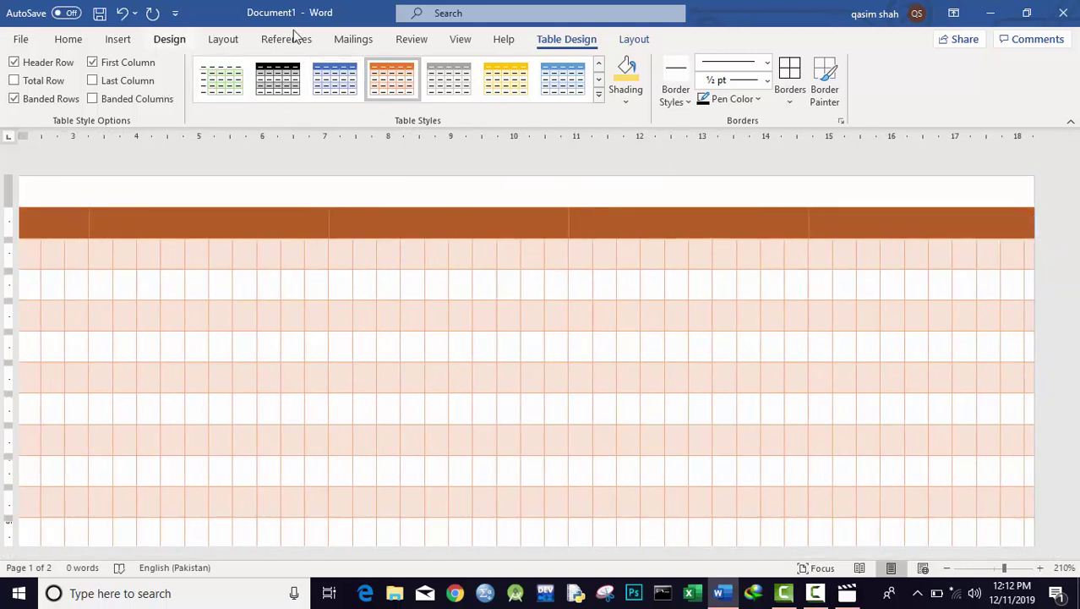
- Merge the header row into one cell and type 'asjksldf sdfjaskldfj skdfjaskldfjaskldfjsdklfjlsfjskldfjklsfjsdkl' in it
left_click(633, 40)
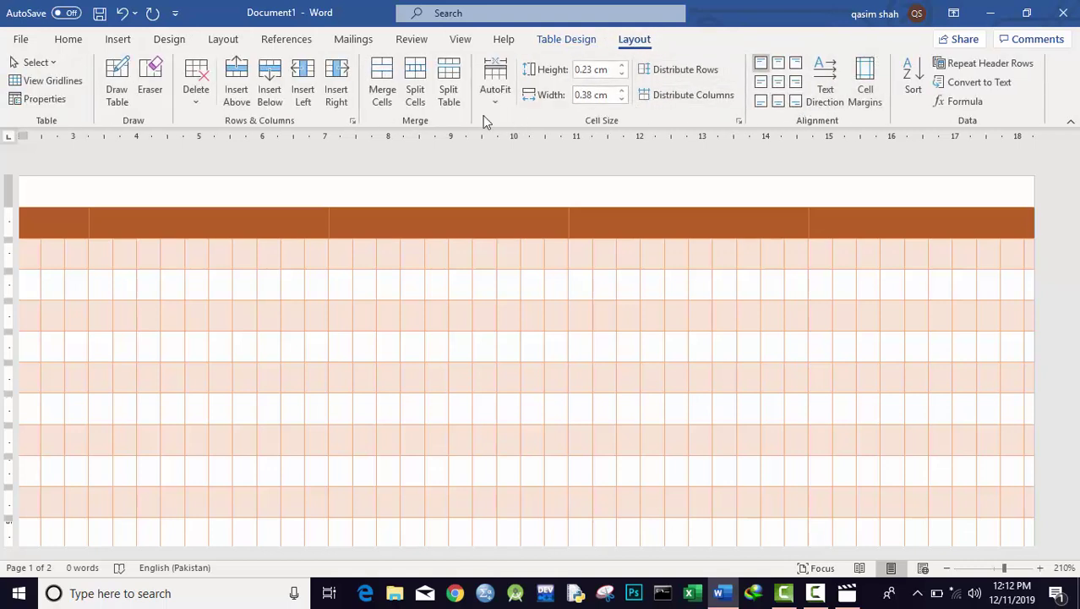
left_click(384, 85)
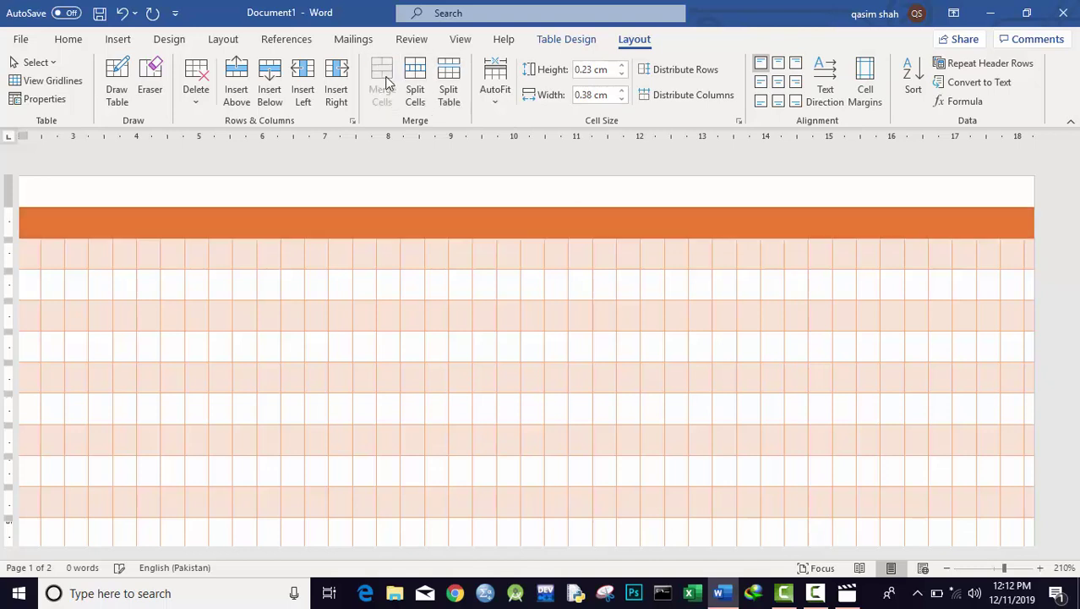
left_click(378, 228)
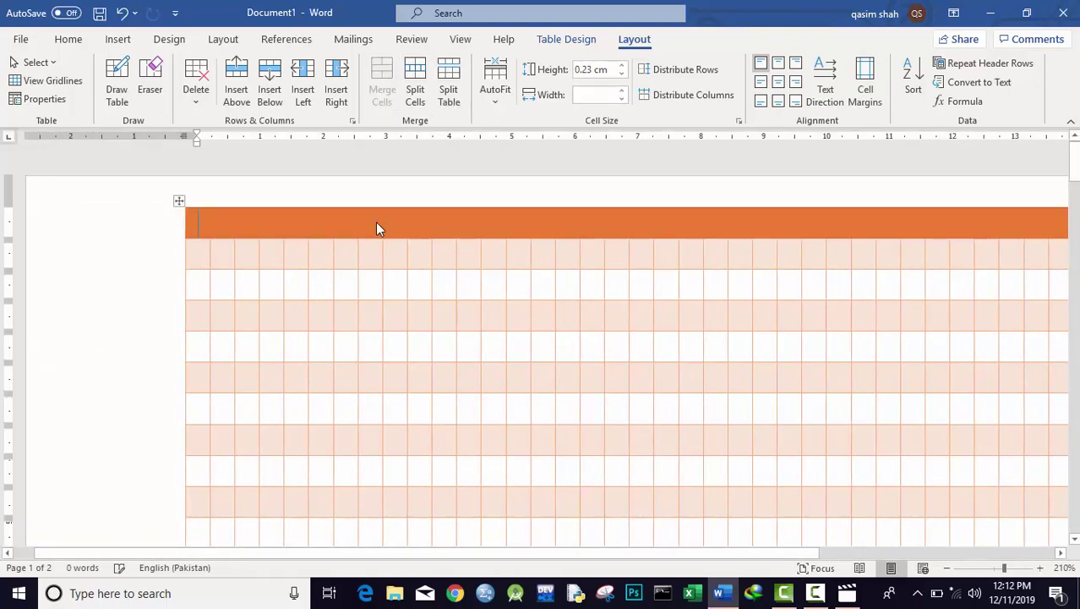
type("asjksldf")
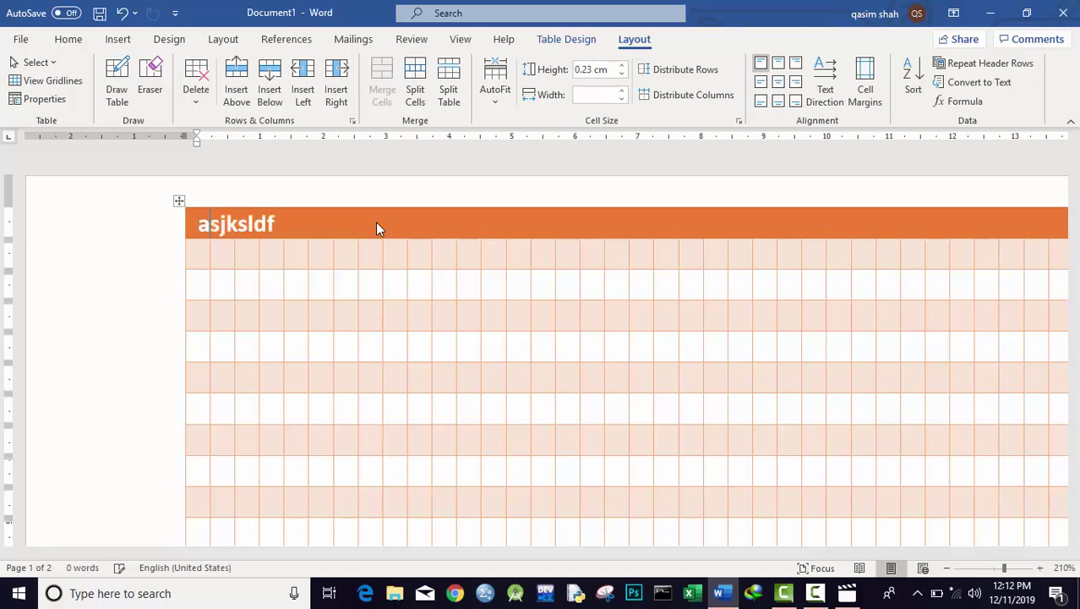
type(" sdfjaskldfj skdfjaskldfjaskldfj")
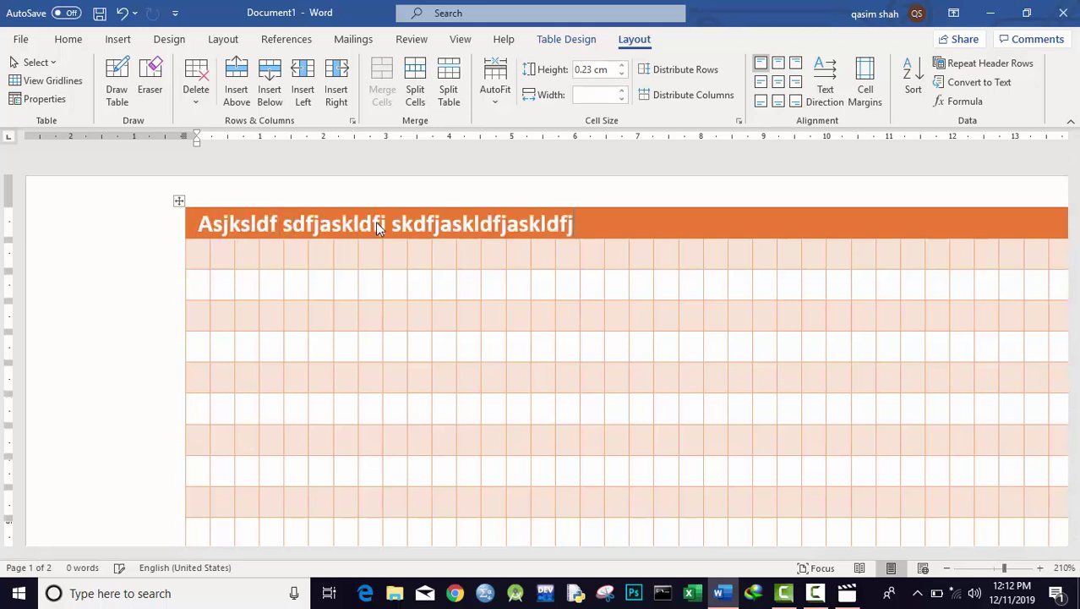
type("sdklfjlsfjskldfjklsfjsdkl")
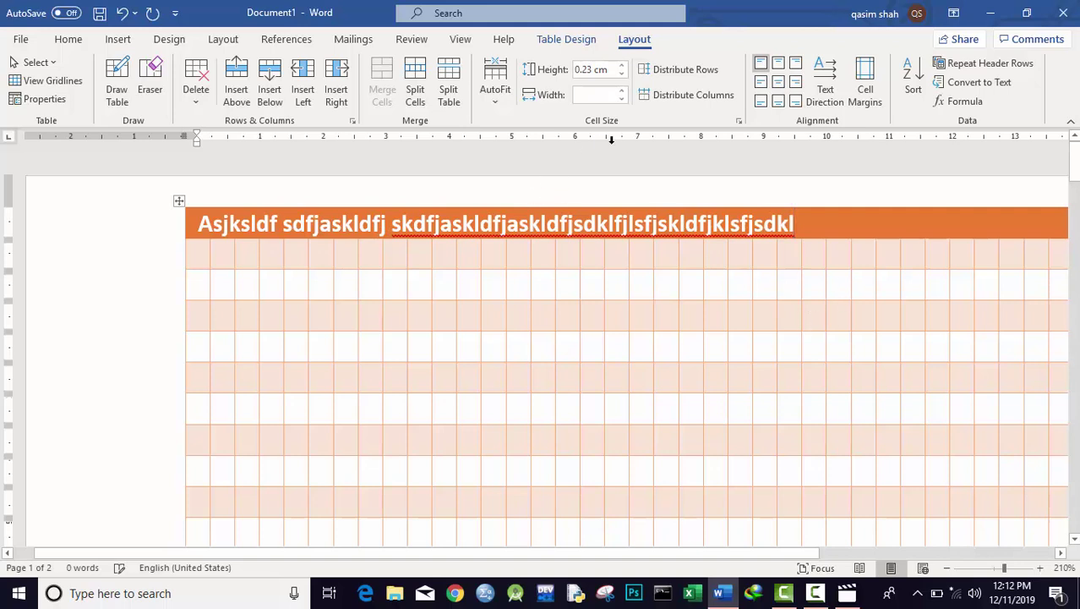
- Turn on Repeat Header Rows and check that the header appears atop page 2
left_click(964, 63)
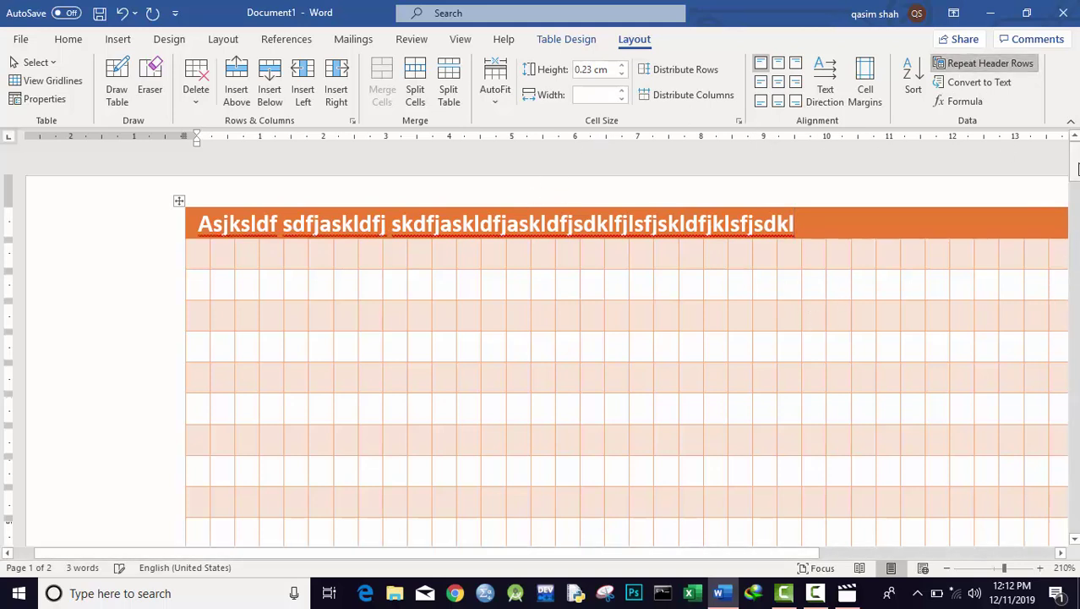
scroll(625, 338, "down", 10)
left_click_drag(1073, 278, 1073, 353)
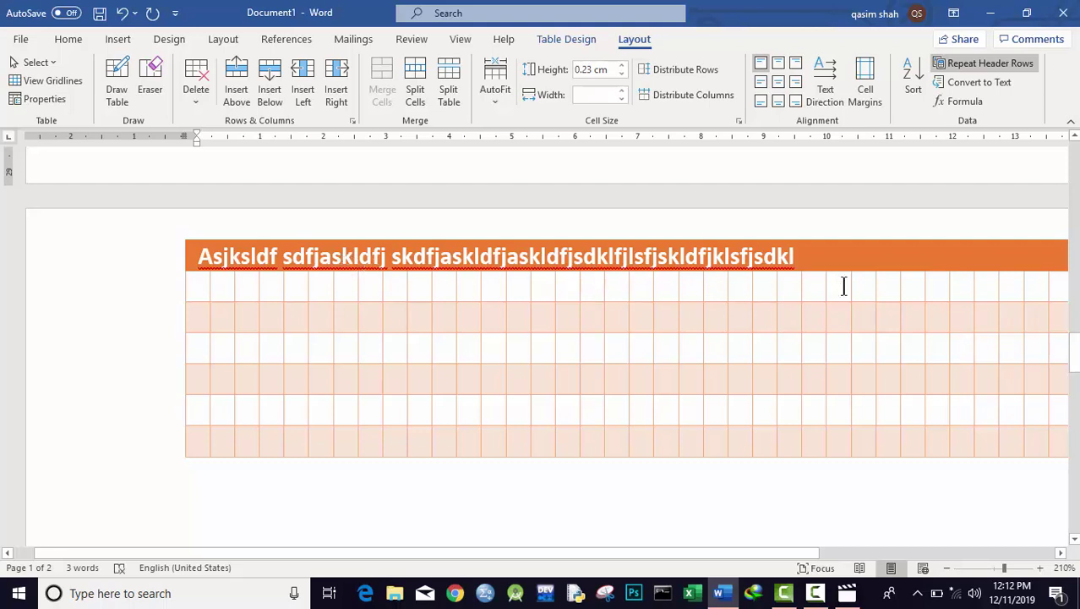
left_click_drag(1074, 351, 1073, 148)
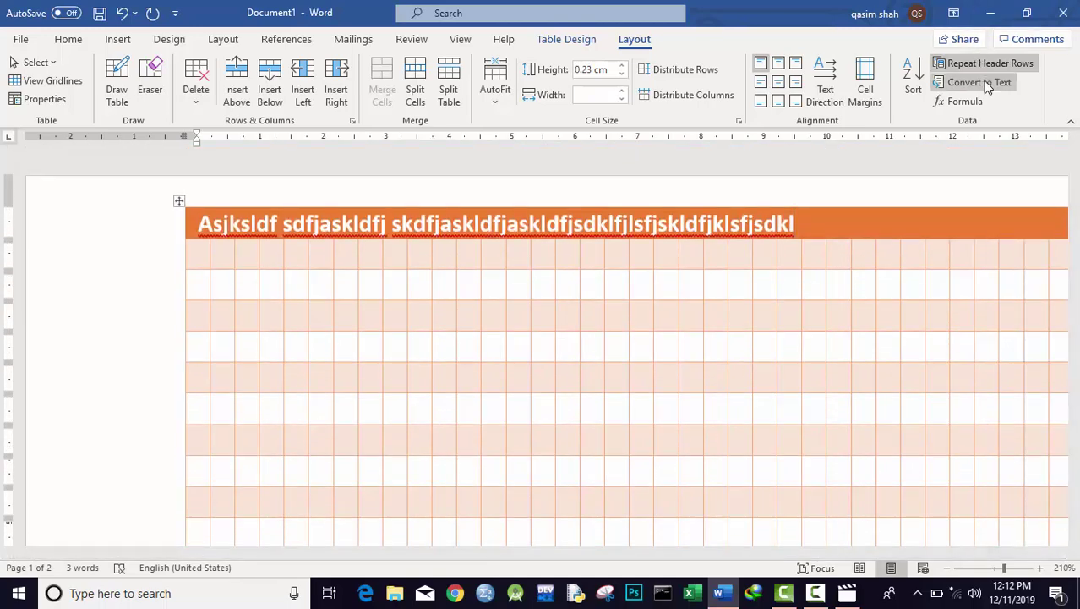
- Enter Scsd, F, D, D, F, Df and D in successive body rows of one column
left_click(559, 293)
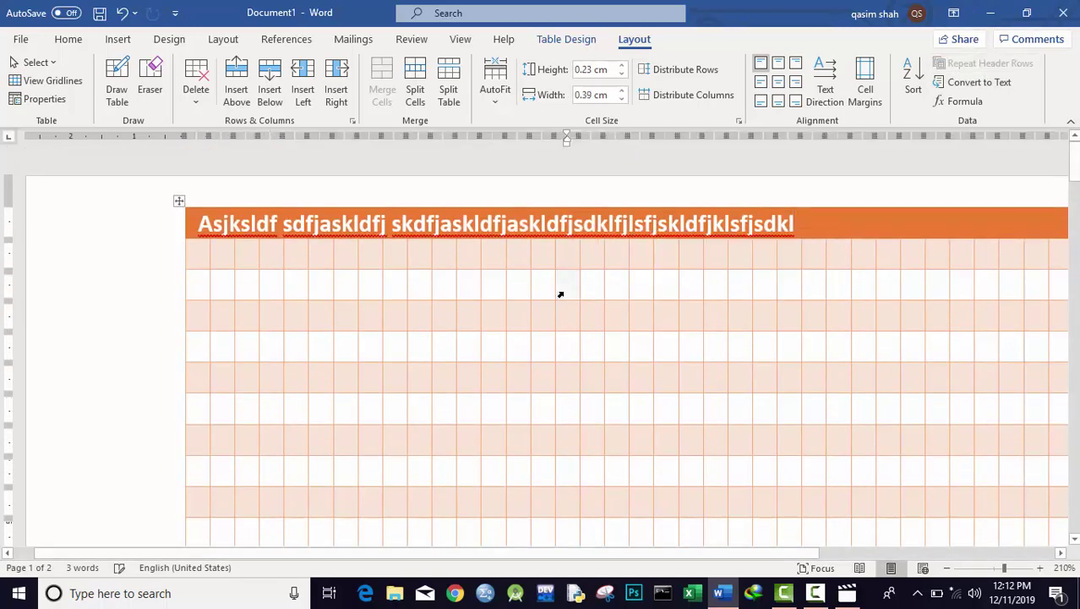
type("s")
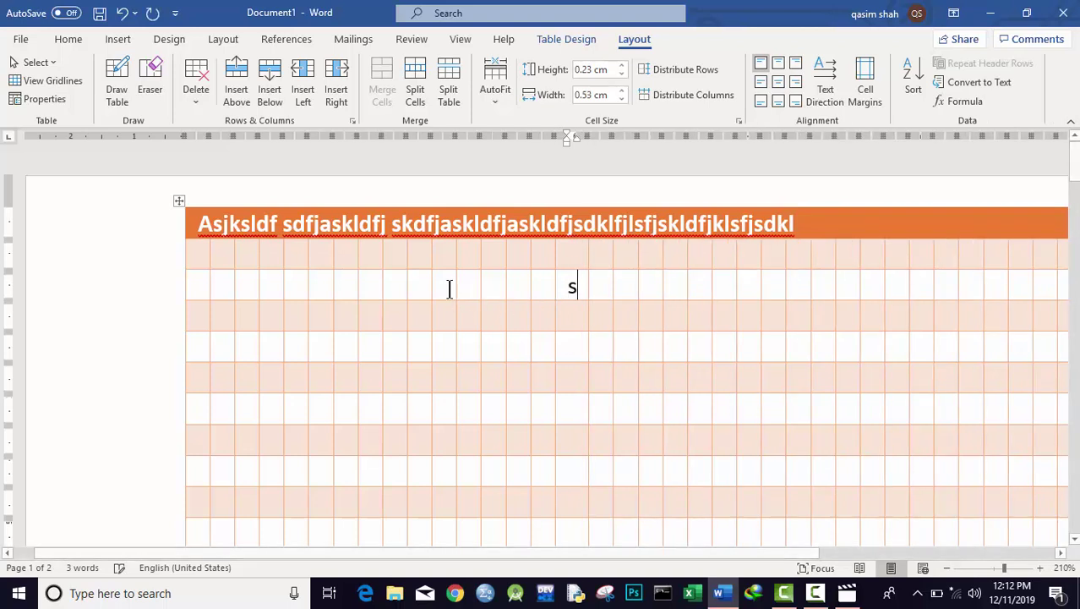
type("cs")
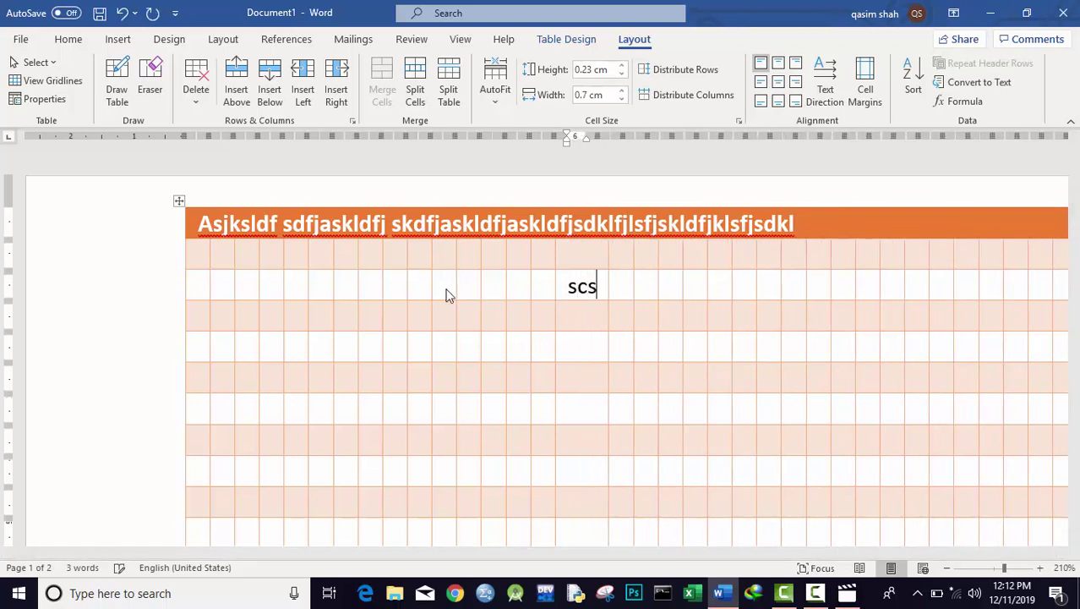
type("d")
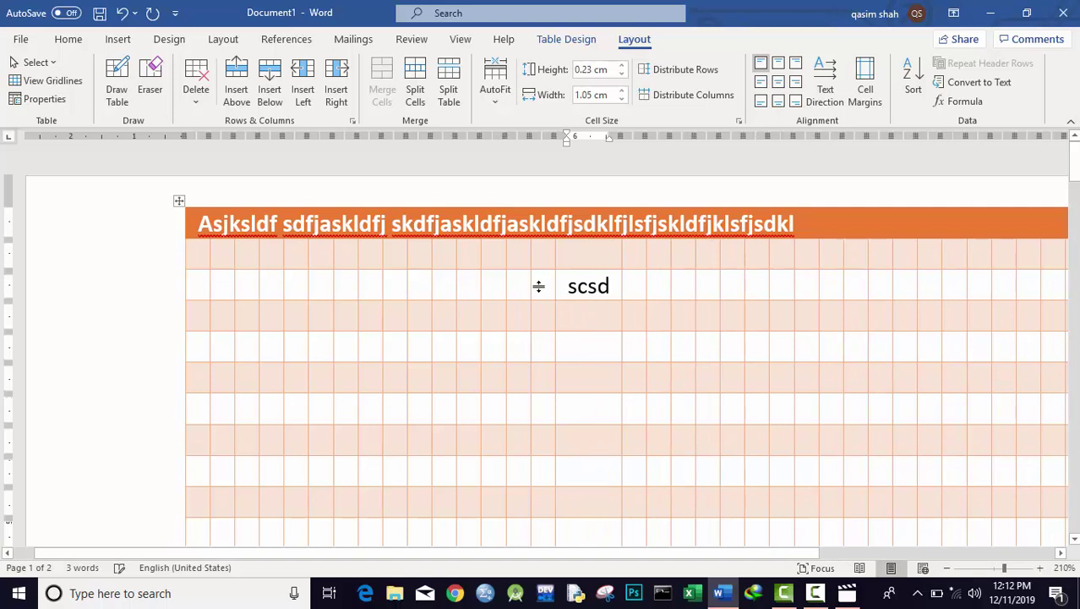
key("Return")
type("f")
key("Return")
type("d")
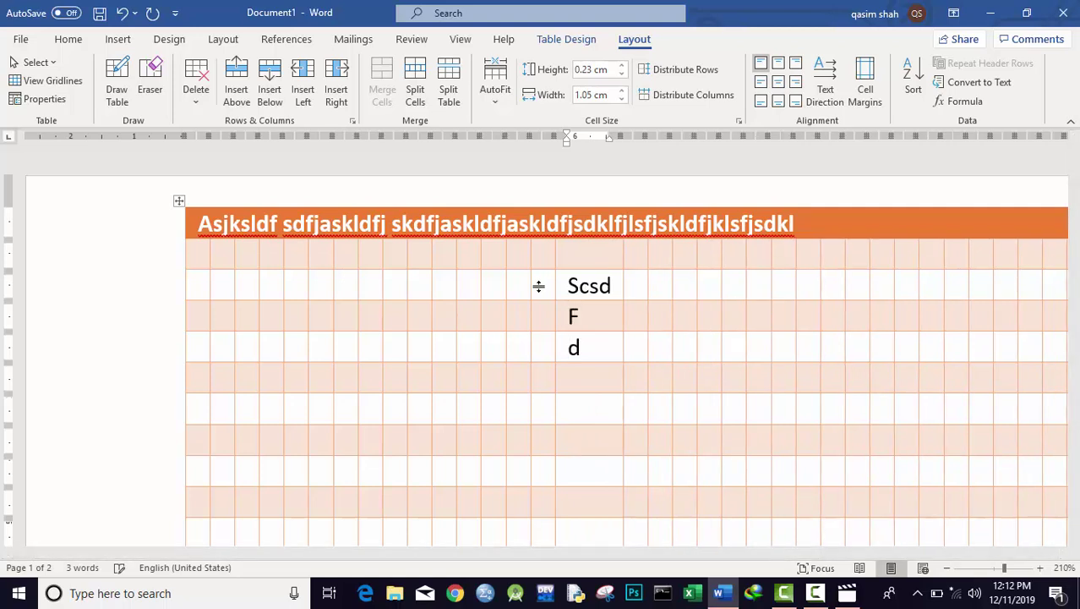
key("Return")
type("d")
key("Return")
type("f")
key("Return")
type("df")
key("Return")
type("d")
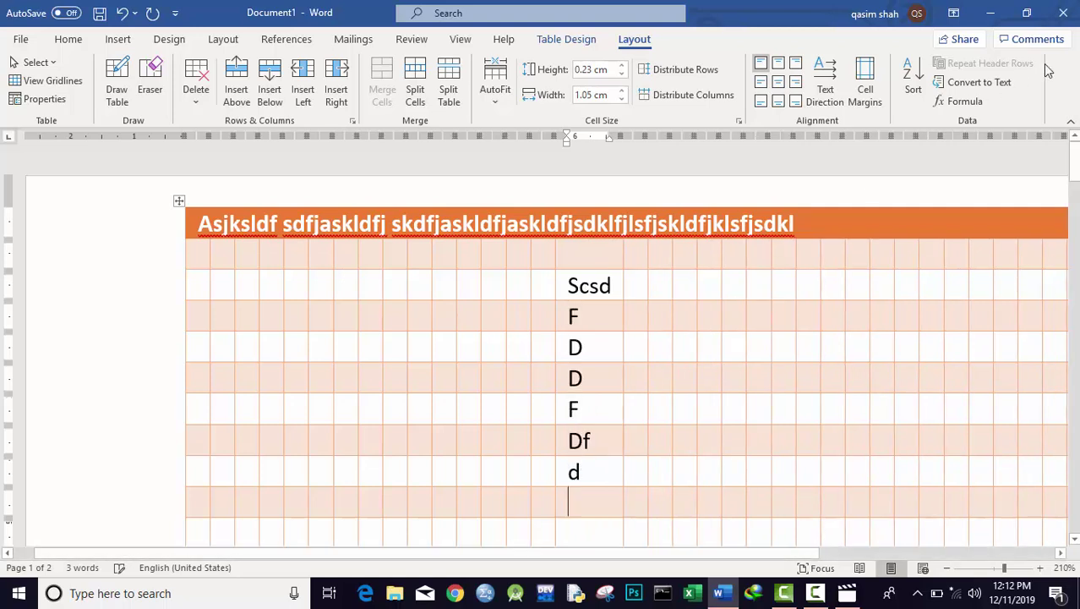
left_click(983, 81)
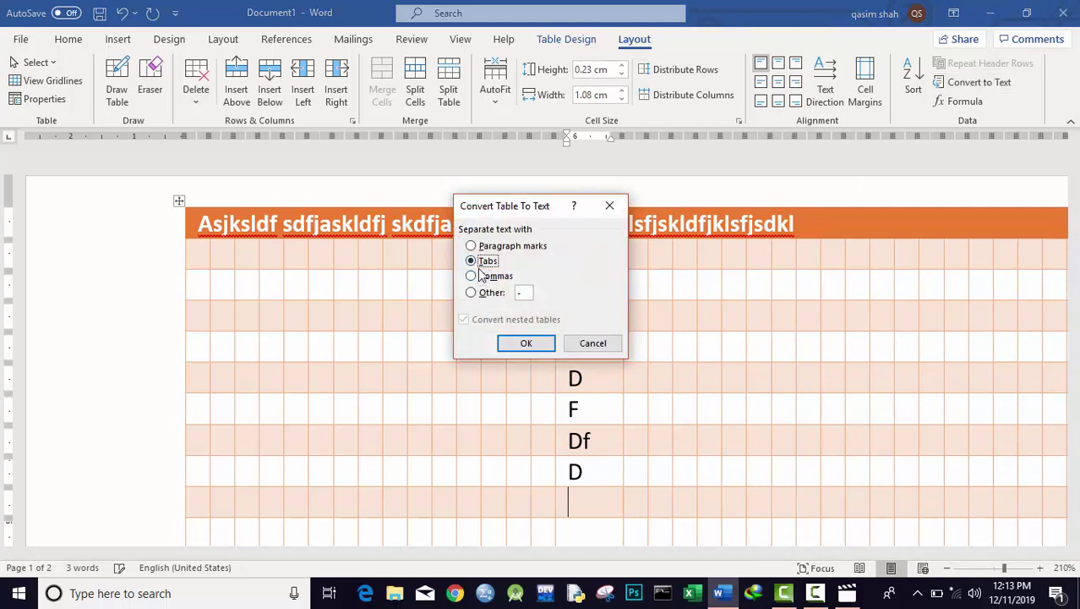
left_click(527, 344)
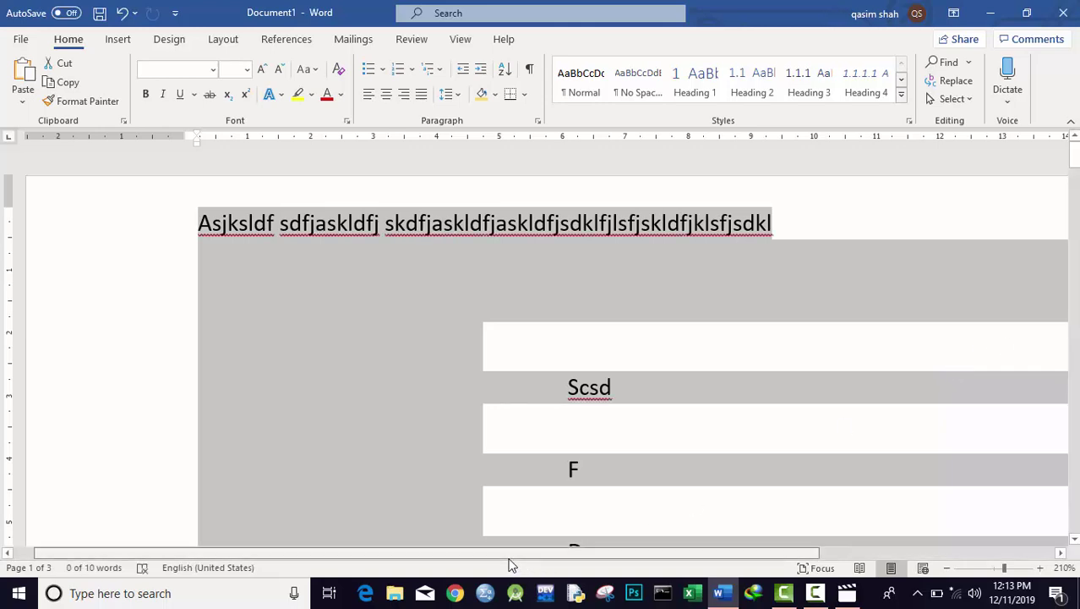
scroll(627, 539, "right", 5)
left_click(524, 356)
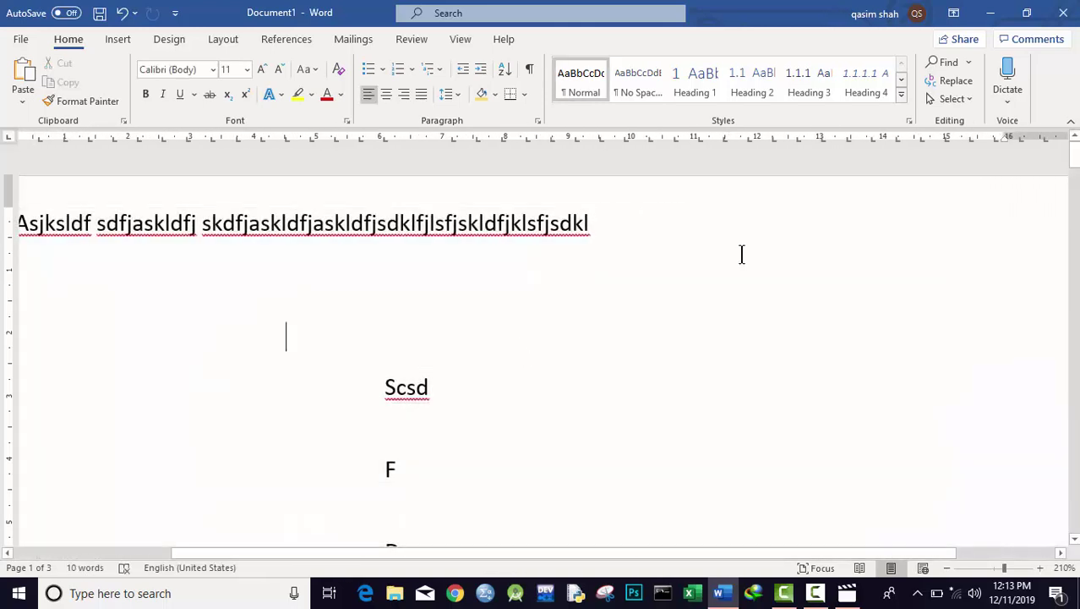
left_click_drag(1076, 171, 1074, 193)
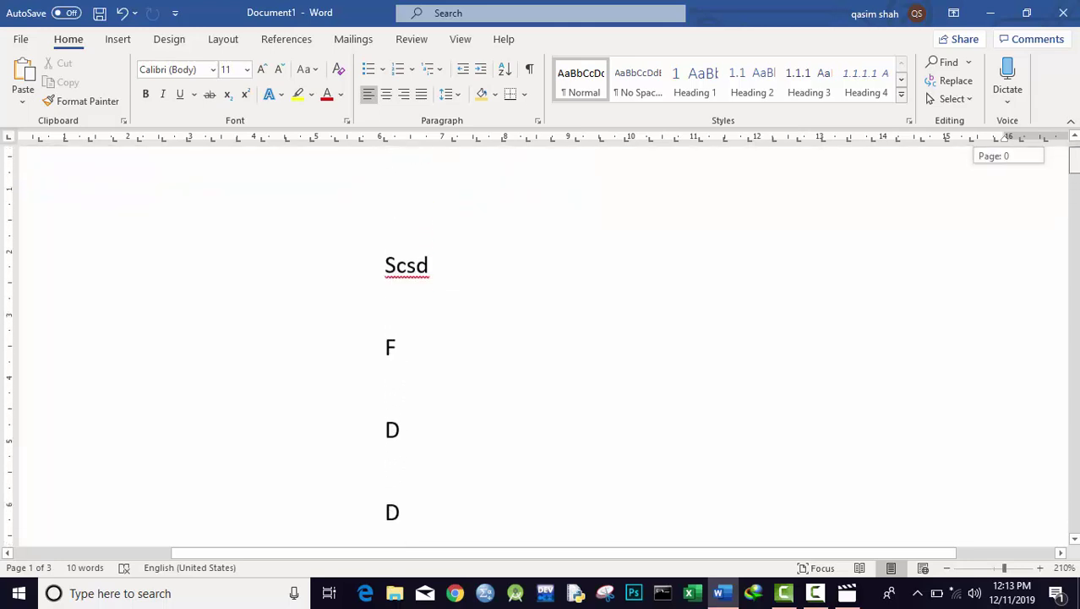
left_click_drag(1074, 193, 1075, 156)
key("alt+shift")
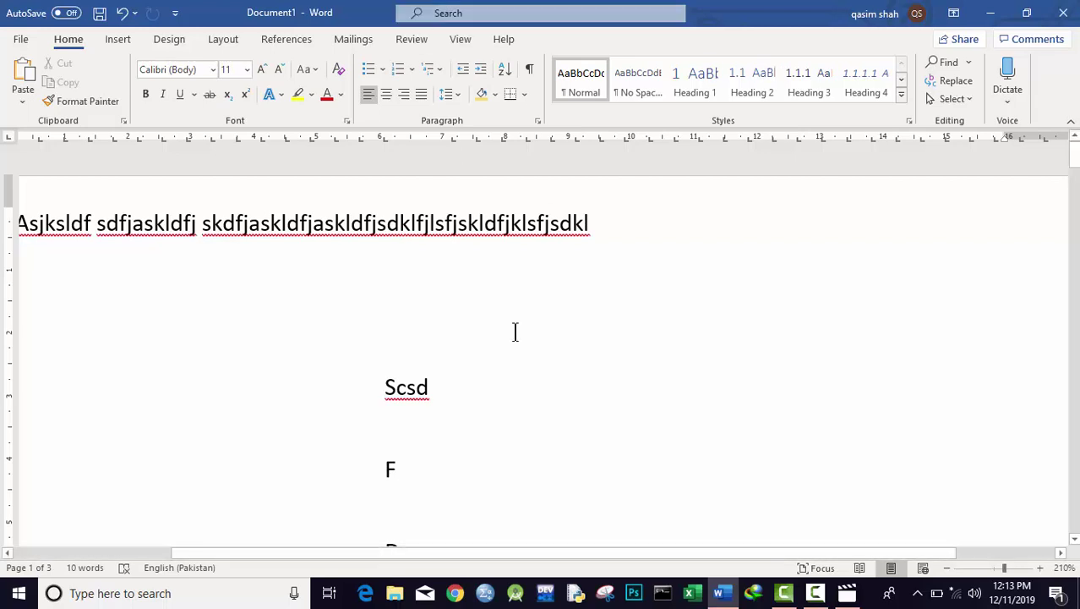
key("ctrl+z")
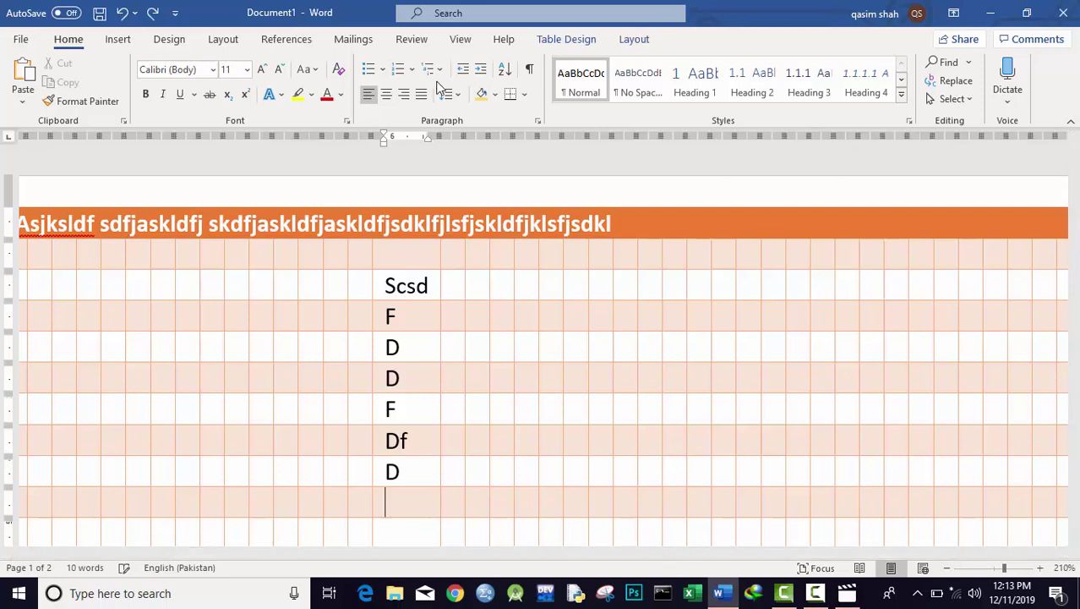
left_click(638, 43)
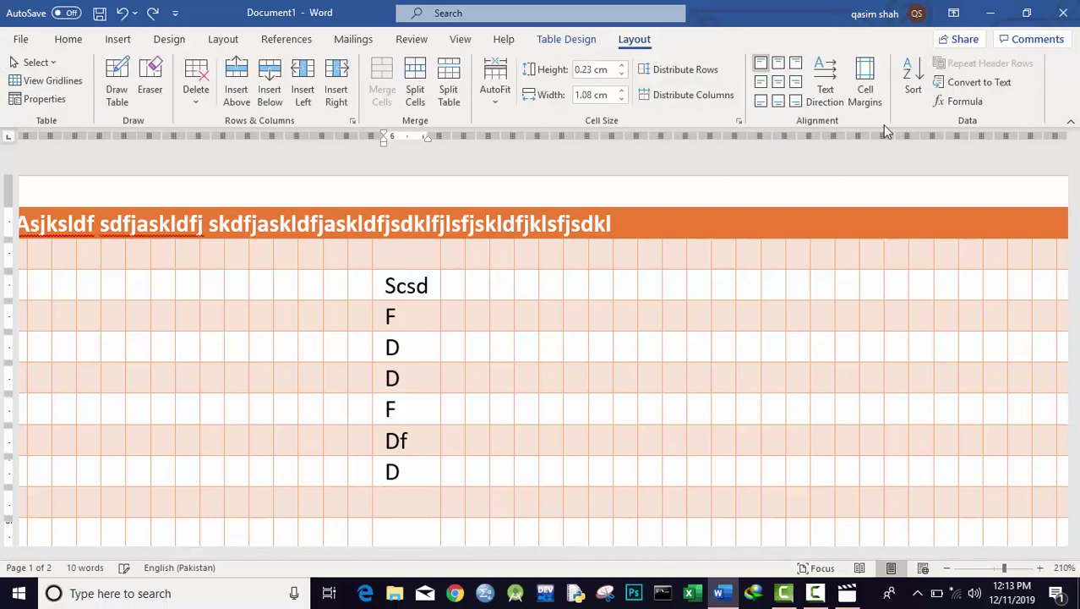
left_click(966, 103)
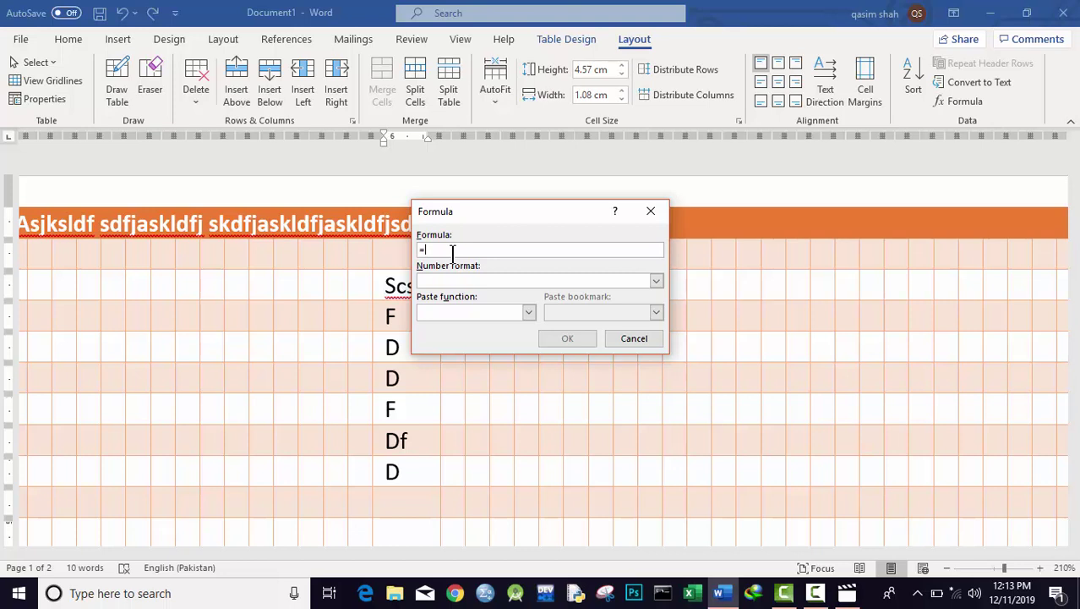
left_click(642, 219)
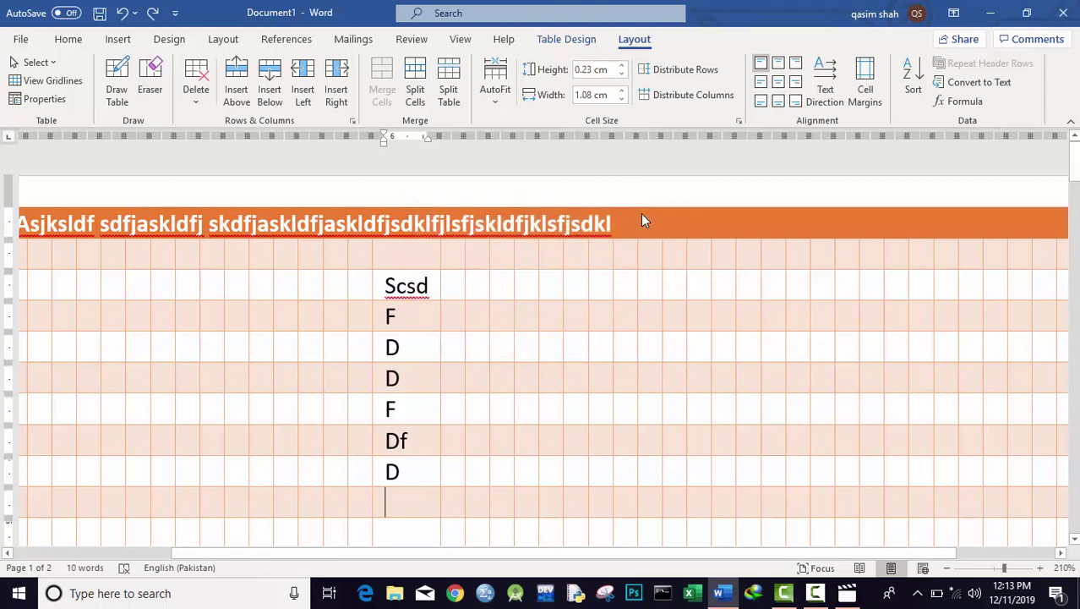